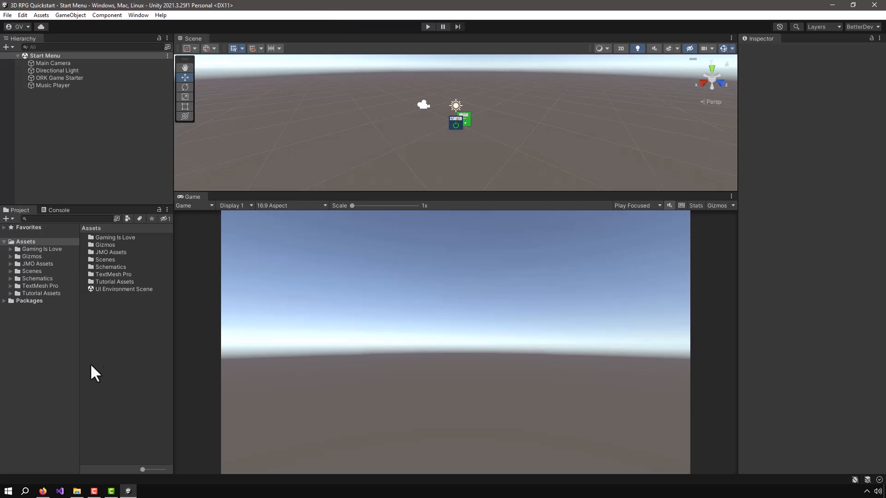
Import the QuestMachine_1_2_37_1_Evaluation_Unity2020_plus.unitypackage file from the Desktop folder into the project with all its assets
click(77, 492)
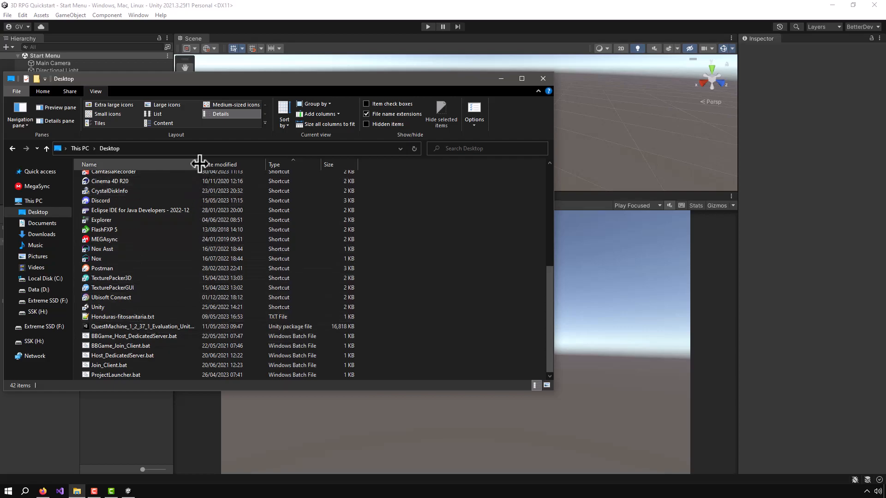
drag(200, 164, 293, 165)
drag(199, 325, 503, 76)
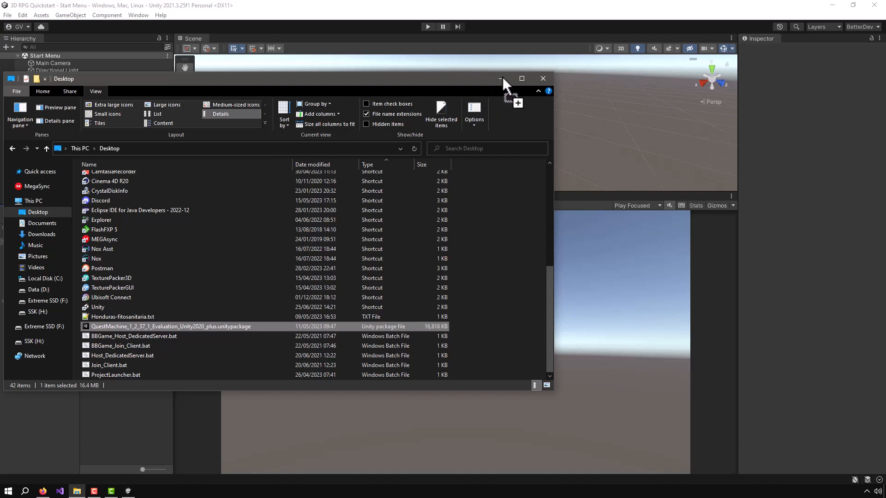
drag(503, 77, 496, 59)
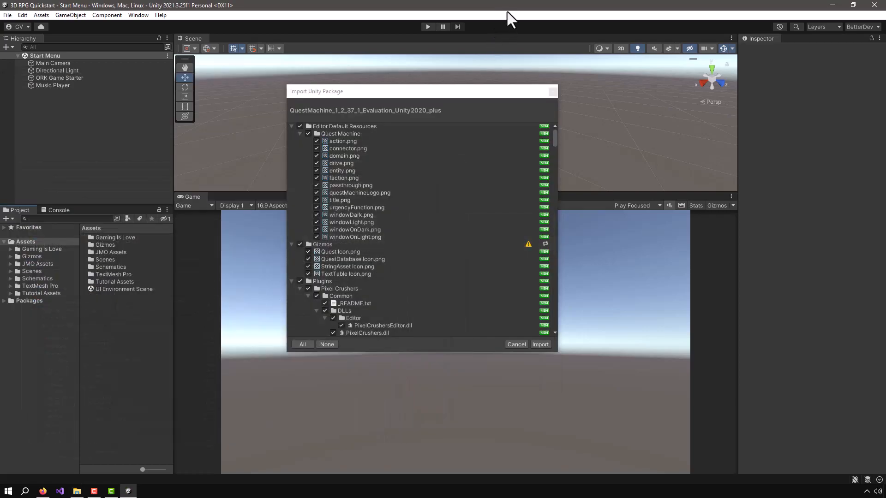
drag(468, 93, 409, 64)
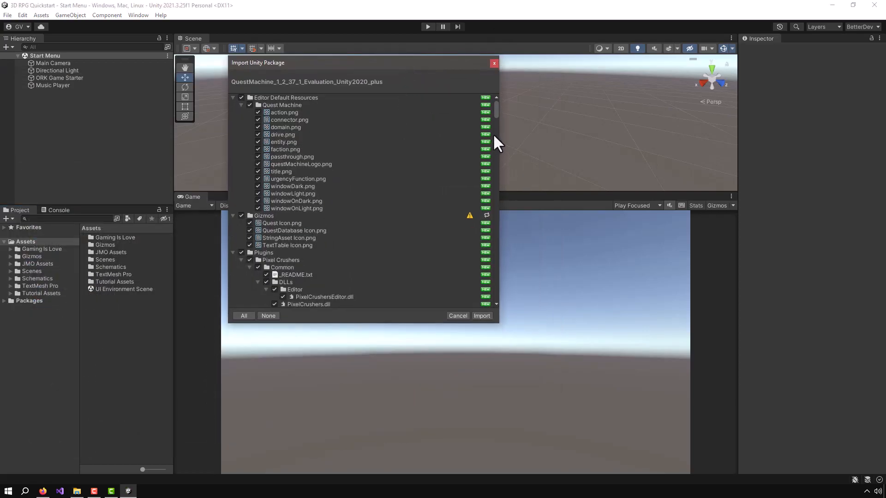
click(482, 317)
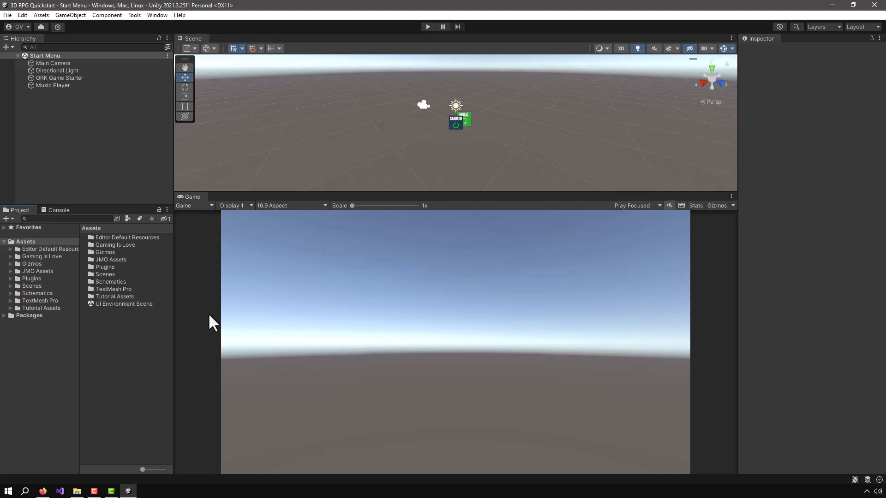
Import the Makinom Support package from Plugins/Pixel Crushers/Quest Machine/Third Party Support
click(29, 279)
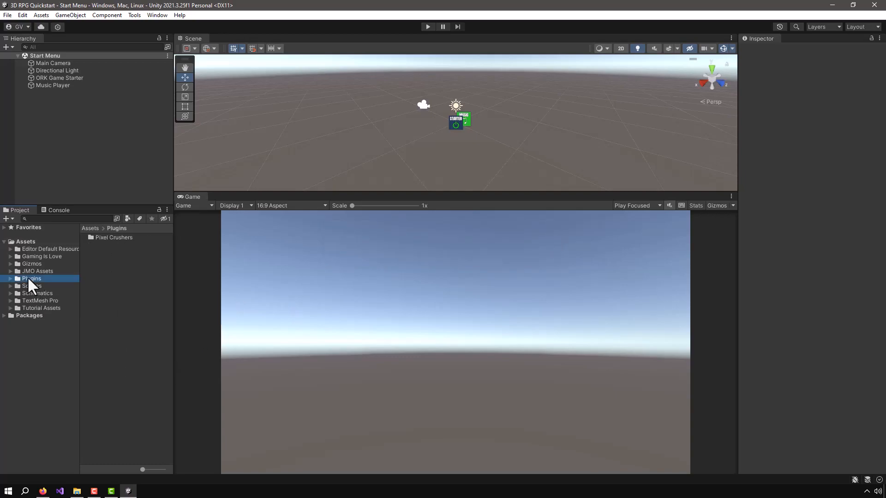
double_click(103, 236)
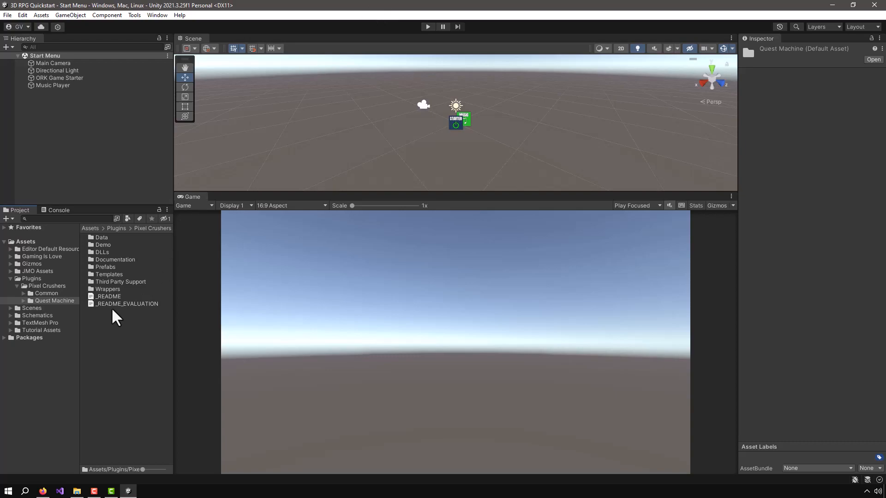
double_click(106, 283)
drag(174, 265, 223, 265)
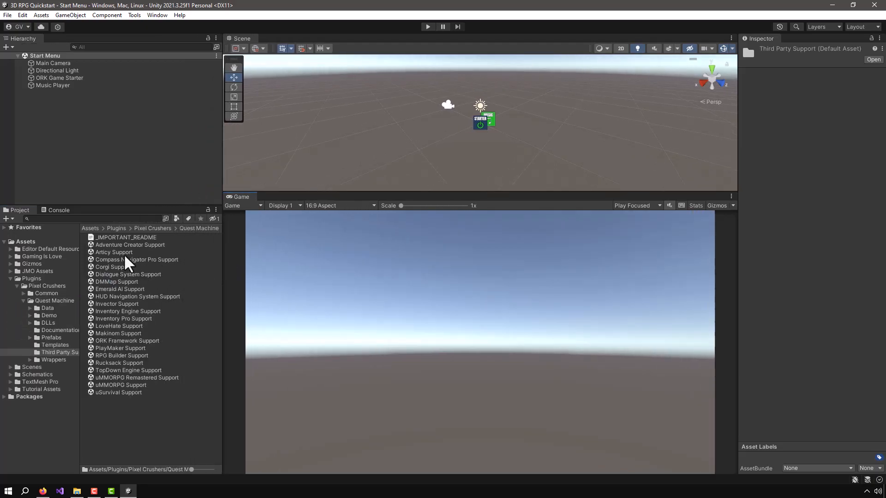
click(104, 334)
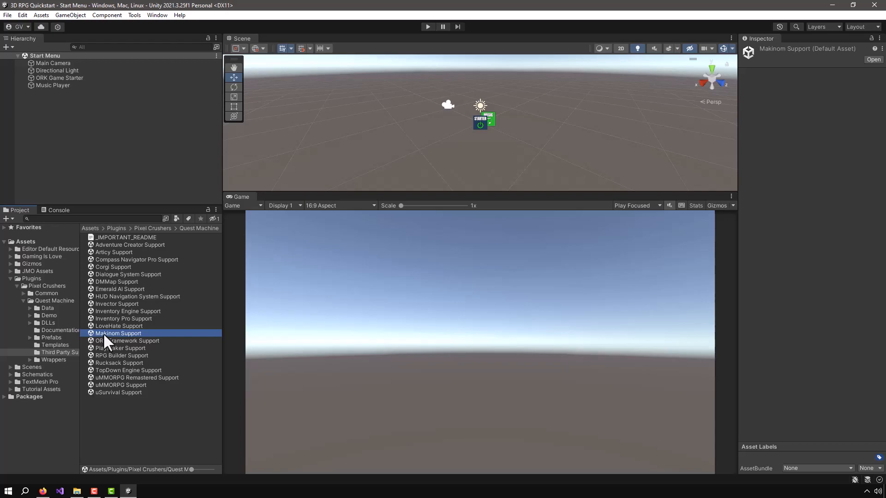
double_click(104, 334)
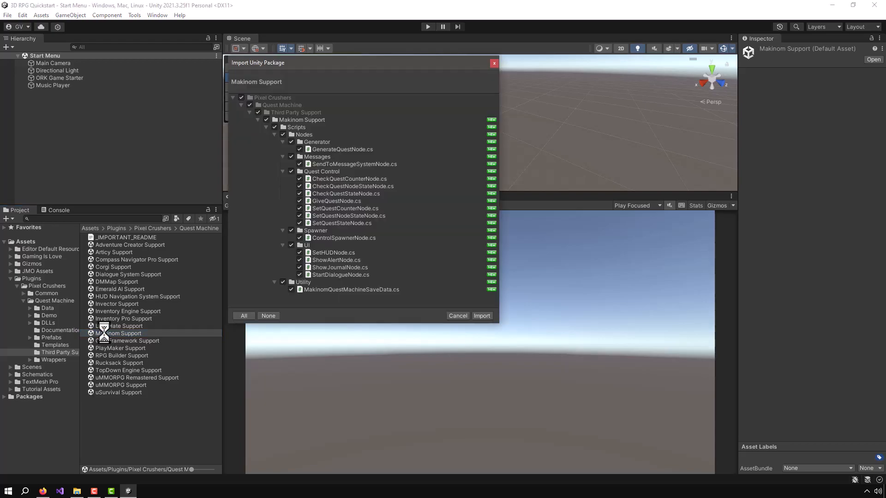
click(481, 316)
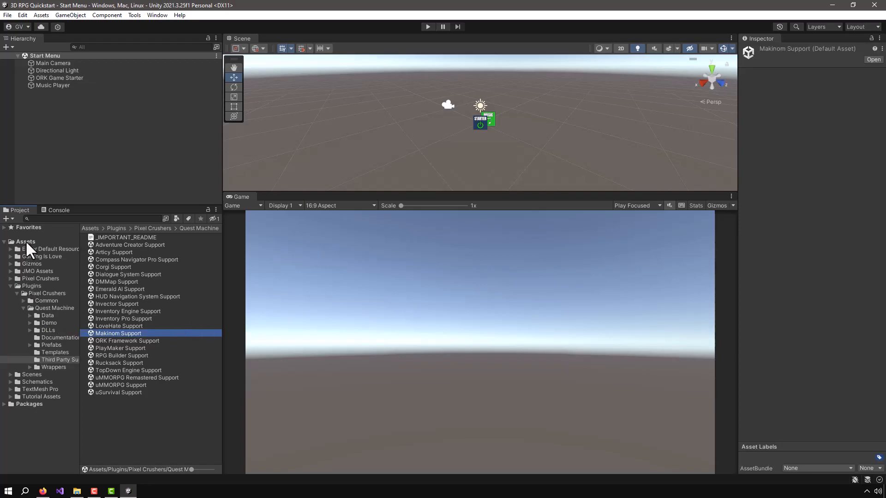
Check the imported Makinom Support folder under Assets/Pixel Crushers, and import the ORK Framework Support package from the Plugins Third Party Support folder
click(32, 278)
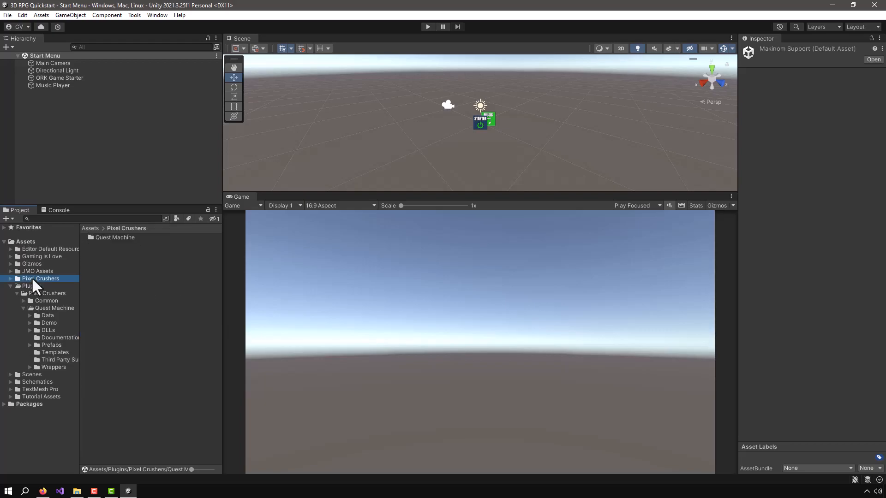
click(115, 237)
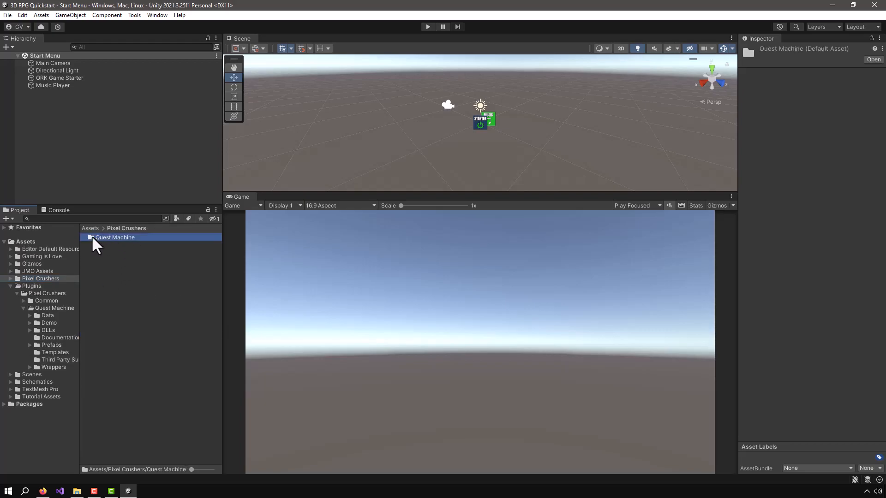
double_click(95, 239)
double_click(112, 238)
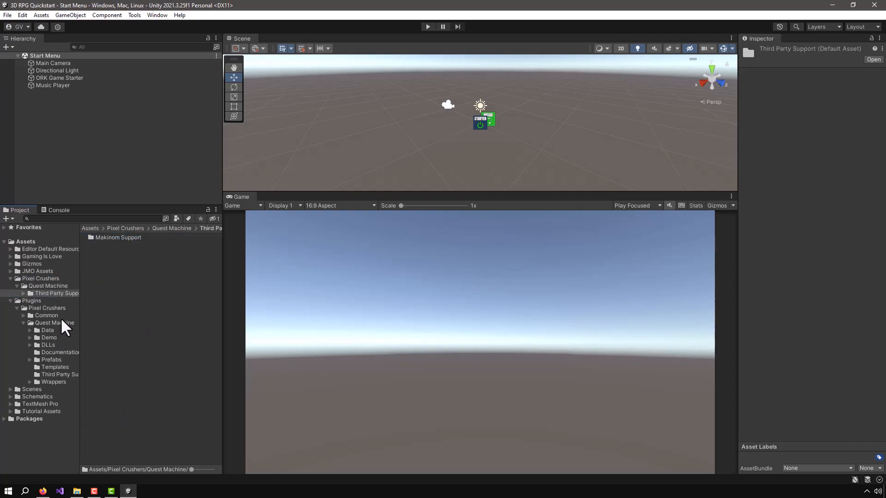
click(53, 375)
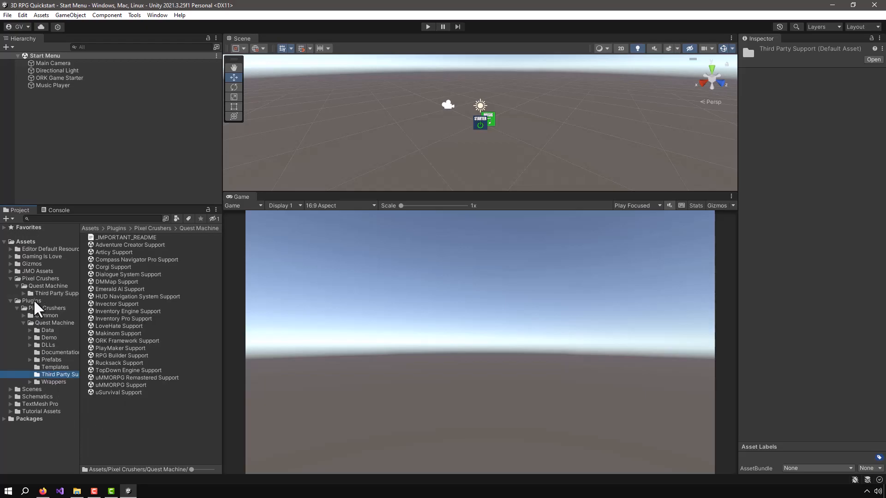
double_click(110, 342)
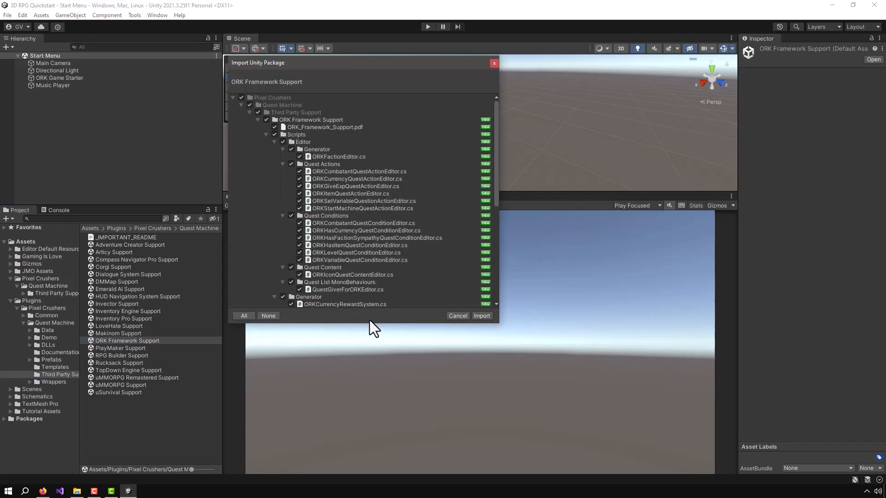
click(482, 316)
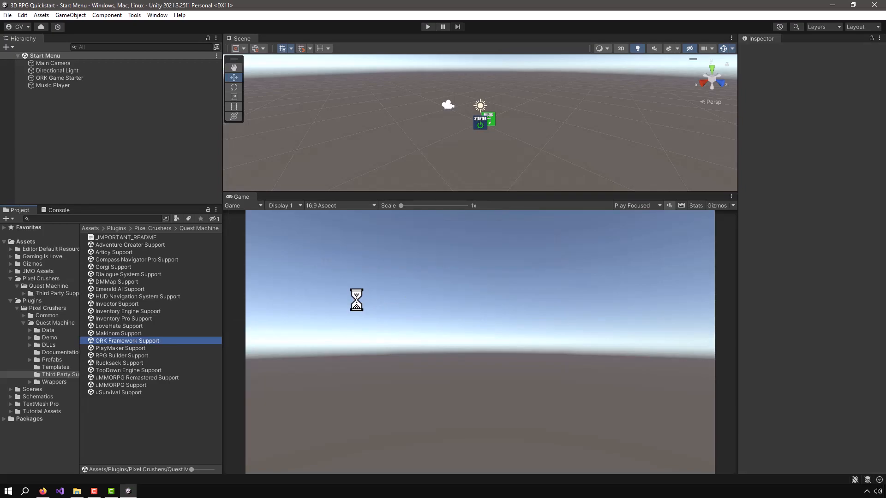
Open the ORK Framework Support folder in Assets/Pixel Crushers/Quest Machine/Third Party Support, with the Plugins tree collapsed and the project browser widened
click(37, 279)
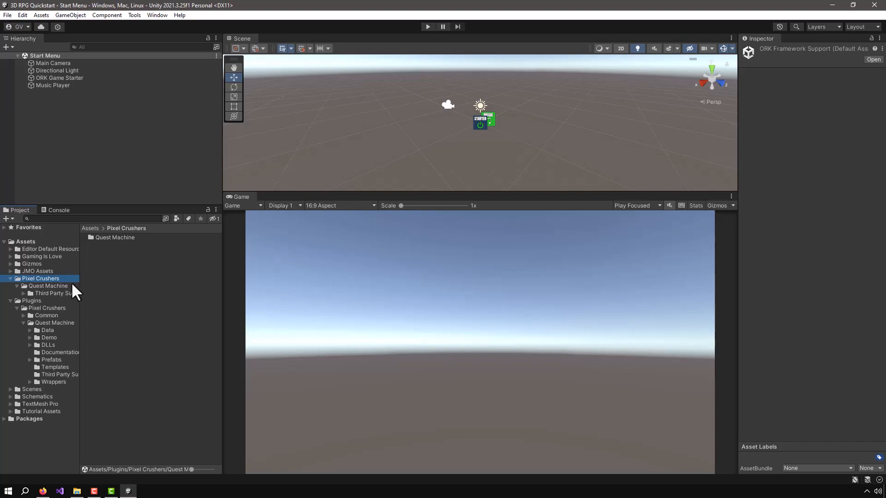
click(49, 285)
click(57, 294)
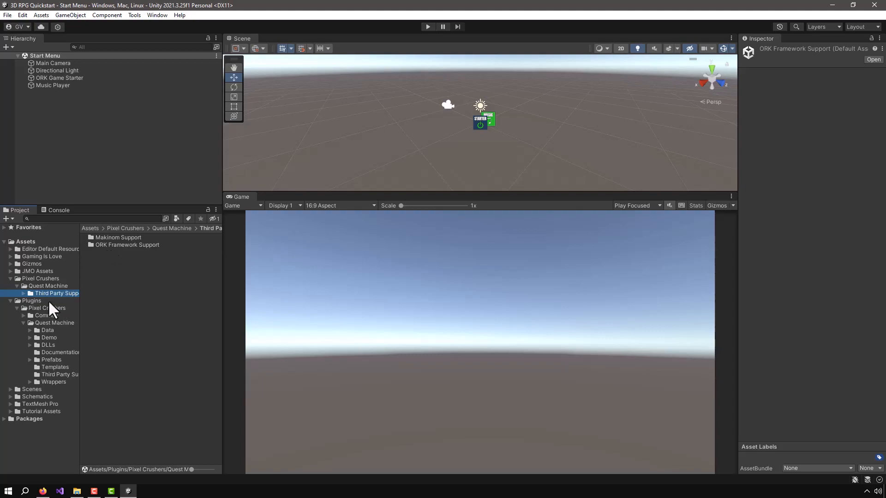
click(24, 293)
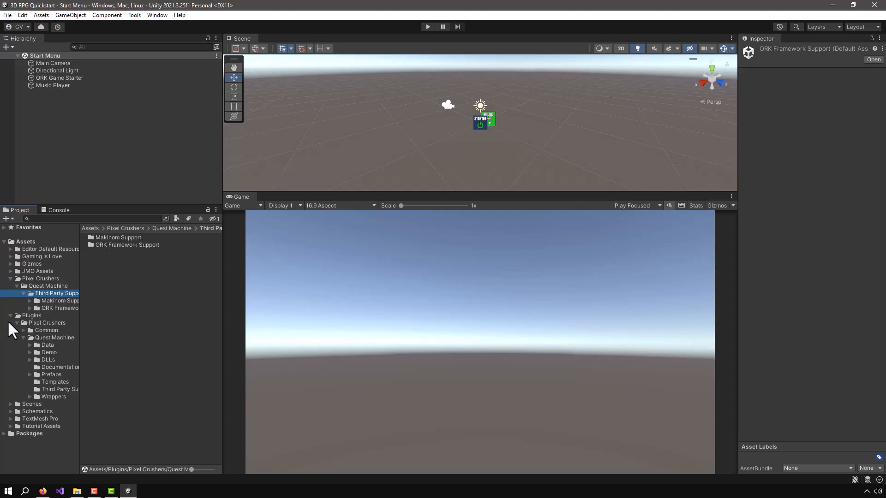
click(9, 315)
click(51, 308)
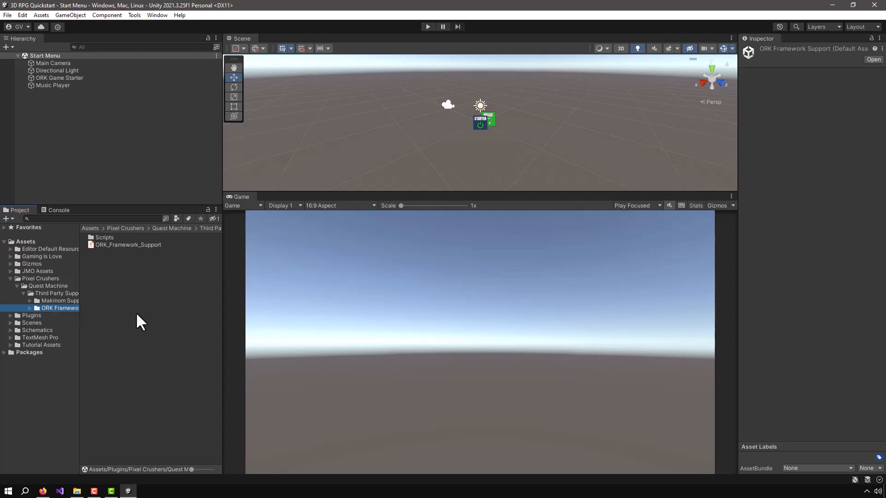
drag(220, 257, 350, 257)
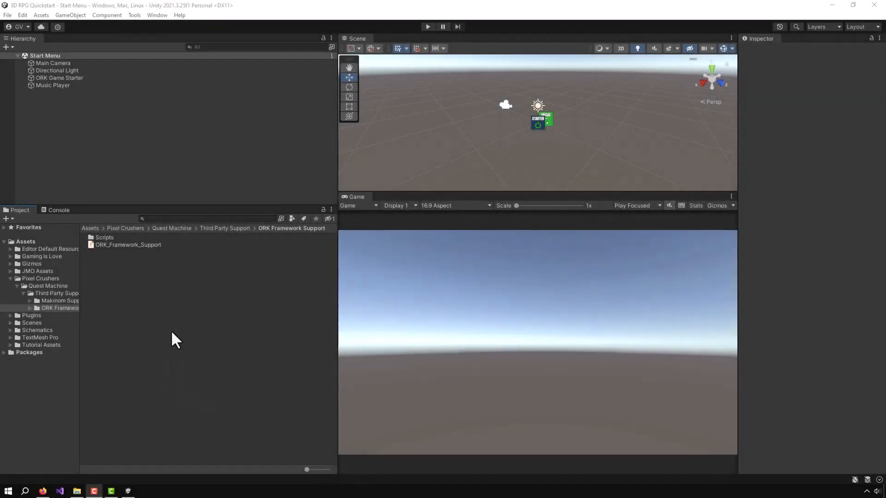
Create a folder named Tutorial inside the ORK Framework Support folder and open it
right_click(104, 276)
mouse_move(118, 40)
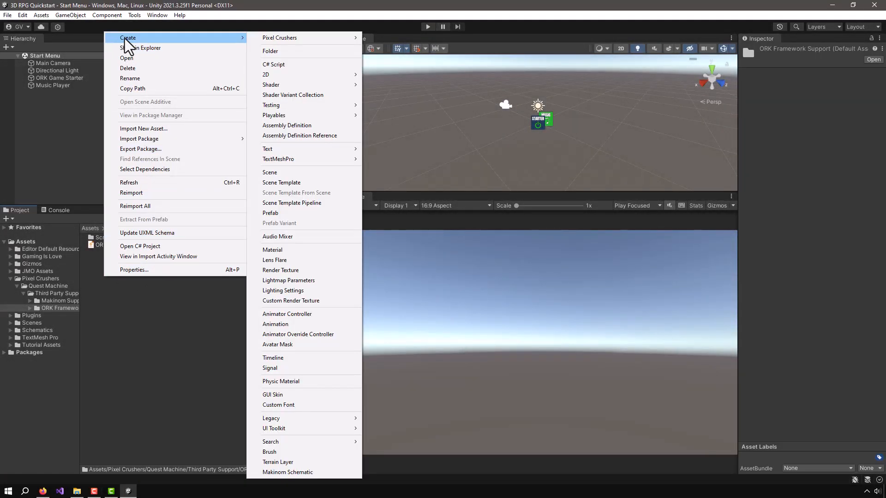
click(286, 51)
text(Tut)
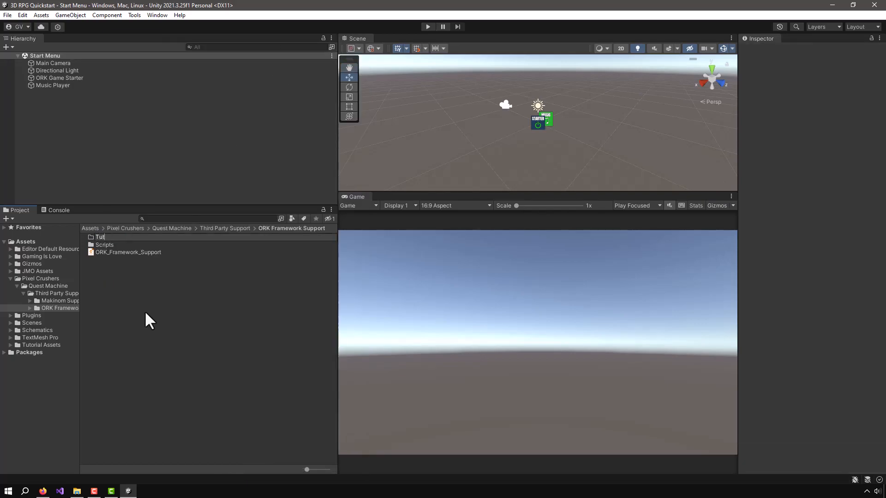
text(orial)
key(Return)
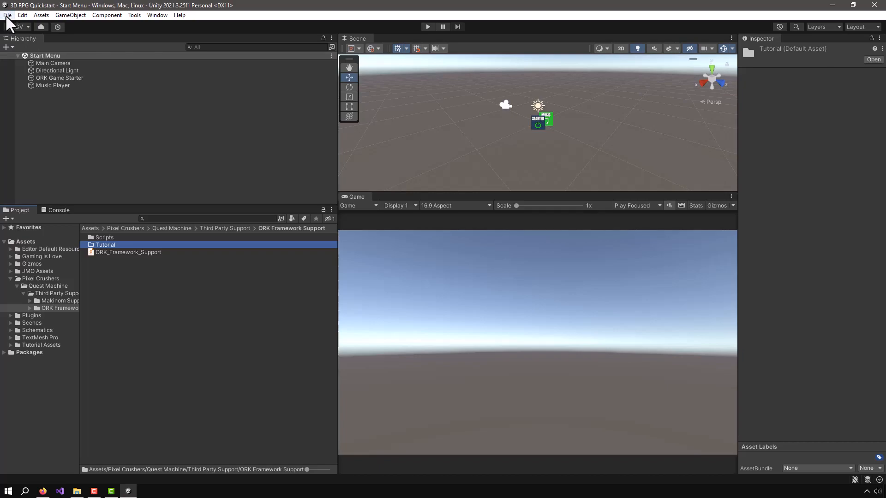
double_click(101, 245)
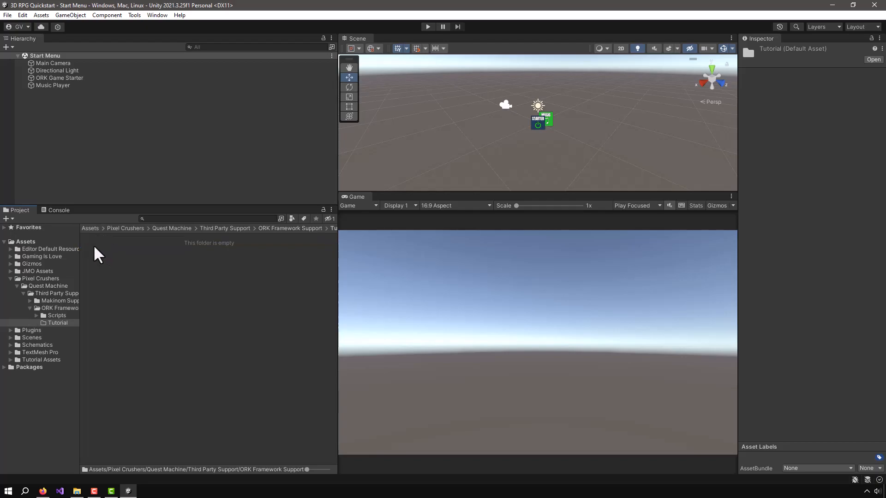
Start saving the Start Menu scene as a copy in Pixel Crushers/Quest Machine/Third Party Support/ORK Framework Support/Tutorial
click(7, 15)
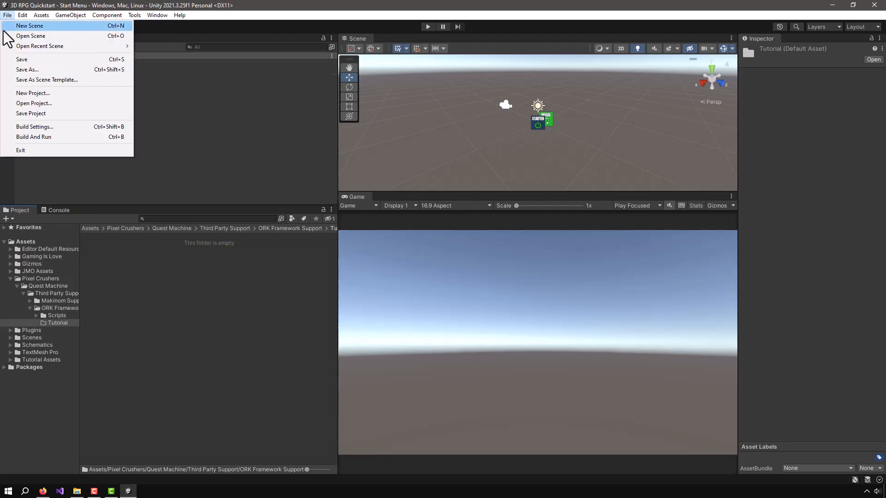
click(25, 67)
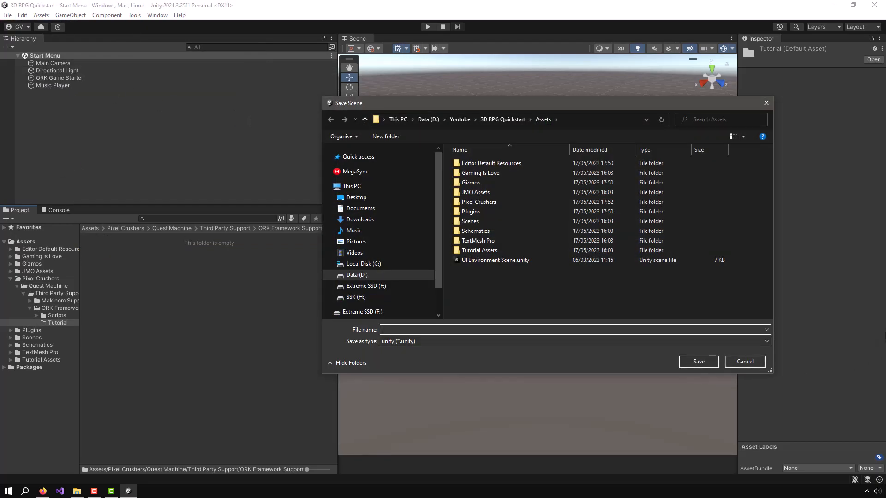
drag(659, 105, 507, 73)
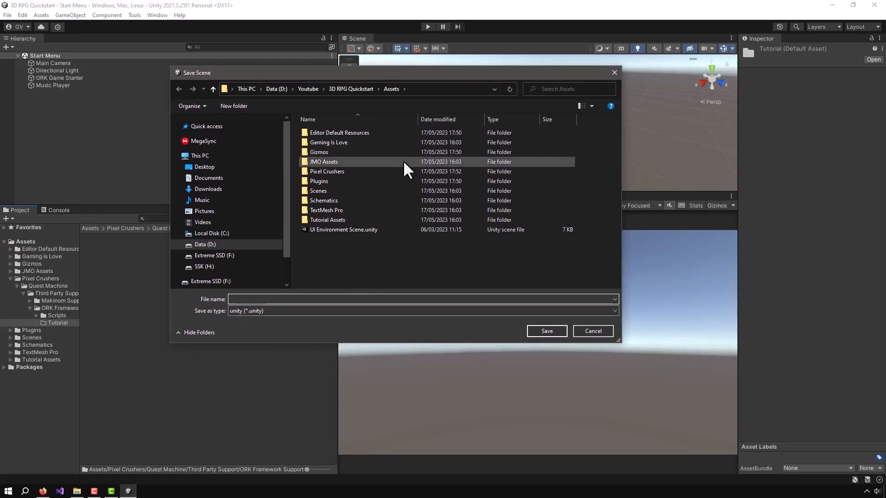
double_click(320, 173)
click(321, 133)
double_click(322, 132)
double_click(320, 134)
click(335, 141)
double_click(335, 141)
double_click(323, 141)
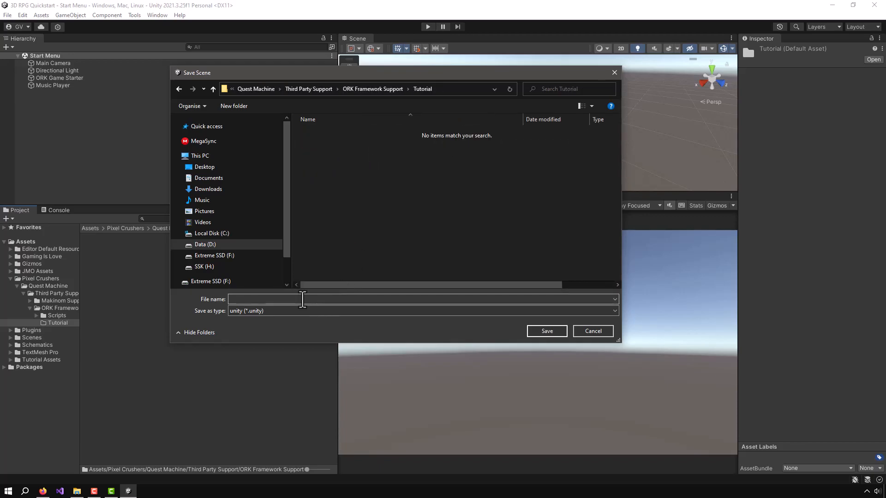
Name the scene copy Start Menu QM and save it
click(327, 301)
text(Start Menu QM)
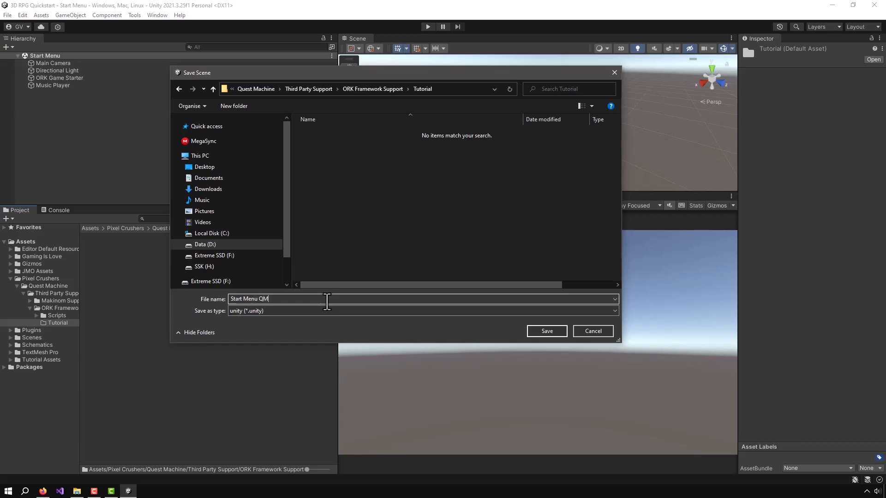
click(545, 330)
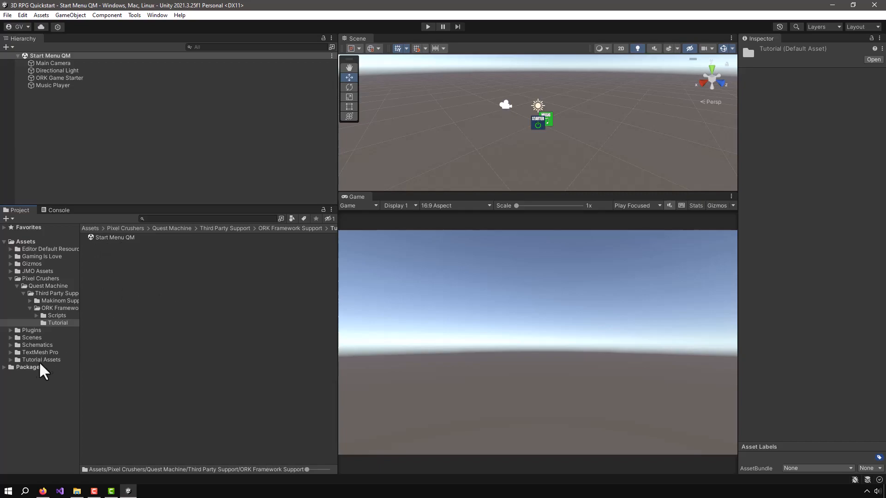
Open the World scene from Assets/Scenes and start saving a copy in Pixel Crushers/Quest Machine/Third Party Support/ORK Framework Support/Tutorial
click(30, 337)
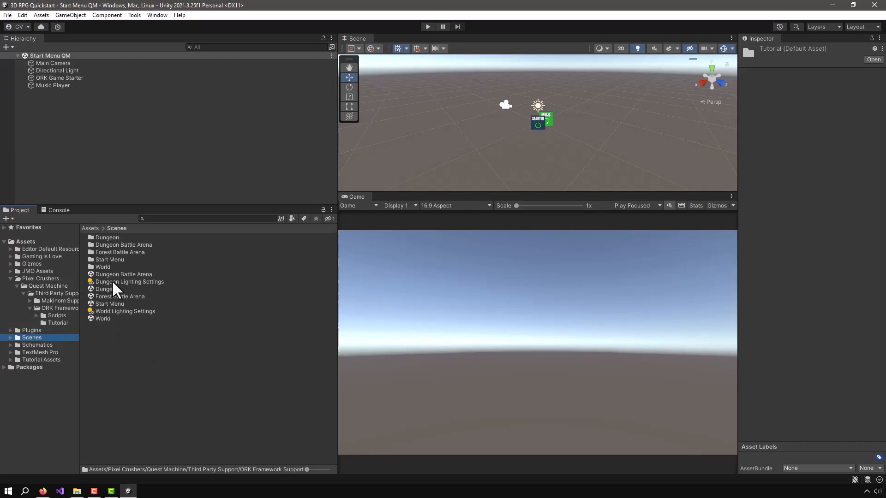
double_click(96, 318)
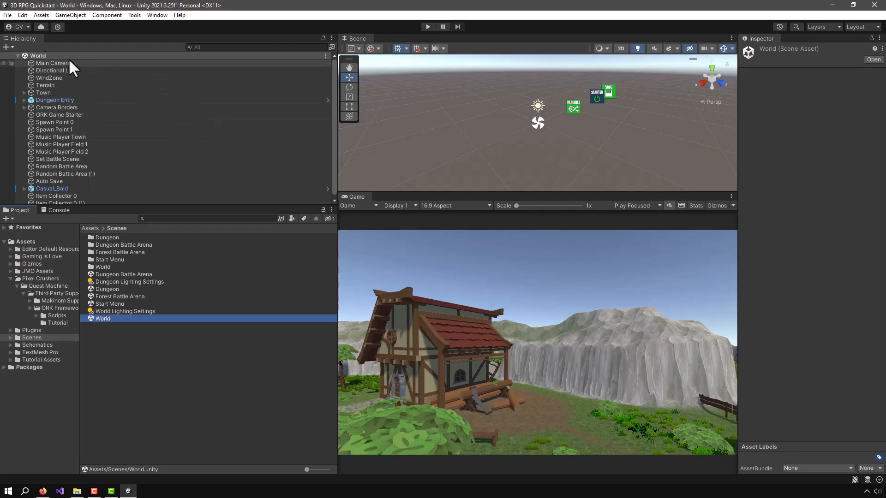
click(7, 15)
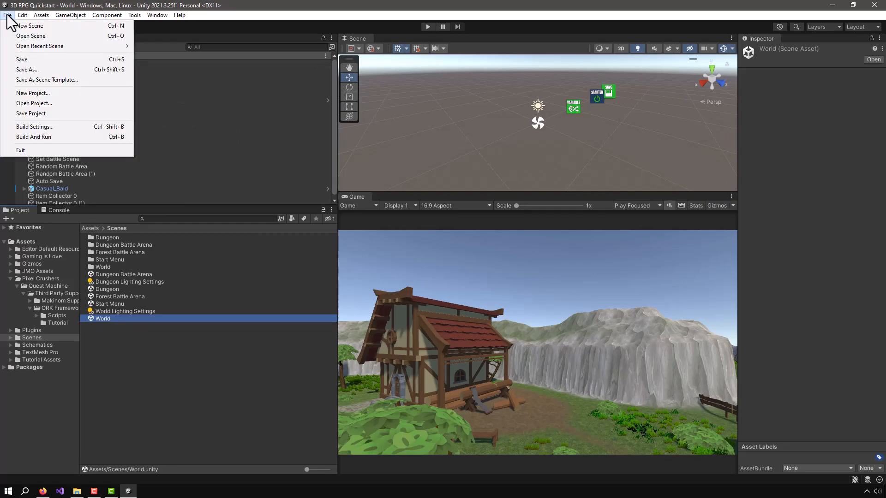
click(23, 70)
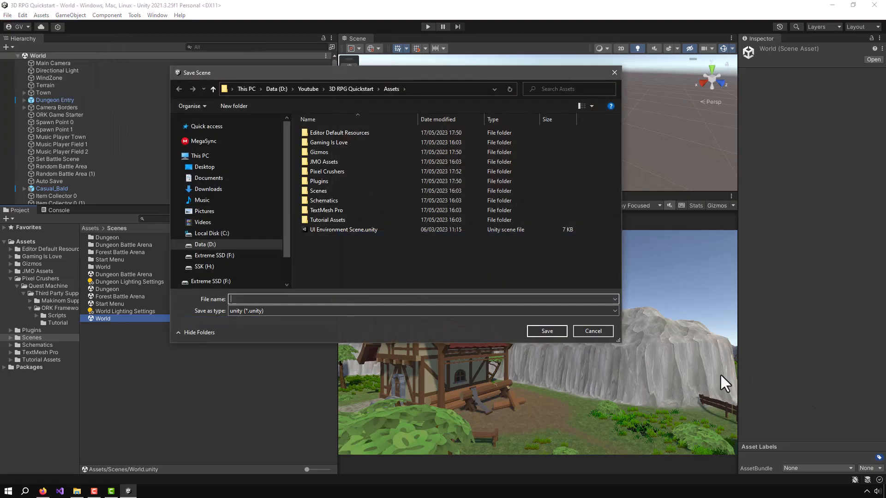
double_click(352, 170)
double_click(323, 134)
double_click(322, 133)
click(320, 143)
double_click(319, 142)
double_click(318, 143)
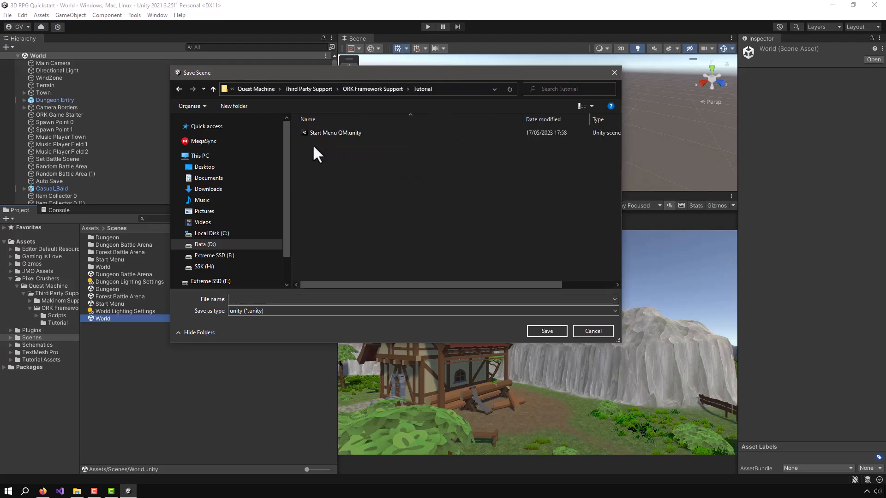
Name the scene copy World QM and save it
click(289, 300)
text(W)
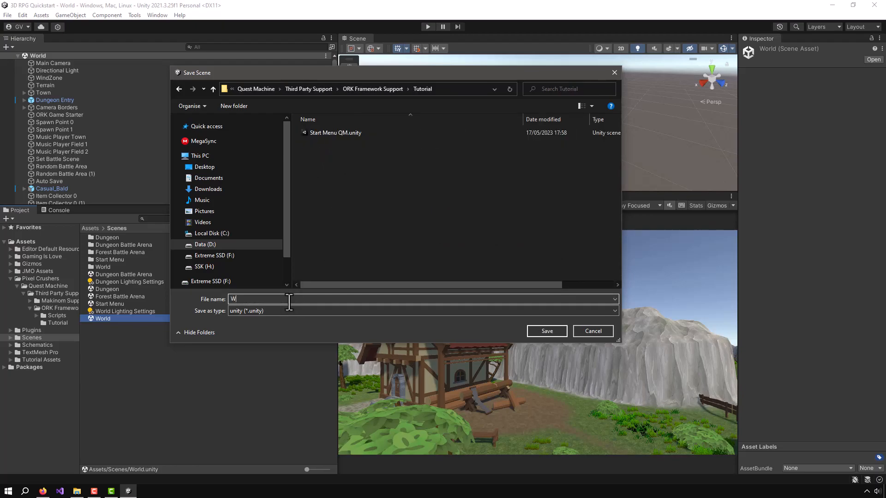
text(orld QM)
click(542, 331)
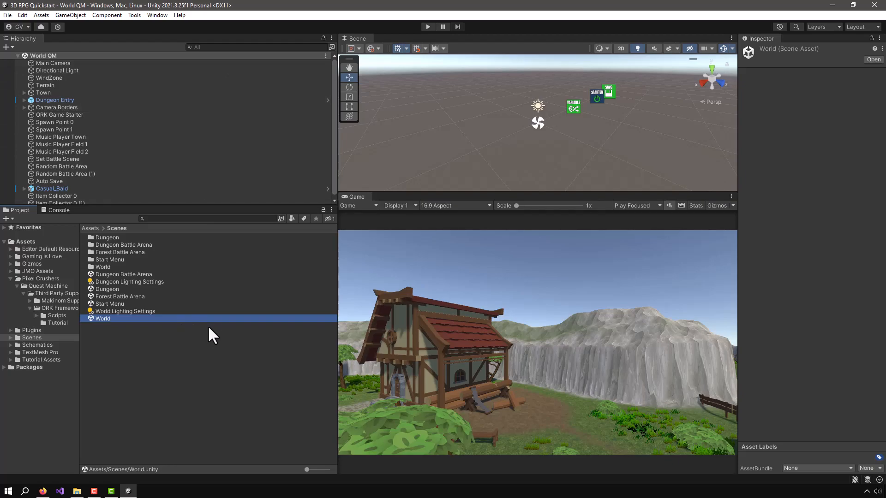
Add Start Menu QM and World QM from the Tutorial folder to the build's scene list as the first and second scenes
click(54, 322)
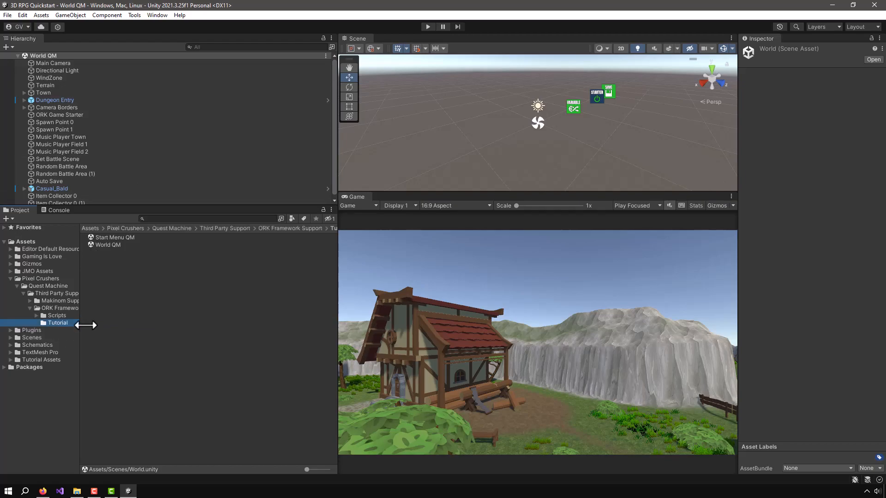
click(4, 14)
click(21, 124)
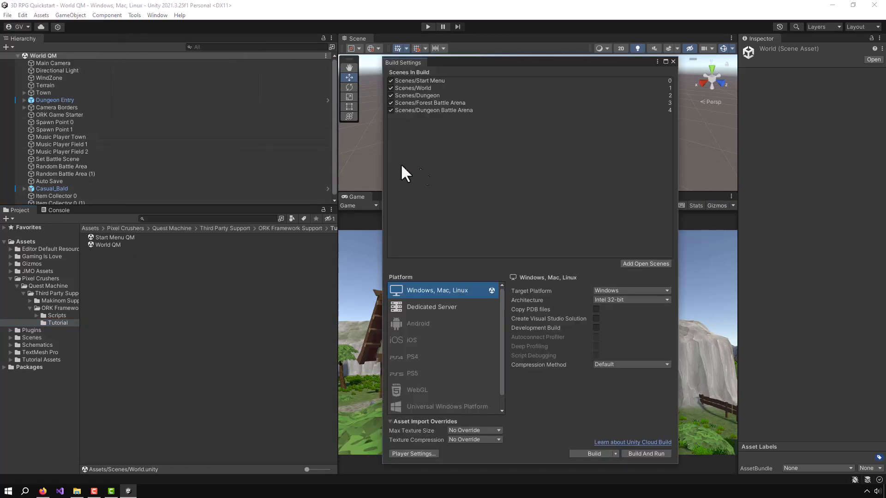
drag(473, 64, 540, 108)
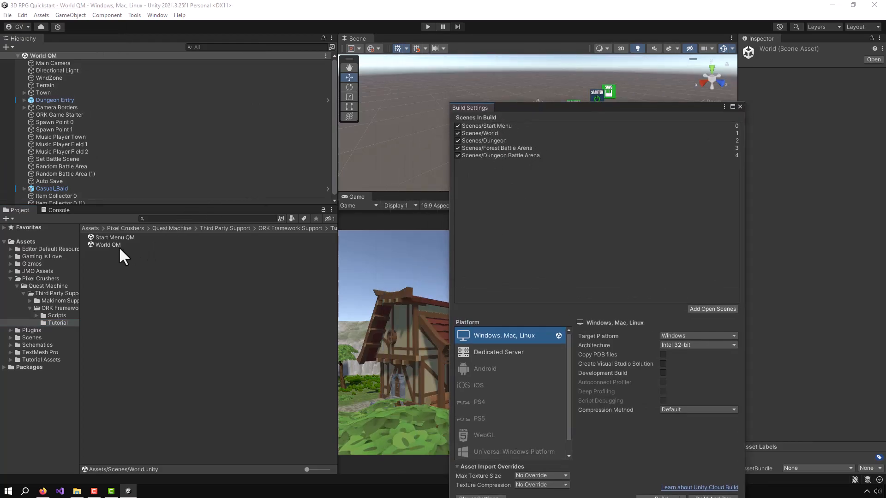
drag(107, 246, 516, 124)
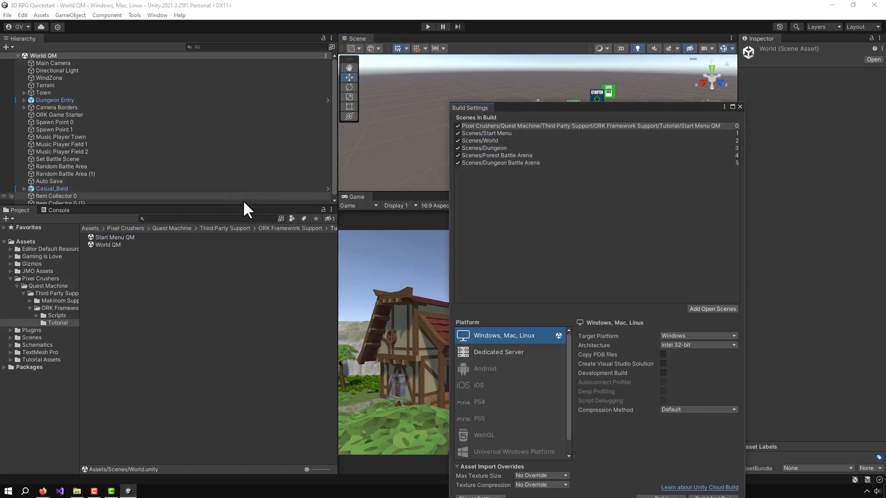
drag(107, 244, 549, 130)
drag(635, 110, 552, 35)
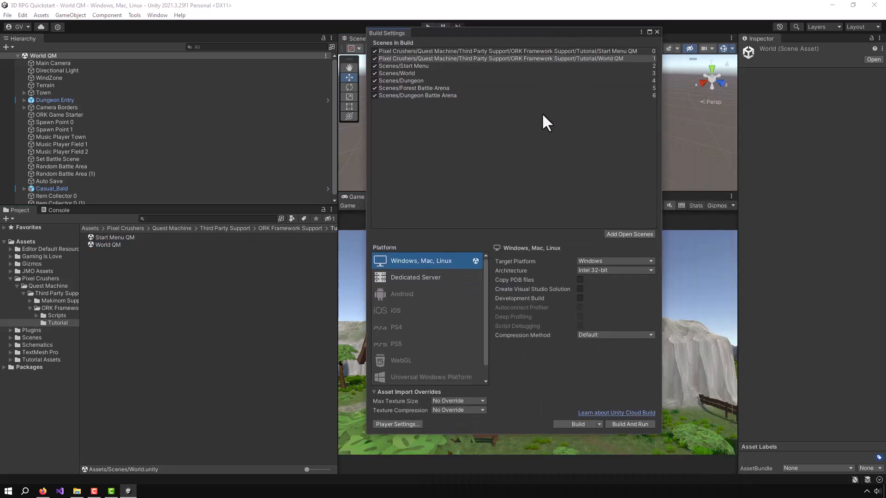
click(657, 31)
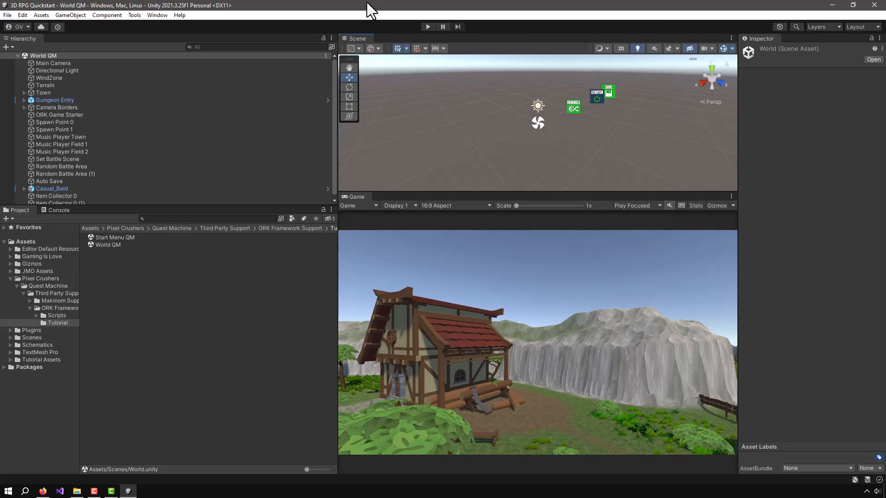
Open the Makinom editor's Start Menu settings in the UI section and set the Start Menu Scene to Start Menu QM
click(157, 15)
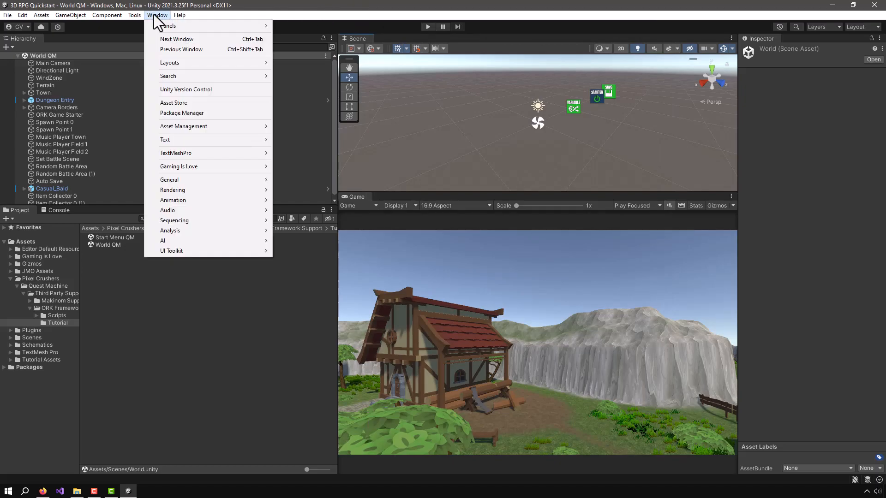
mouse_move(159, 167)
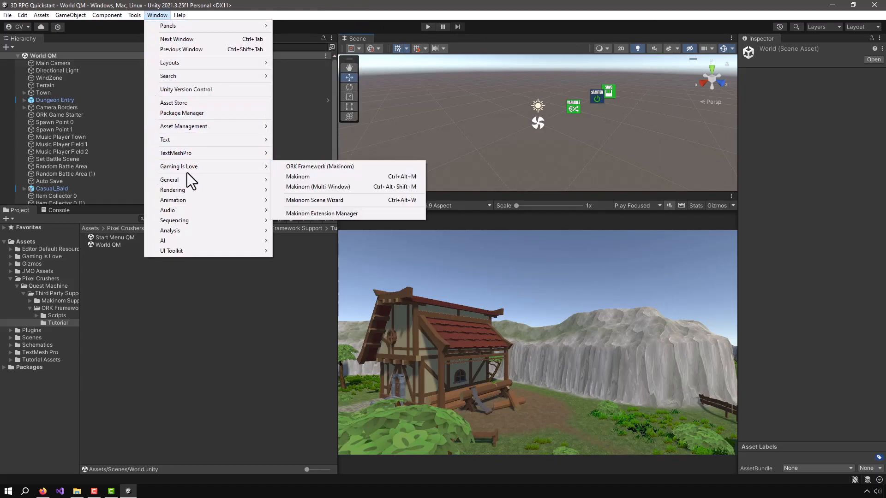
click(279, 177)
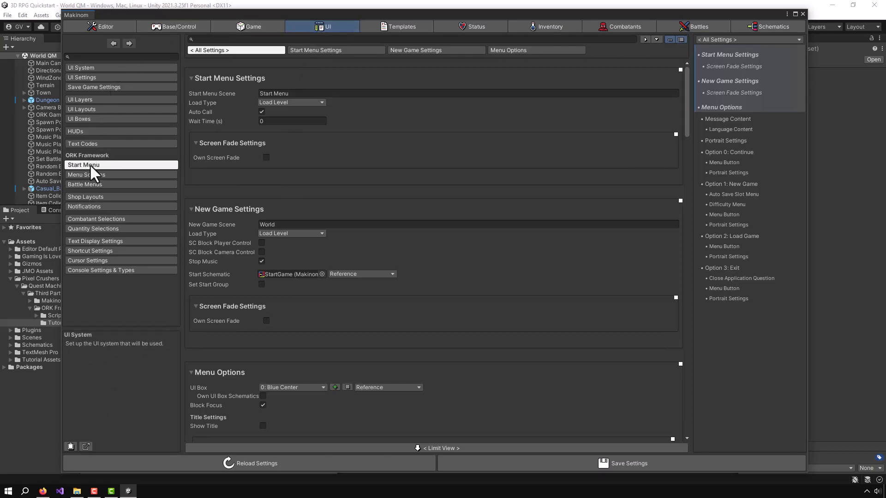
click(297, 93)
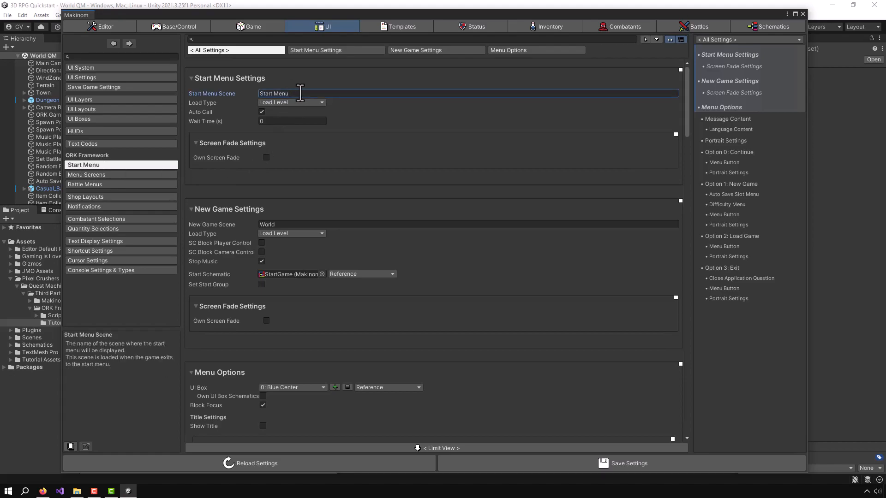
text(QM)
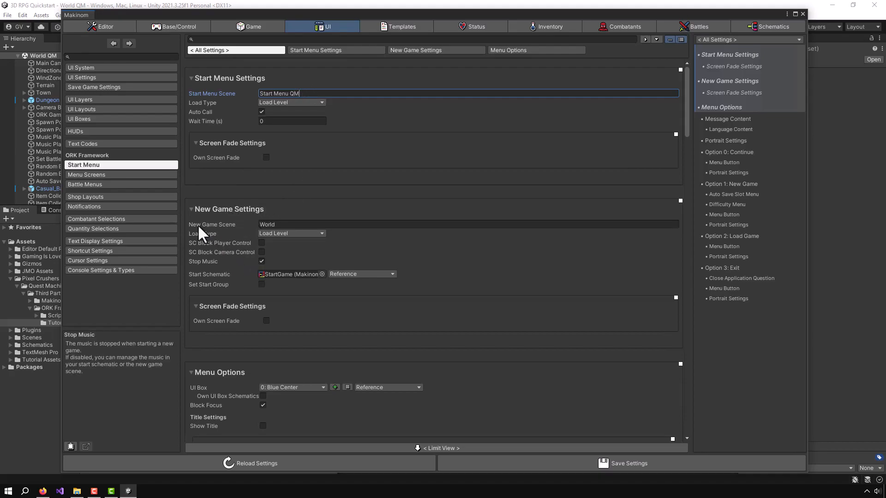
Set the New Game Scene to World QM, save the Makinom settings and close the editor
click(281, 224)
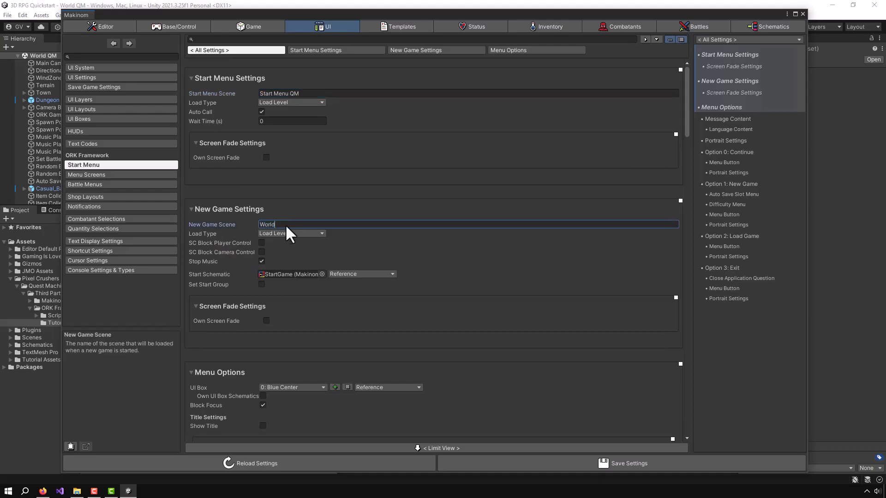
click(289, 225)
text(QM)
click(497, 463)
click(497, 463)
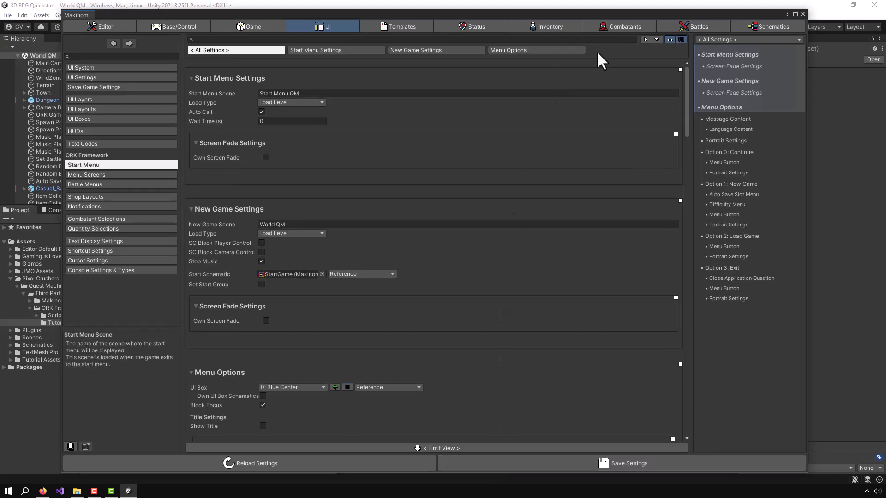
click(803, 14)
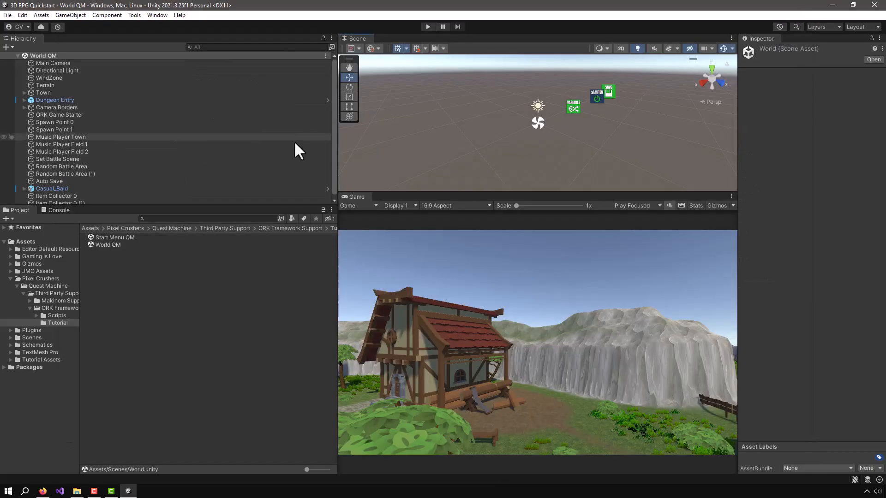
Open the Start Menu QM scene, widen the Scene and Game views, and play-test it by starting a new game
double_click(107, 238)
drag(336, 139, 220, 137)
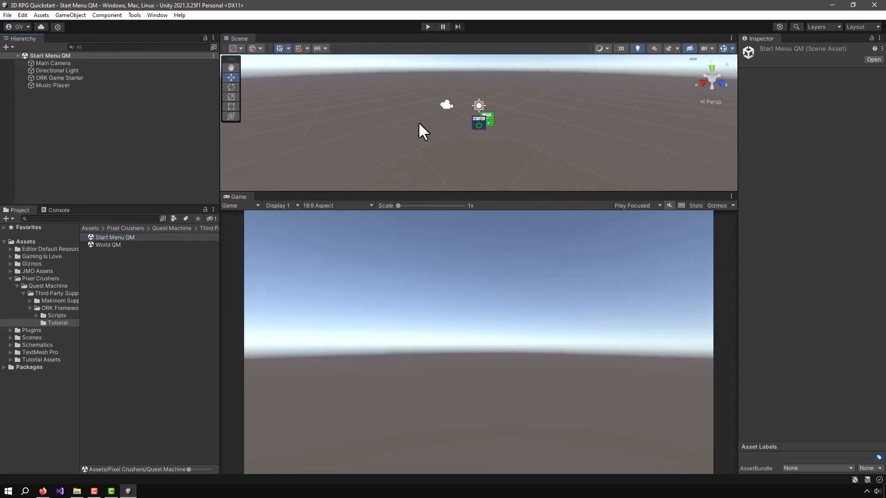
click(427, 27)
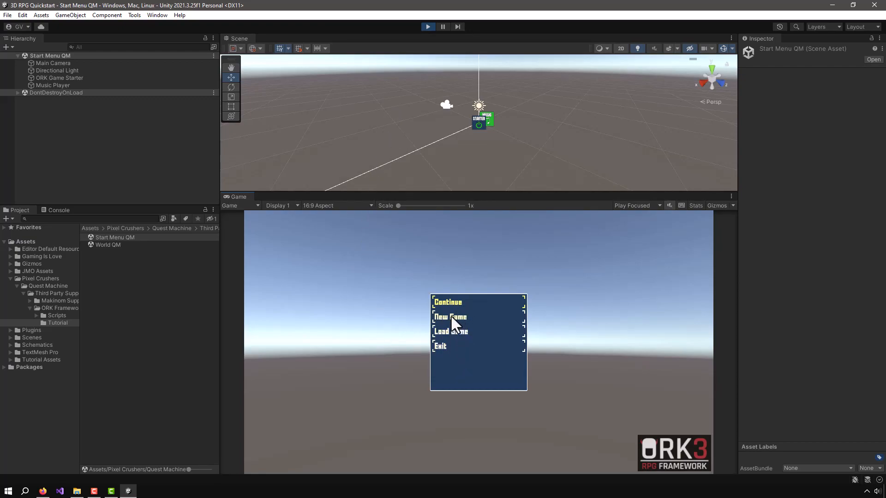
click(451, 316)
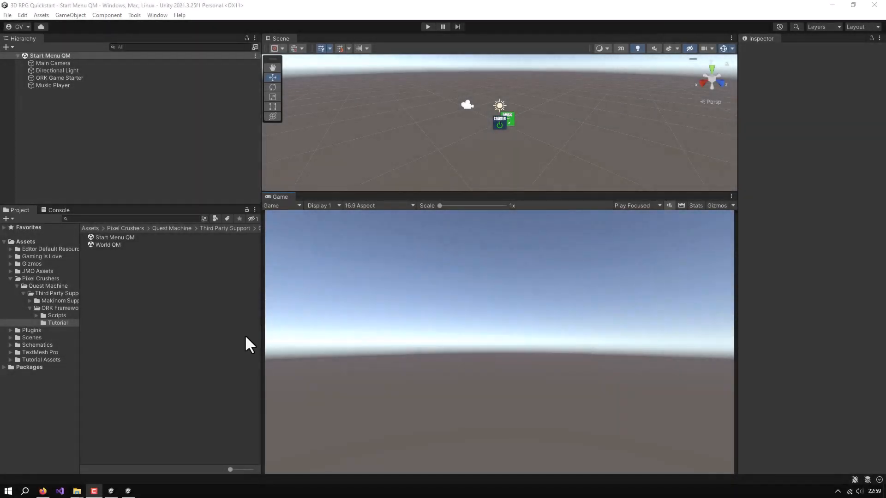
Create a folder named Data inside the Tutorial folder
right_click(104, 276)
mouse_move(137, 40)
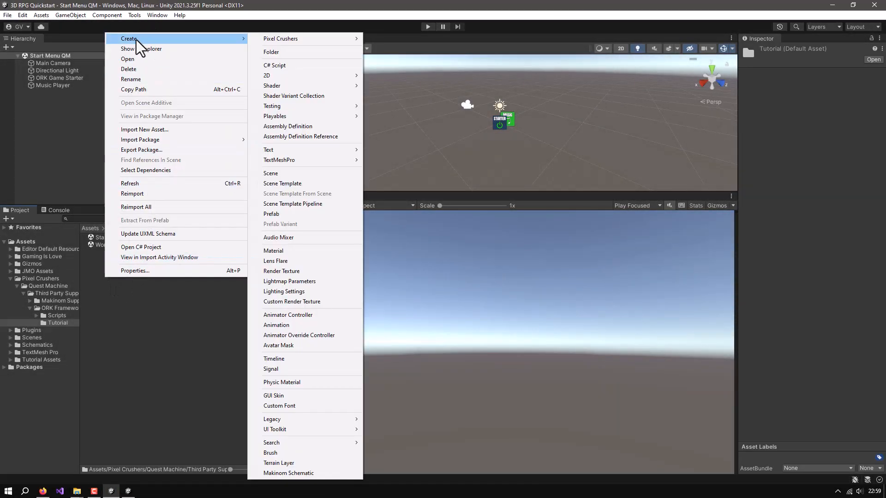
click(267, 52)
text(DATA)
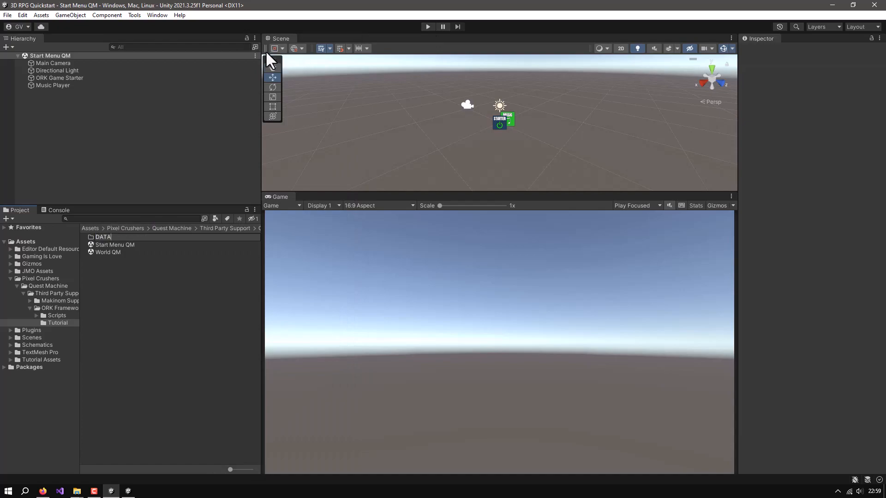
key(BackSpace)
key(BackSpace)
key(BackSpace)
text(ata)
key(Return)
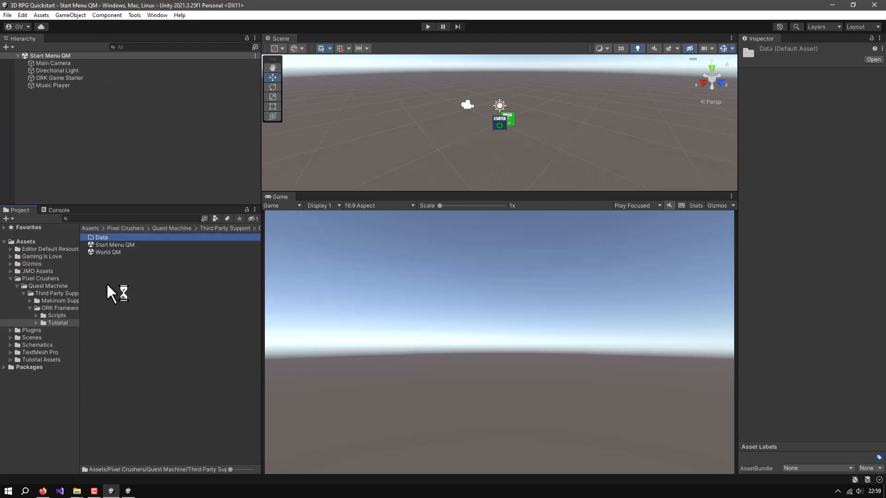
Create a folder named Prefabs inside the Tutorial folder
right_click(111, 277)
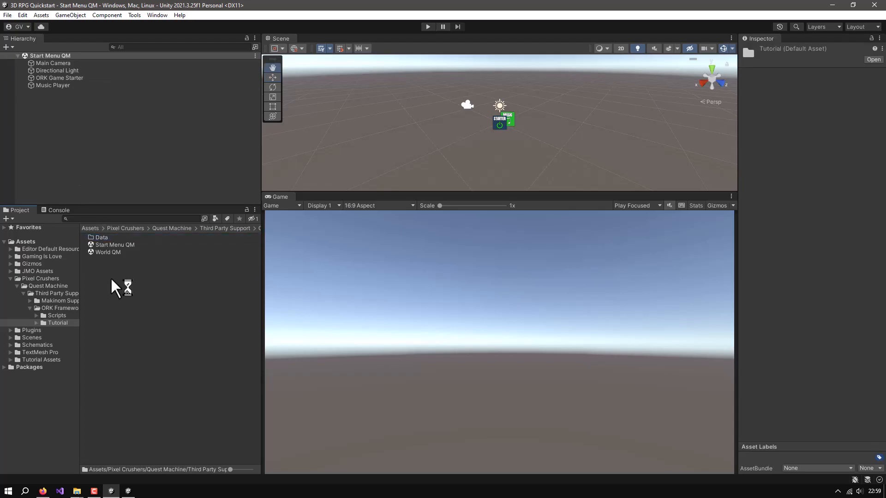
mouse_move(179, 42)
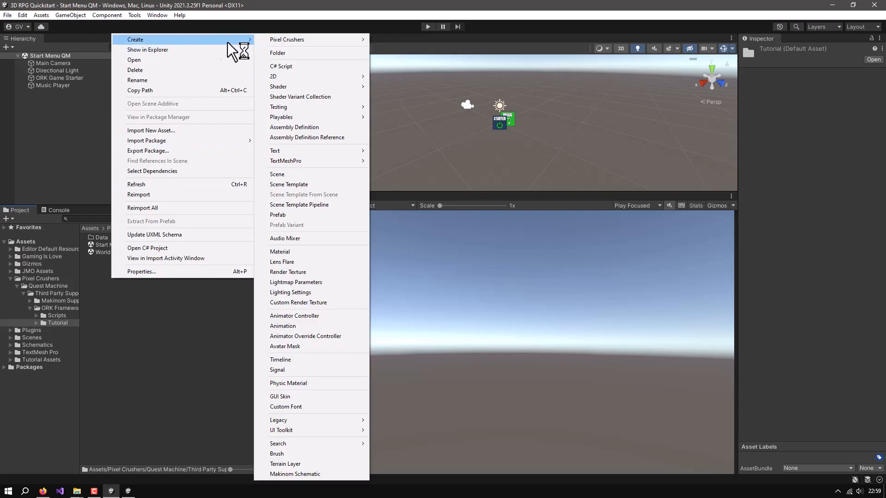
click(309, 51)
text(Prefabs)
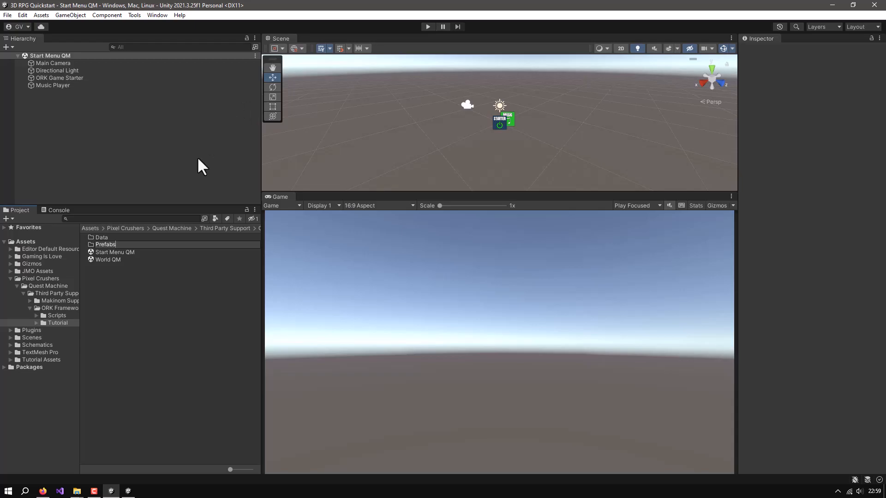
Create a folder named Sprites inside the Tutorial folder
right_click(123, 283)
mouse_move(156, 46)
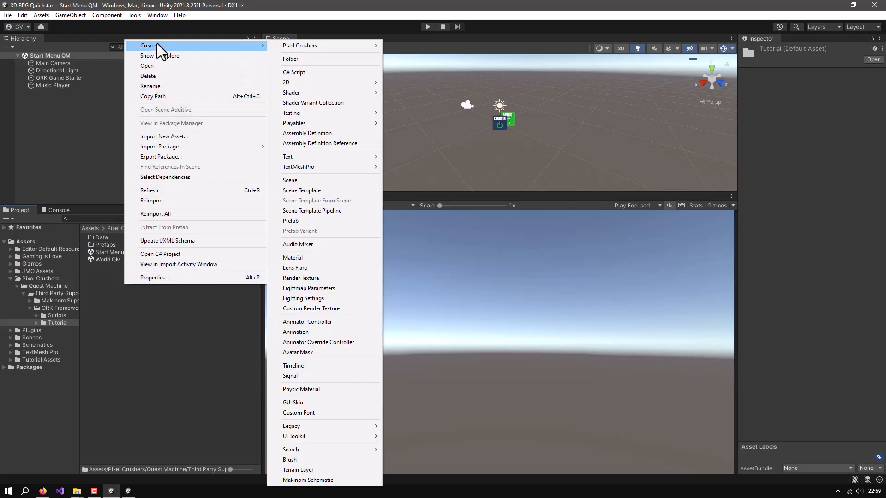
click(297, 58)
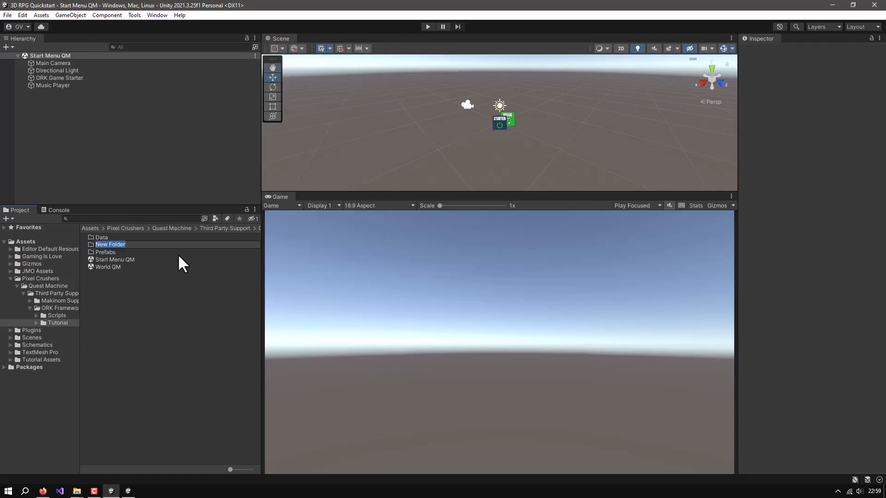
text(Sprites)
key(Return)
Create a folder named Schematics inside the Tutorial folder
right_click(132, 305)
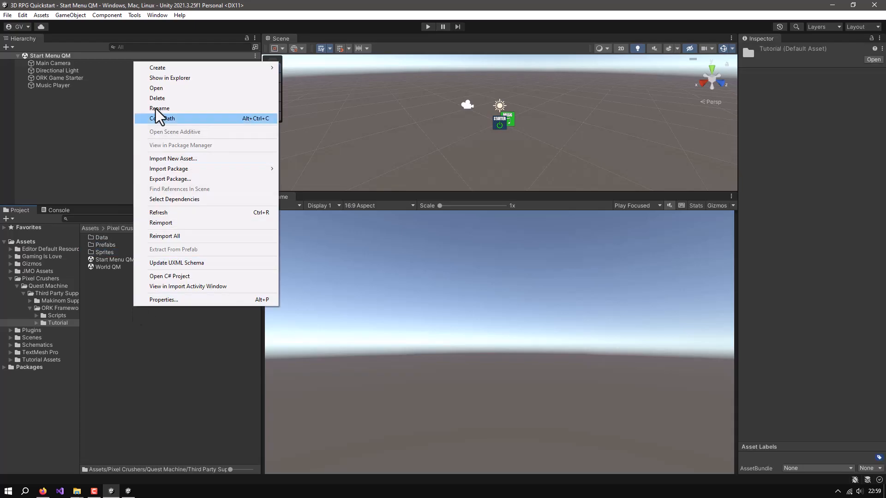
mouse_move(165, 65)
click(311, 71)
text(Schematics)
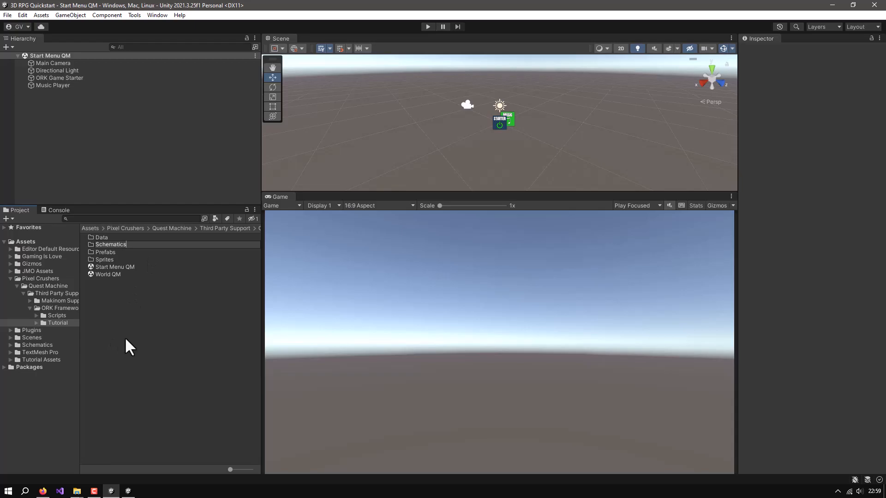
key(Return)
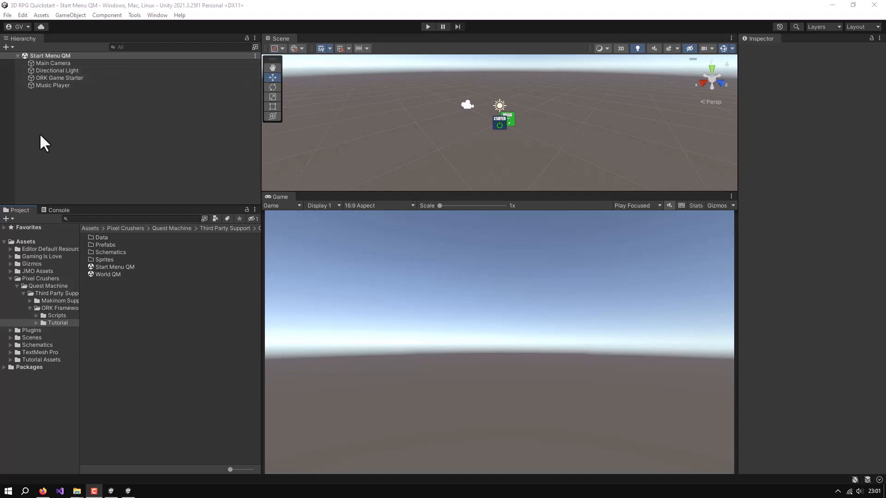
Add the Input Device Manager and Quest Machine prefabs from Quest Machine's Prefabs folder to the Start Menu QM scene
click(9, 331)
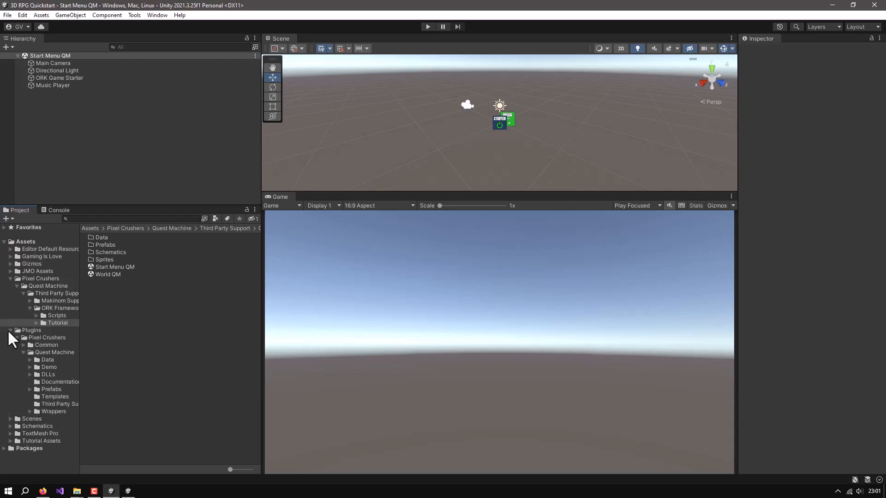
click(53, 352)
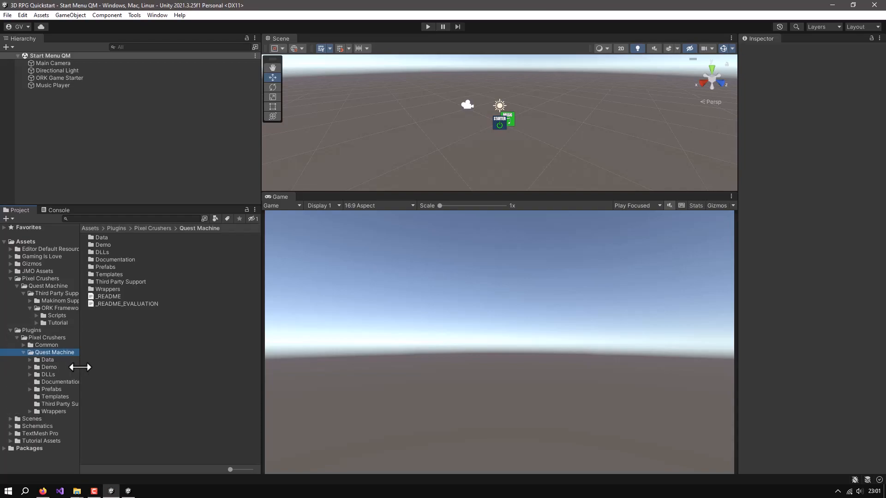
drag(79, 366, 119, 366)
click(48, 389)
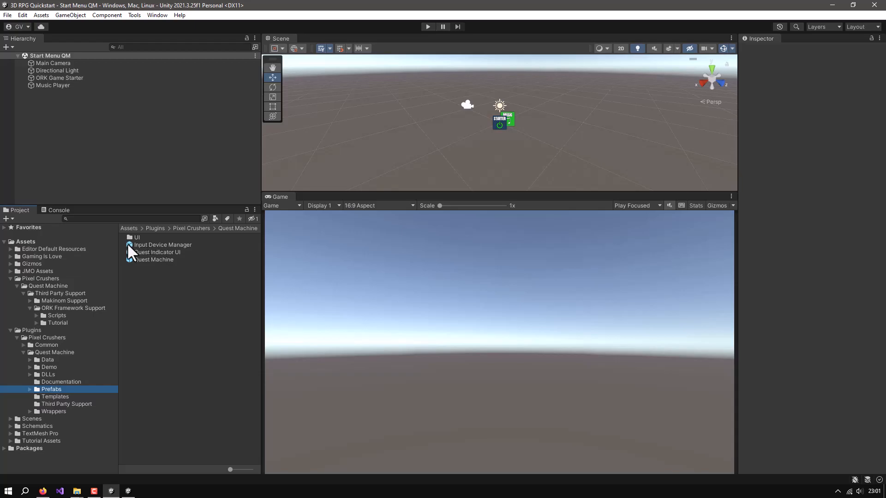
drag(128, 244, 54, 132)
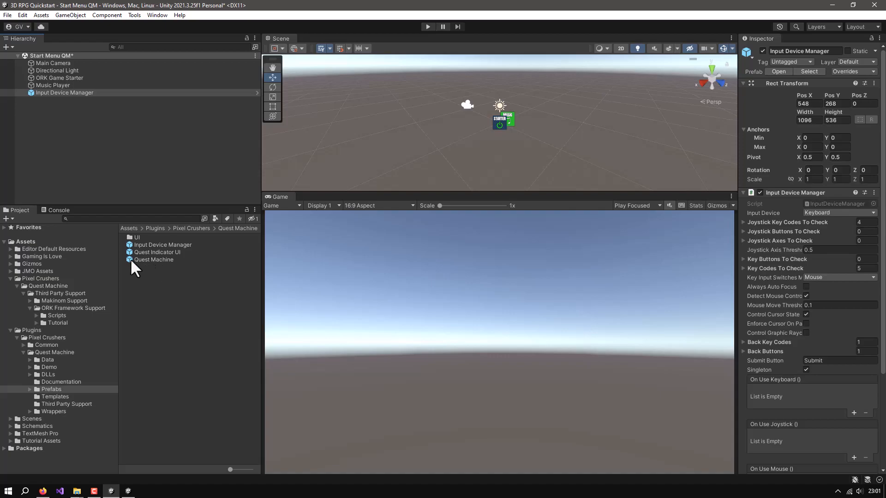
drag(131, 260, 87, 212)
drag(65, 138, 65, 137)
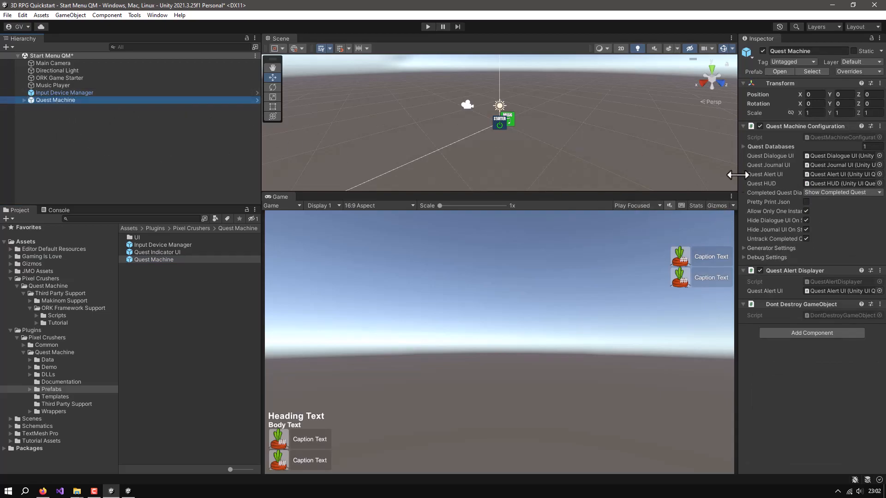
Clear the Demo Quest Database from the Quest Machine object's Quest Databases list, leaving Element 0 empty
drag(737, 174, 642, 173)
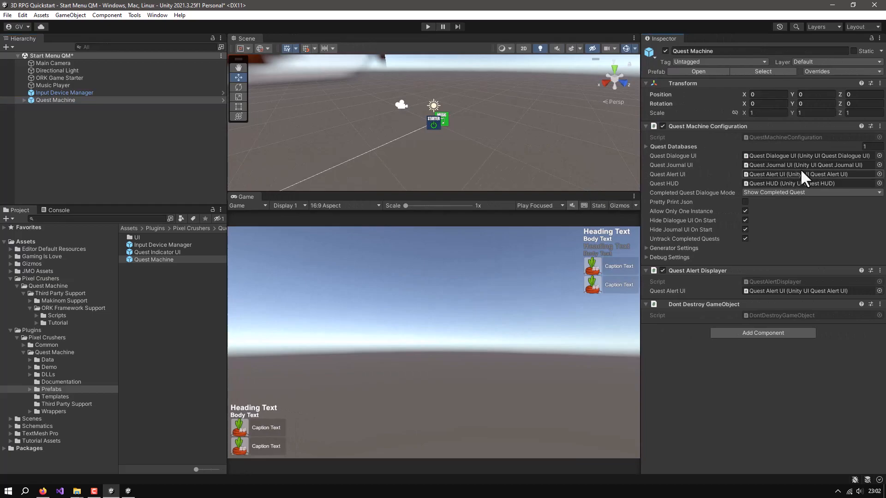
click(646, 147)
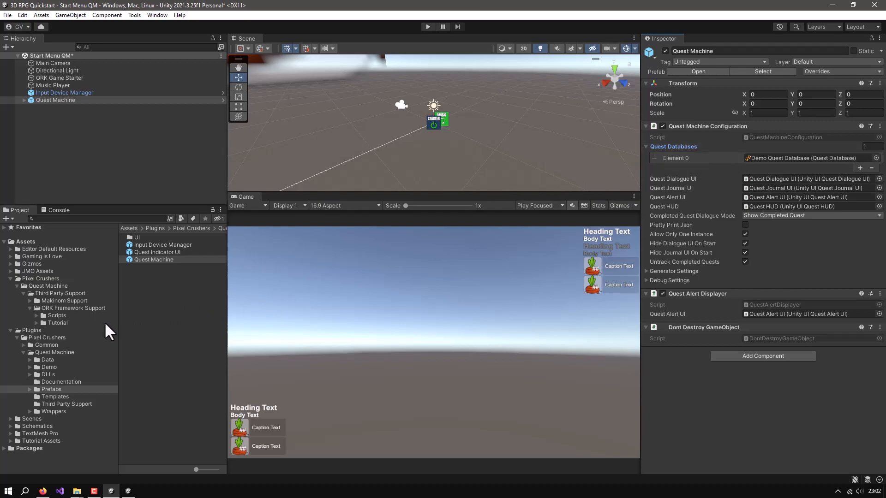
click(830, 156)
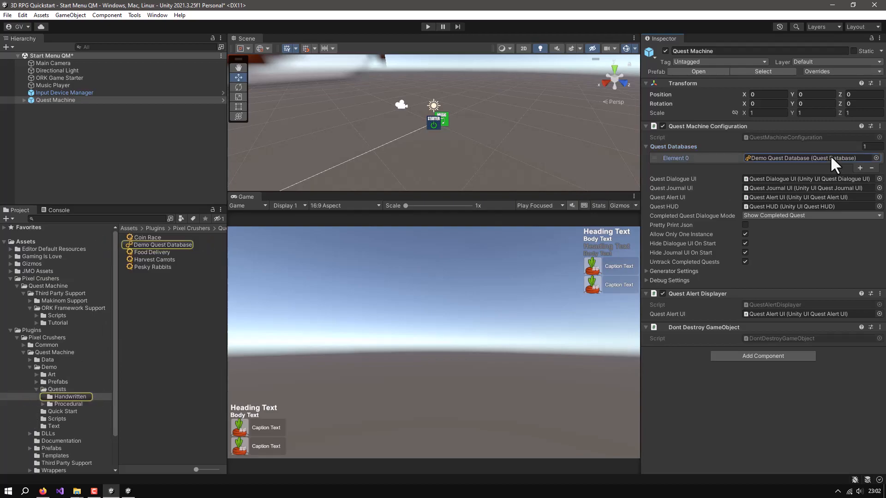
key(Delete)
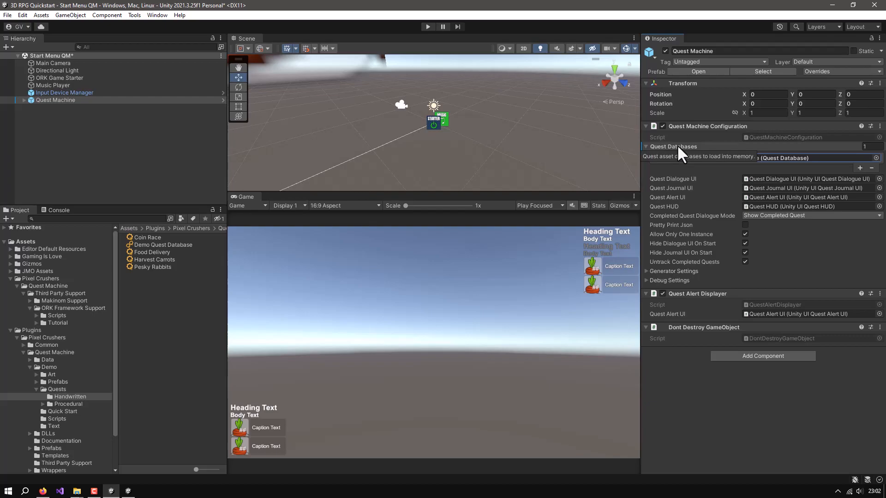
Add a Save System component to the Quest Machine object and turn off Save Current Scene
click(742, 357)
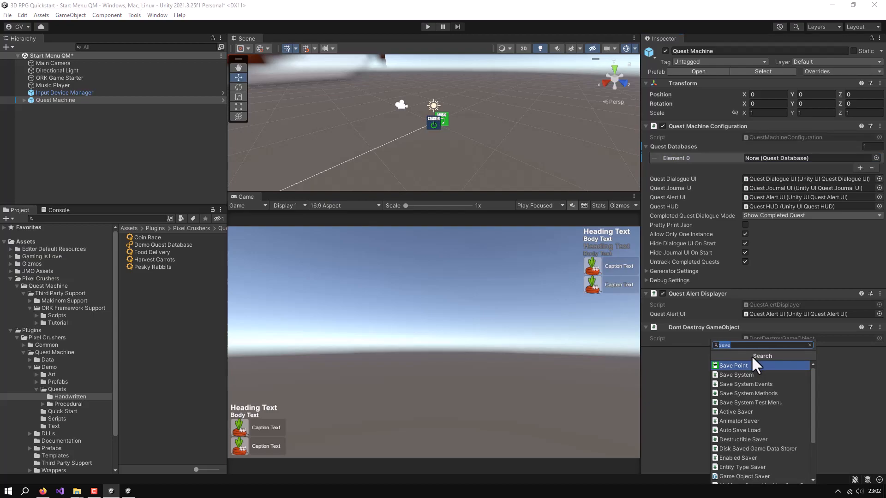
text(sav)
click(743, 376)
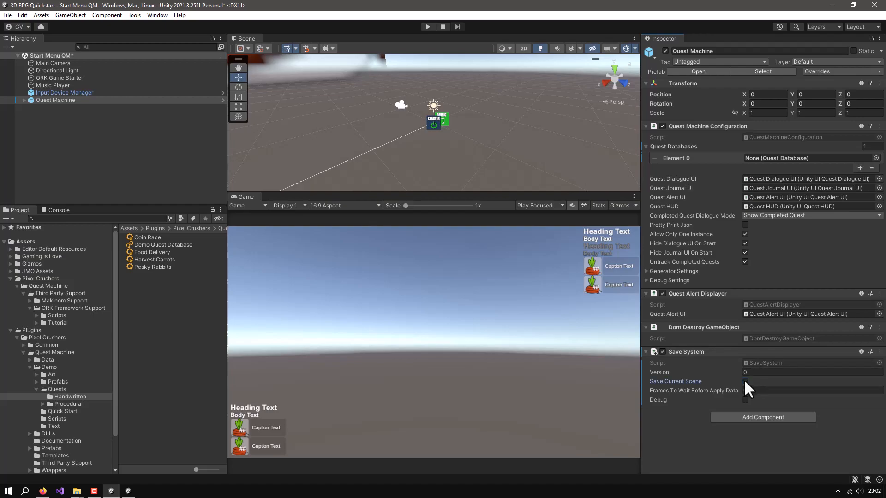
Add a Json Data Serializer component to the Quest Machine object
click(752, 417)
text(jso)
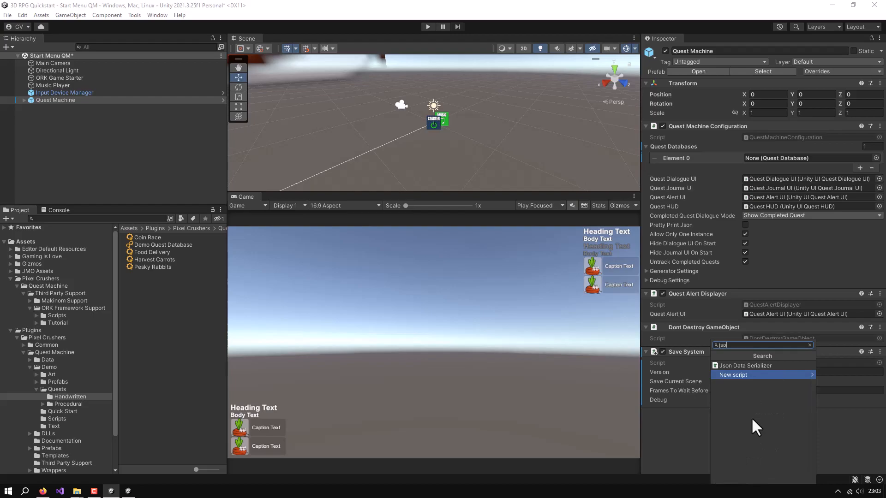
click(750, 365)
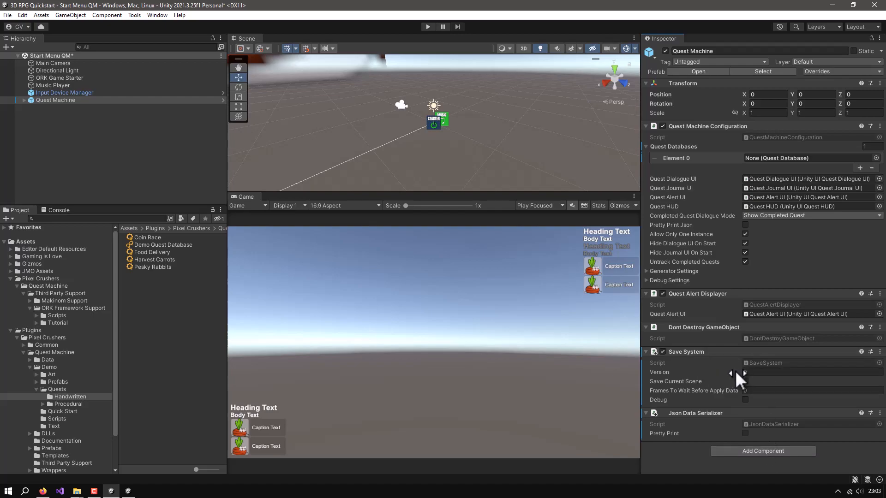
Add a Makinom Quest Machine Save Data component to the Quest Machine object and save the scene
click(749, 450)
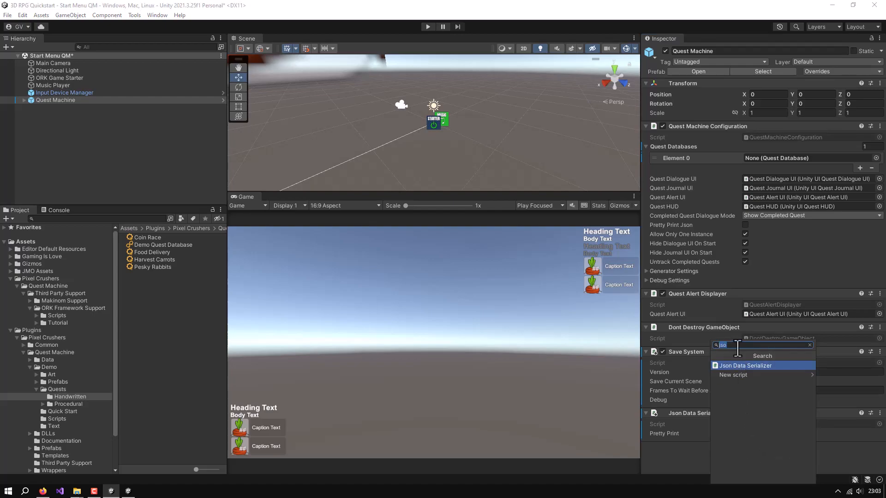
text(mak)
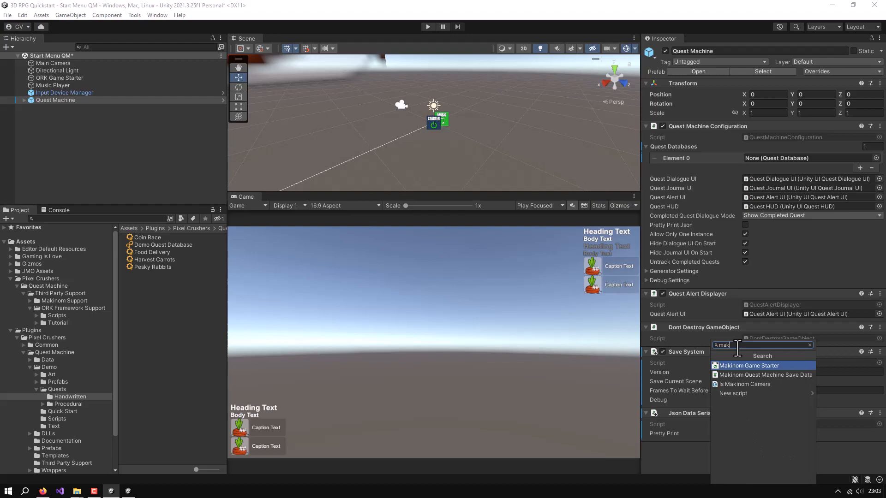
click(740, 375)
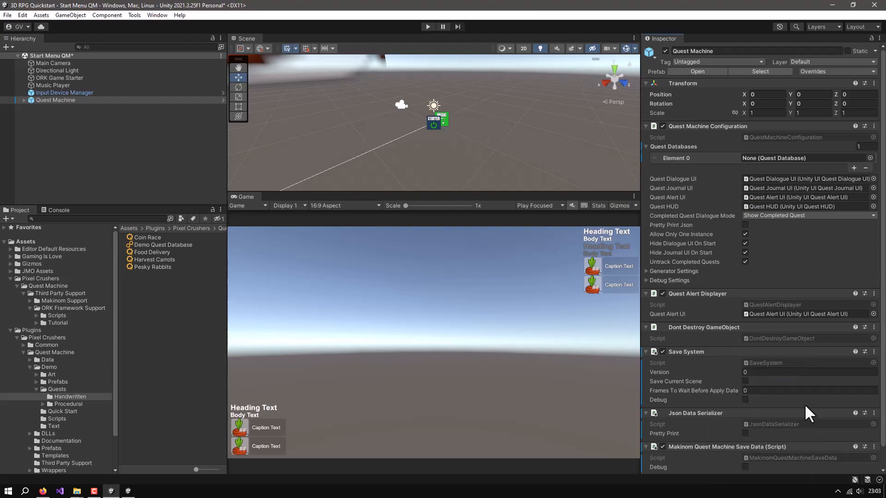
scroll(804, 403, down, 1)
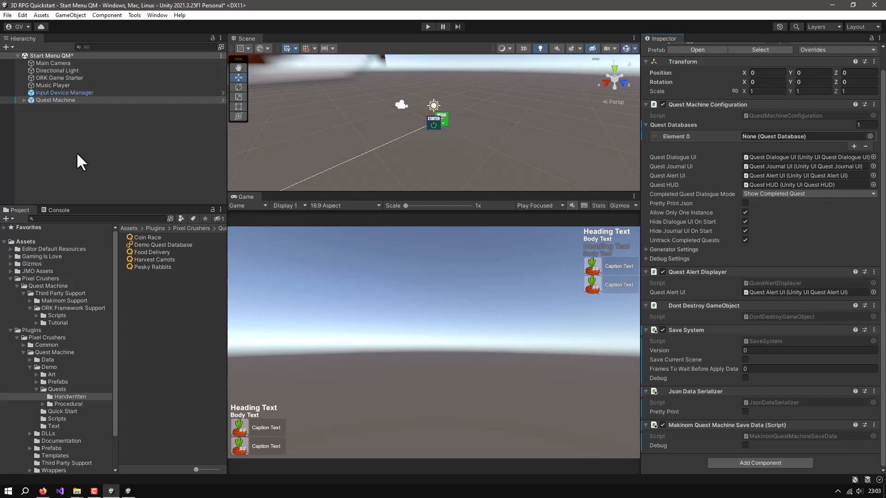
key(ctrl+s)
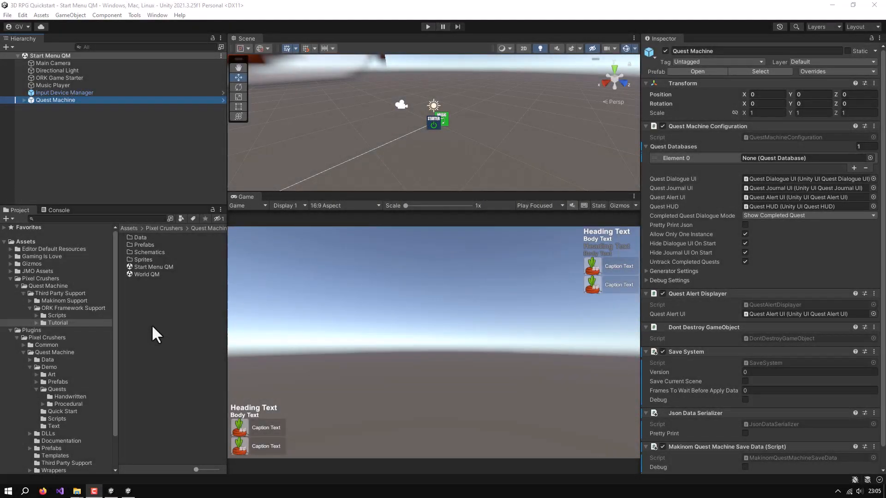
Create a quest database asset named ORK Tutorial Quest Database in the Tutorial's Data folder
double_click(136, 238)
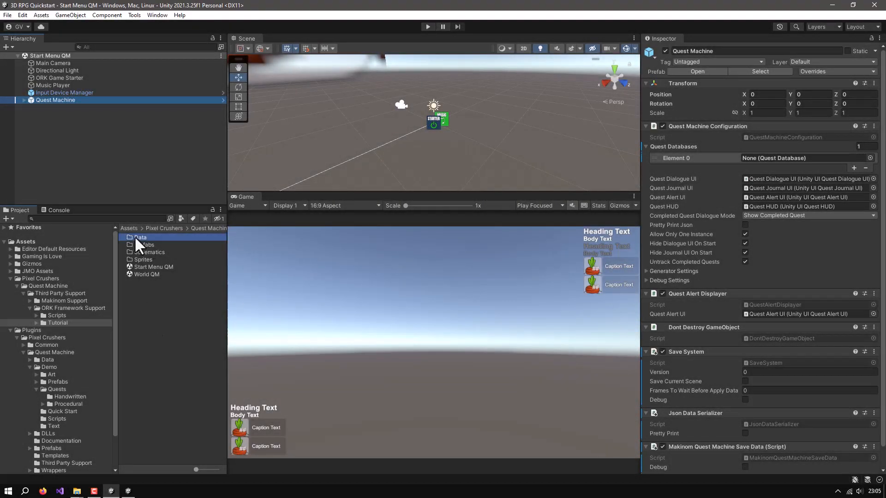
right_click(141, 261)
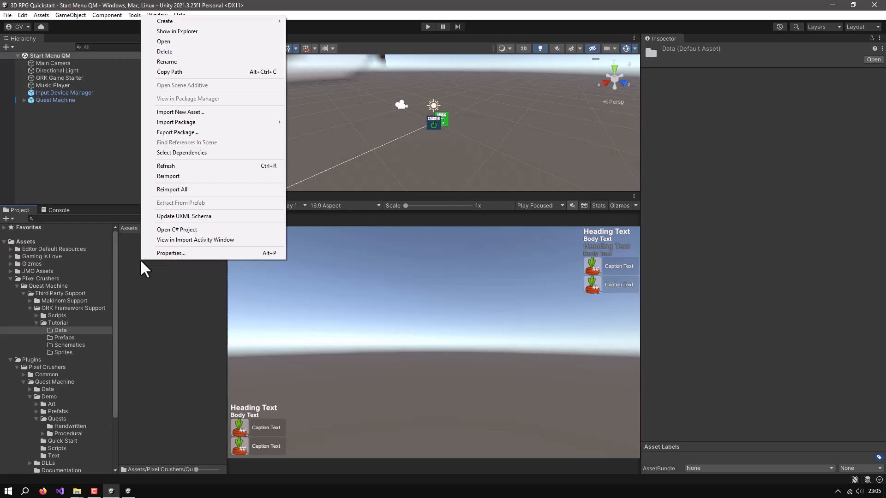
mouse_move(173, 21)
mouse_move(301, 21)
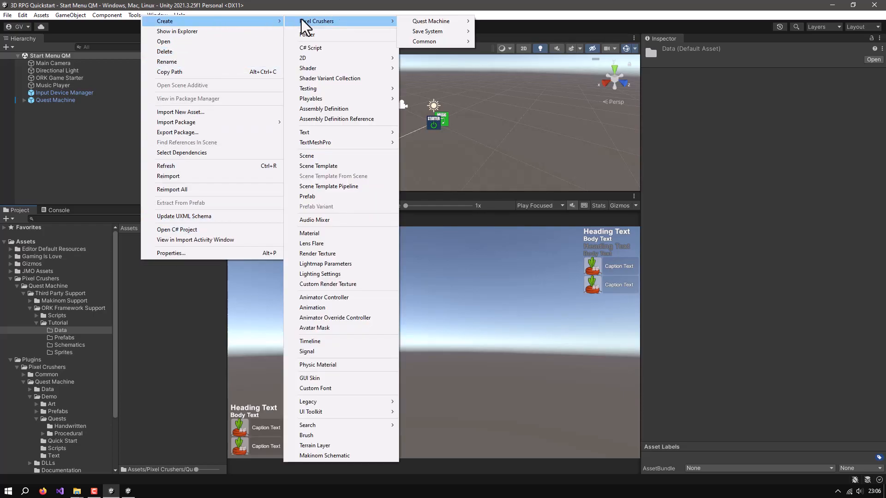
mouse_move(419, 24)
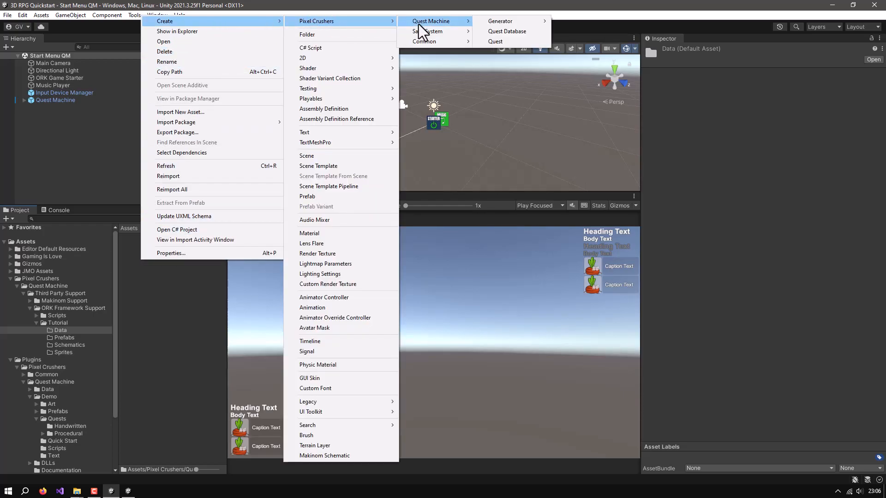
click(506, 32)
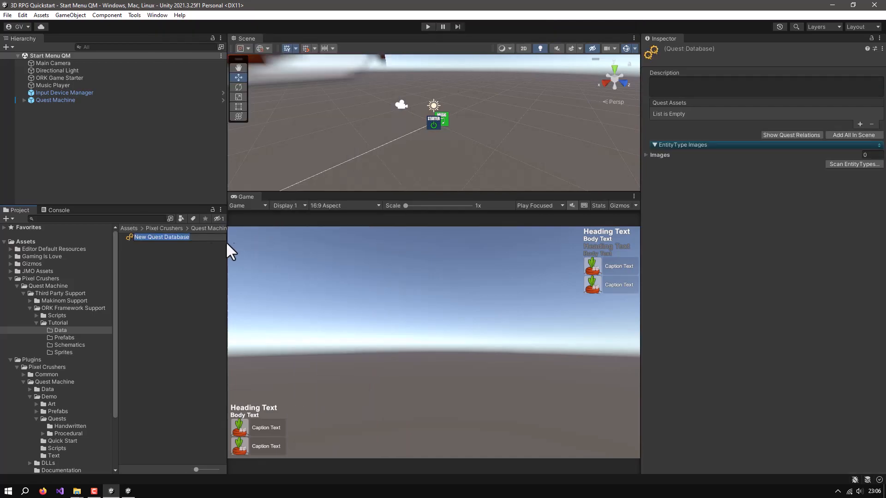
text(ORK T)
text(e)
key(Return)
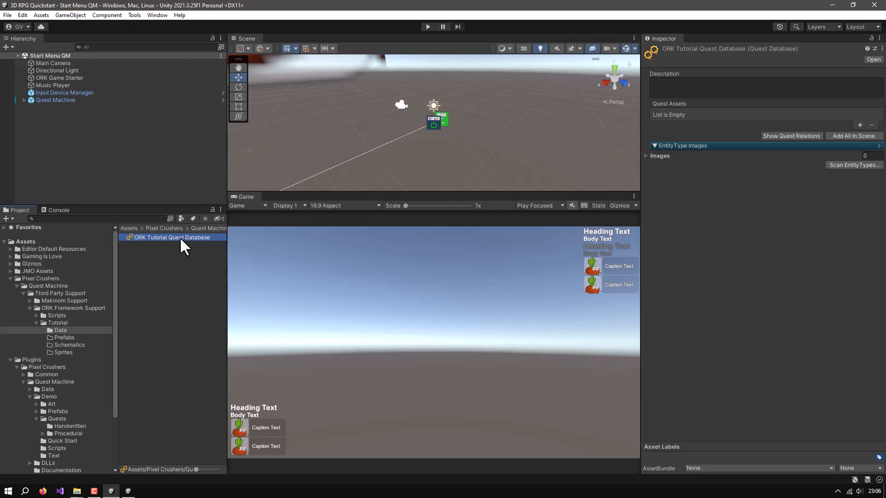
Assign ORK Tutorial Quest Database to Element 0 of the Quest Machine object's Quest Databases
click(51, 100)
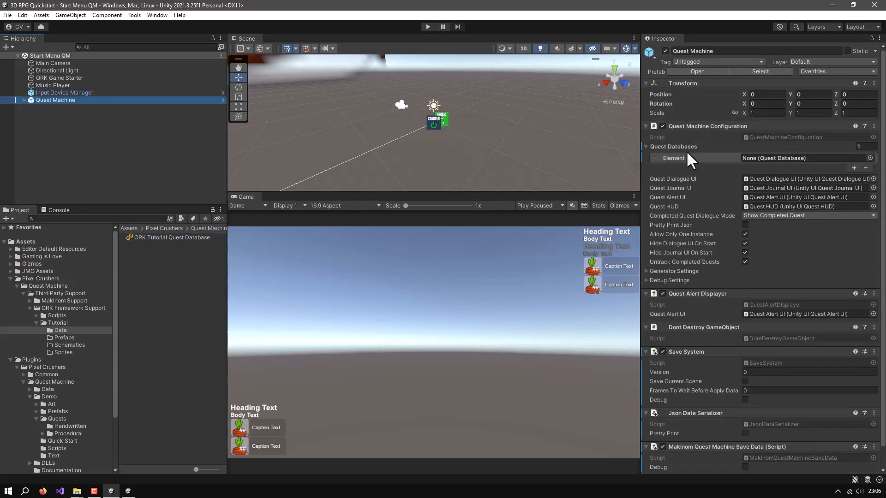
drag(170, 238, 783, 158)
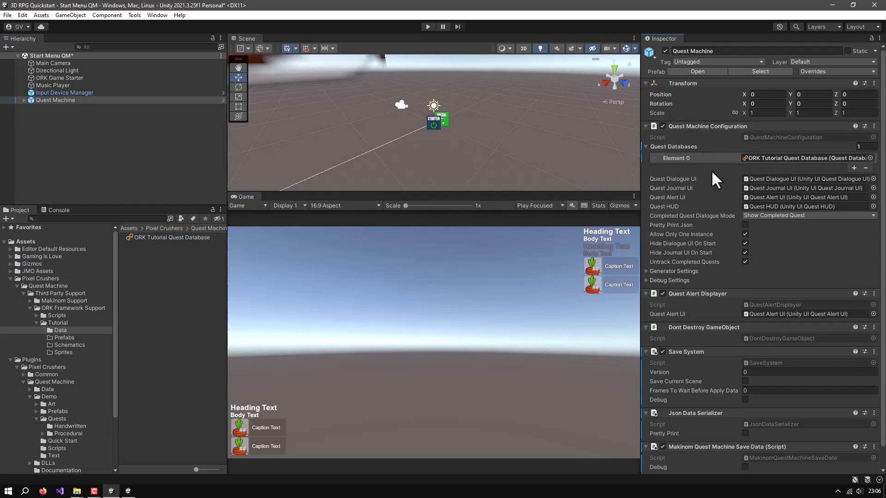
click(184, 237)
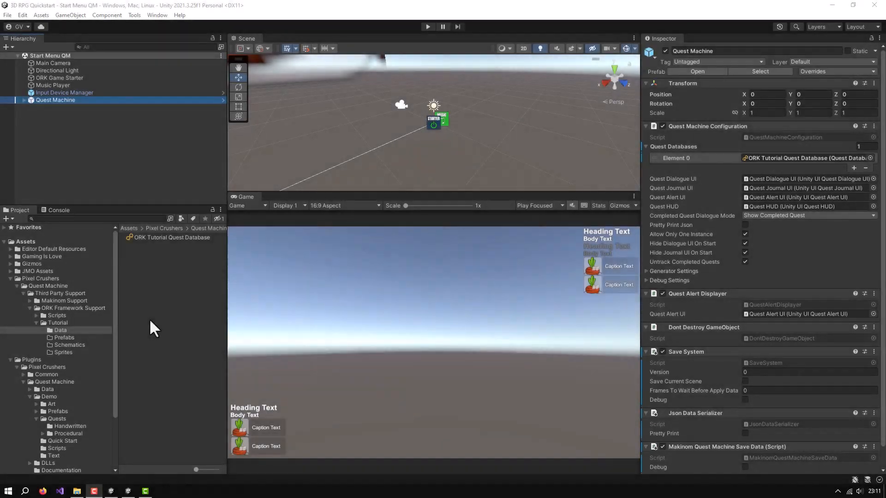
Create a Quest Machine quest asset named Green Pants Quest in the Tutorial's Data folder
right_click(156, 269)
mouse_move(206, 30)
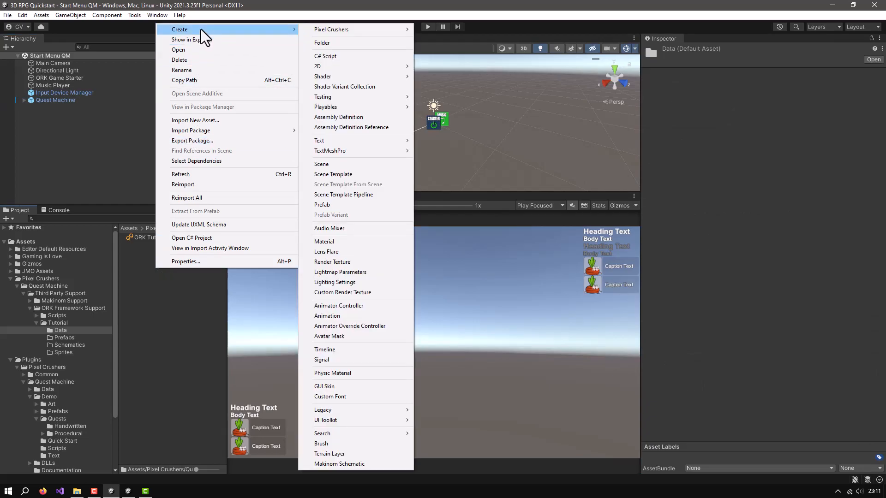
mouse_move(336, 29)
mouse_move(450, 33)
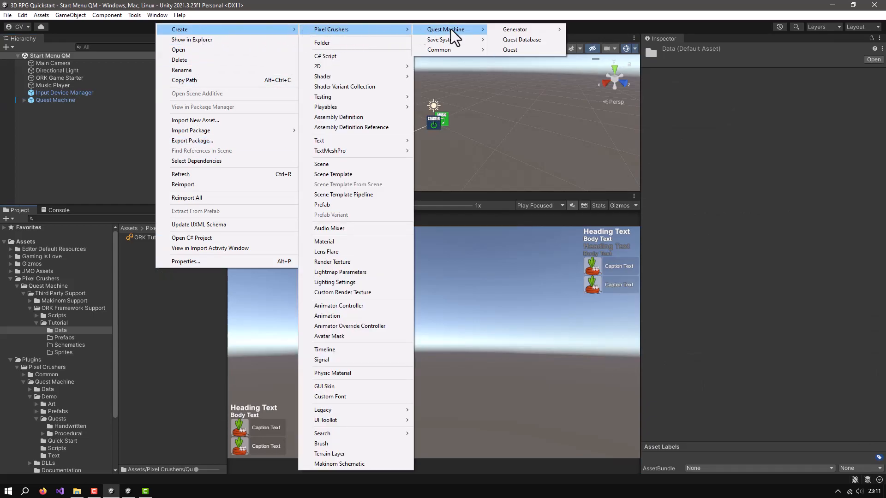
click(519, 51)
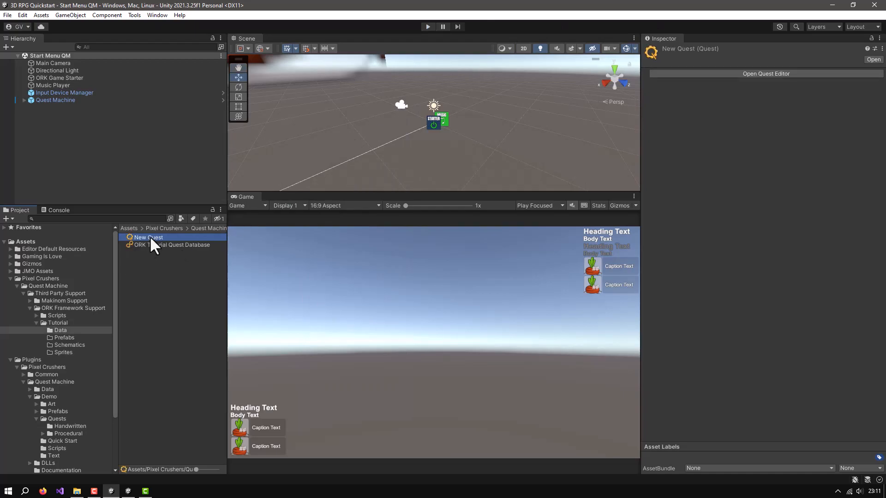
click(170, 237)
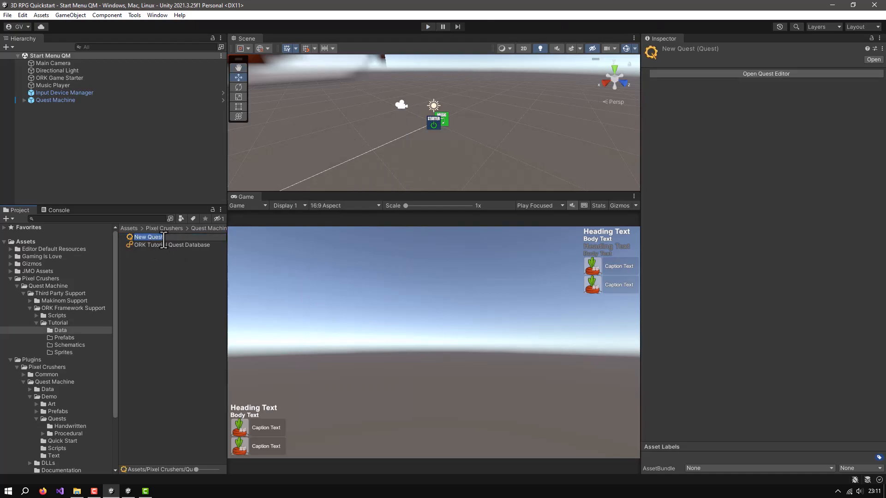
text(Green Pants Quees)
key(BackSpace)
key(BackSpace)
text(st)
key(Return)
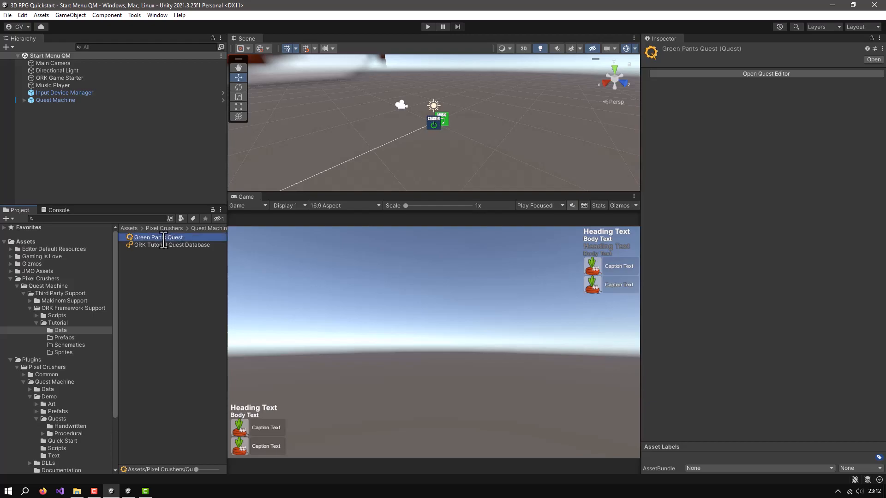
Add Green Pants Quest to the Quest Assets list of ORK Tutorial Quest Database
click(155, 273)
click(166, 237)
click(160, 244)
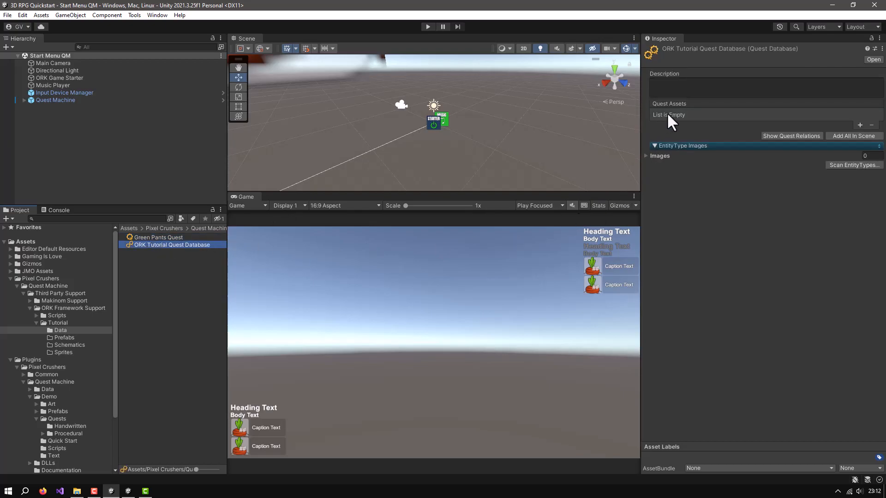
click(859, 125)
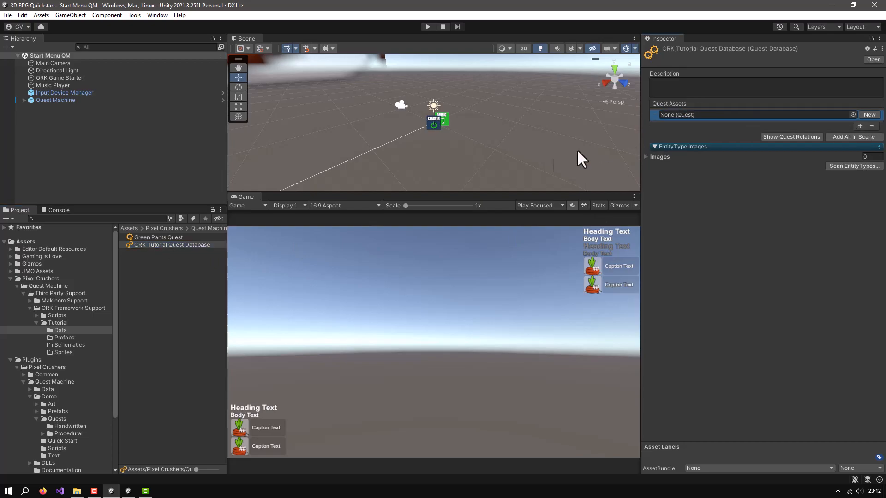
drag(151, 236, 737, 115)
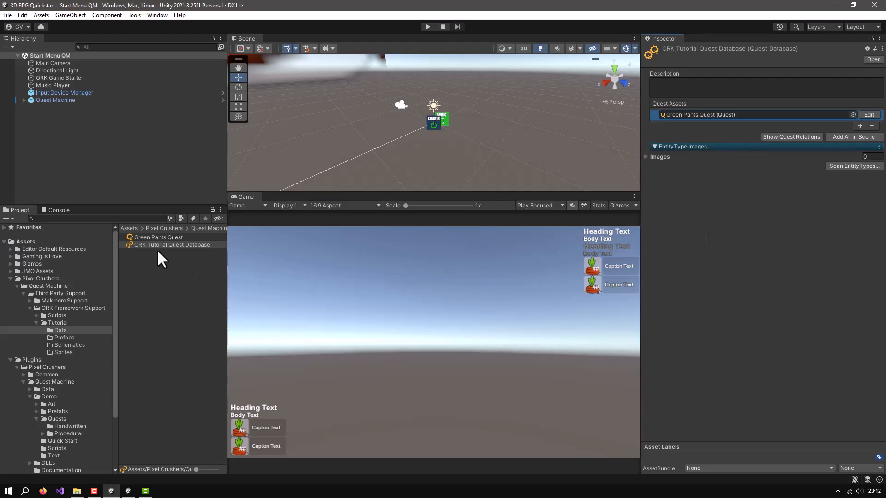
Open Green Pants Quest in the Quest Editor, then enlarge and reposition the editor window beside the quest's properties
click(59, 99)
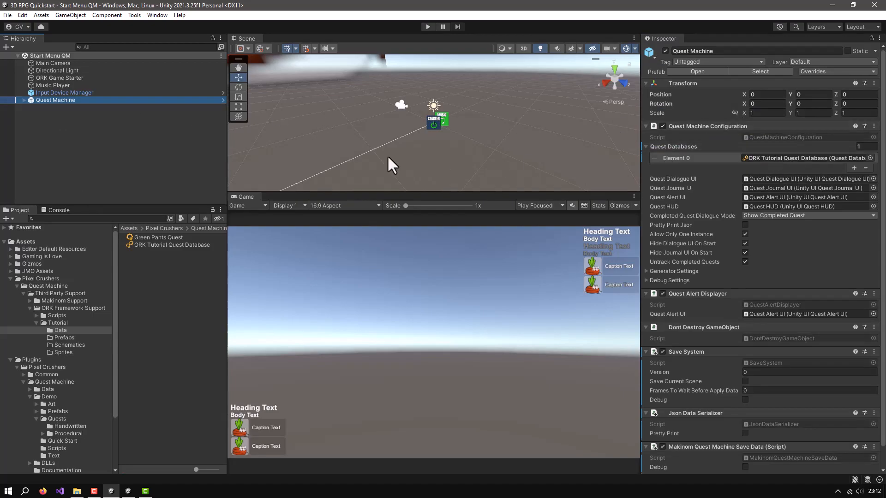
click(145, 238)
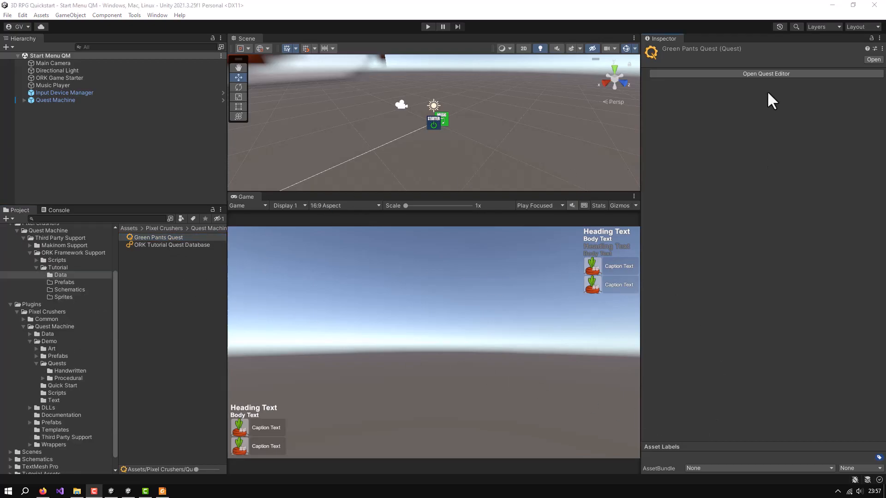
click(763, 73)
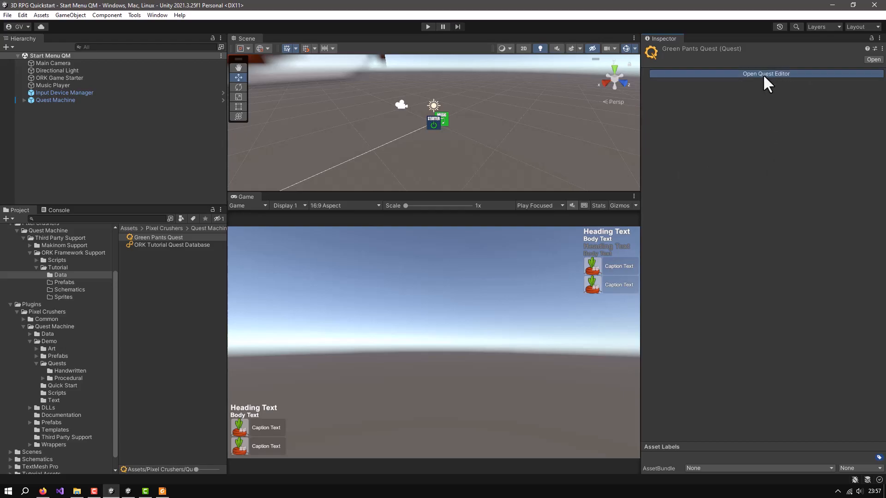
drag(317, 65, 546, 54)
drag(354, 168, 278, 169)
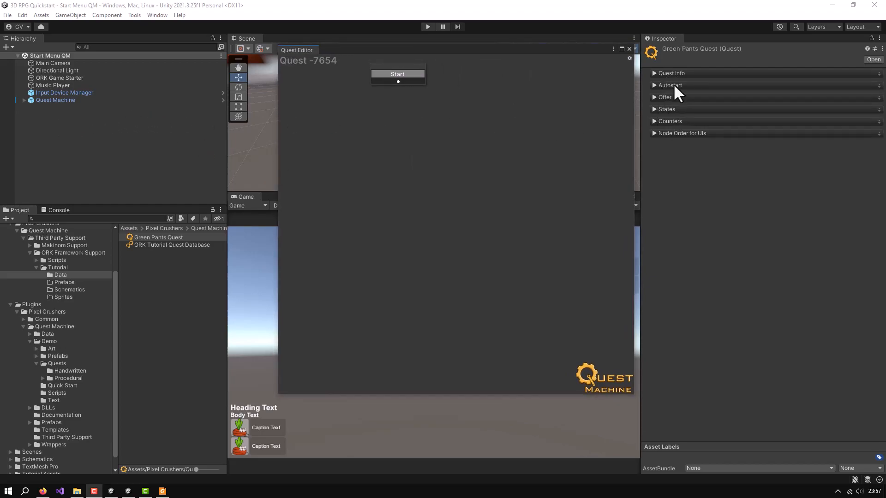
drag(569, 48, 570, 38)
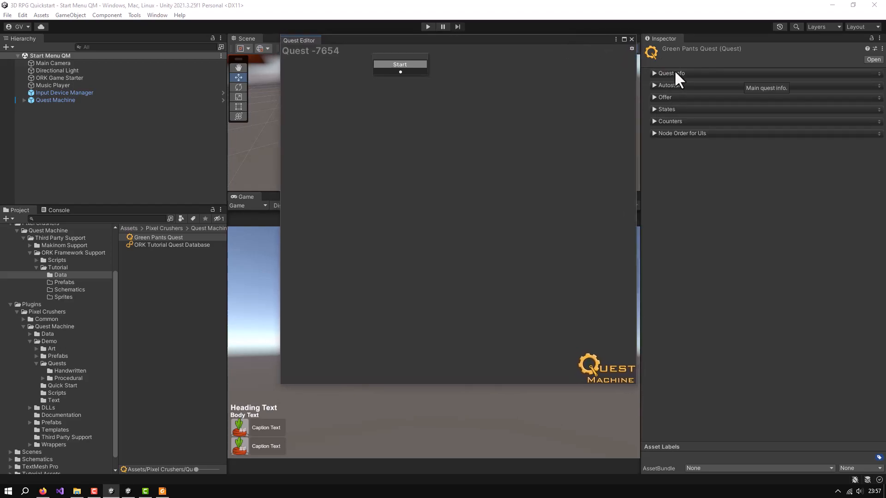
Set the quest's Id to greenPantsQuest in its Quest Info
click(652, 73)
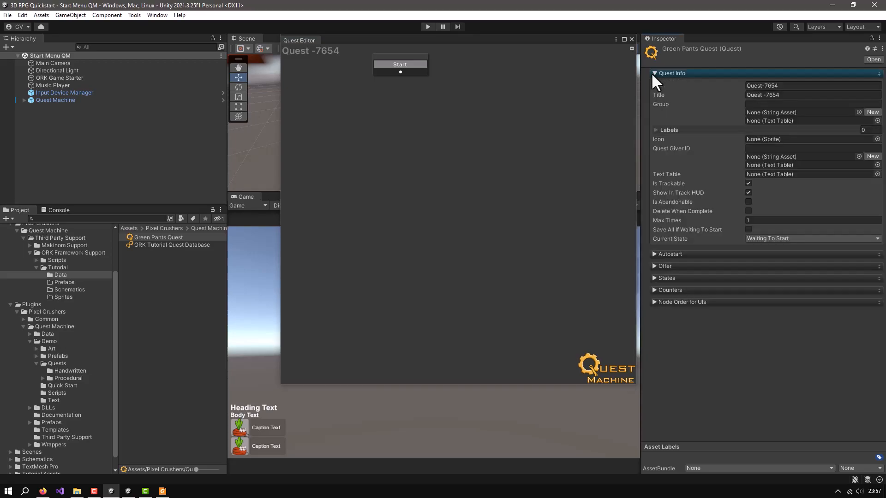
click(794, 87)
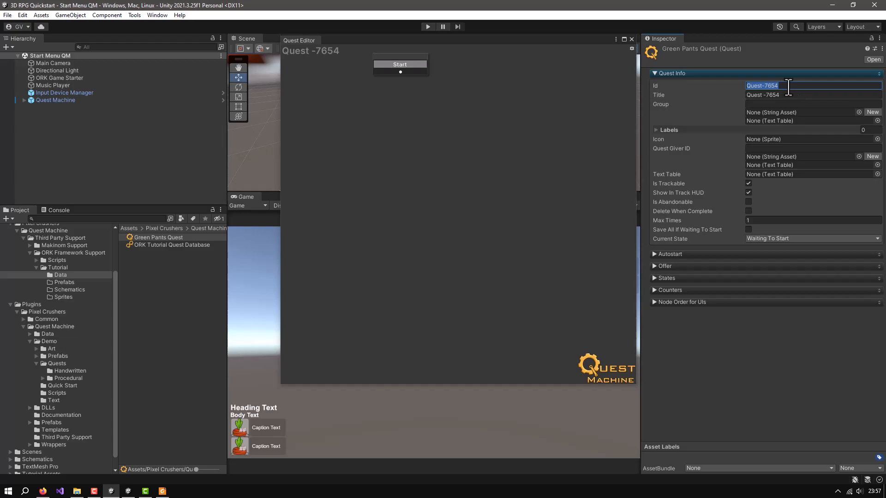
text(greenPantsQue)
Set the quest's title to Defeat Evil Wasp
click(788, 96)
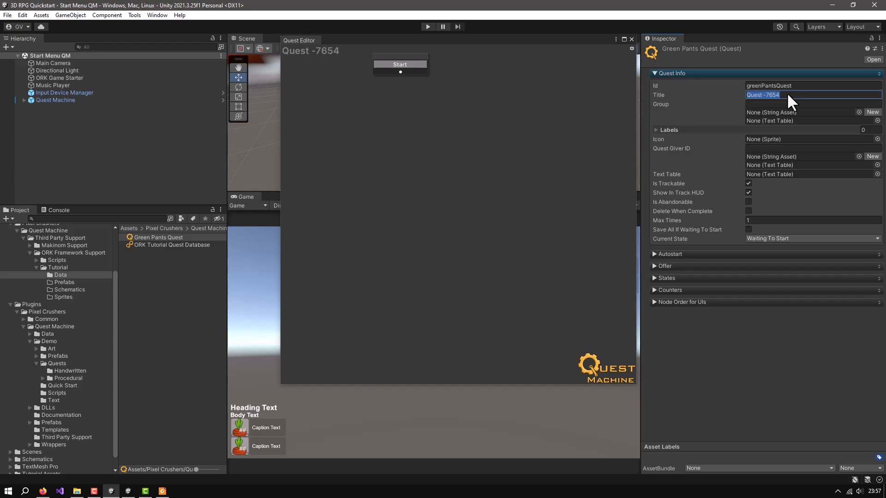
text(Defeat Evil Wasp)
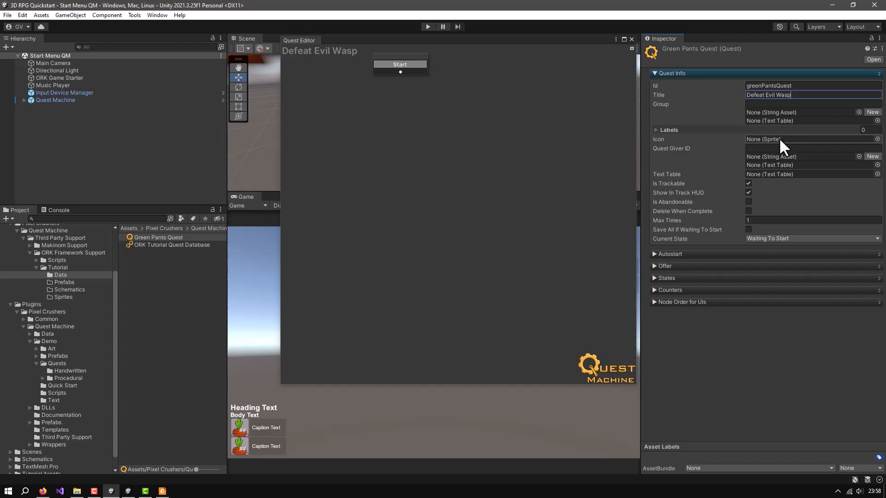
Assign the sprite named button as the quest's icon
click(877, 139)
drag(785, 131, 749, 131)
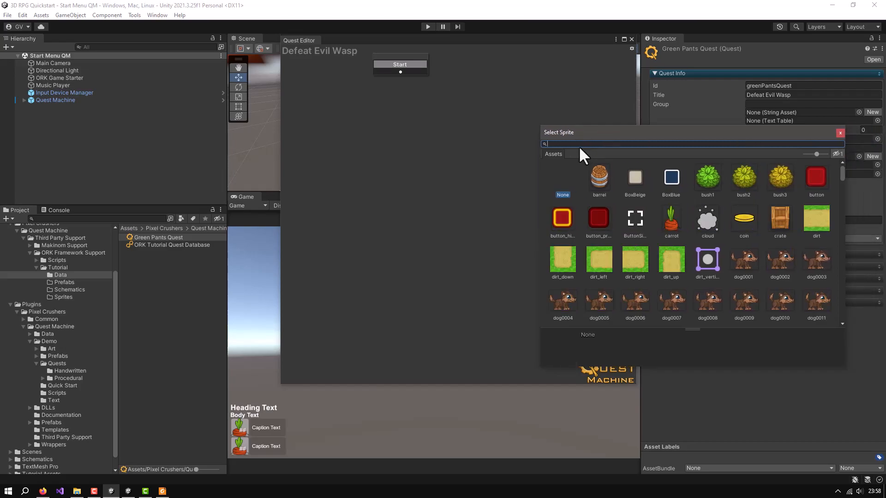
text(button)
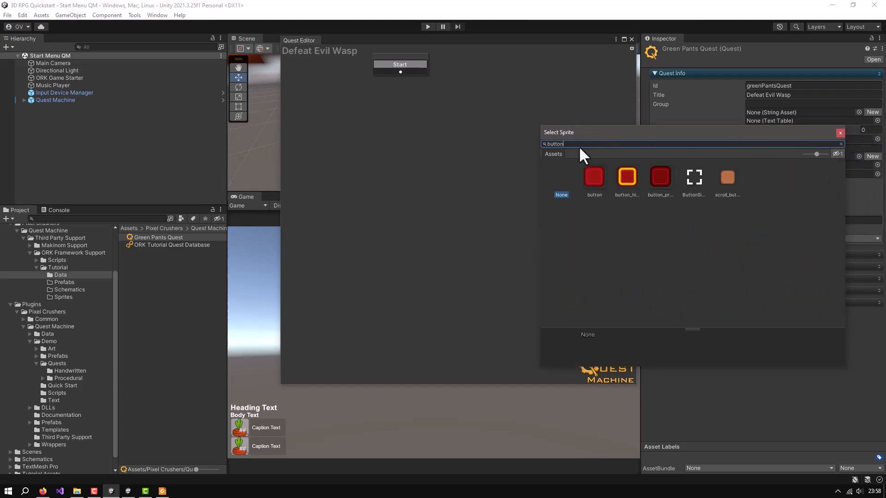
click(593, 178)
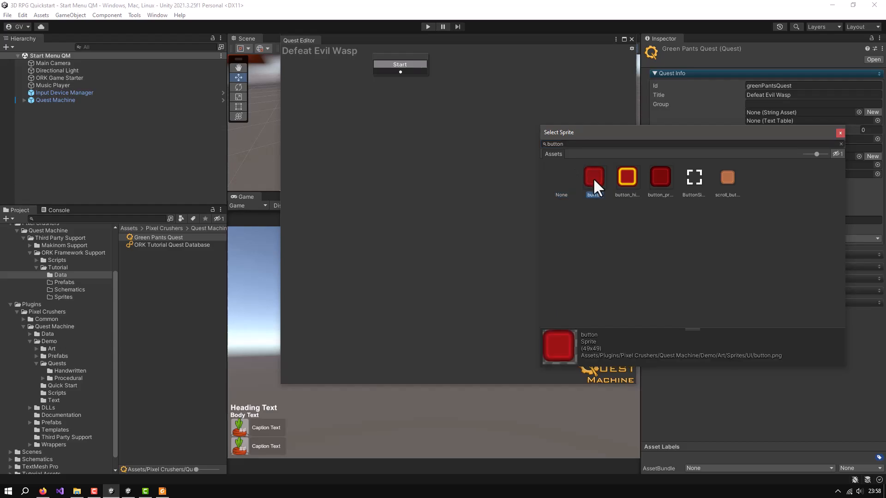
click(840, 133)
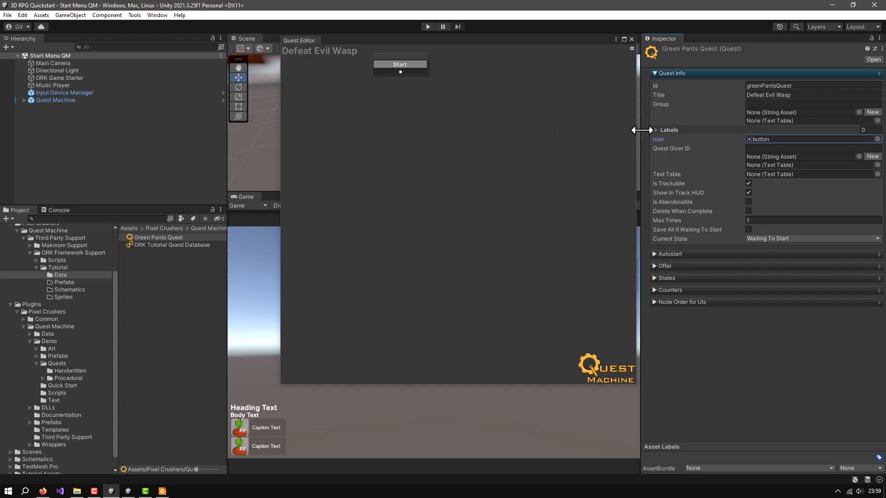
Examine the quest's Offer settings, the content categories for each quest state, and the Counters section
click(655, 74)
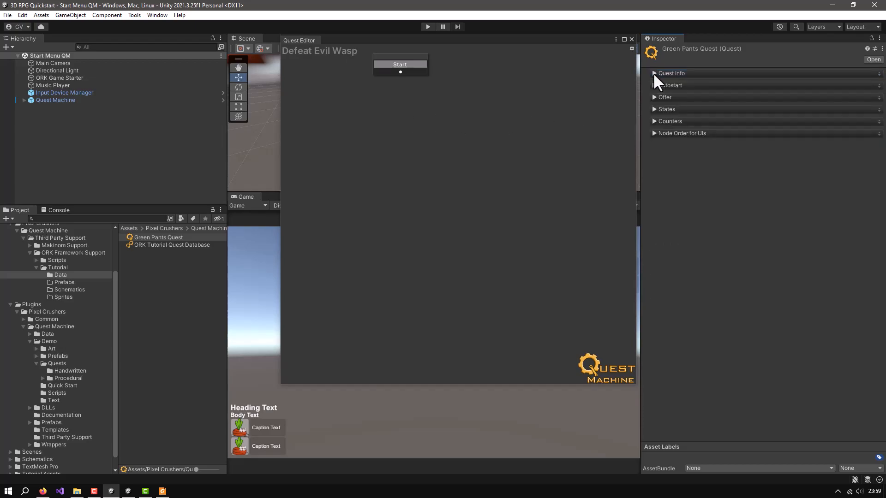
click(654, 97)
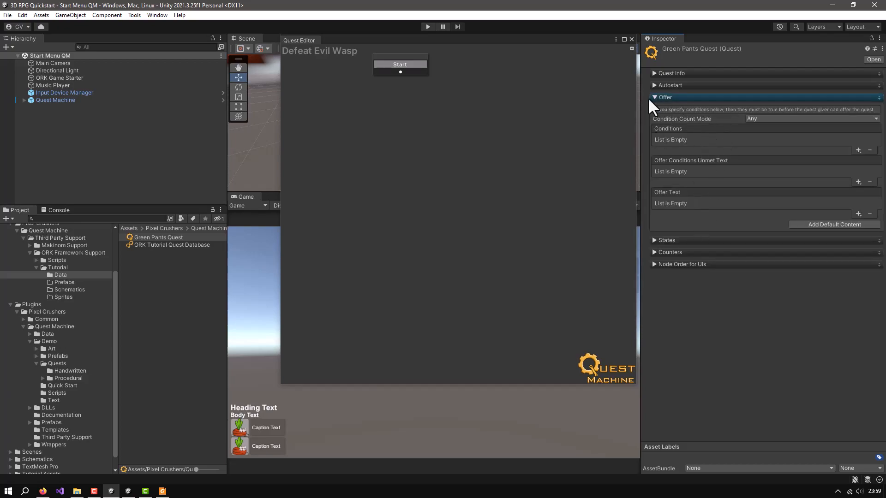
click(655, 95)
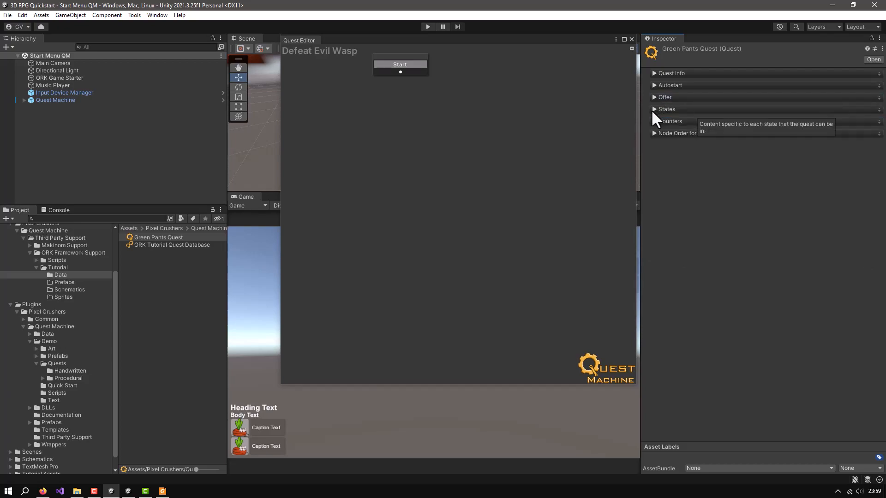
click(653, 110)
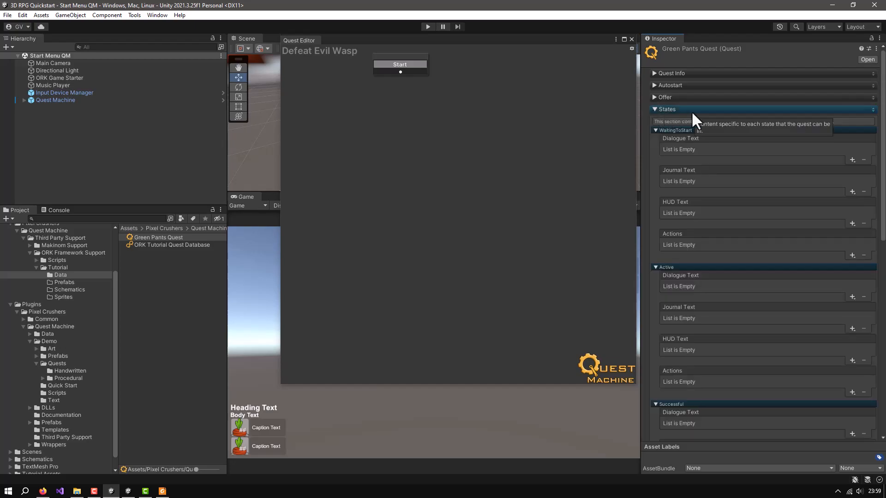
click(656, 131)
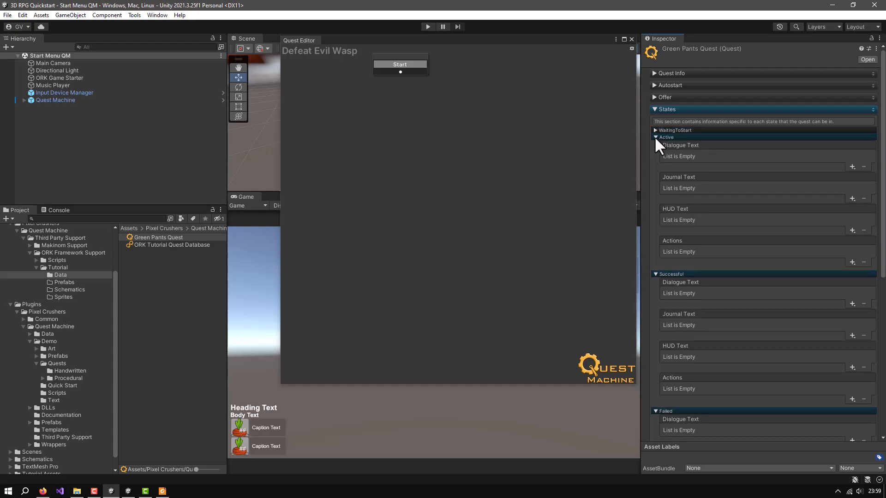
click(655, 137)
click(656, 143)
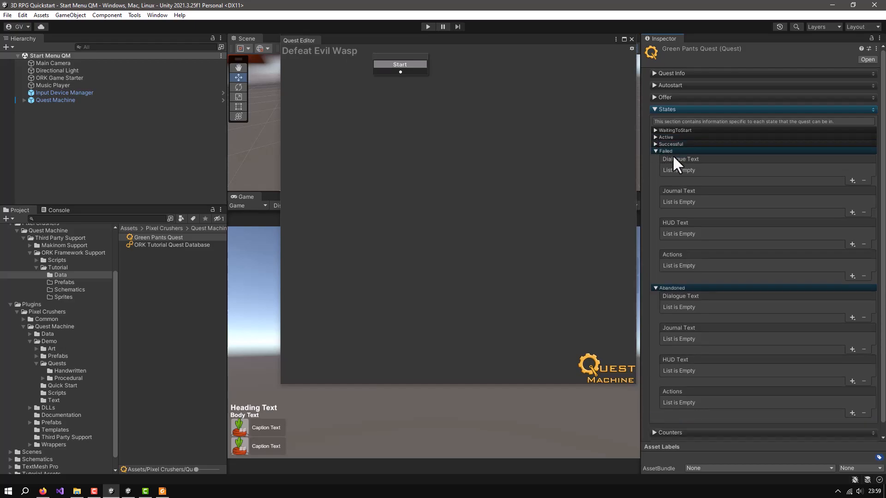
click(655, 151)
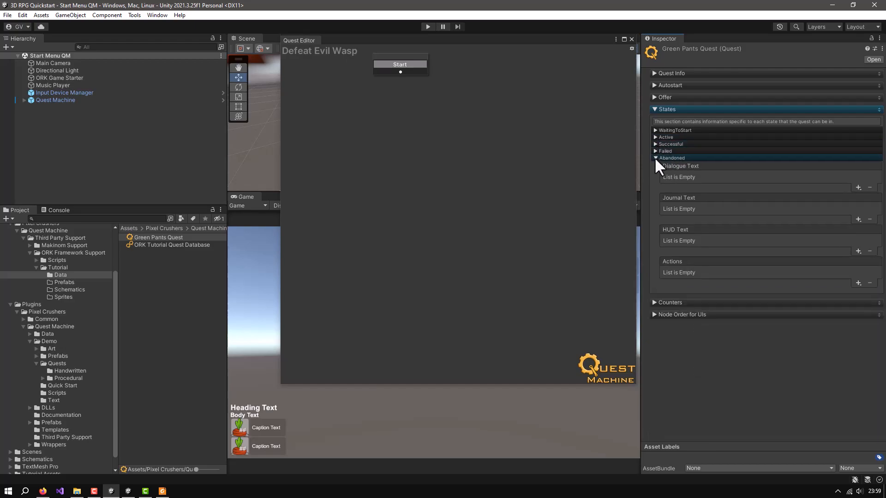
click(655, 158)
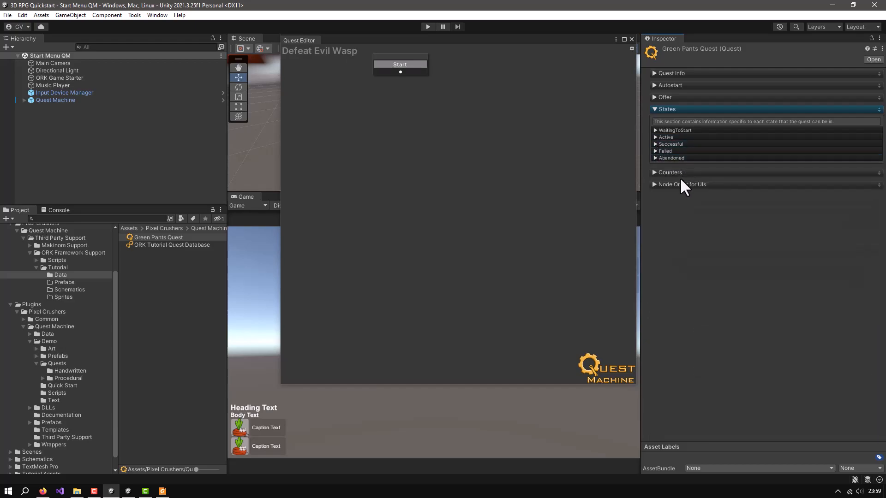
click(654, 172)
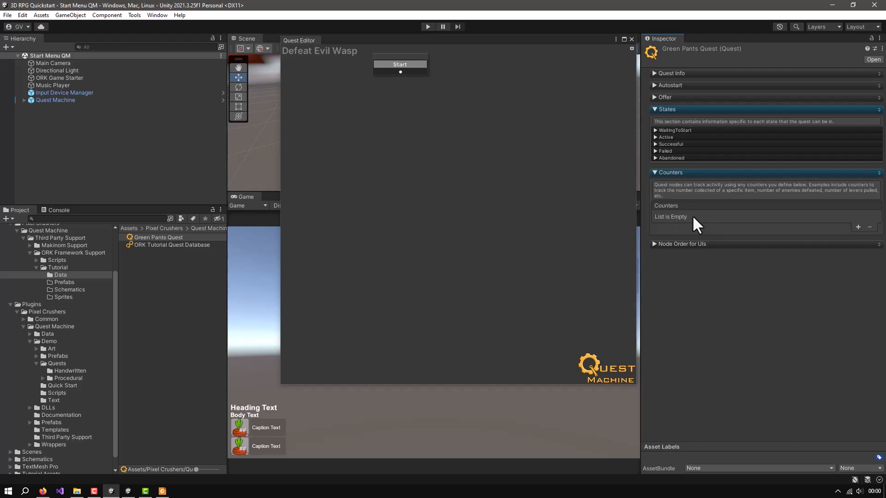
click(653, 173)
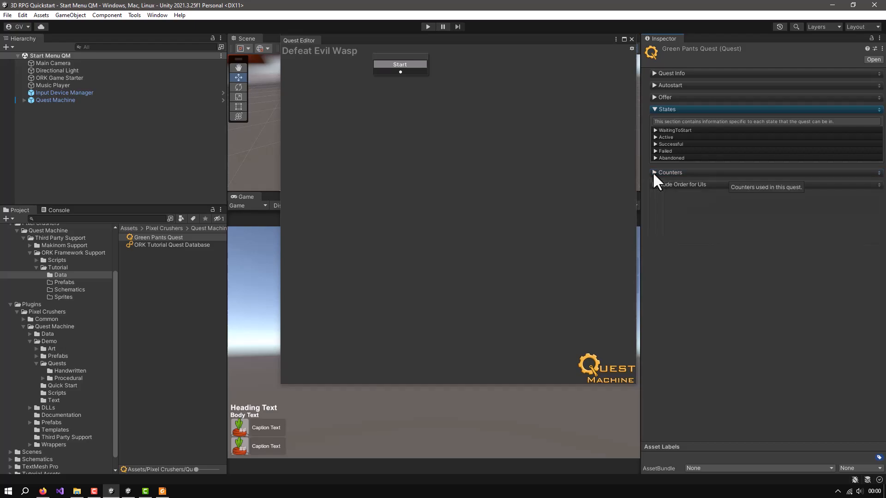
click(655, 108)
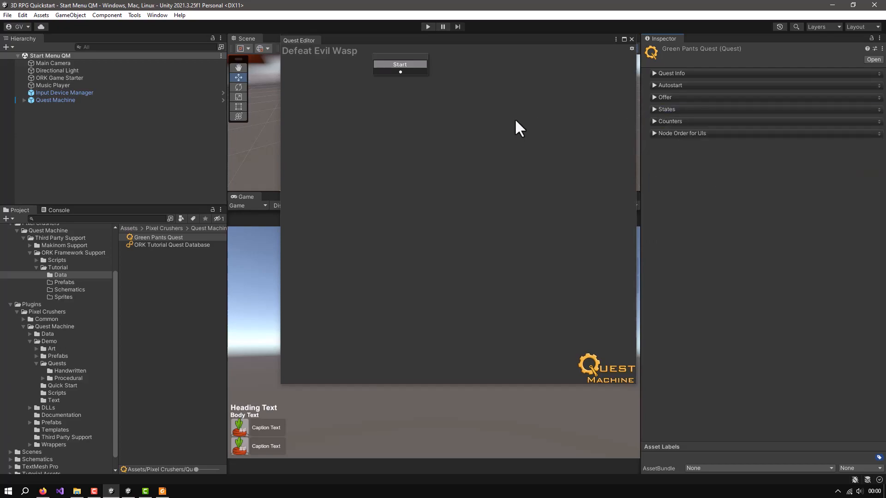
click(515, 120)
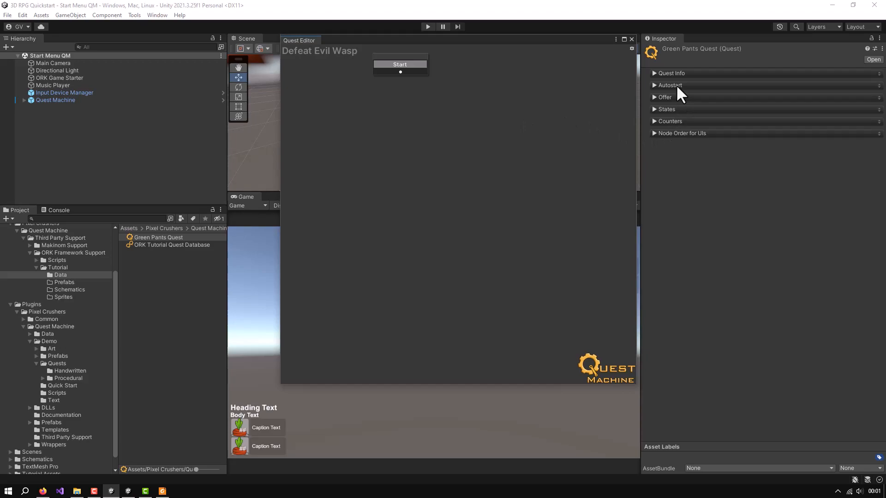
Add a heading to the quest's Offer Text that uses the quest title
click(653, 97)
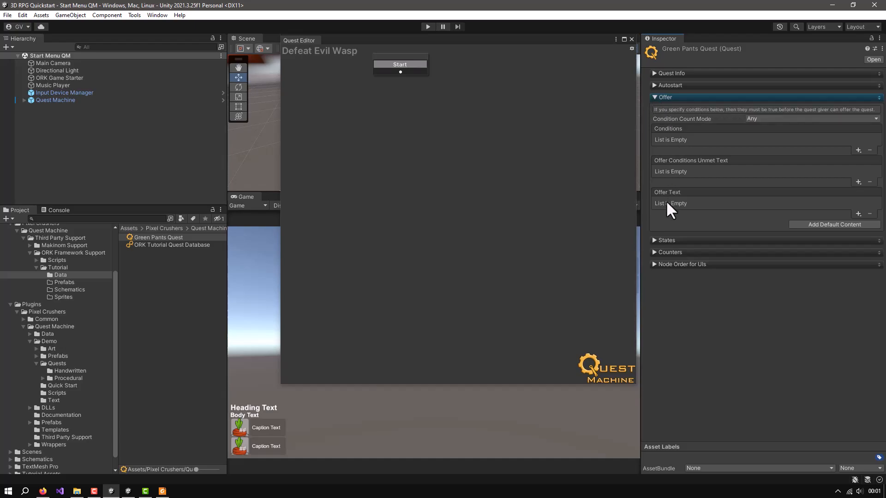
click(858, 213)
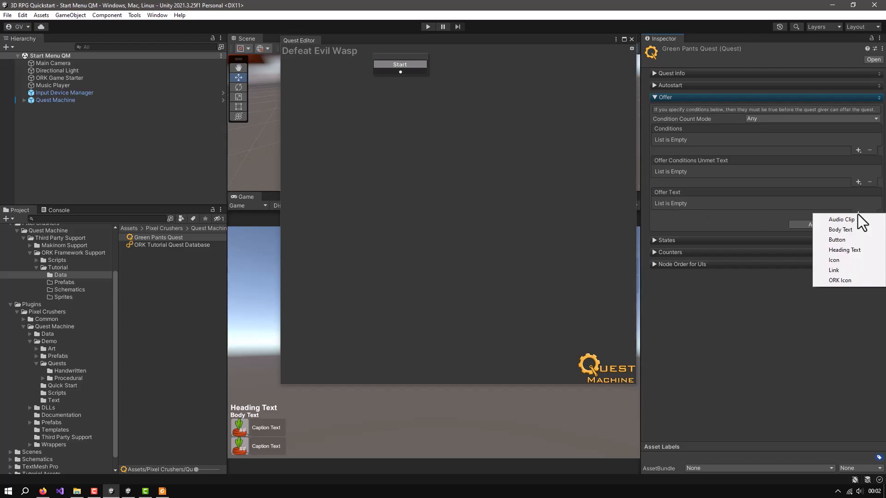
click(837, 250)
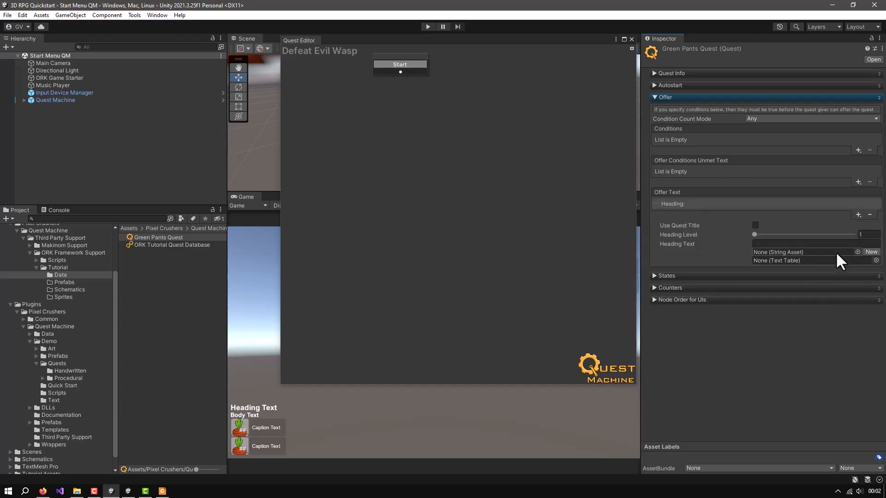
click(756, 226)
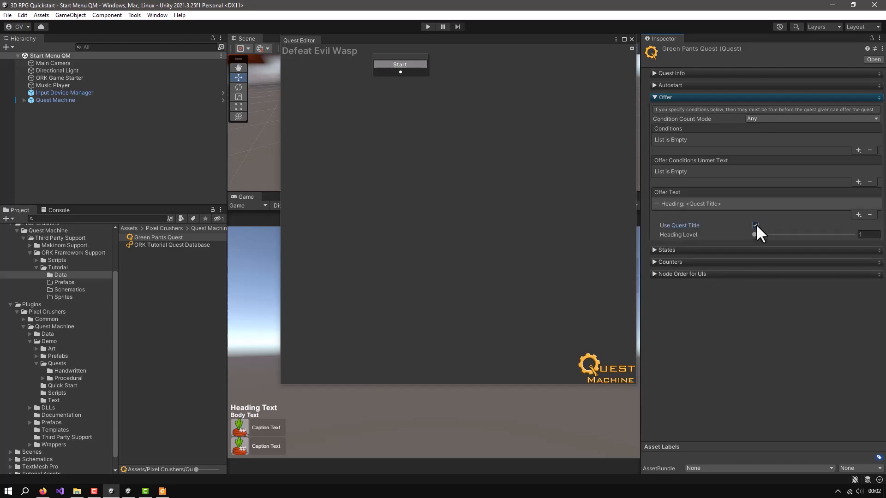
click(663, 73)
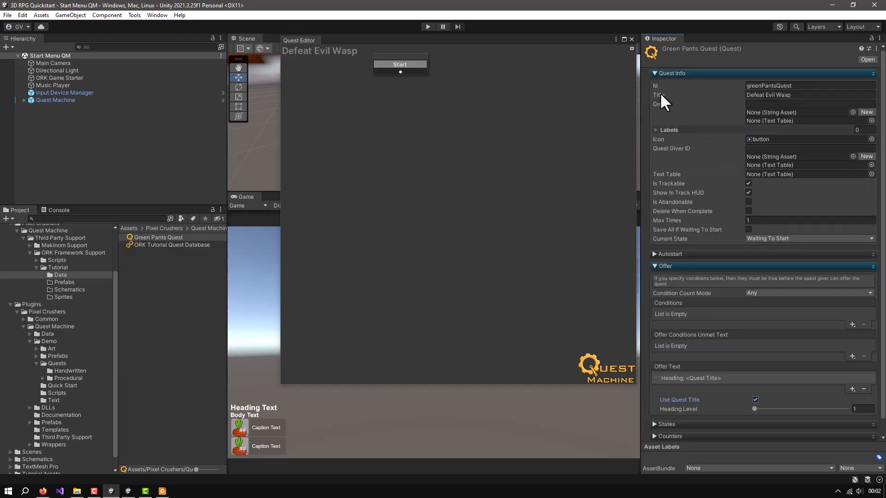
click(657, 75)
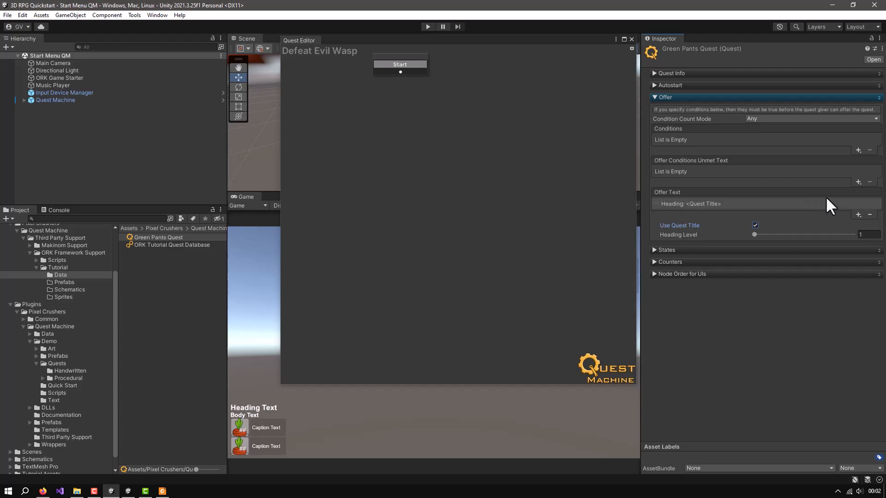
Add body text to the quest's Offer Text, beginning with "I've sworn vengeance against Evil Wasp"
click(859, 215)
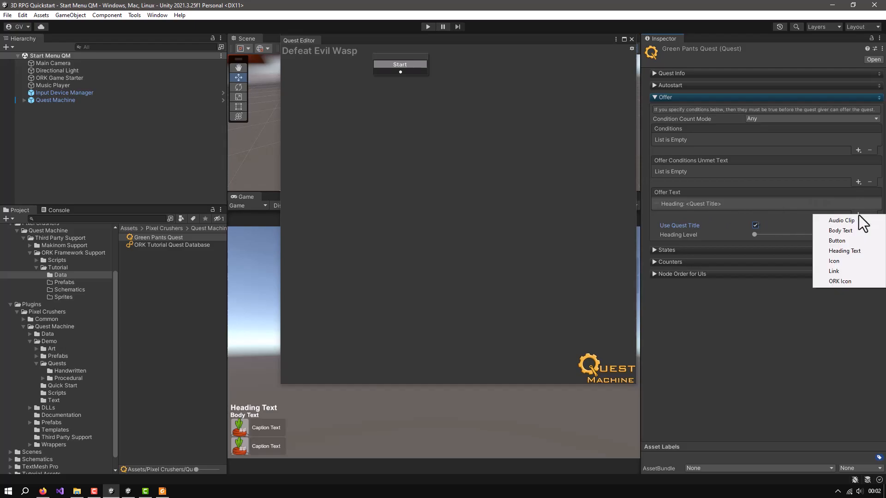
click(846, 230)
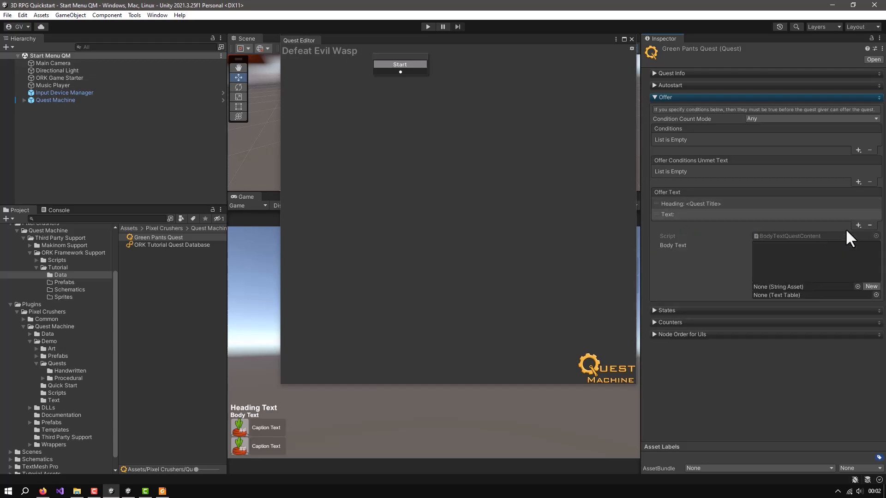
click(789, 249)
text(I've sworn)
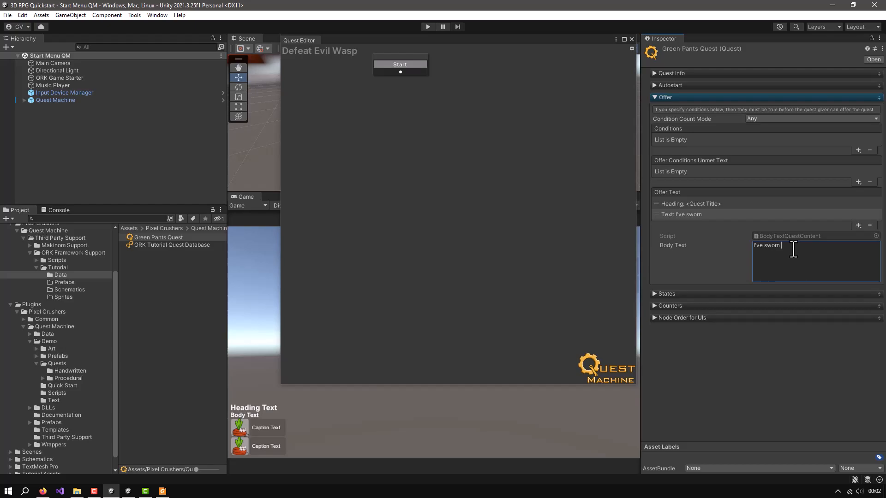
text( vengance)
key(BackSpace)
key(BackSpace)
text(nce against Evil Wasp)
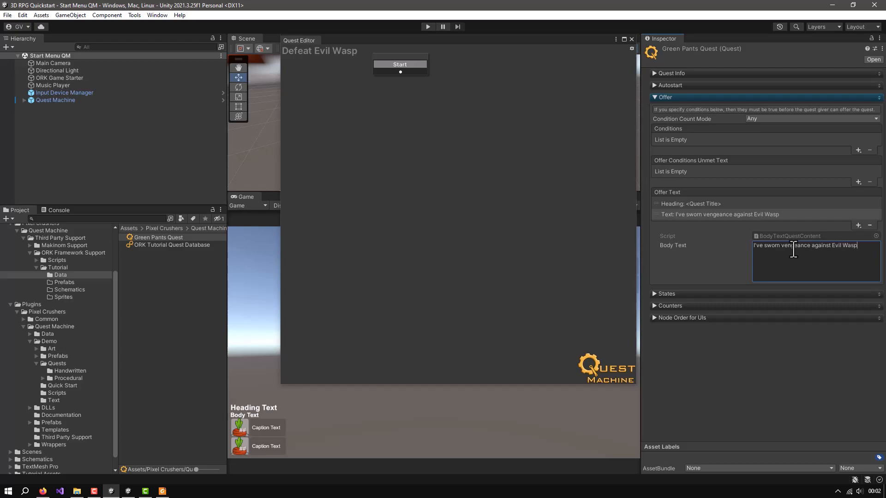
text(. She's waiting to ambush traveleres)
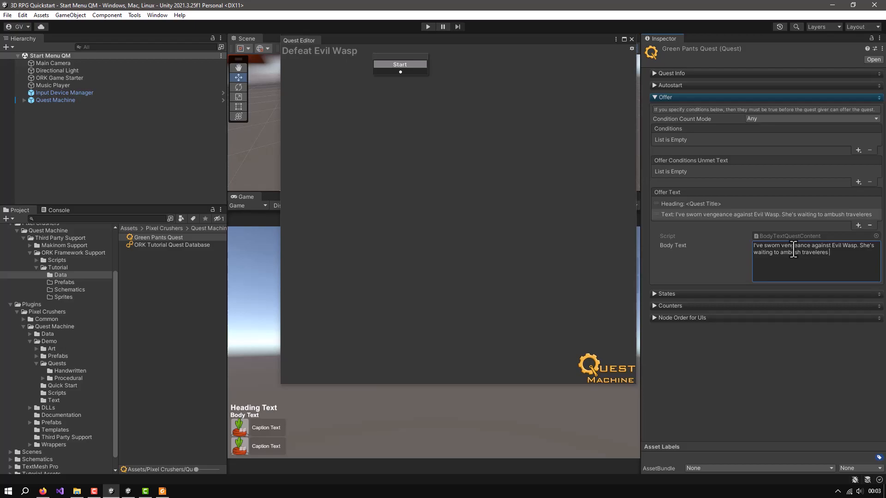
Continue the offer's body text with the sentence "She's waiting to ambush traveleres just outsiede Town"
text(just outis)
key(BackSpace)
key(BackSpace)
text(sd)
key(BackSpace)
text(iede Town. Wil)
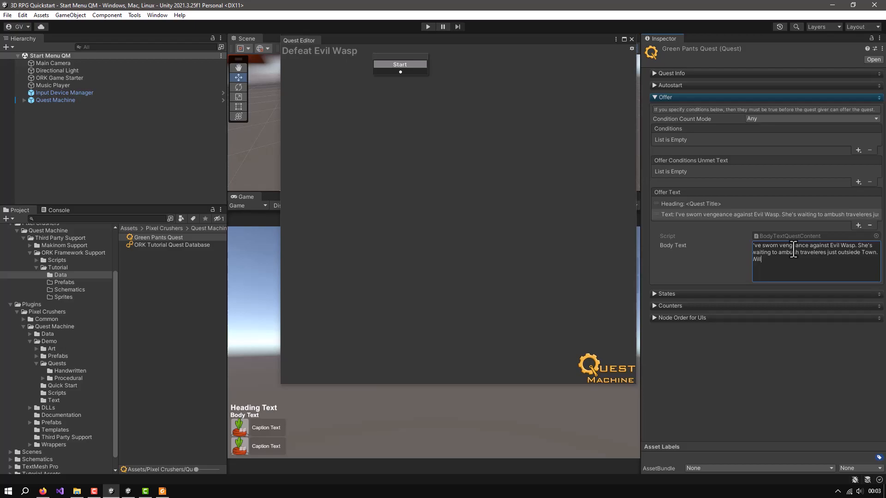
Finish the offer's body text with the question "Will you help me defeat her?"
text(l you help me defeat her?)
key(BackSpace)
Add a second heading reading Reward below the body text in the quest's Offer Text
click(859, 225)
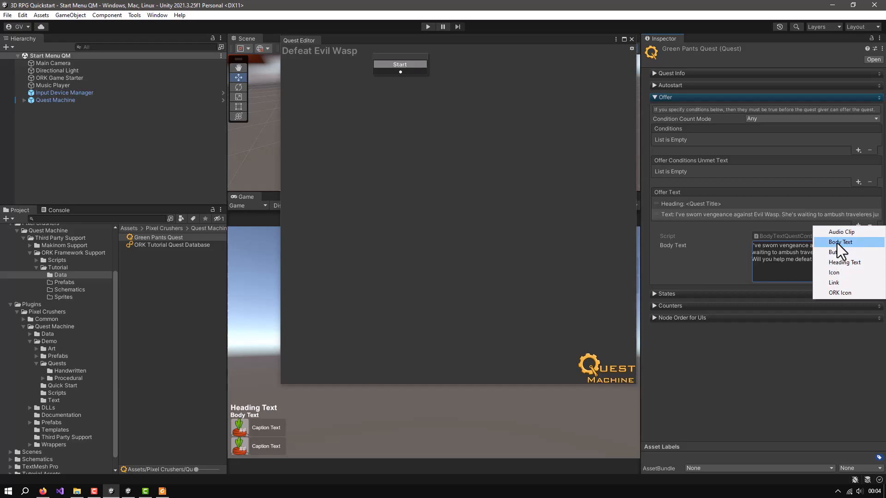
click(832, 264)
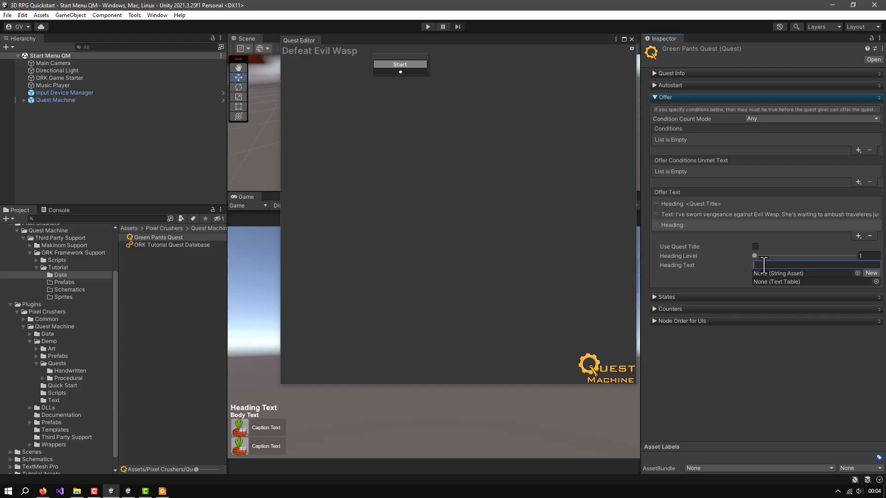
text(R)
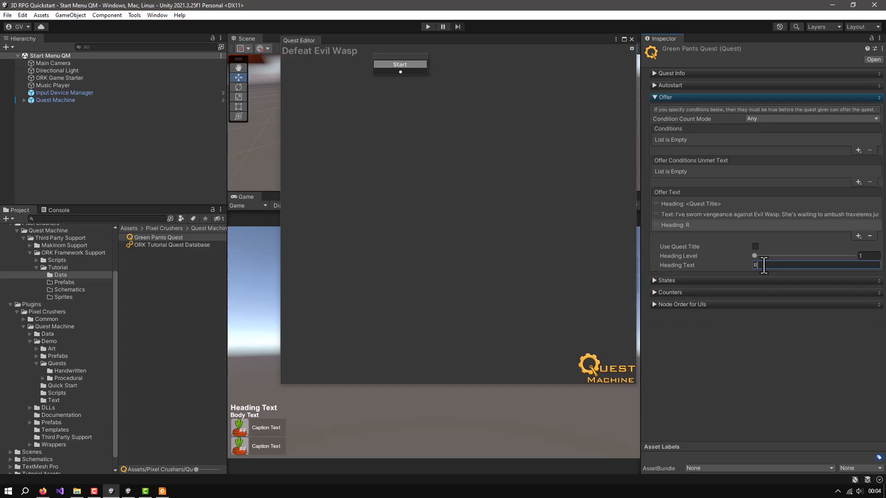
text(ewatfd)
key(BackSpace)
key(BackSpace)
Add an icon entry to the Offer Text and assign the coin sprite as its image
click(857, 235)
click(843, 283)
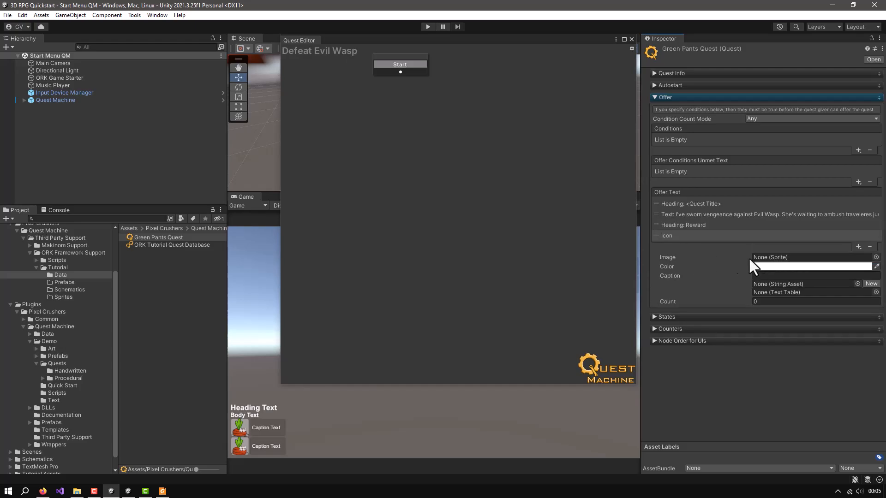
click(876, 258)
text(coin)
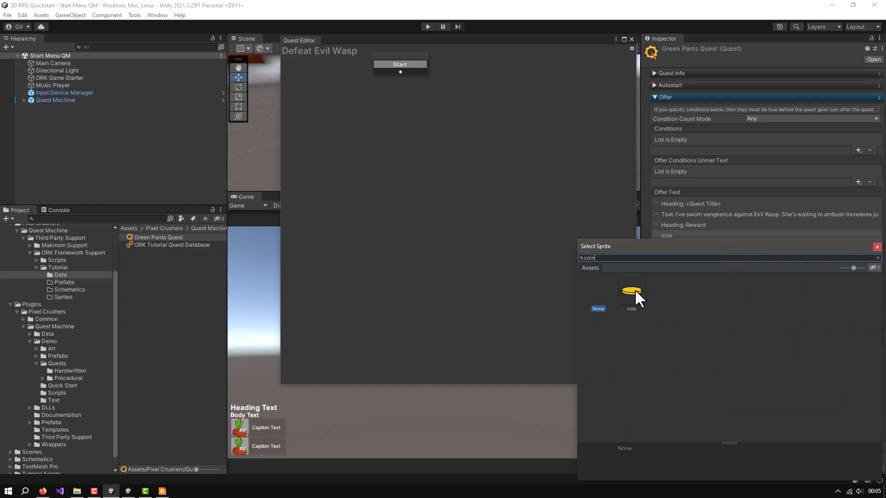
click(635, 289)
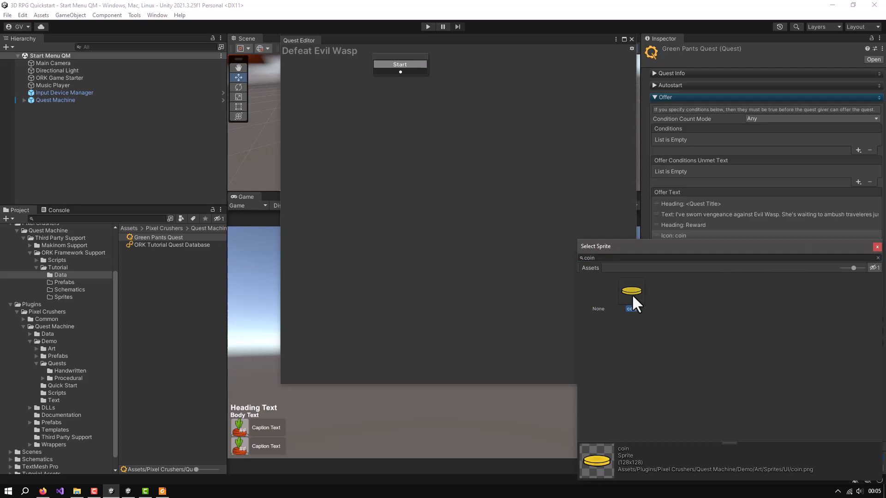
click(878, 246)
Caption the coin icon Gold and set its count to 5
click(789, 275)
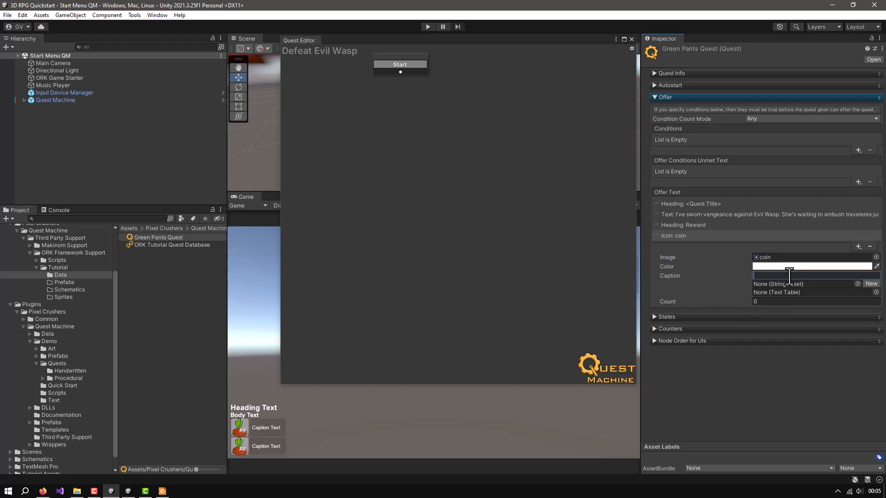
text(Gold)
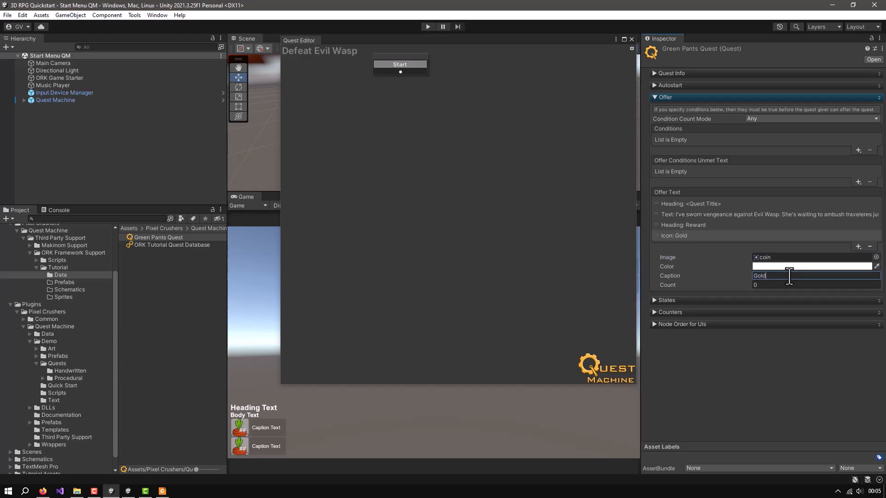
click(768, 286)
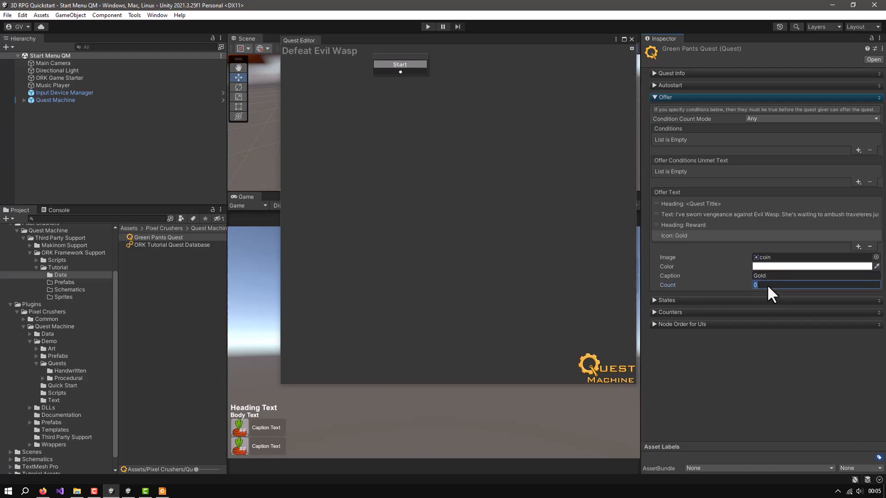
text(5)
Review each Offer Text entry and the content categories of the quest's WaitingToStart state
click(668, 204)
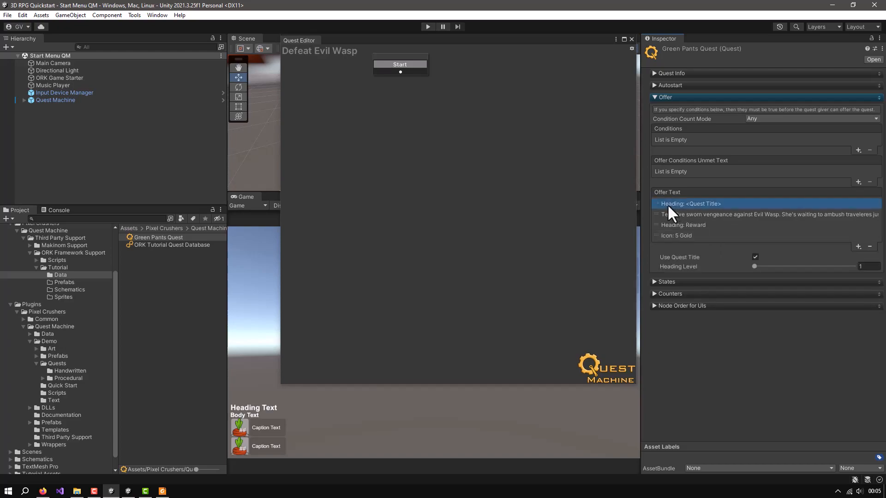
click(675, 214)
click(671, 225)
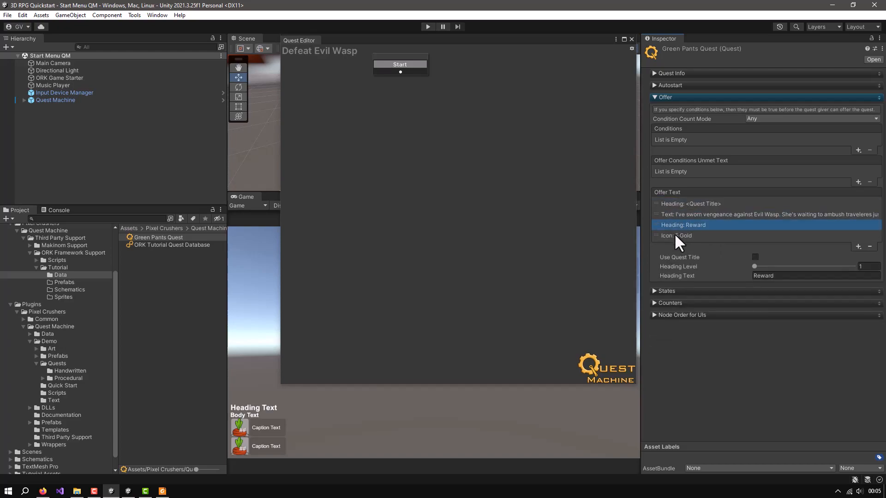
click(674, 236)
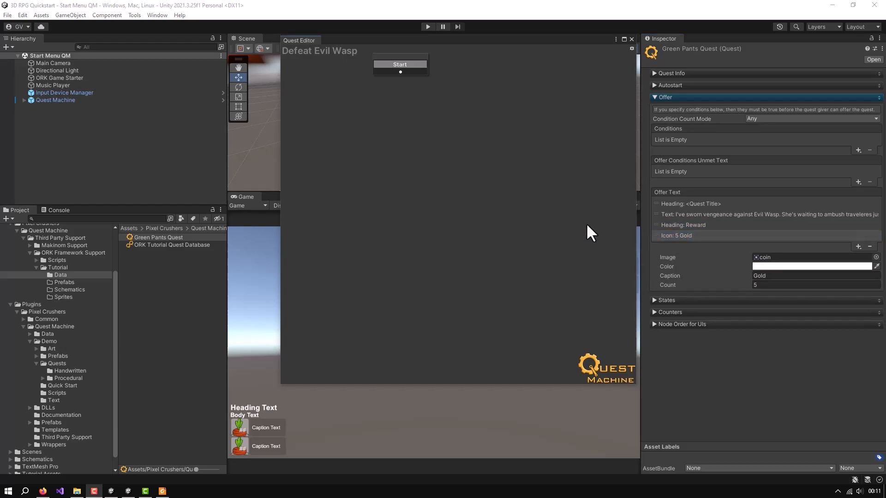
click(656, 97)
click(654, 109)
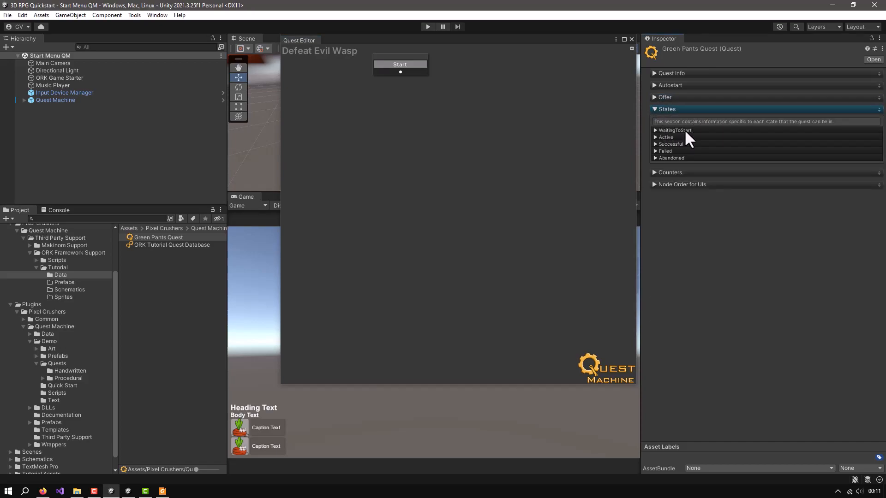
click(655, 130)
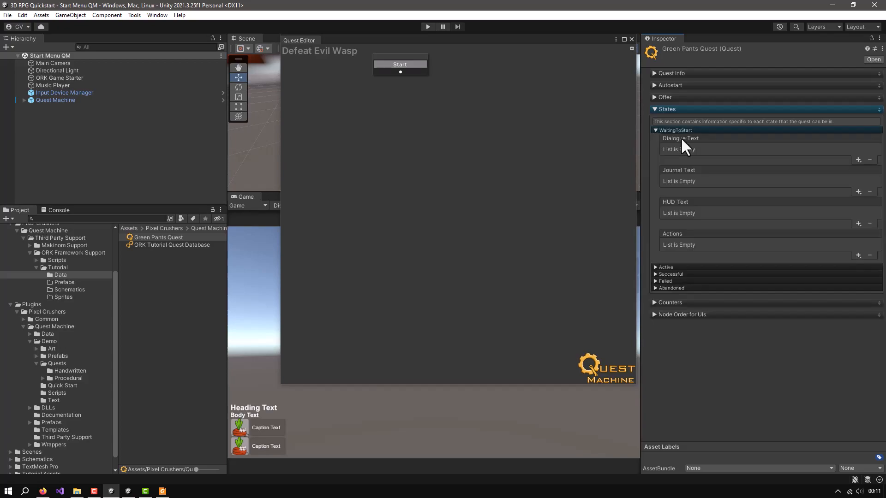
click(656, 130)
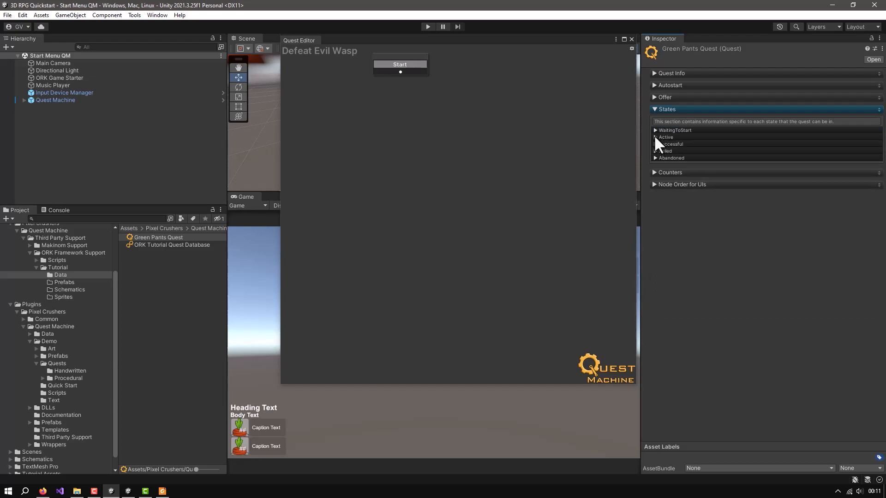
Add a heading that uses the quest title to the Active state's Dialogue Text
click(655, 137)
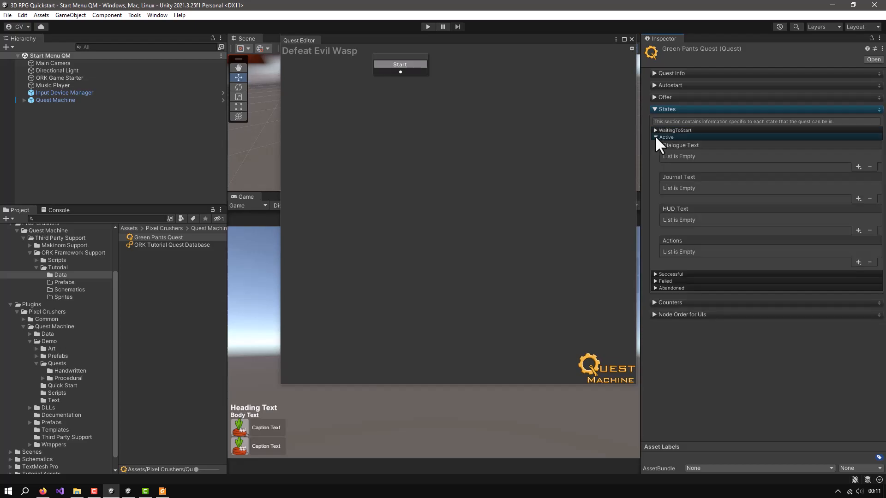
click(857, 165)
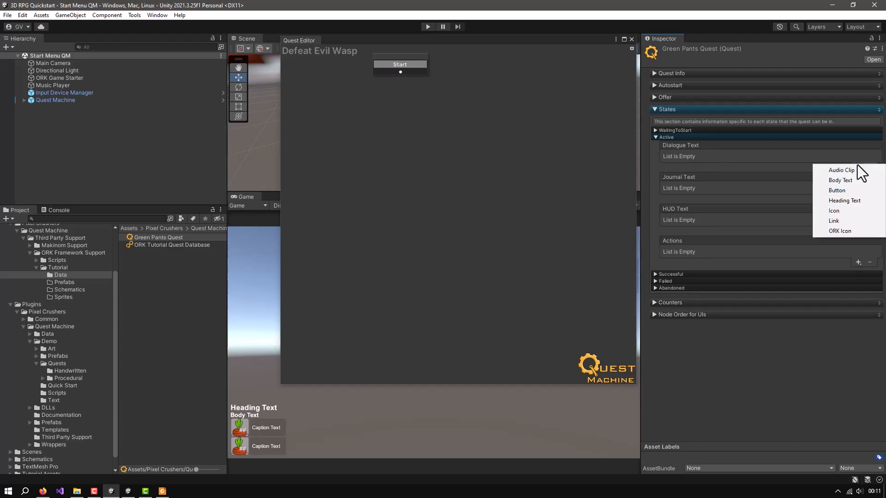
click(842, 201)
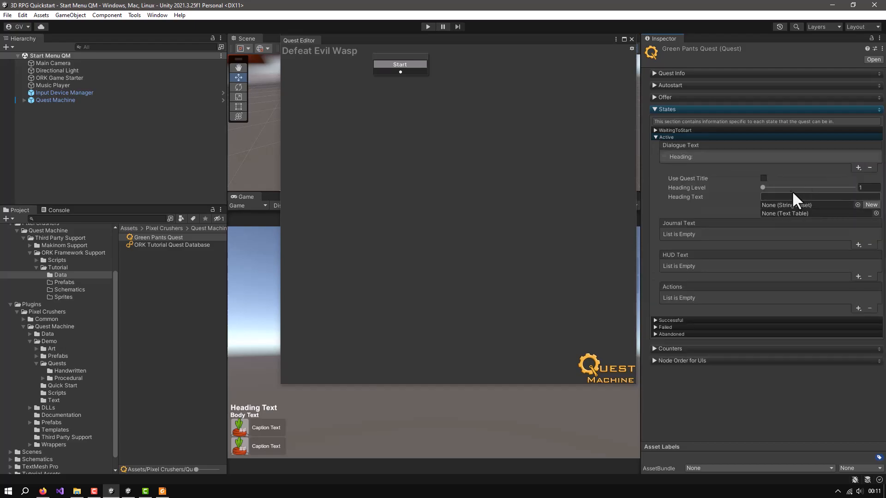
click(764, 178)
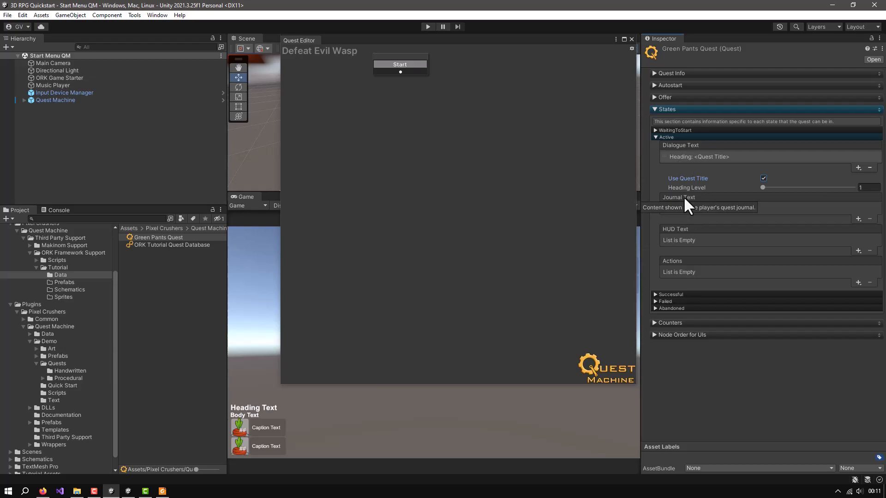
Add a heading that uses the quest title to the Active state's Journal Text
click(858, 218)
click(832, 255)
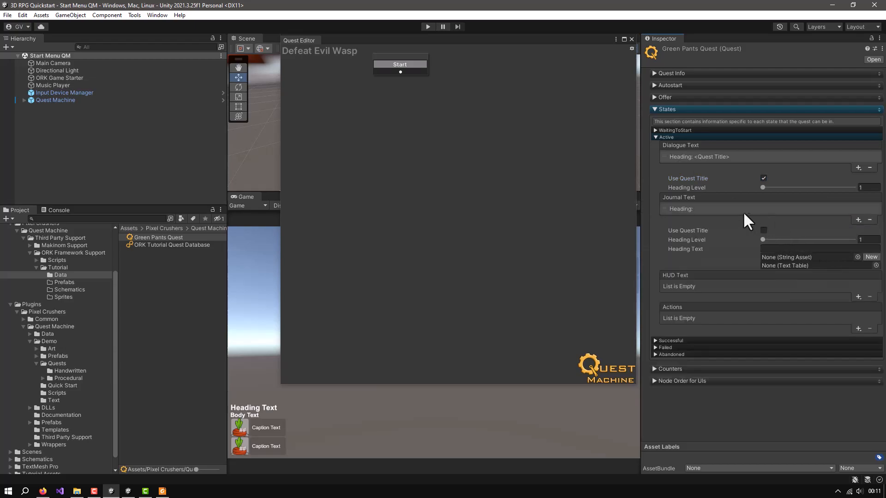
click(764, 230)
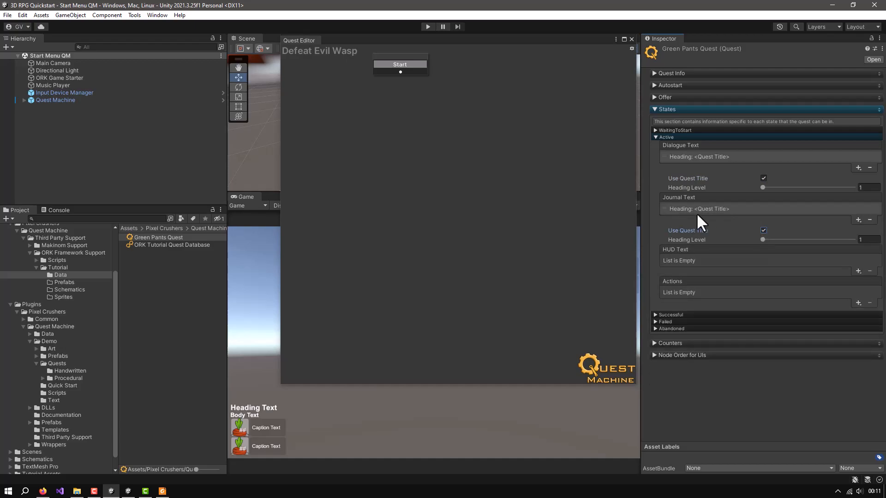
Add body text reading "Help {QUESTGIVER} defeat Evil Wasp." to the Active state's Journal Text
click(857, 220)
click(848, 239)
click(783, 252)
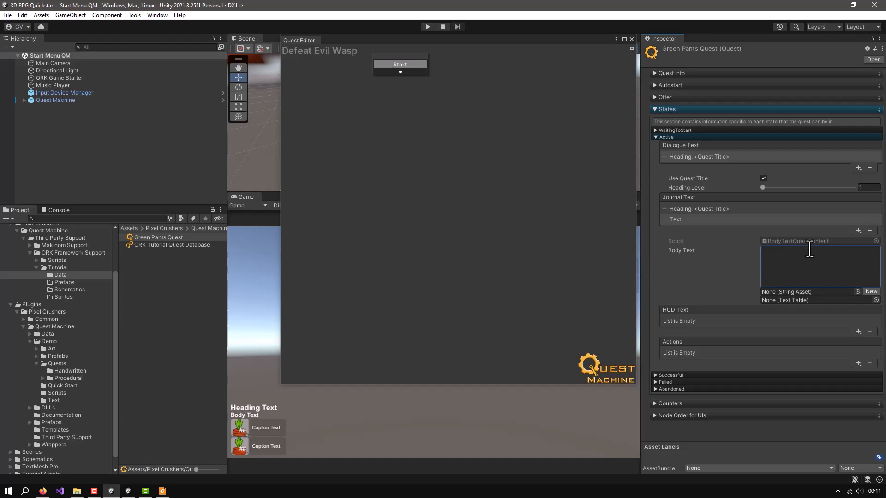
text(Help)
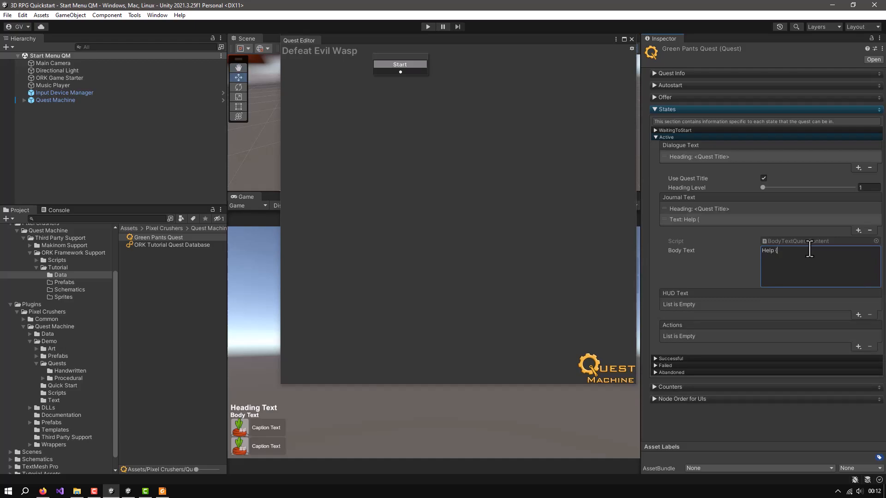
text({QUESTGIVER)
key(alt)
text(R} defeat Evil Wasp.)
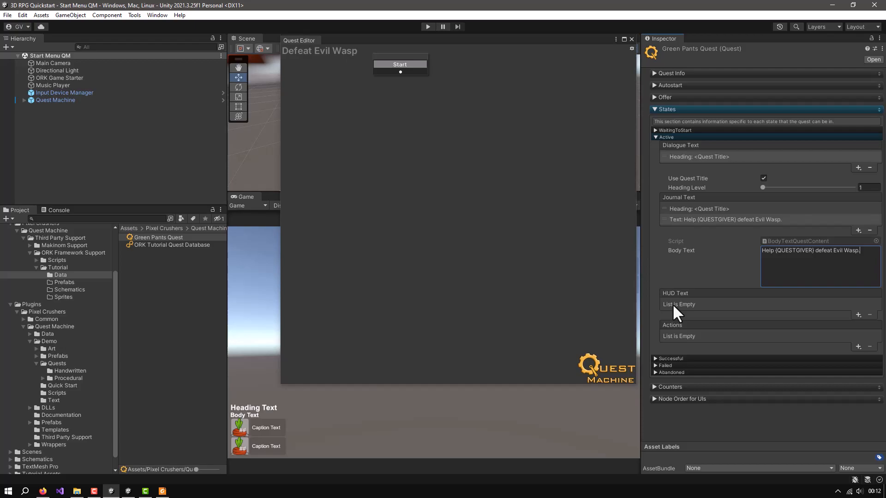
Add a heading that uses the quest title to the Active state's HUD Text
click(857, 314)
click(838, 349)
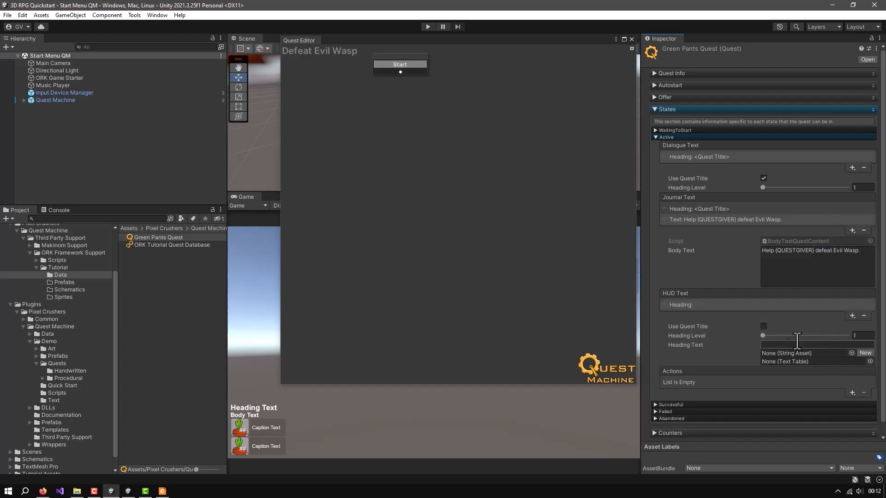
click(764, 327)
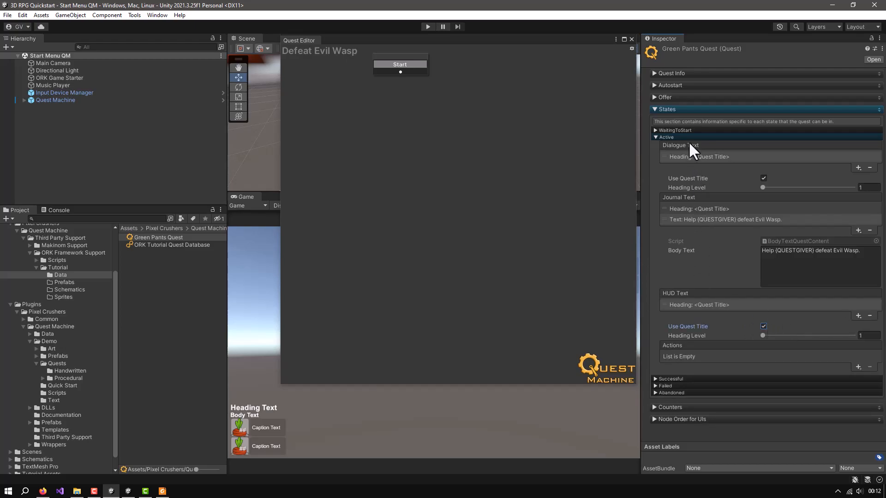
click(655, 137)
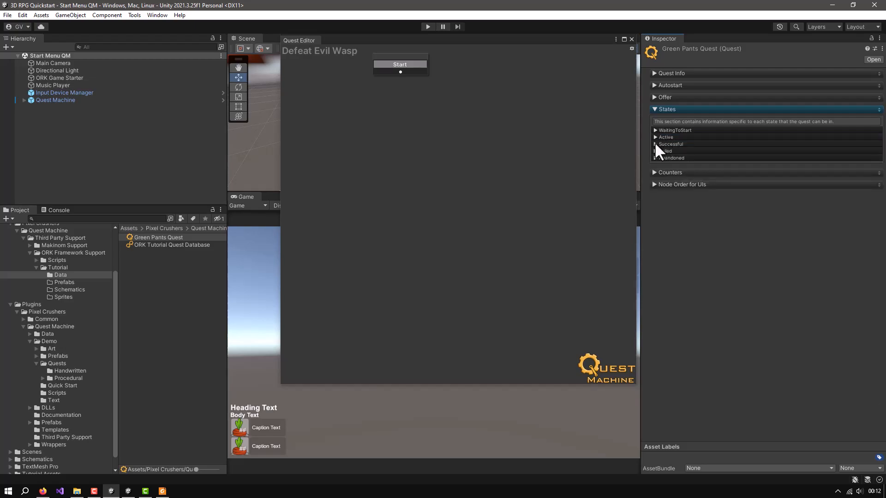
Add a heading that uses the quest title to the Successful state's Dialogue Text
click(656, 144)
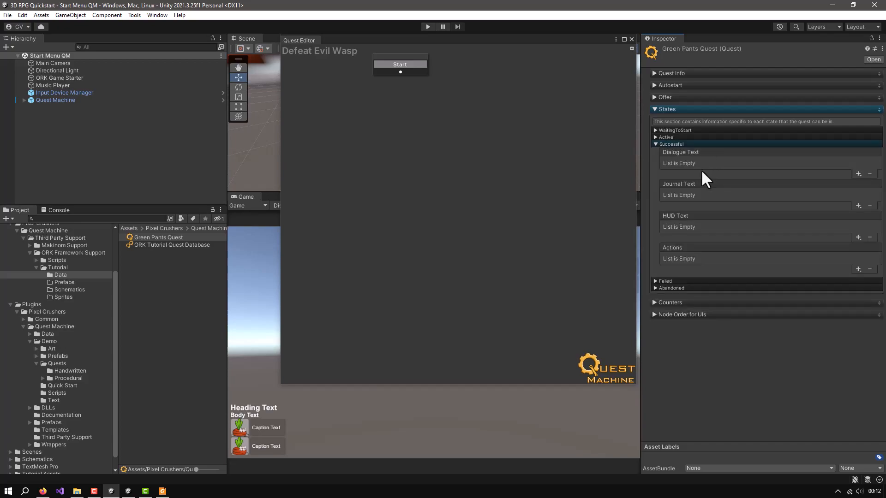
click(858, 174)
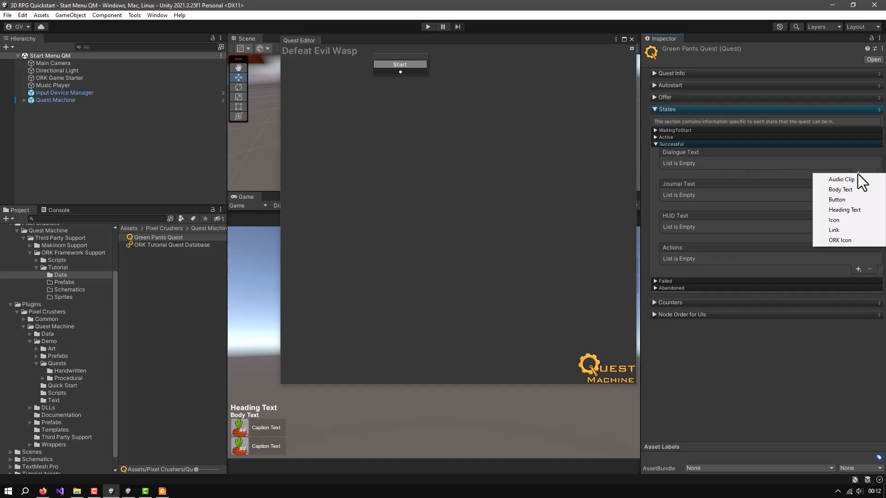
click(844, 210)
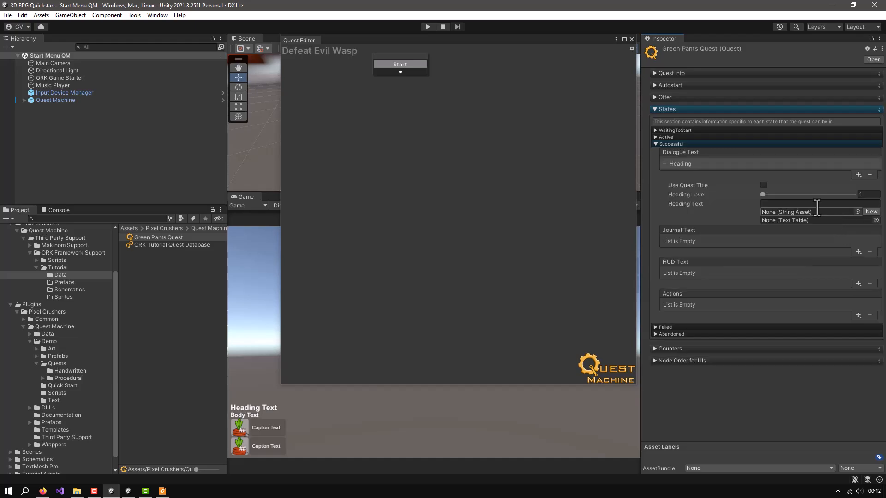
click(763, 184)
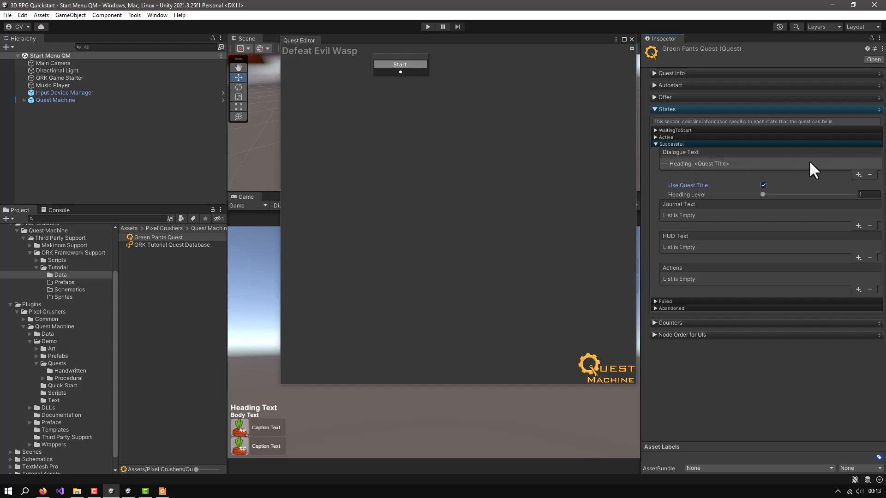
Add body text reading "Thanks for defeating Evil Wasp." to the Successful state's Dialogue Text
click(858, 174)
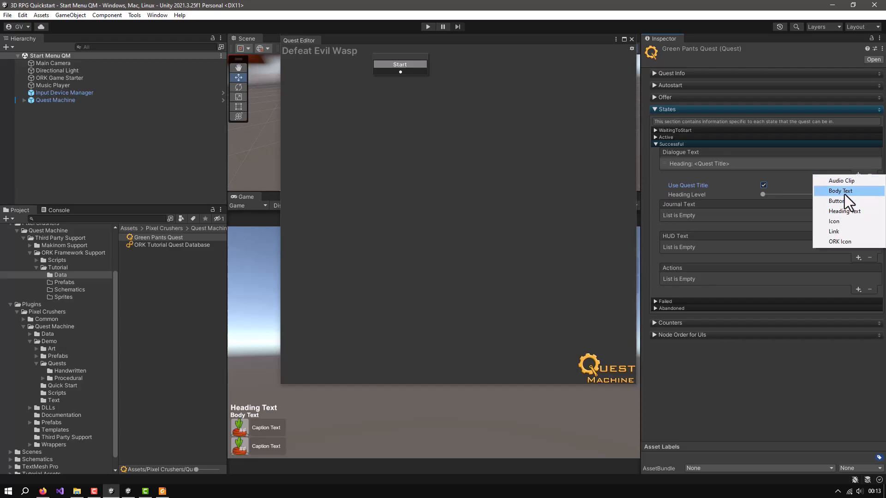
click(844, 192)
click(783, 209)
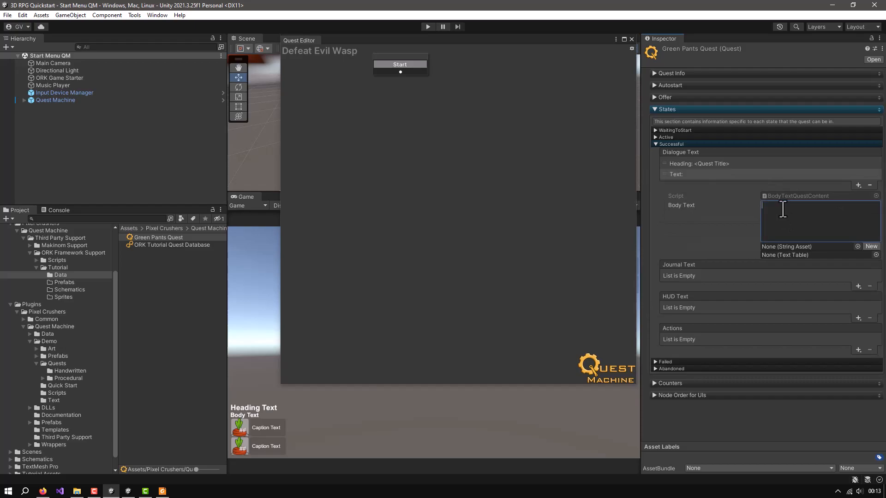
text(Th)
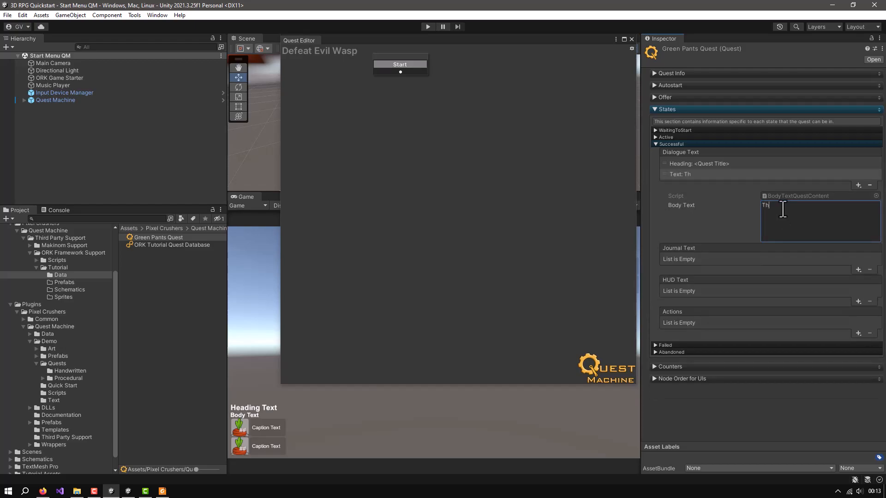
text(anks for fe)
key(BackSpace)
key(BackSpace)
text(defea)
key(BackSpace)
key(BackSpace)
key(BackSpace)
text(ting Evail)
key(BackSpace)
key(BackSpace)
key(BackSpace)
text(il Wasp.)
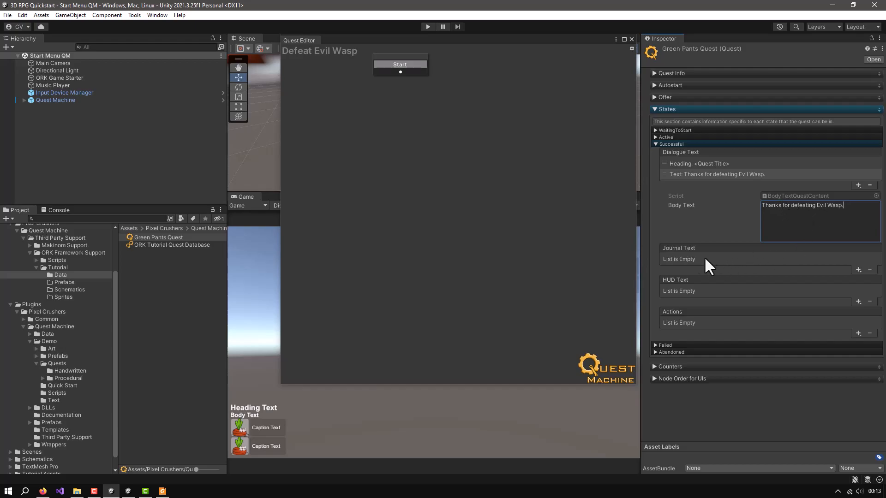
Add a heading that uses the quest title to the Successful state's Journal Text
click(857, 270)
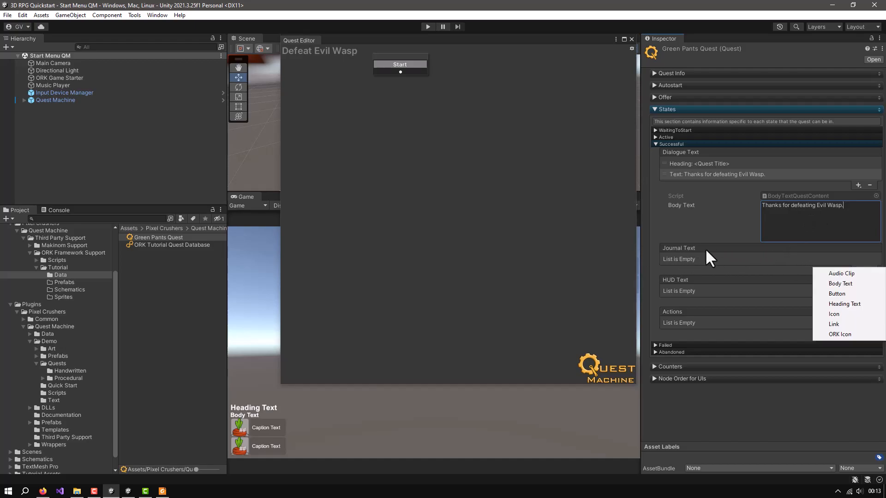
click(837, 303)
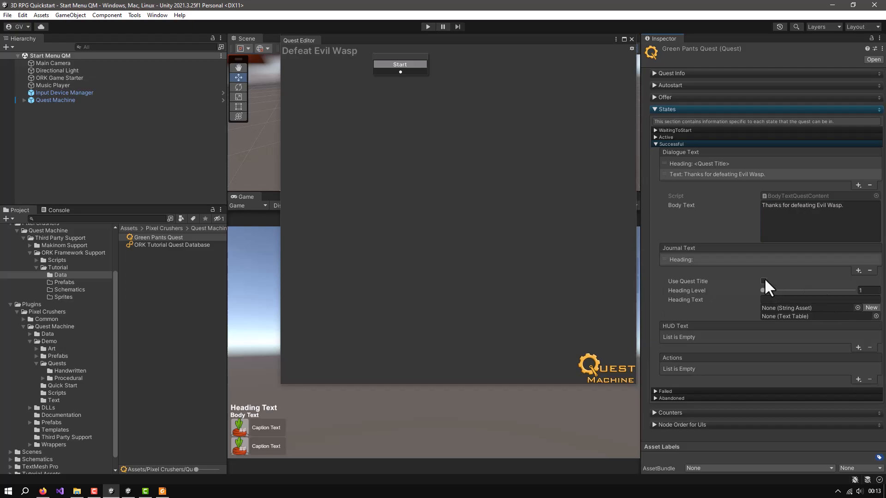
click(763, 281)
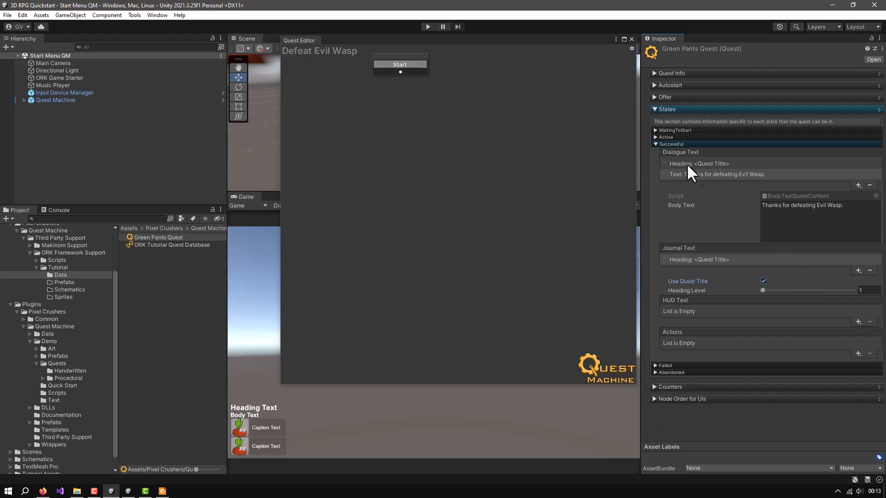
click(655, 144)
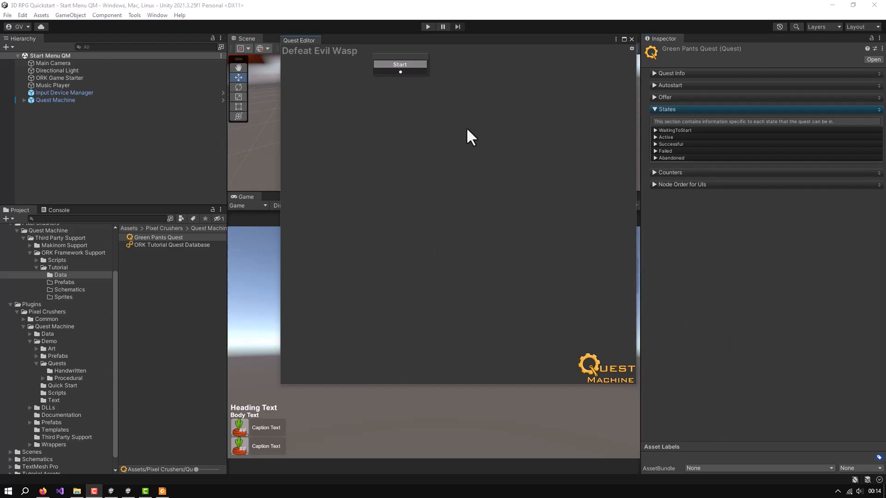
Add a Condition node as a child of the Start node and place it directly below
click(412, 60)
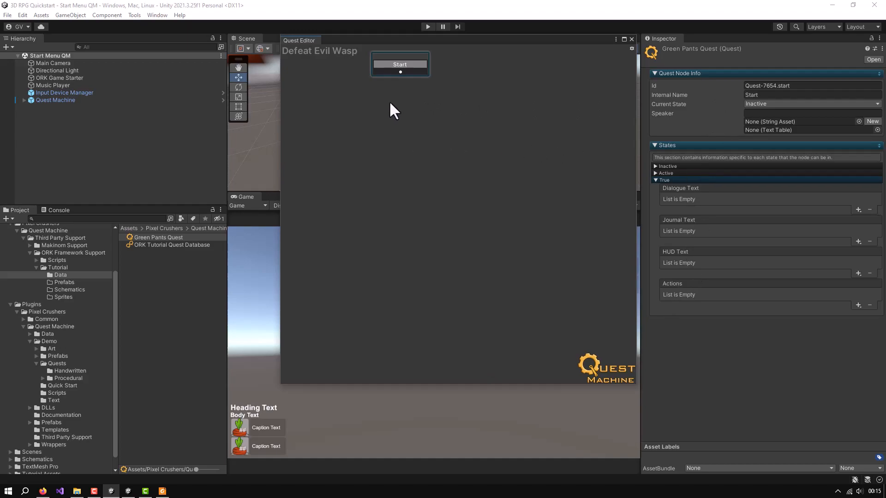
right_click(395, 87)
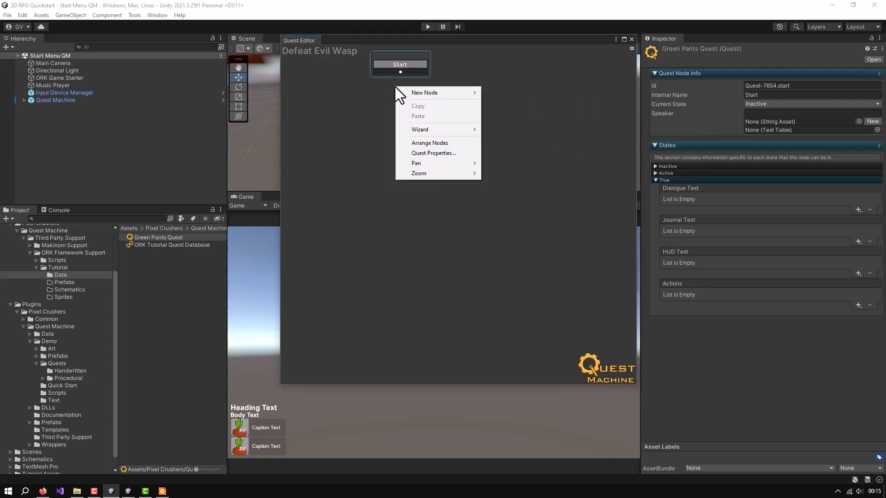
mouse_move(421, 92)
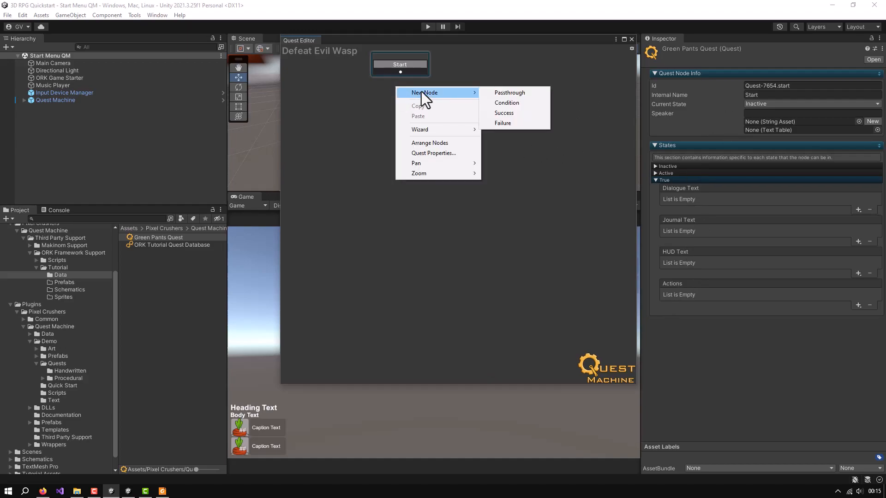
click(506, 102)
drag(416, 80, 422, 98)
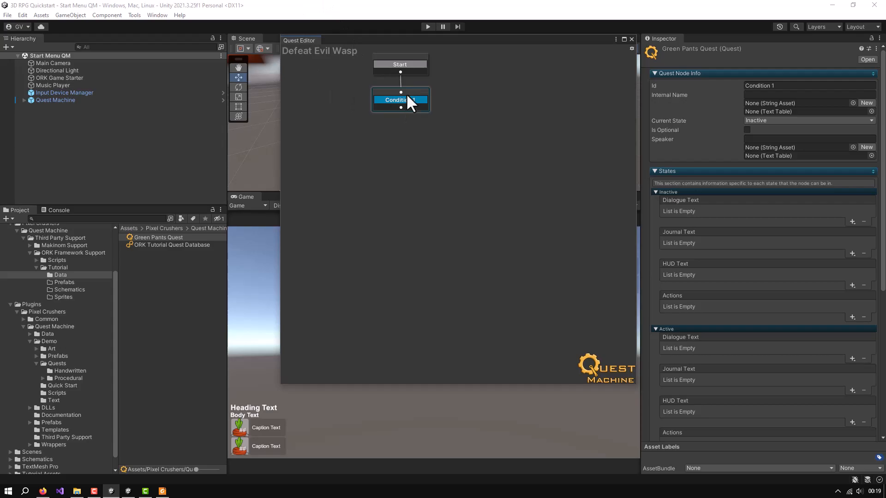
Set the new condition node's Id to "Kill Evil Wasp"
click(789, 86)
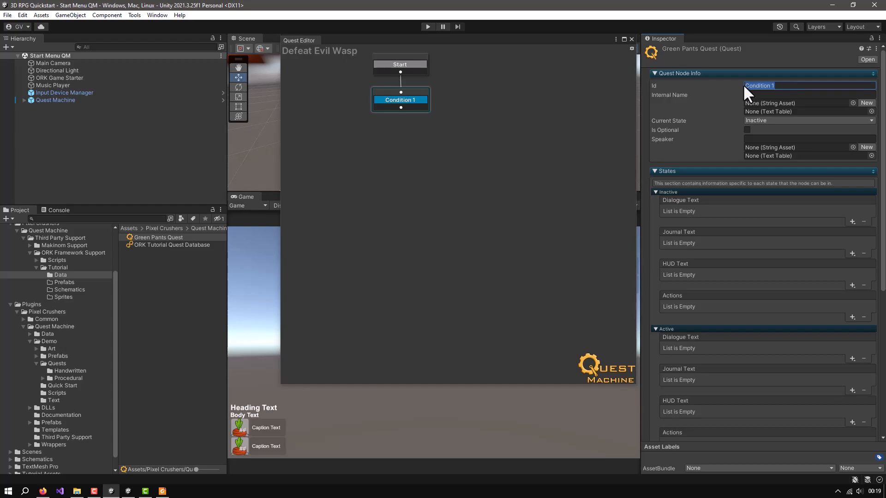
text(Kill Evil Wasp)
Add body text reading "Evil Wasp is just outside town. You can't miss her." to the Kill Evil Wasp node's Active Dialogue Text
click(655, 193)
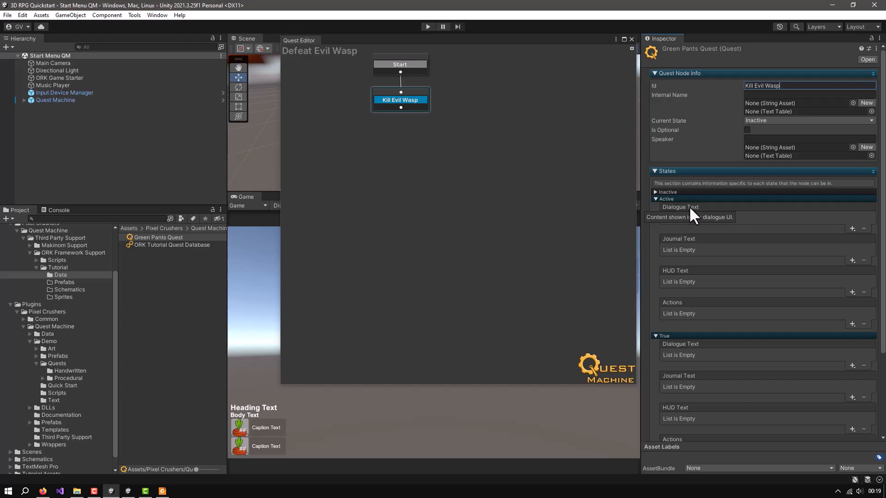
click(853, 228)
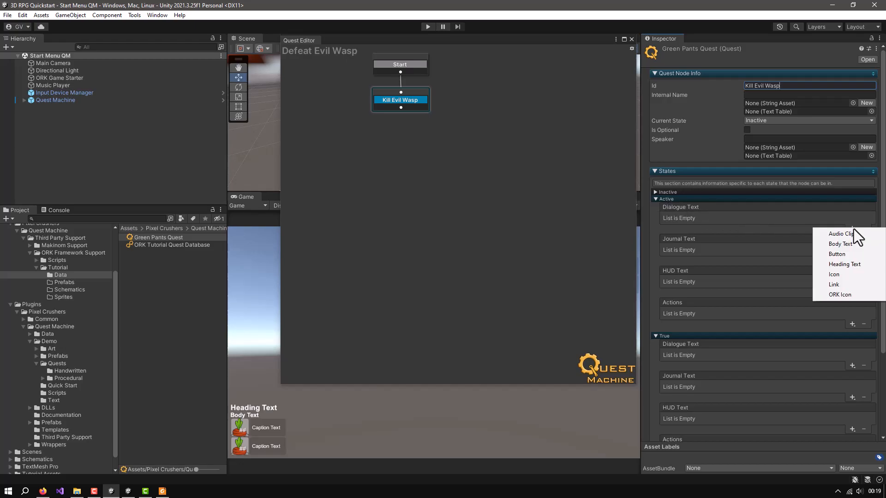
click(847, 245)
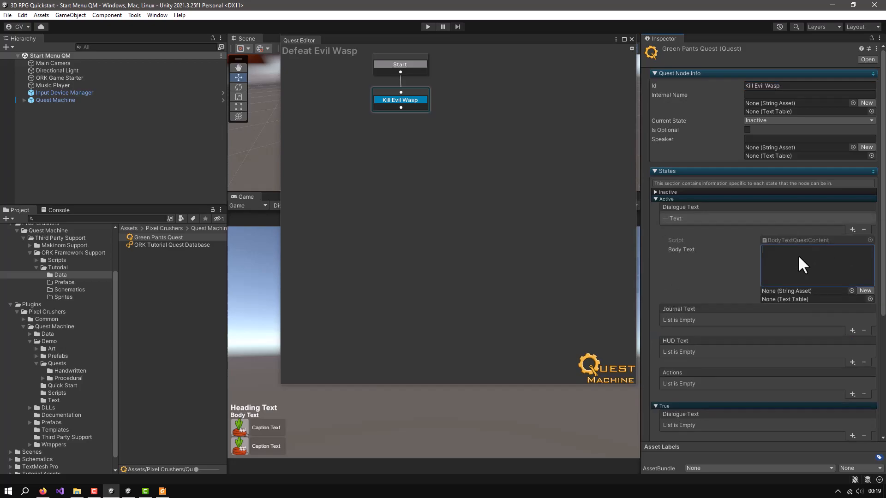
text(Evil)
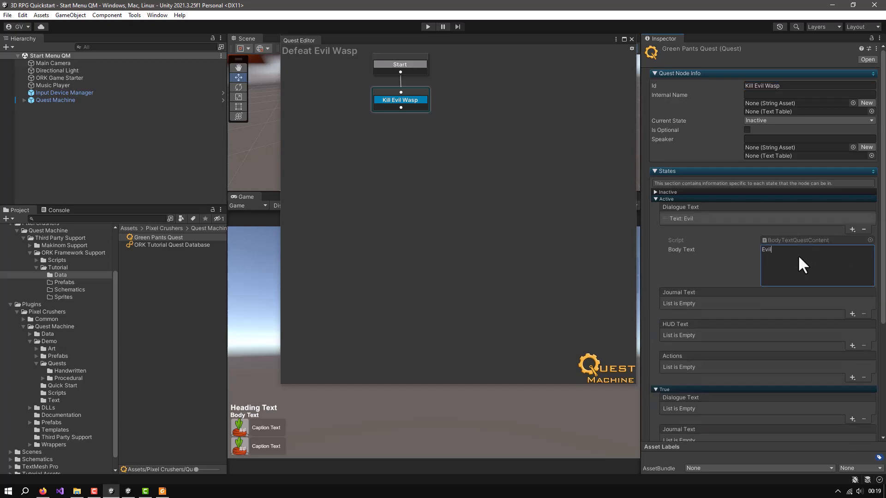
text( Wasp is just outside town. You ca)
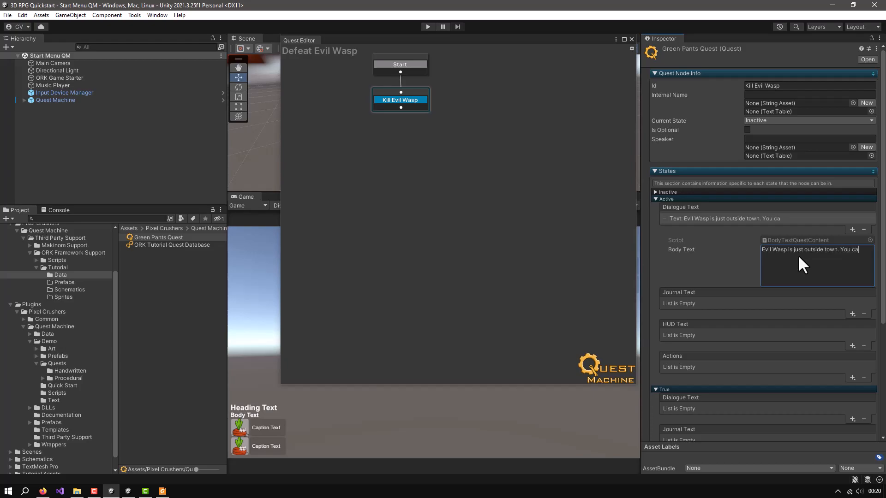
text(n't miss her.)
Add body text reading "Find Evil Wasp just ouside town and defeat her in a mortal combat." to the node's Active Journal Text
click(853, 313)
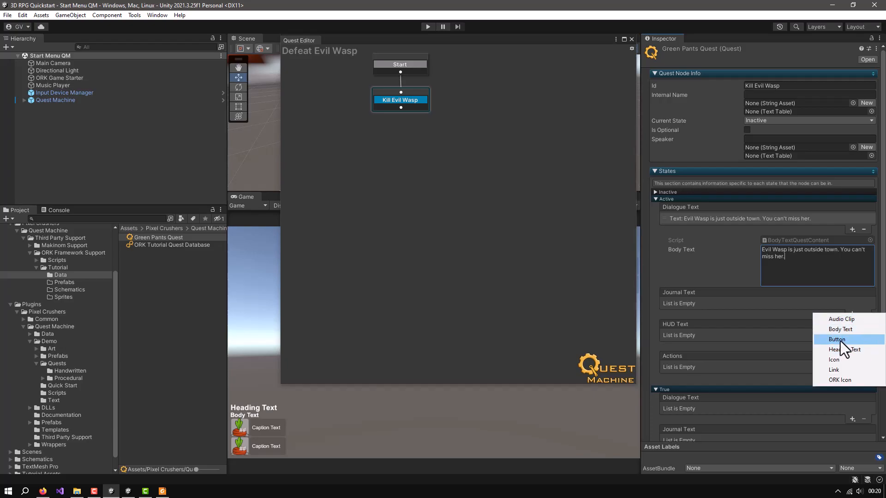
click(842, 330)
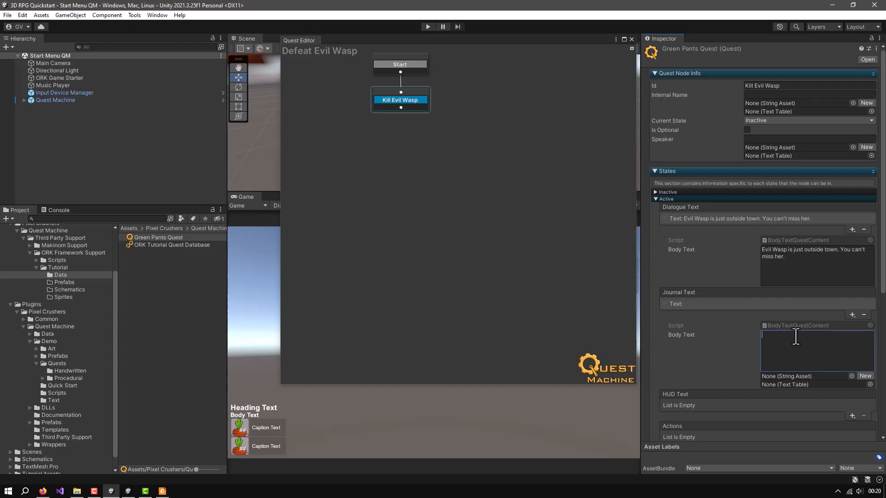
text(Find Evil Wasp)
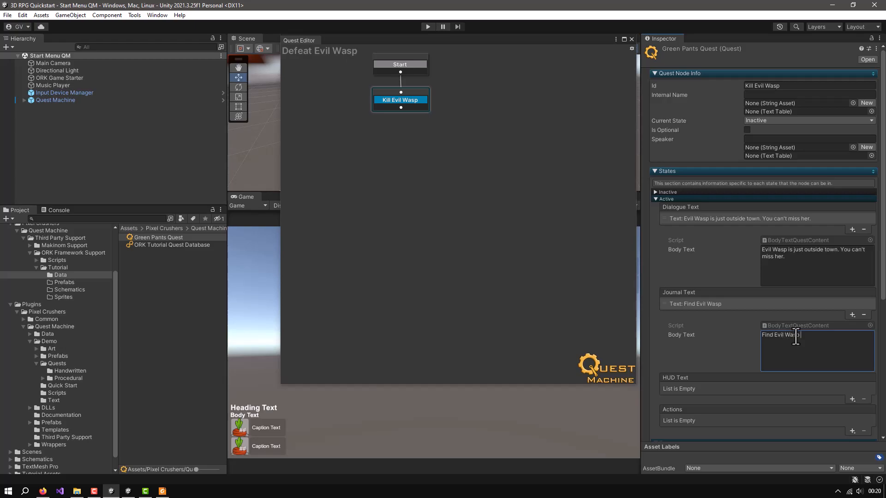
text( out)
key(BackSpace)
key(BackSpace)
key(BackSpace)
key(BackSpace)
text(just ouside town and defeat)
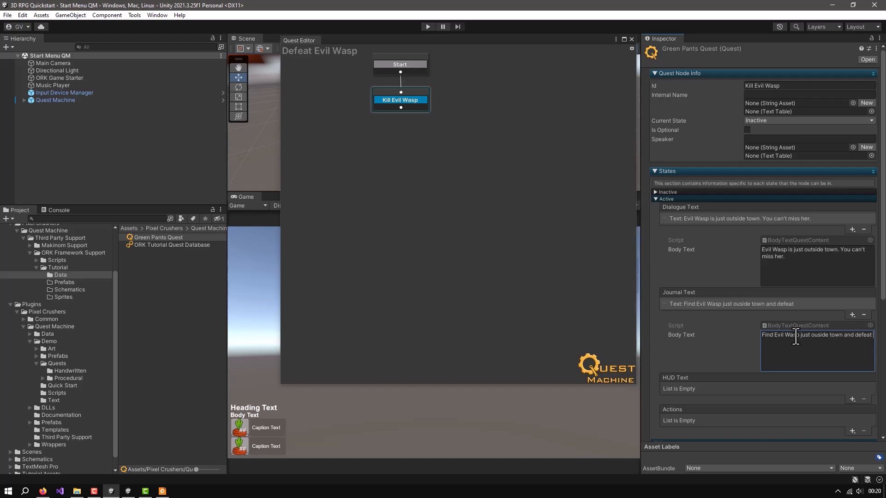
text( her in a mortal combat.)
Add a Set Indicator action to the True state of the Kill Evil Wasp node
scroll(733, 248, down, 5)
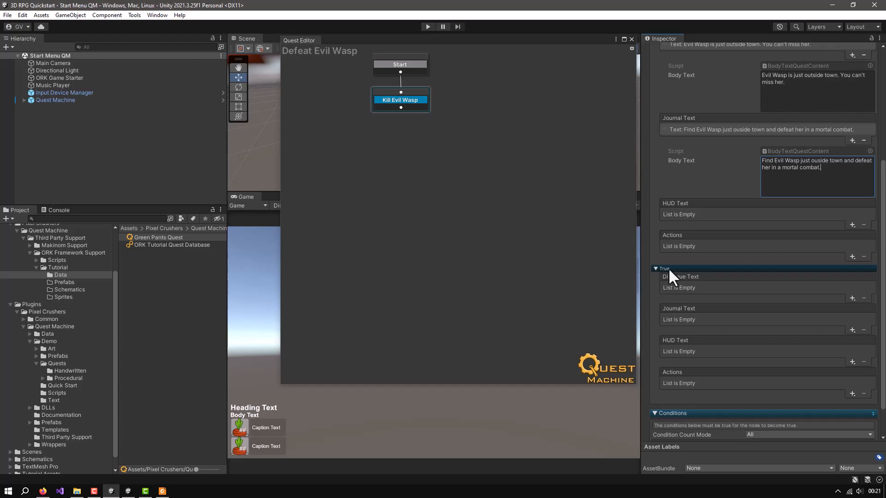
scroll(737, 275, down, 1)
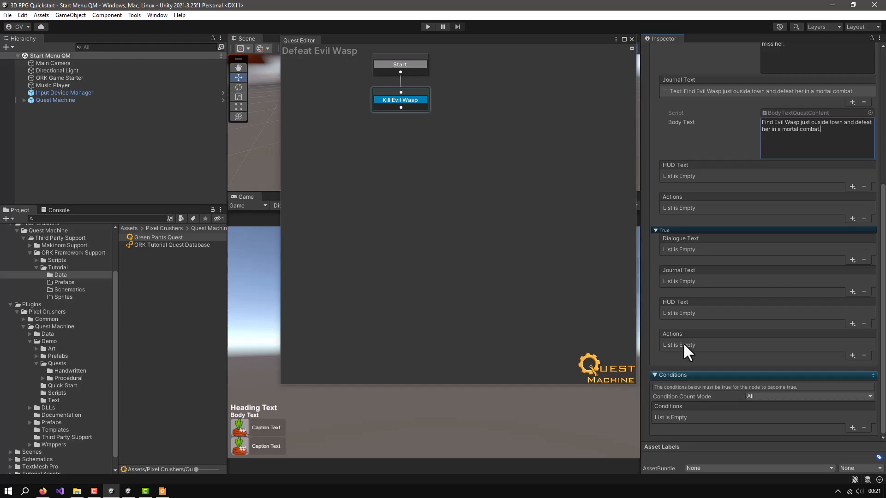
click(850, 355)
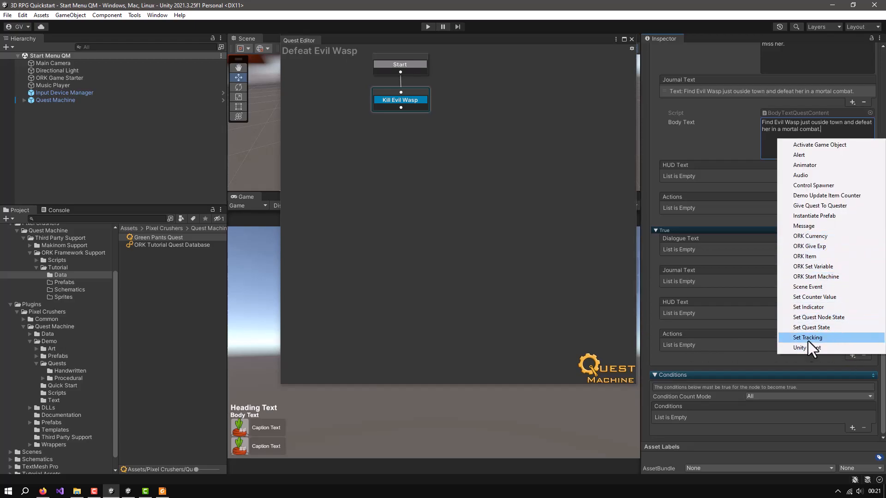
click(733, 353)
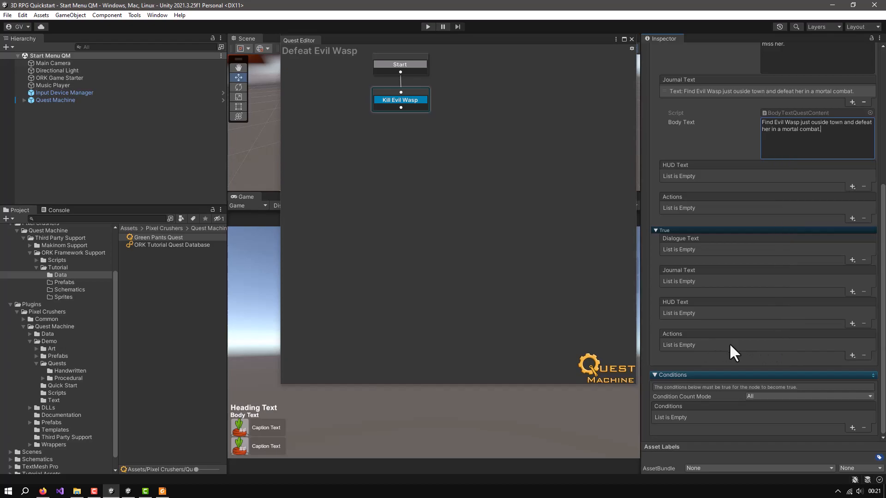
click(852, 353)
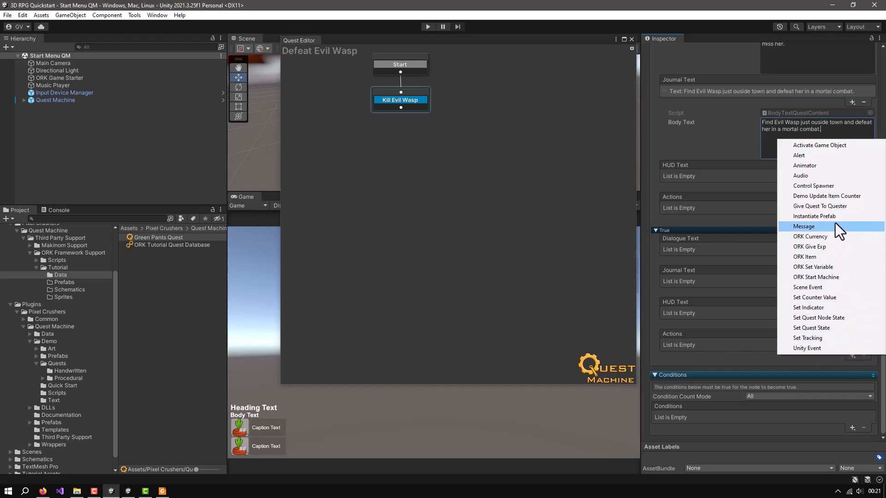
click(803, 307)
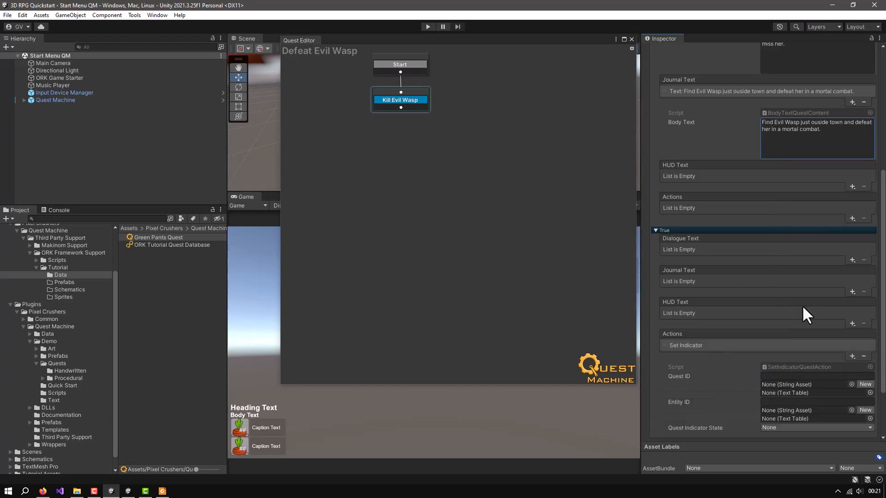
Set the True state's Set Indicator action to entity ID "greenPants" with the Talk quest indicator state
scroll(803, 308, down, 3)
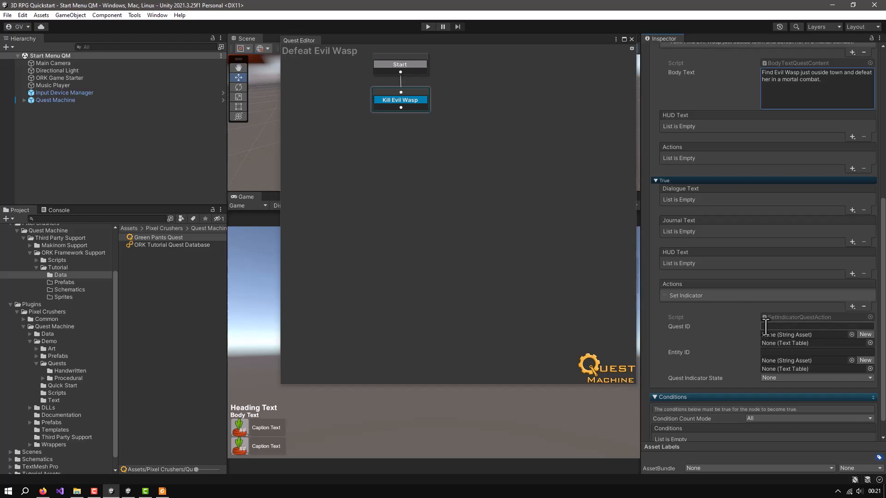
click(775, 352)
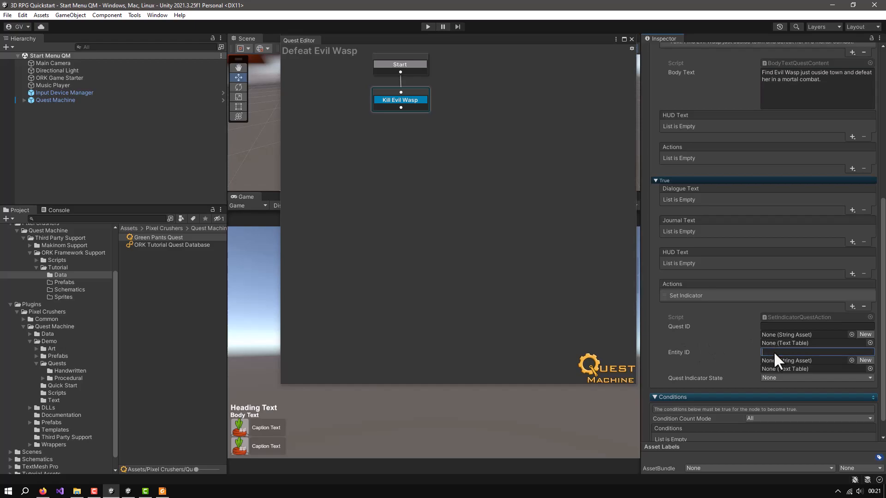
text(green)
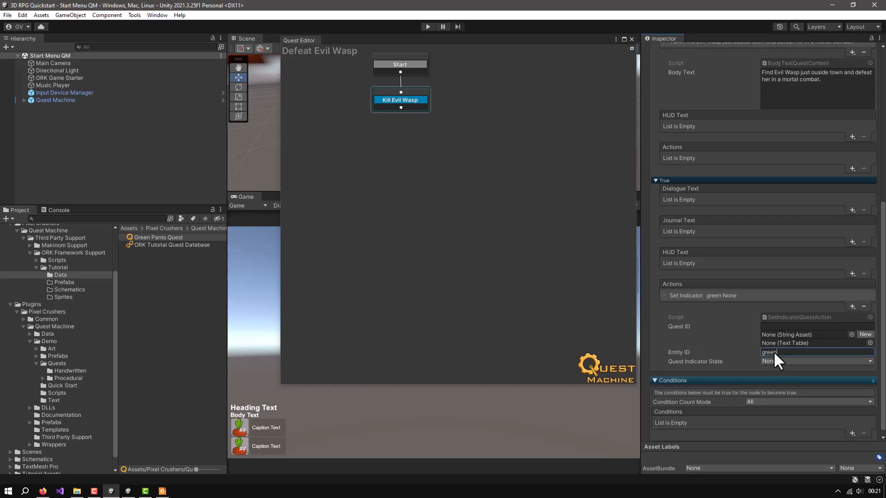
text(Pants)
click(777, 360)
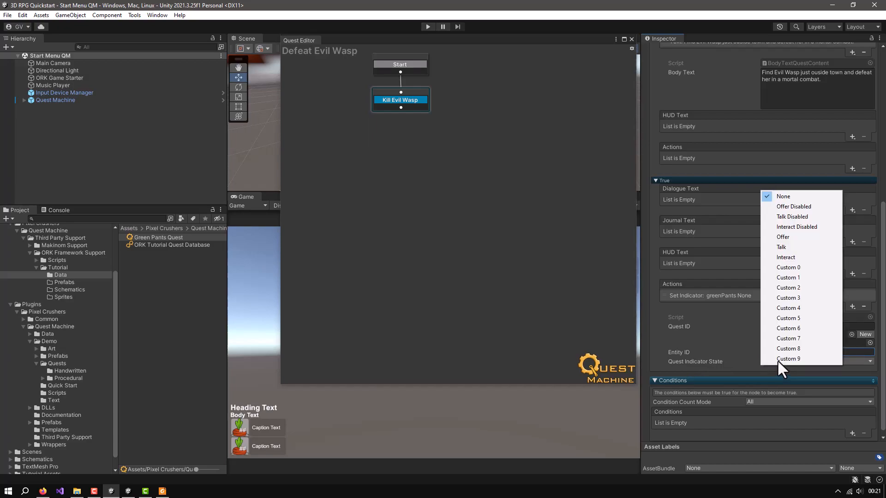
click(788, 247)
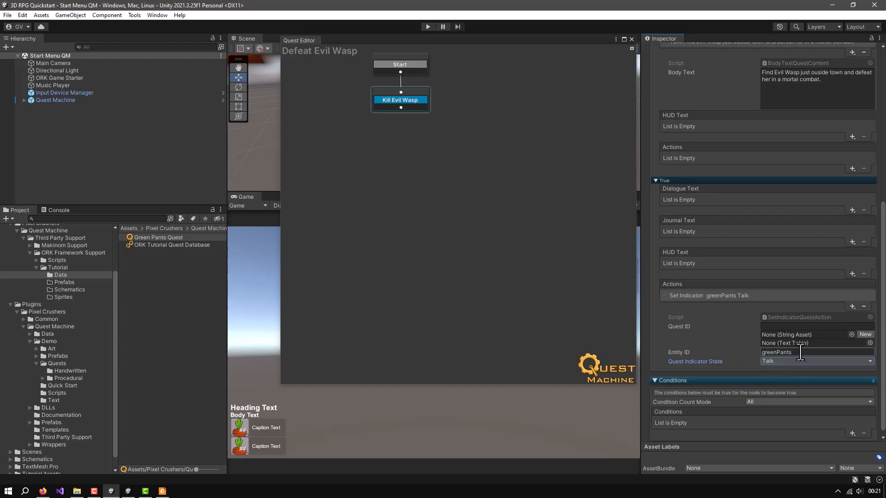
Add a Message condition to the Kill Evil Wasp node with message "Kill" and parameter "Evil Wasp"
click(656, 181)
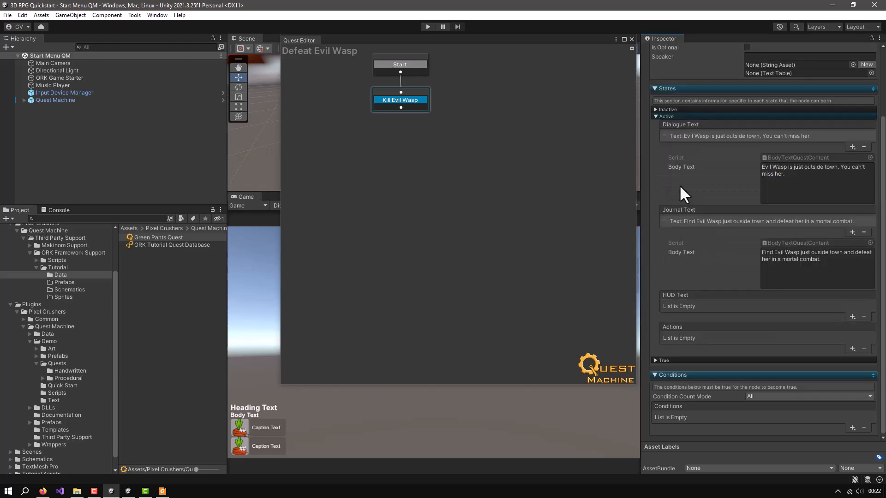
click(655, 116)
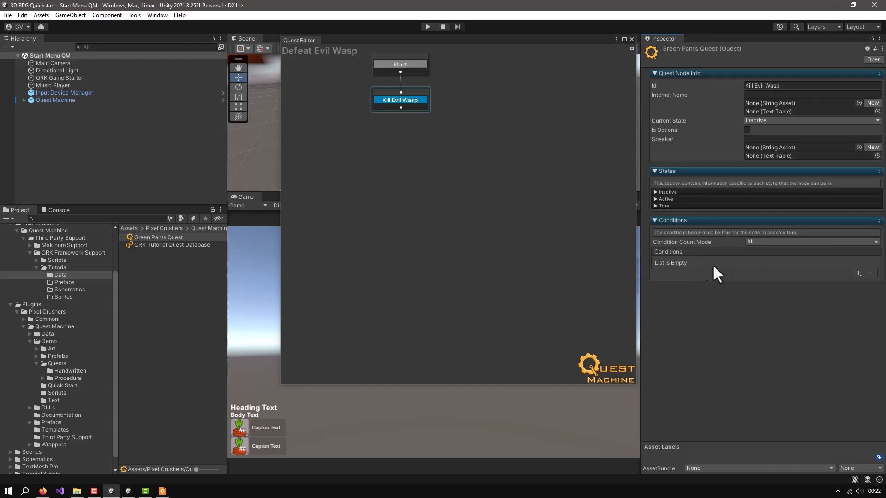
click(857, 273)
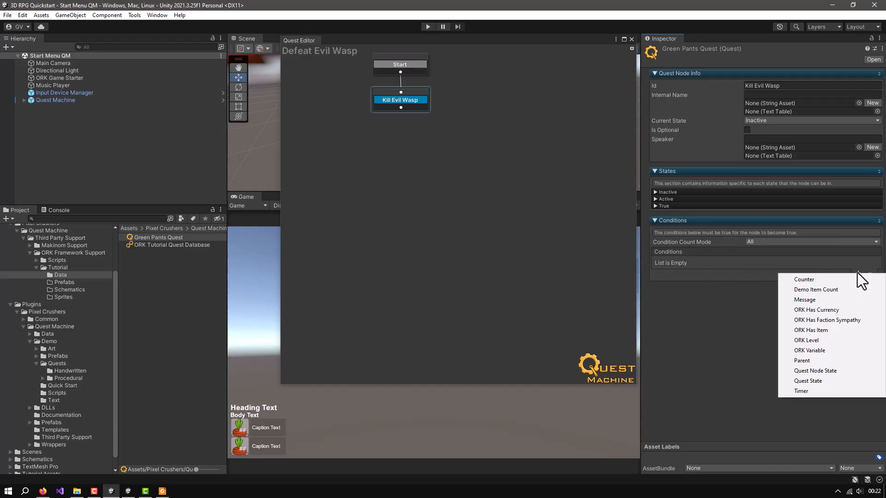
click(806, 301)
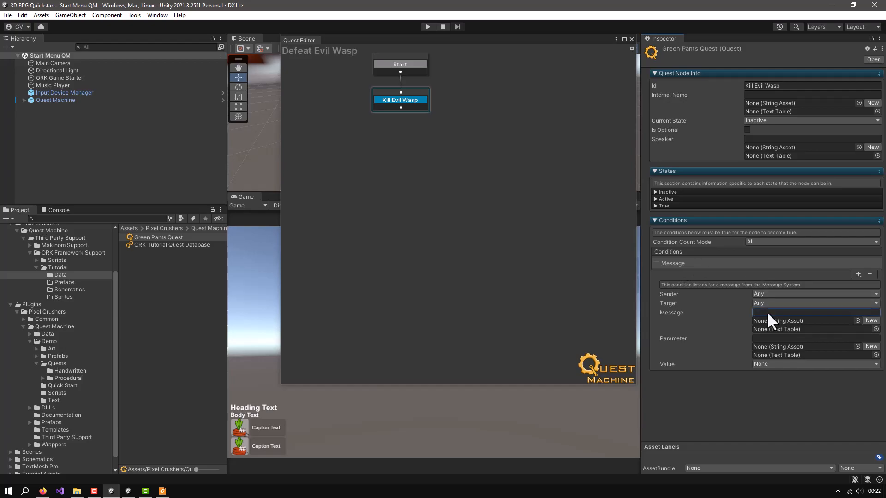
text(Kill)
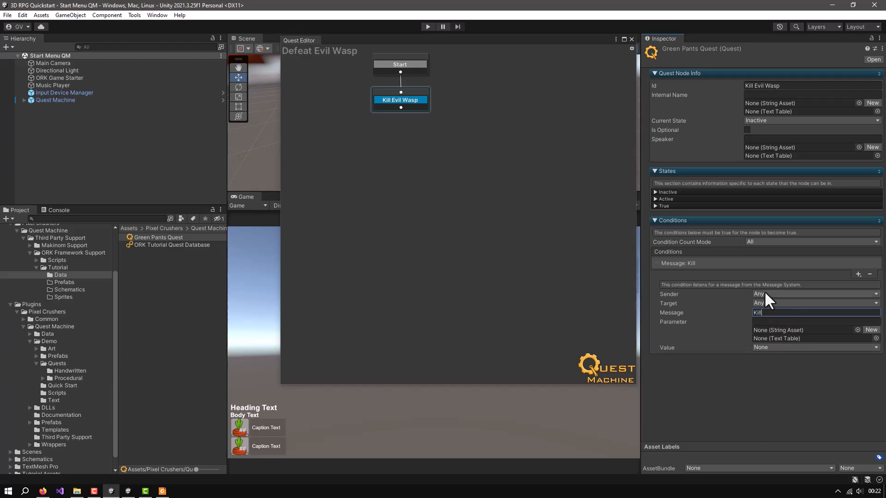
click(762, 322)
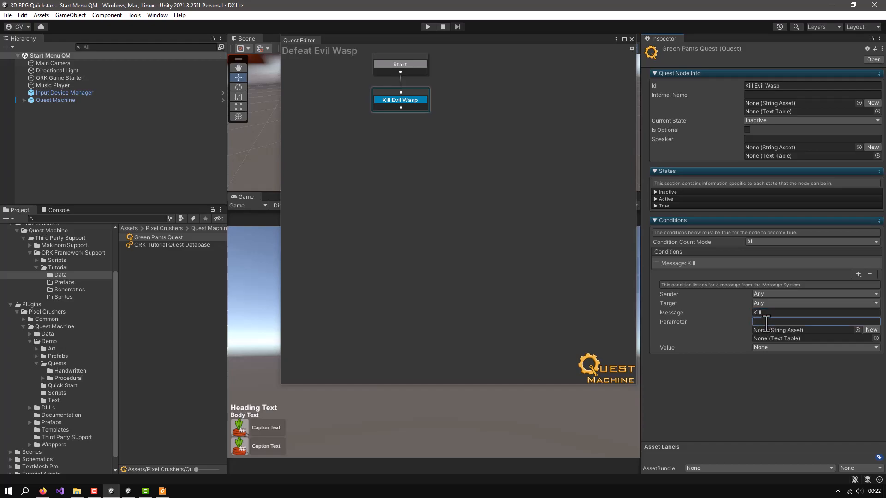
text(E)
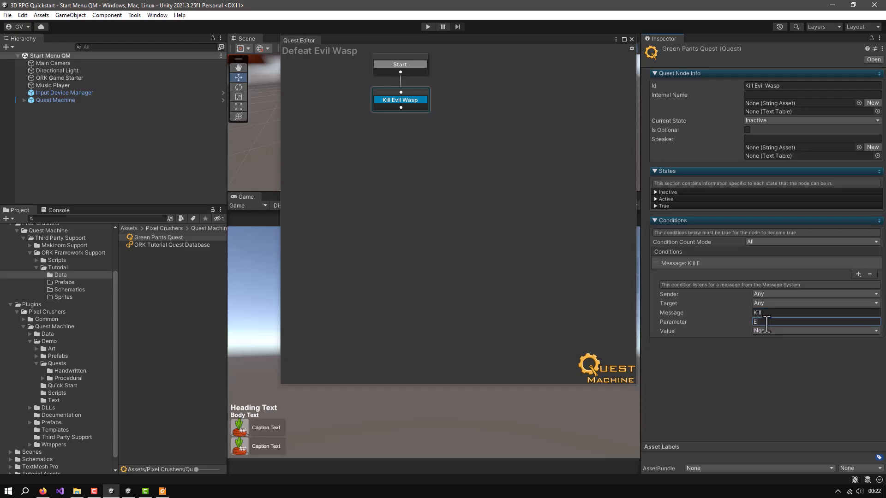
text(vil Wasp)
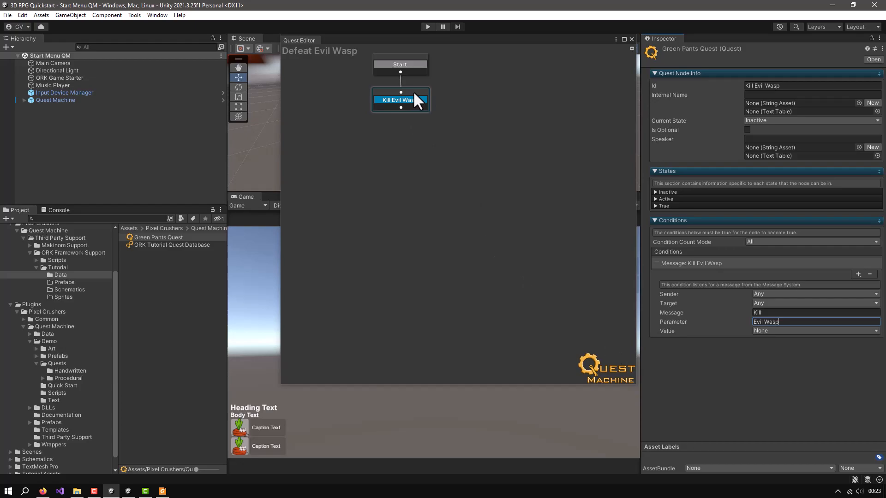
Add a new Condition node below the Kill Evil Wasp node, connect the two and line the new node up beneath it
right_click(397, 127)
mouse_move(423, 135)
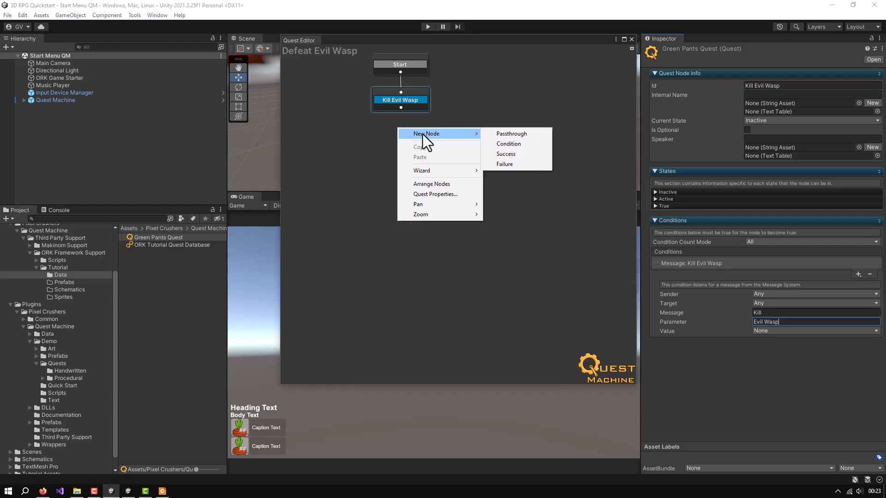
click(507, 144)
drag(442, 124, 418, 133)
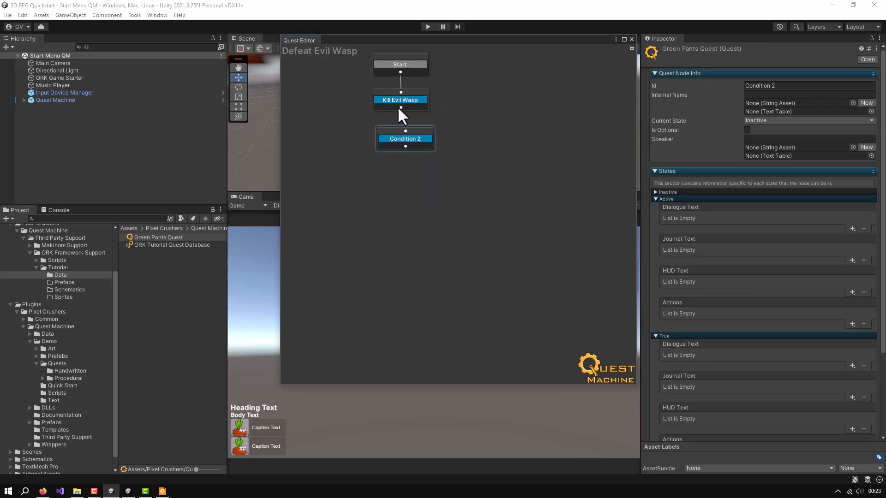
click(400, 106)
click(414, 129)
mouse_move(414, 130)
mouse_down()
mouse_move(398, 129)
mouse_move(410, 128)
mouse_up()
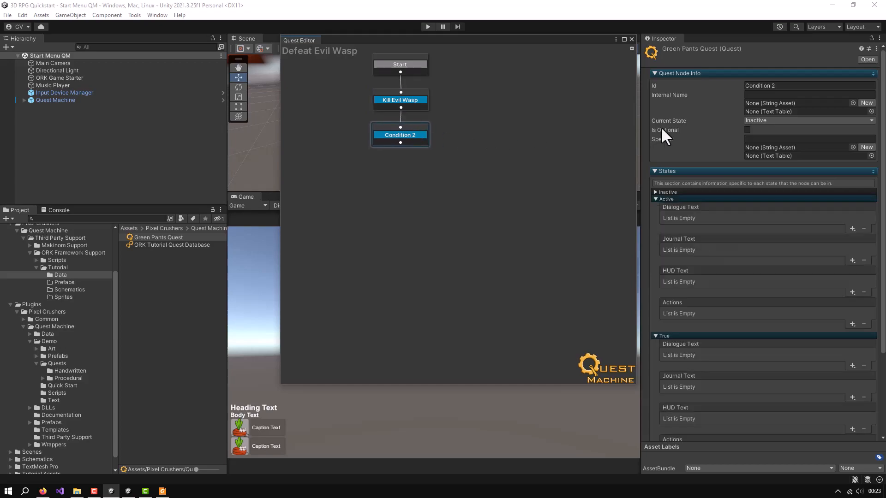
Set the new condition node's ID to "Return"
click(745, 86)
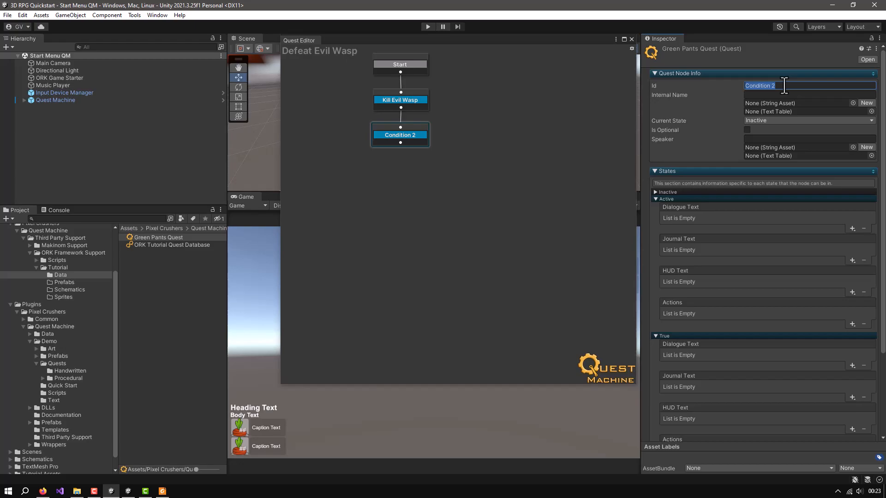
text(Reu)
key(BackSpace)
text(turn)
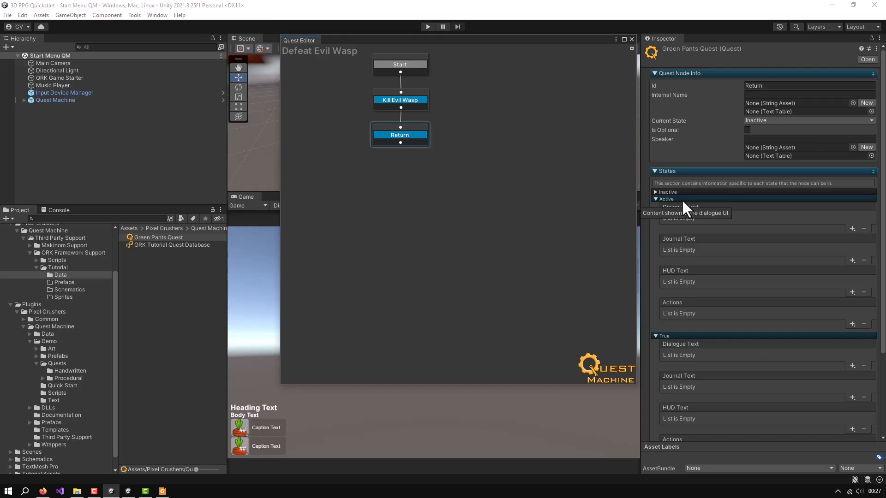
Add body text "Great job! I knew you could do it! Here's your reward." to the Return node's Active Dialogue Text
click(852, 227)
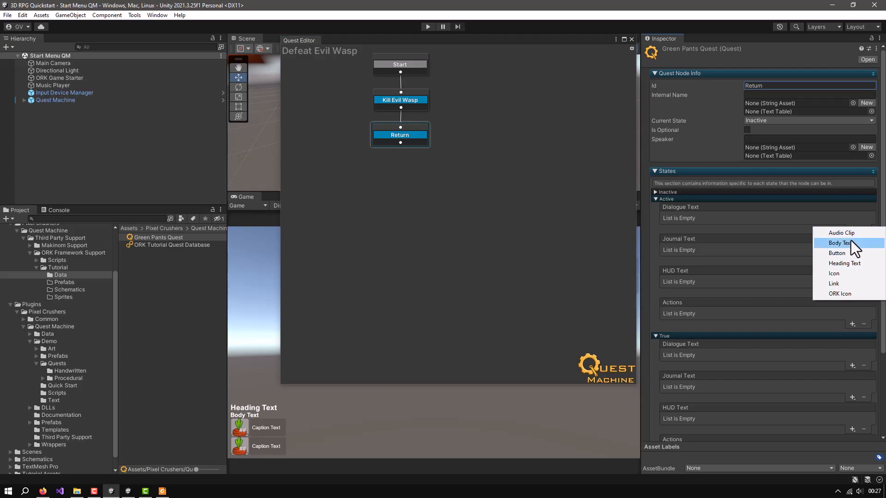
click(845, 243)
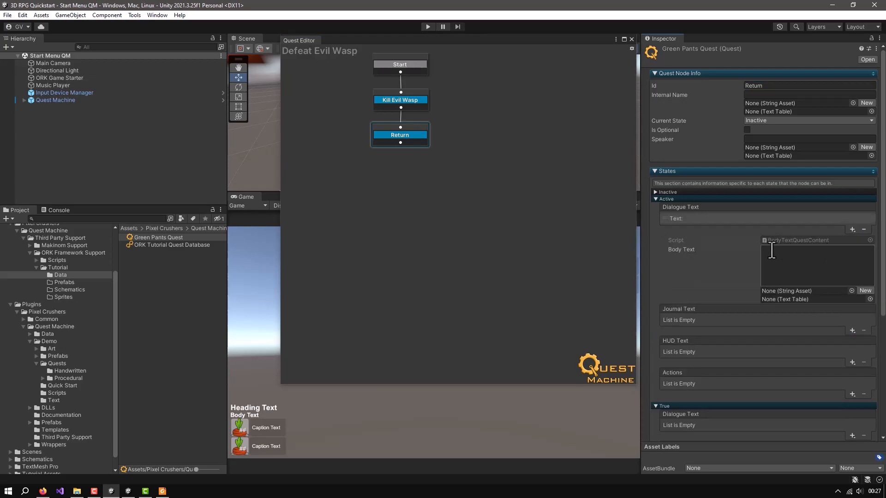
click(789, 253)
text(Gre)
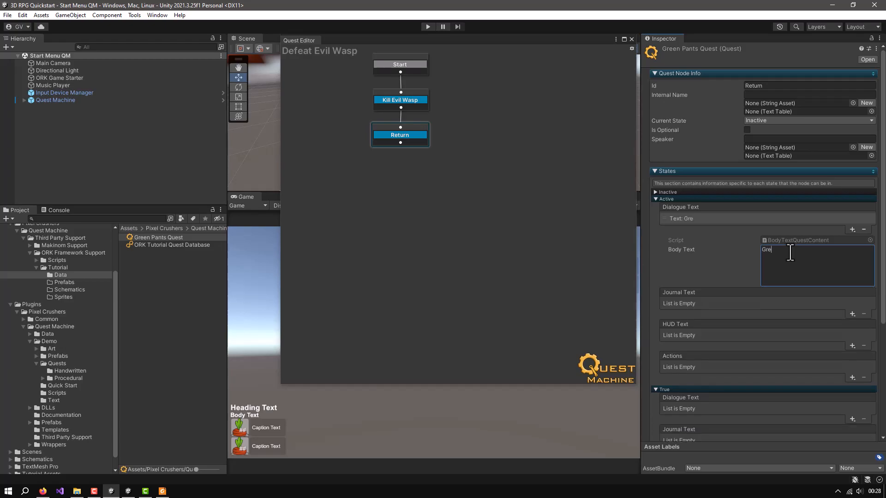
text(at job)
text(! I knem)
key(BackSpace)
text(wn)
key(BackSpace)
text(u)
key(BackSpace)
text(you )
text(cp)
text(oul)
key(BackSpace)
key(BackSpace)
key(BackSpace)
key(BackSpace)
text(ould do it)
text(! Here's)
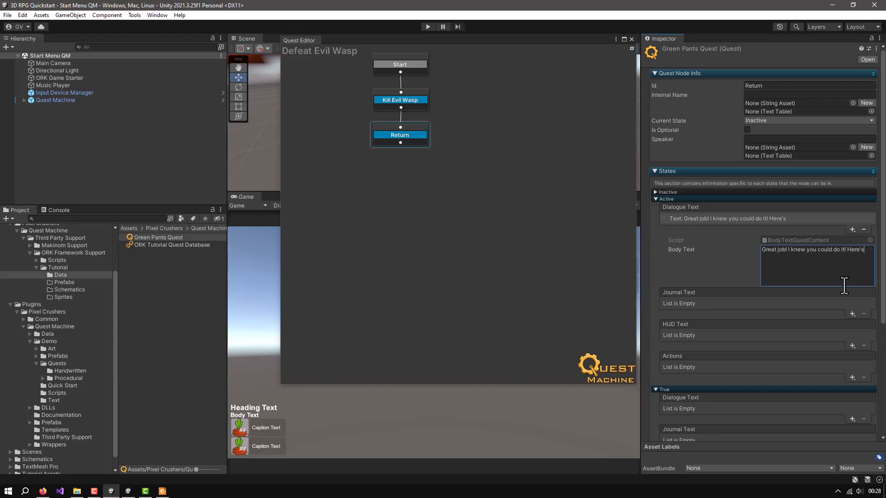
text( your reward)
Add body text "You have defeated Evil Wasp. Now return to {QUESTGIVER} in town for your reward." to the Return node's Active Journal Text
click(852, 314)
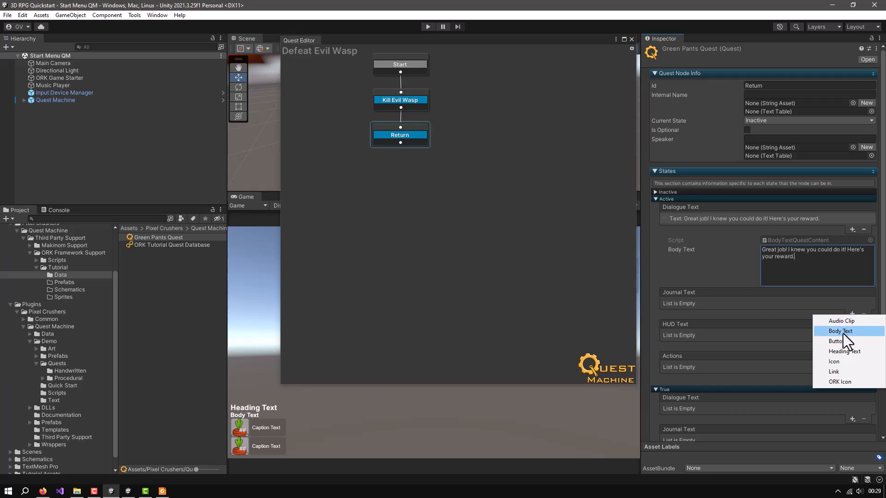
click(843, 333)
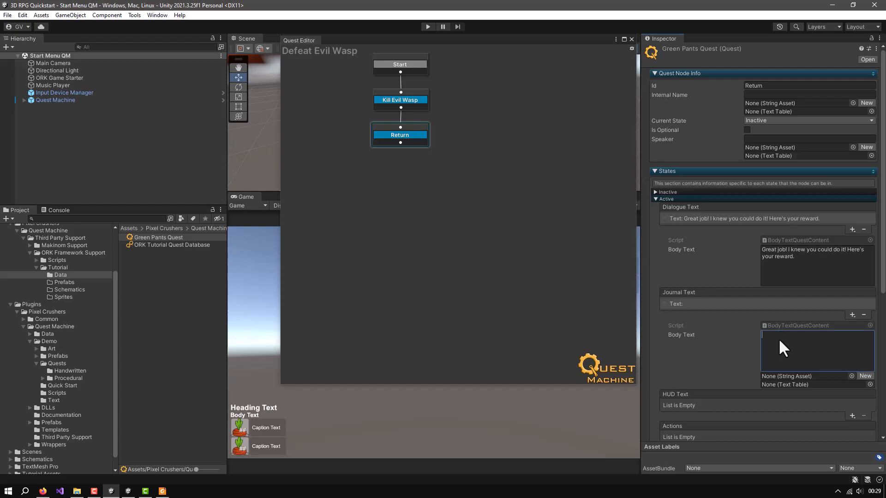
text(Y)
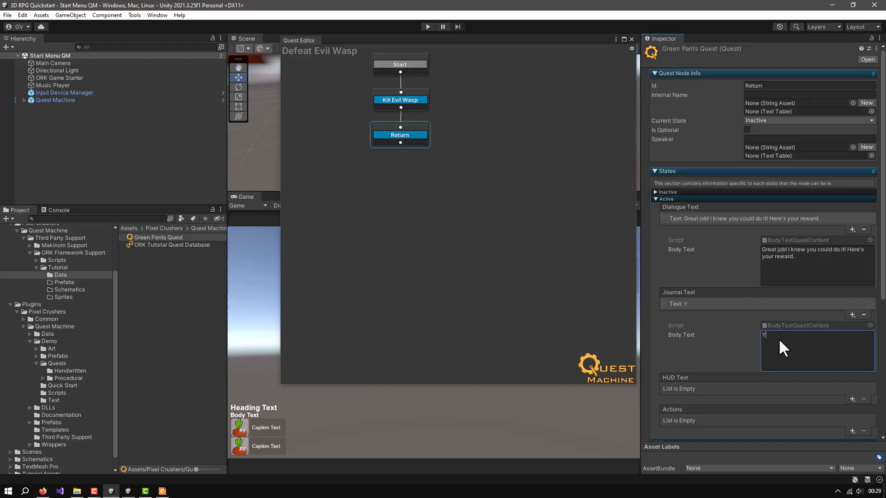
text(Ou have dee)
text(ated Evil Wasp. Now return to)
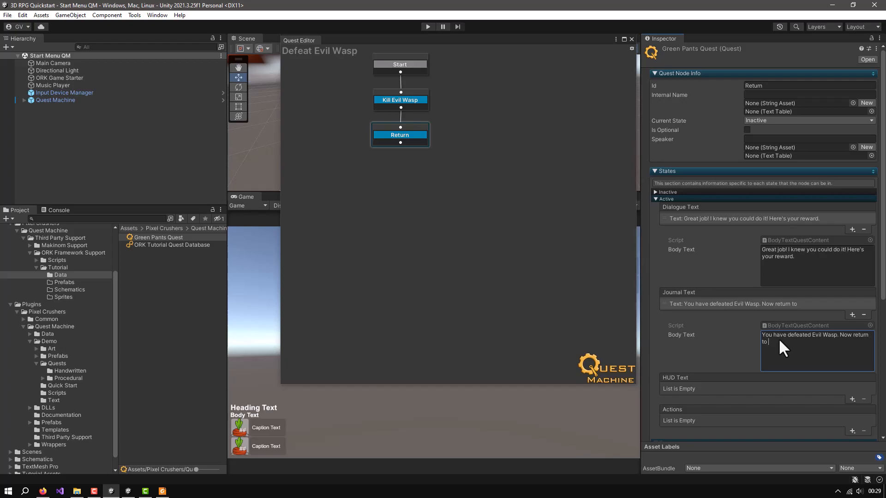
key(alt)
text(IVER} in town for your rewar)
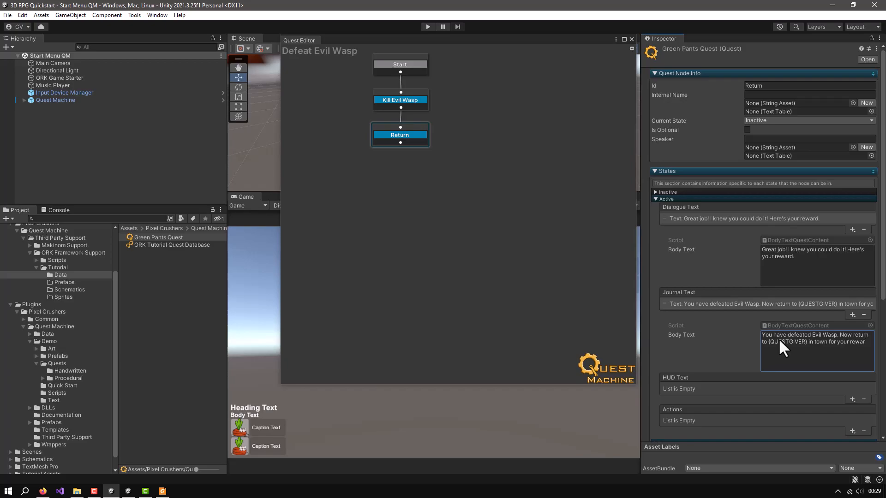
text(d.)
Add body text "Talk to {QUESTGIVER}" to the Return node's Active HUD Text
click(852, 399)
click(840, 415)
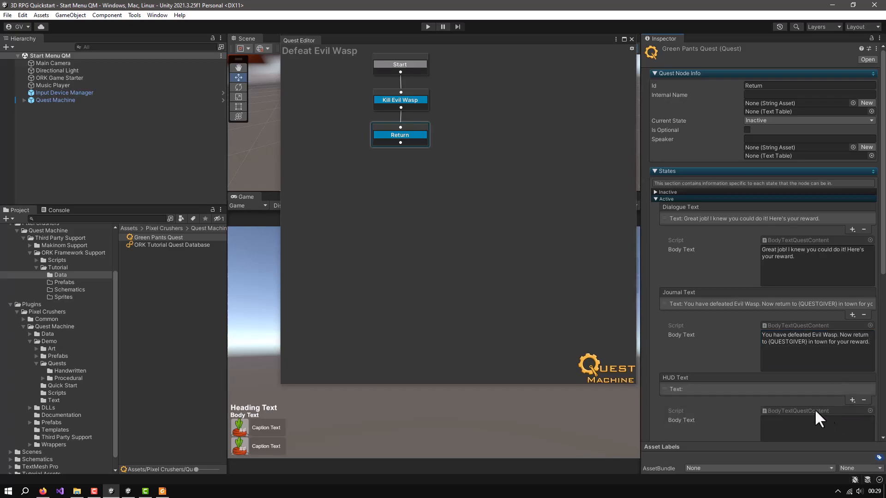
scroll(791, 422, down, 3)
click(811, 369)
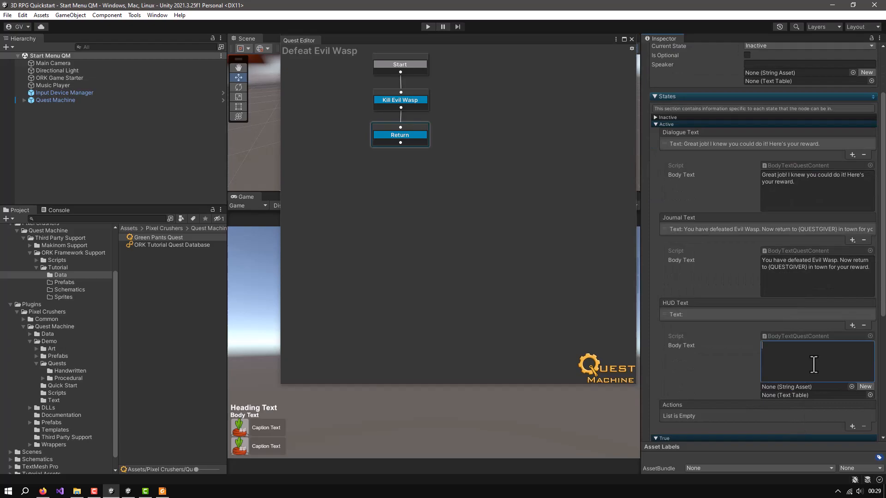
text(T)
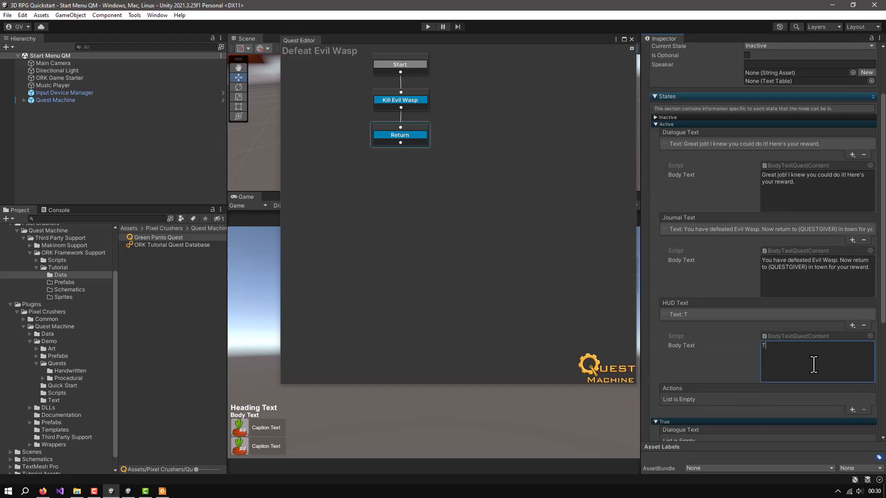
text(alk to)
key(alt)
text({QUESTGIVER)
key(alt)
Add a Set Indicator action with entity ID "greenPants" to the Return node's True state
click(656, 124)
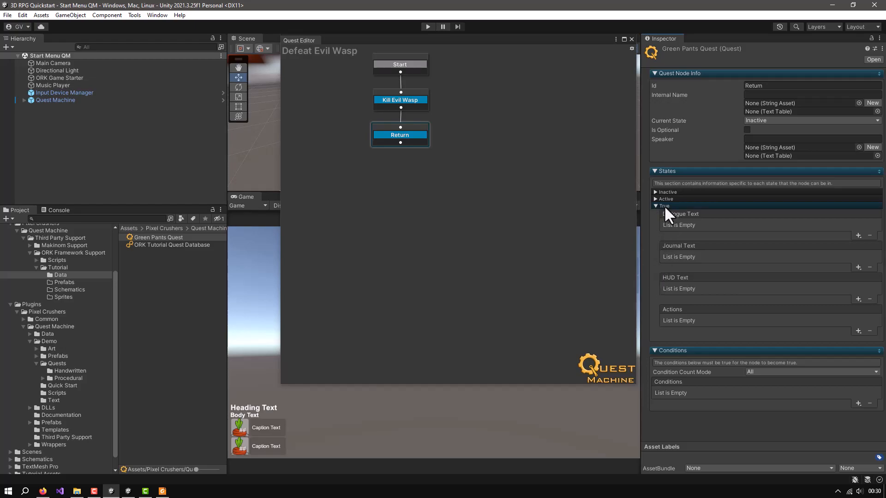
click(857, 330)
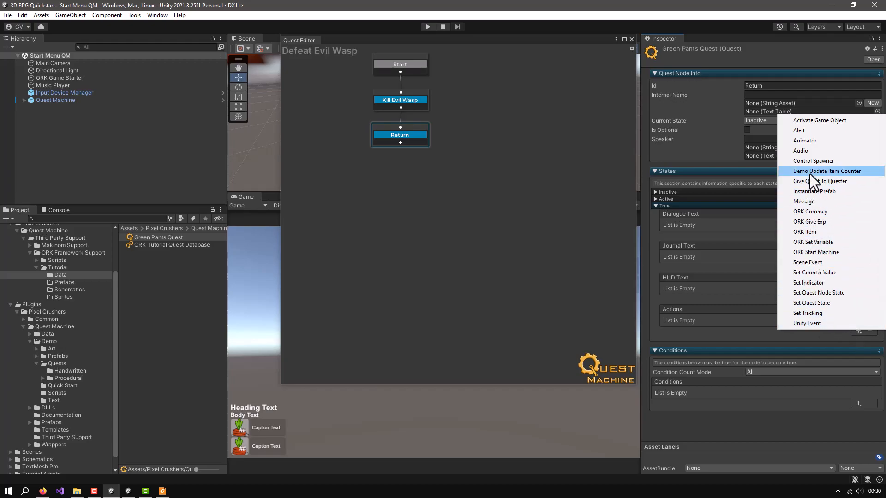
click(802, 282)
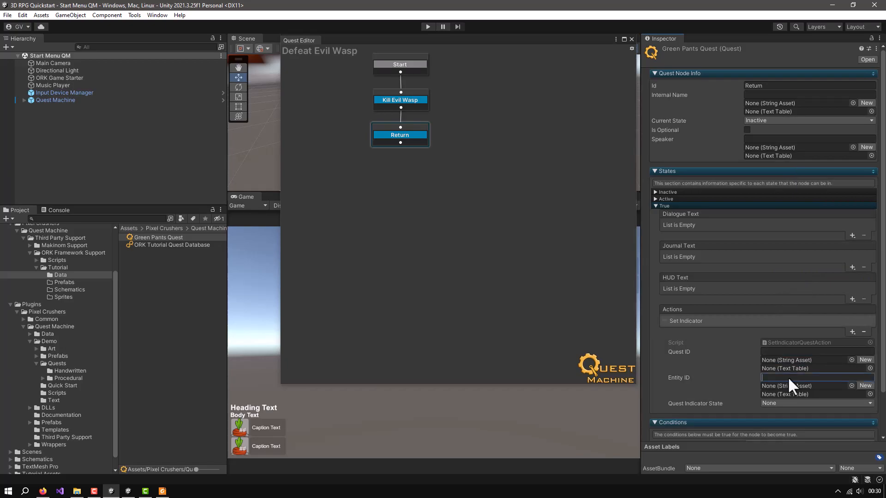
text(GREE)
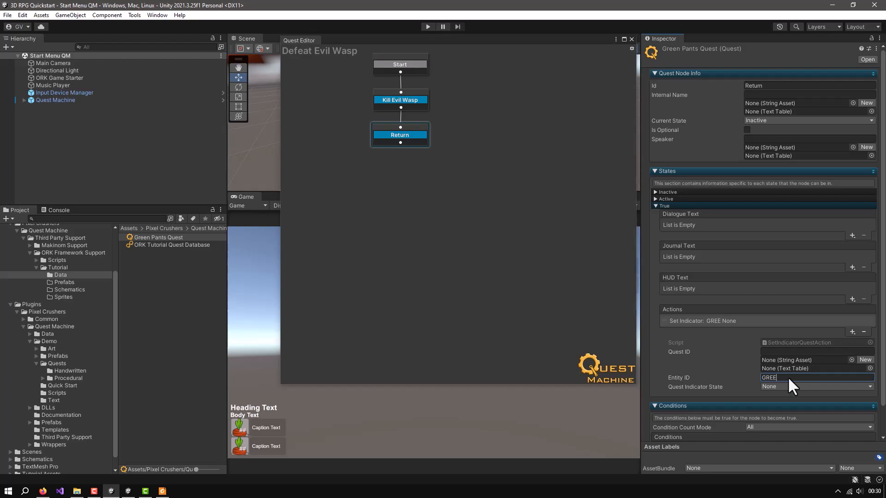
key(BackSpace)
key(BackSpace)
key(BackSpace)
key(BackSpace)
text(greenPants)
Add an Audio action to the Return node's True state using the fanfare audio clip
click(852, 332)
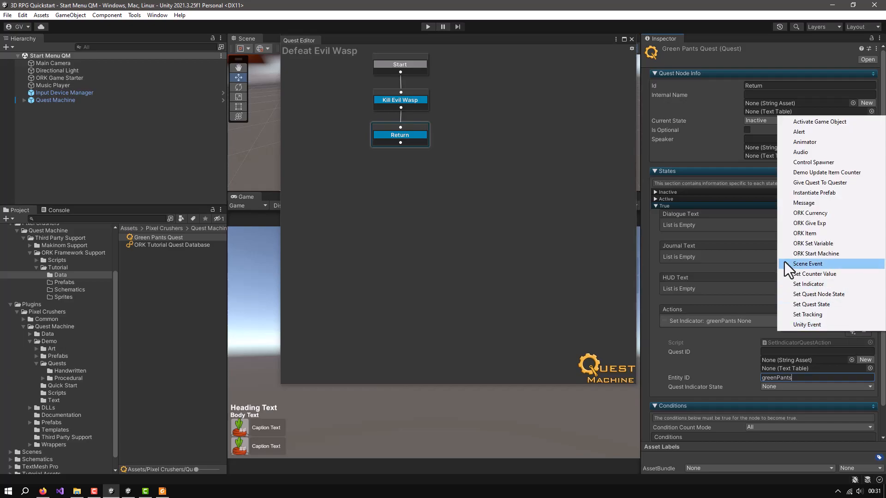
click(802, 152)
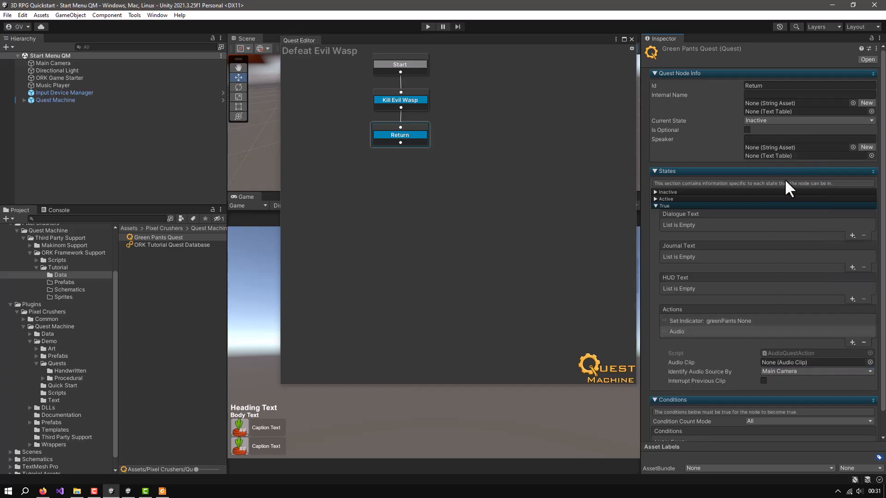
click(870, 362)
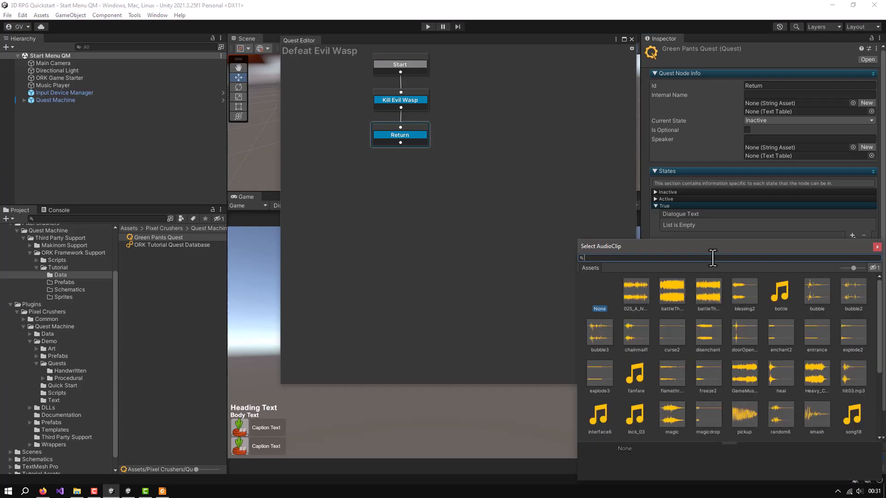
text(fan)
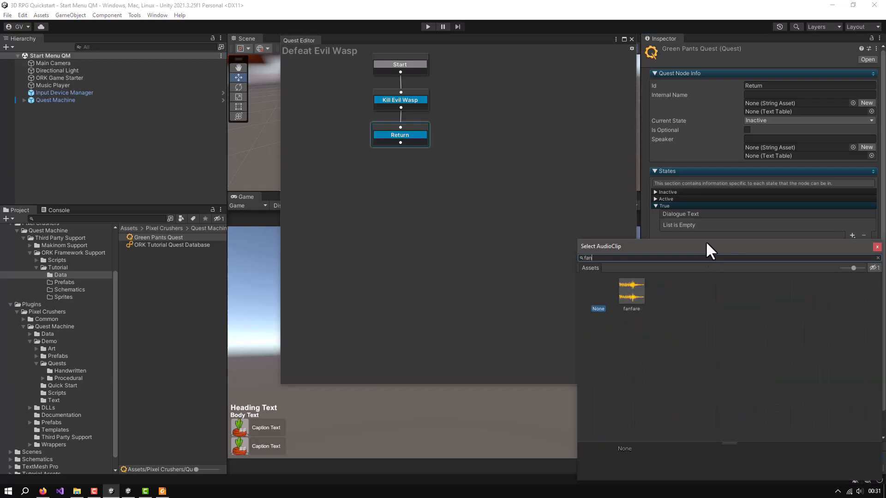
double_click(632, 291)
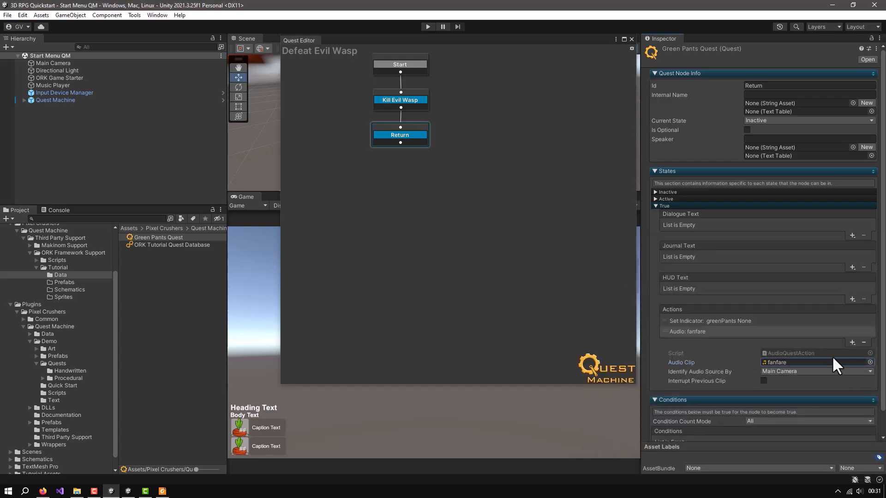
Add an ORK Currency action to the True state that gives the player a literal quantity of 10
click(852, 341)
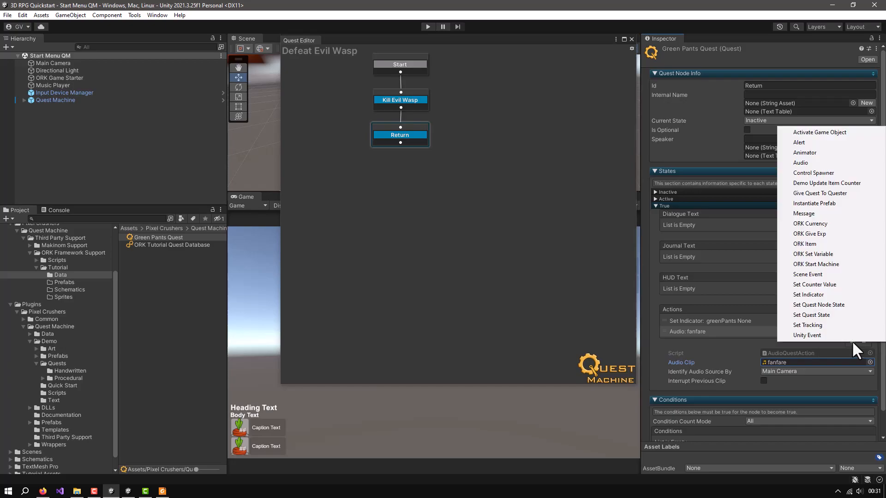
click(811, 225)
scroll(799, 344, down, 3)
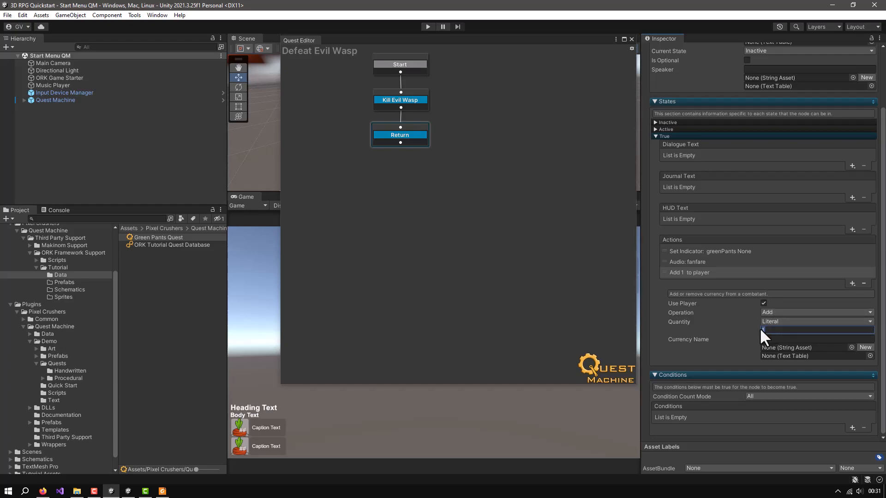
text(10)
Look up the currency in the Makinom editor's inventory settings and set the ORK Currency action's currency name to "Gold"
click(157, 15)
mouse_move(253, 167)
click(301, 179)
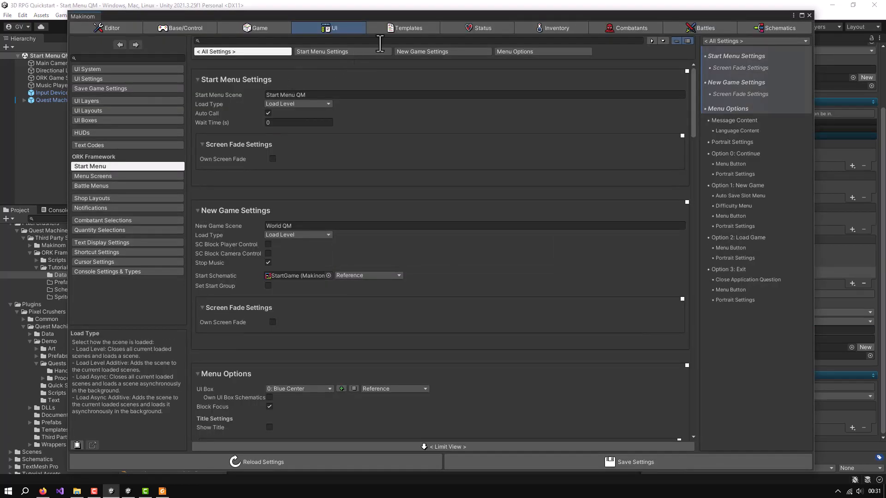
click(553, 28)
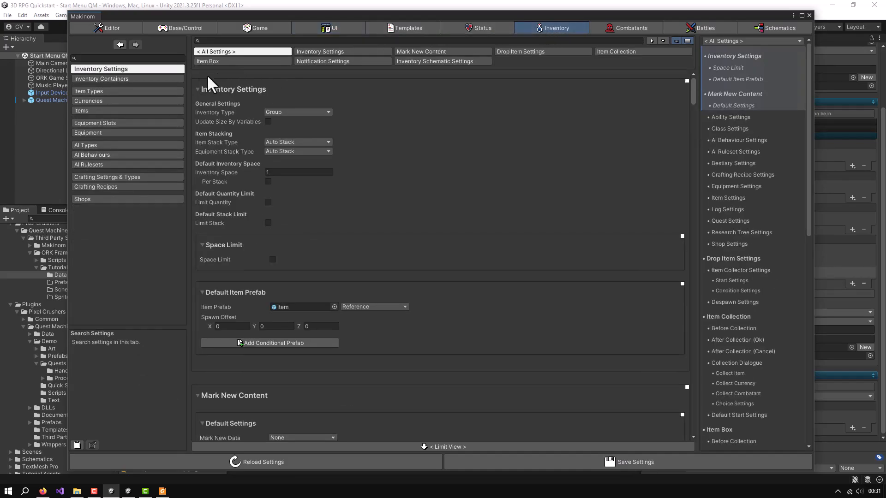
click(129, 101)
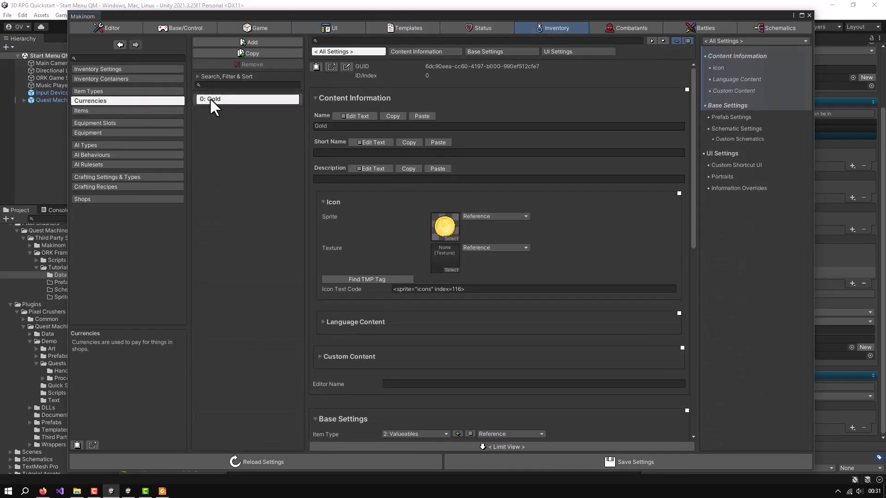
click(809, 15)
click(772, 340)
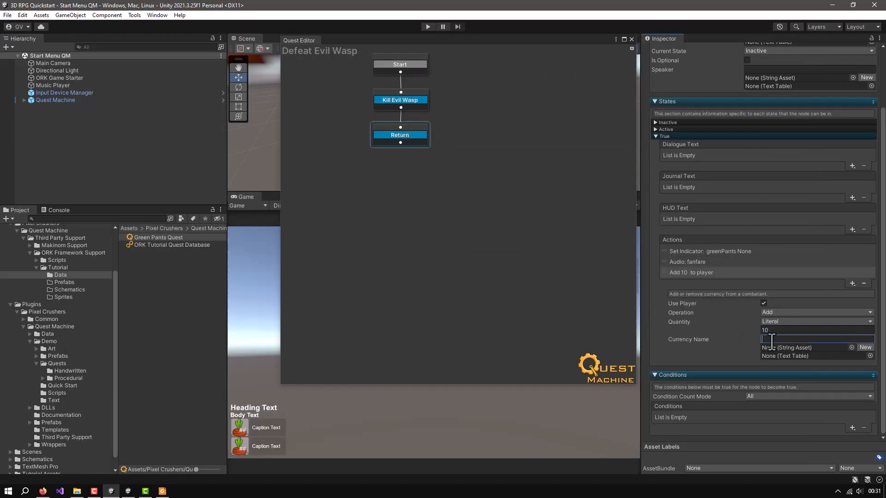
text(Gold)
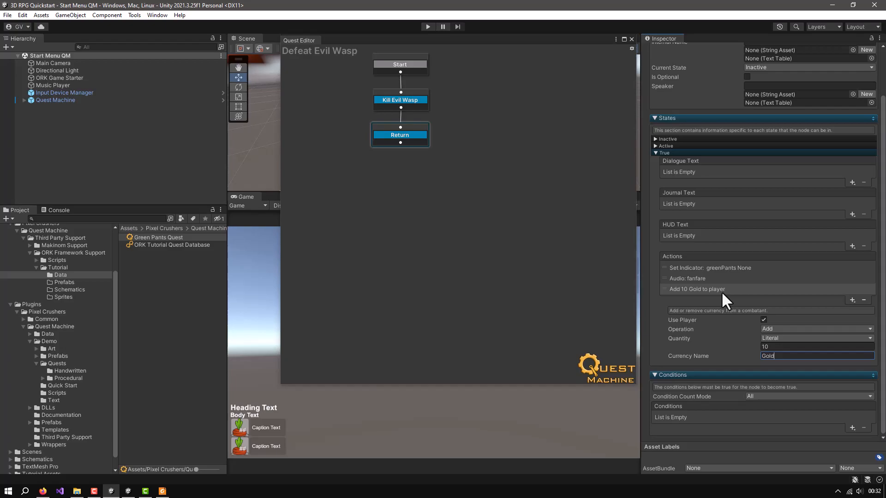
Add an ORK Give Exp action to the Return node's True state and look up the EXP status value's ID in the Makinom editor
click(851, 300)
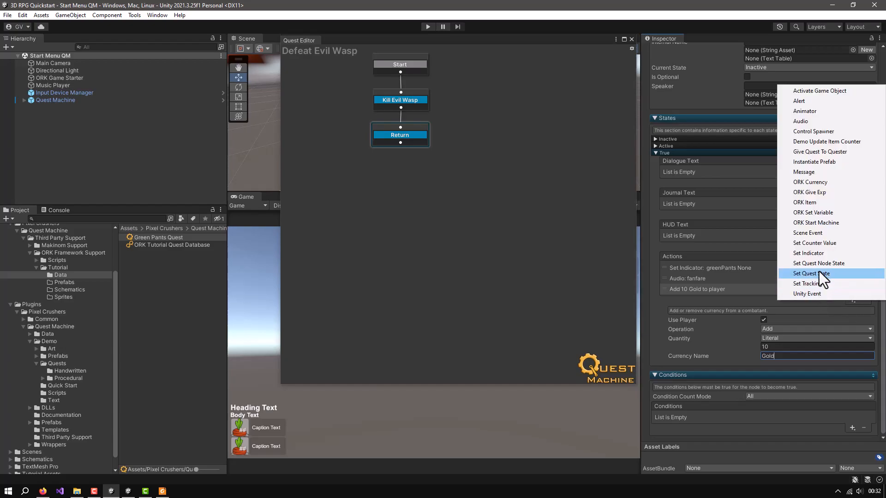
click(804, 192)
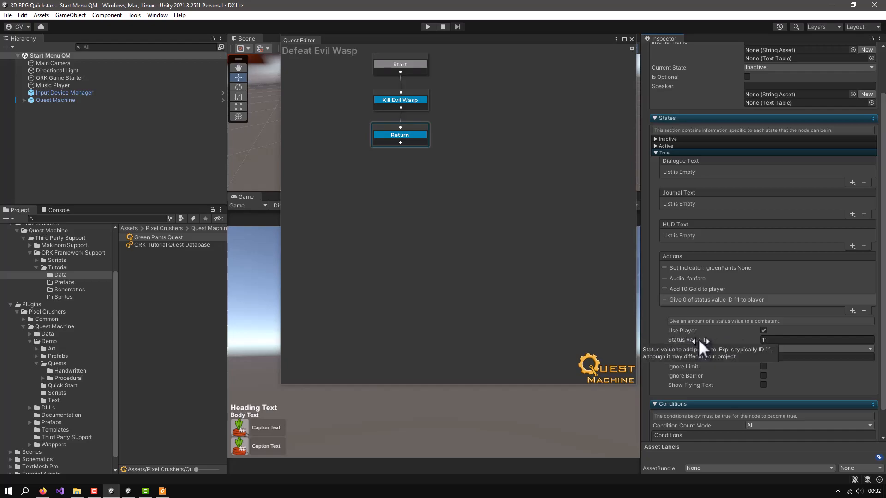
click(158, 17)
mouse_move(172, 166)
click(409, 178)
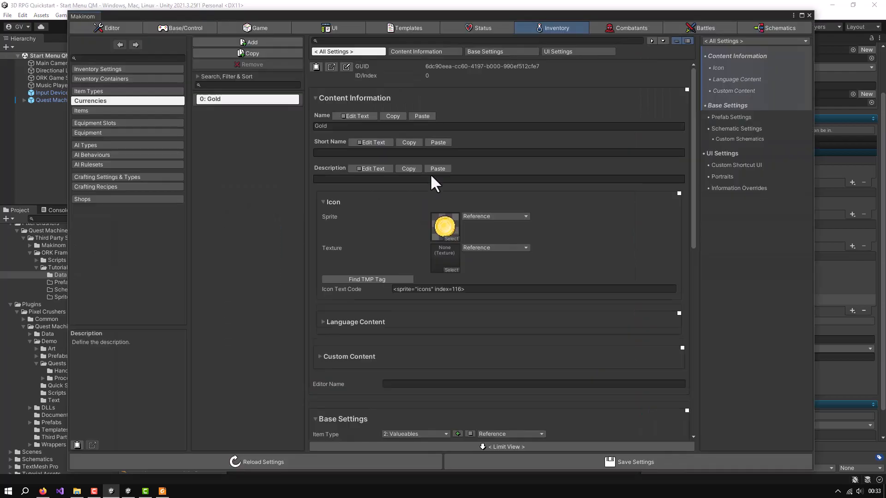
click(481, 26)
click(109, 78)
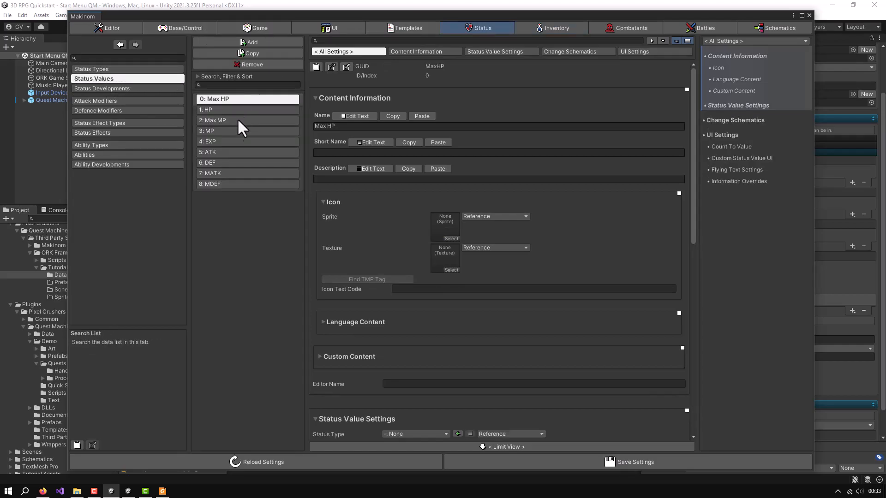
click(222, 141)
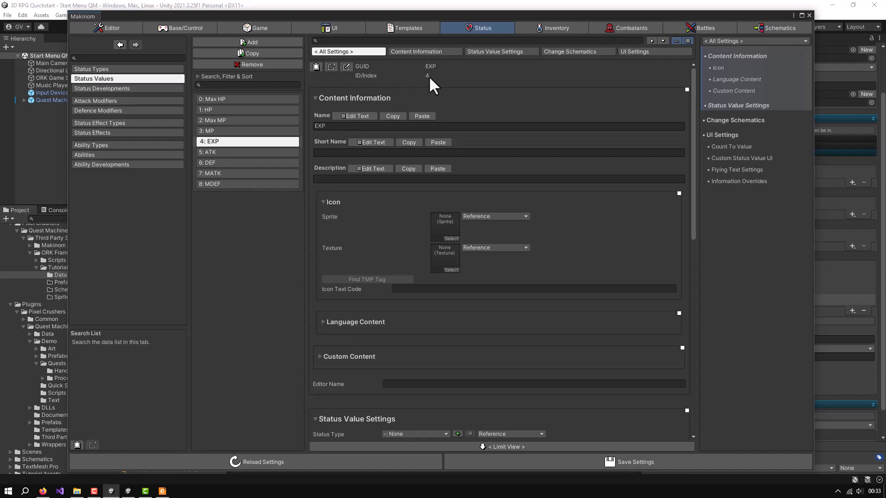
click(809, 15)
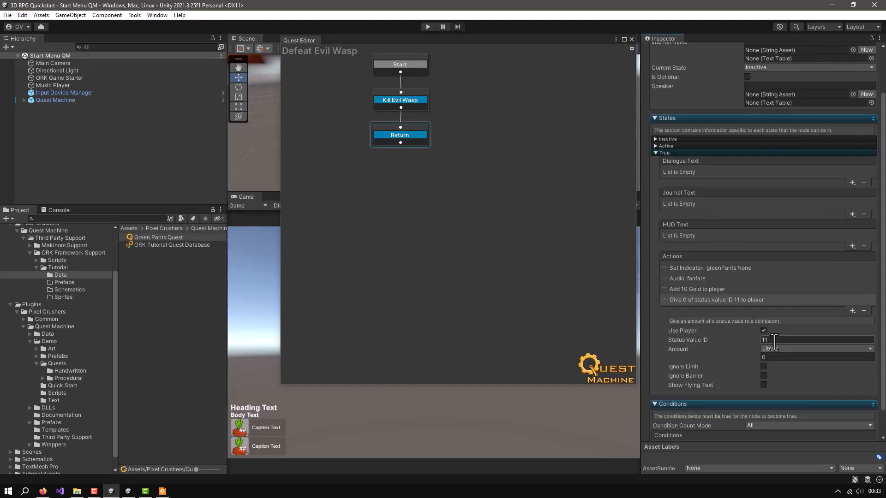
Set the ORK Give Exp action's status value ID to 4 and its literal amount to 10
text(4)
click(768, 357)
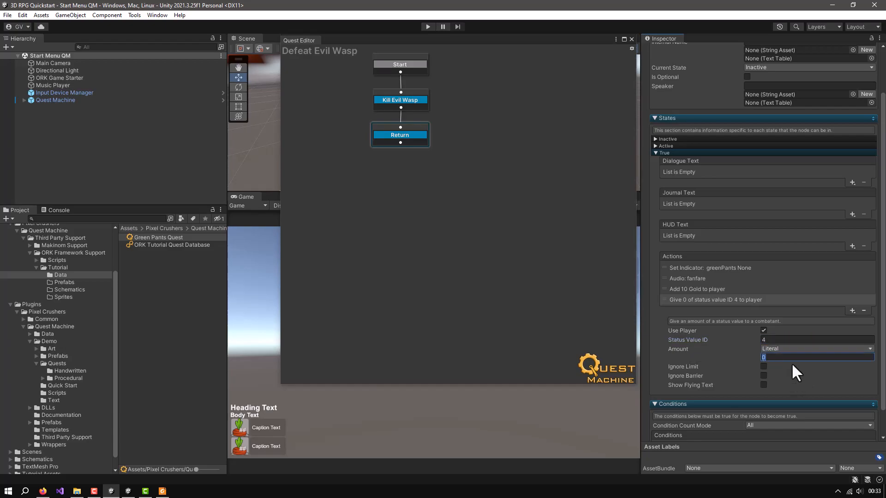
text(10)
Add a Message condition to the Return node that listens for the message "Discussed Quest"
scroll(791, 363, down, 2)
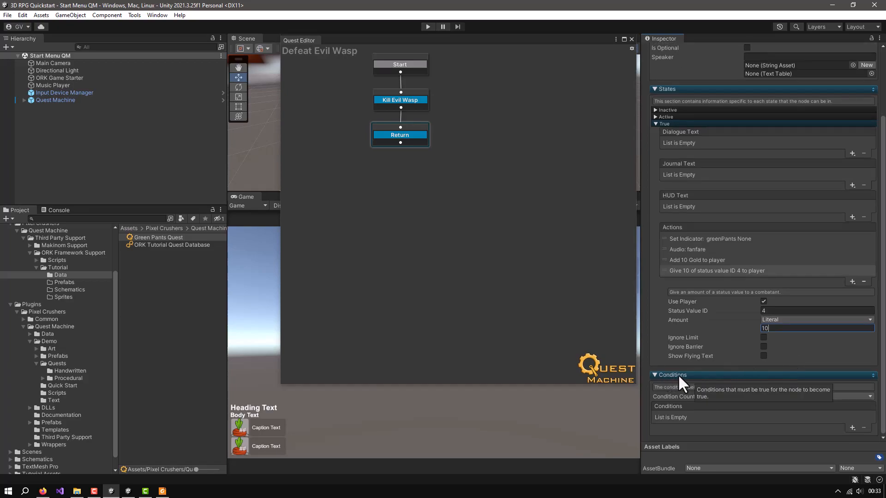
click(852, 428)
click(815, 329)
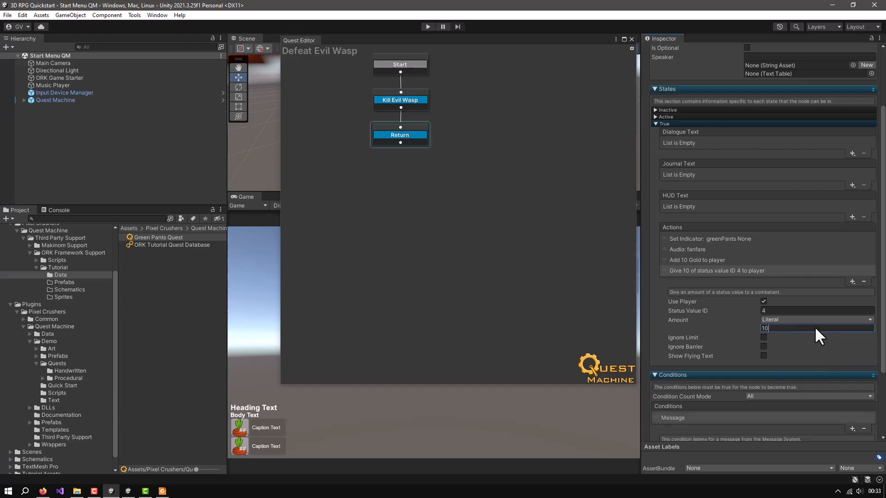
scroll(808, 386, down, 4)
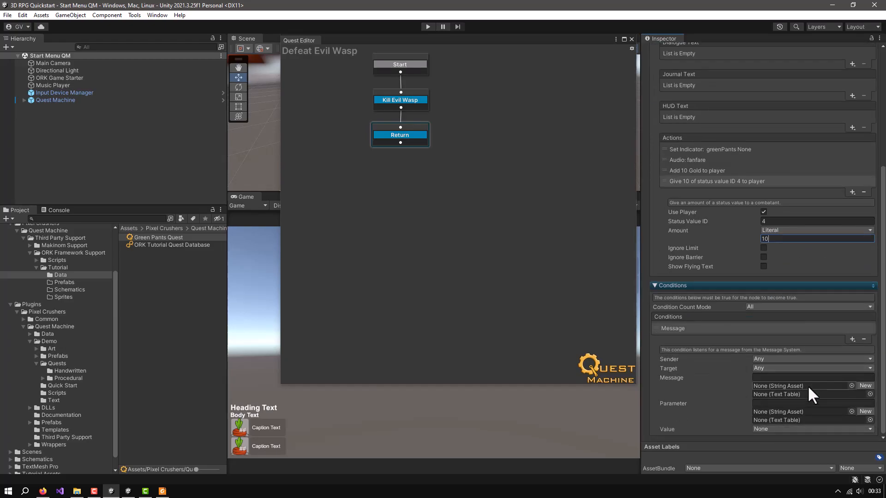
click(772, 378)
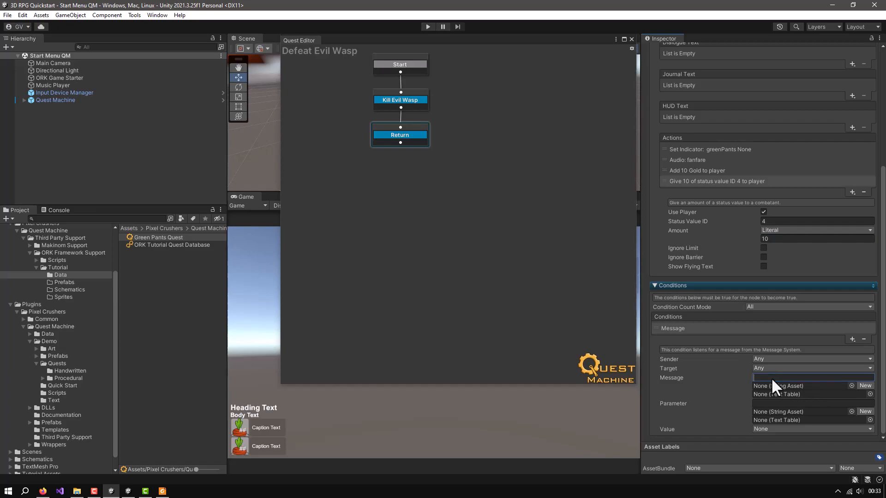
text(D)
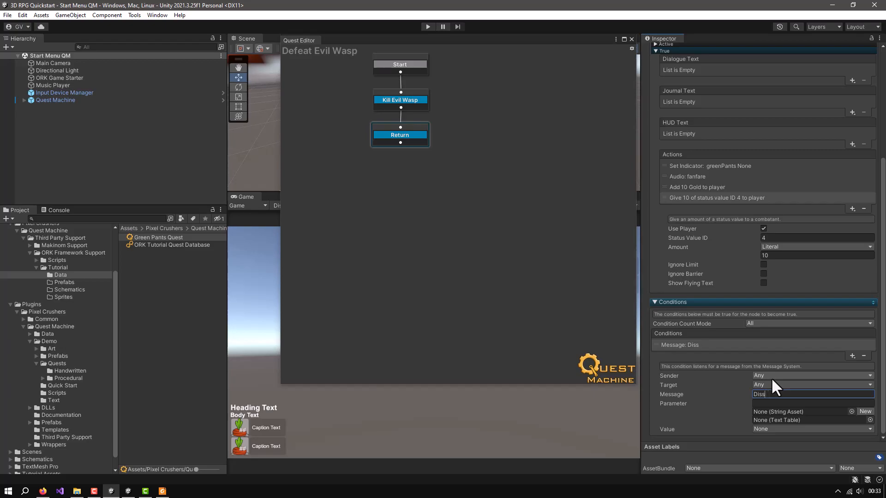
text(iscussed Quest)
key(Tab)
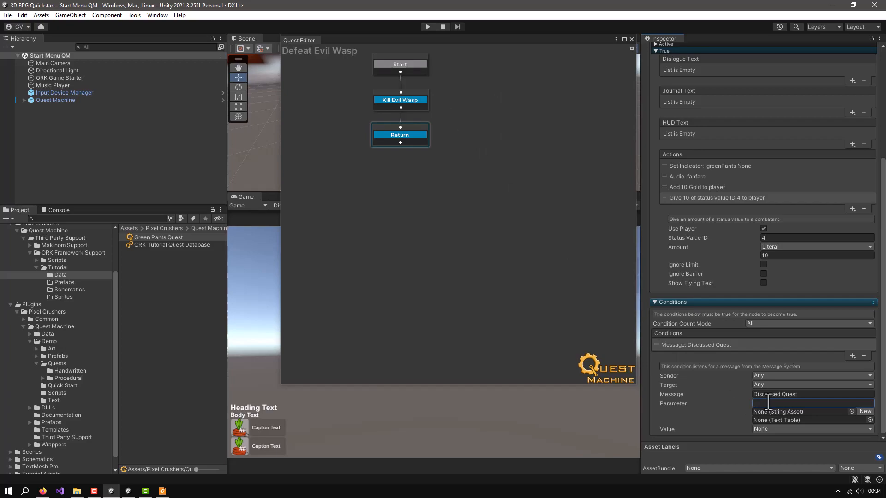
Set the Message condition's parameter to "greenPantsQuest"
text(gree)
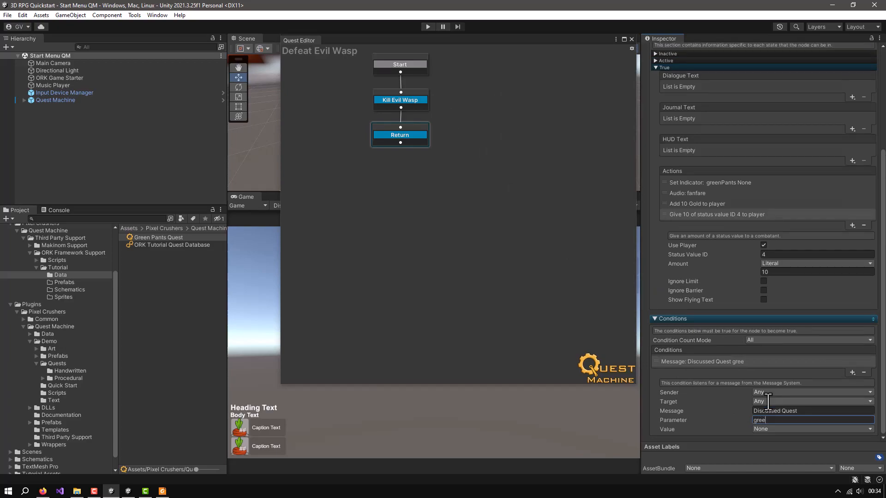
text(nPantsQuest)
Check the quest's Id against the parameter of the Return node's Message condition and save the project
click(523, 93)
click(655, 73)
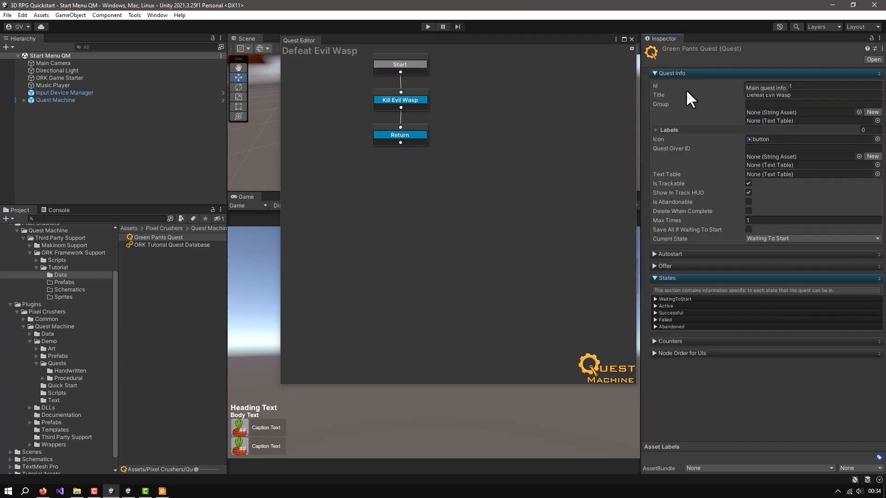
drag(802, 87, 773, 88)
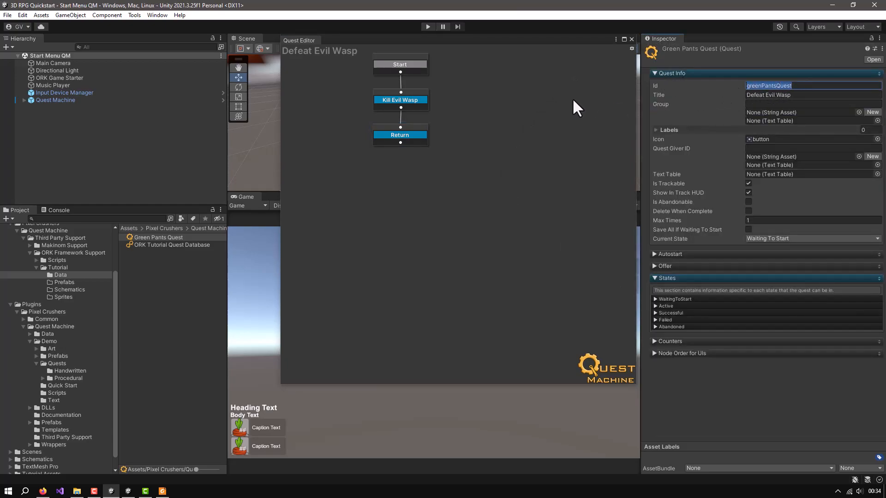
click(414, 130)
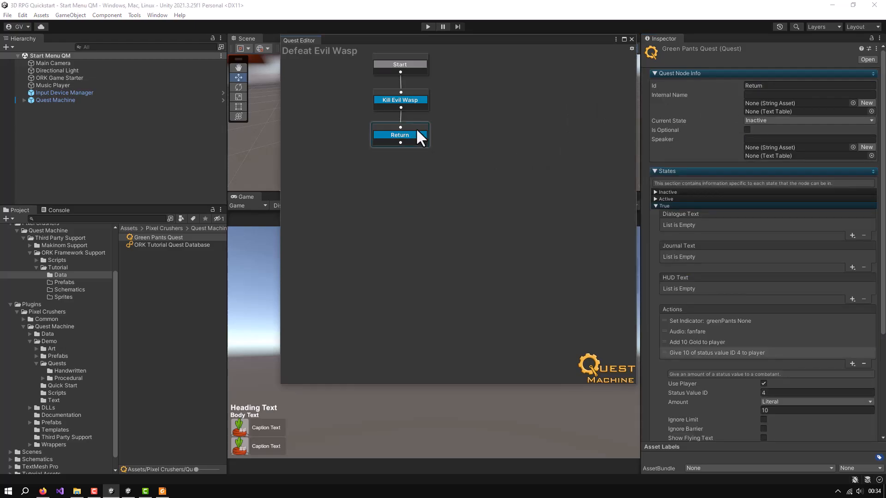
scroll(824, 307, down, 5)
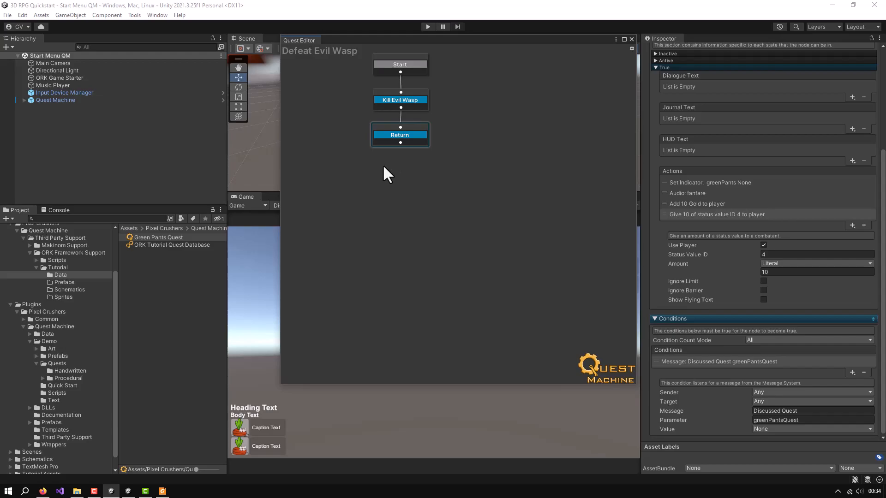
key(ctrl+s)
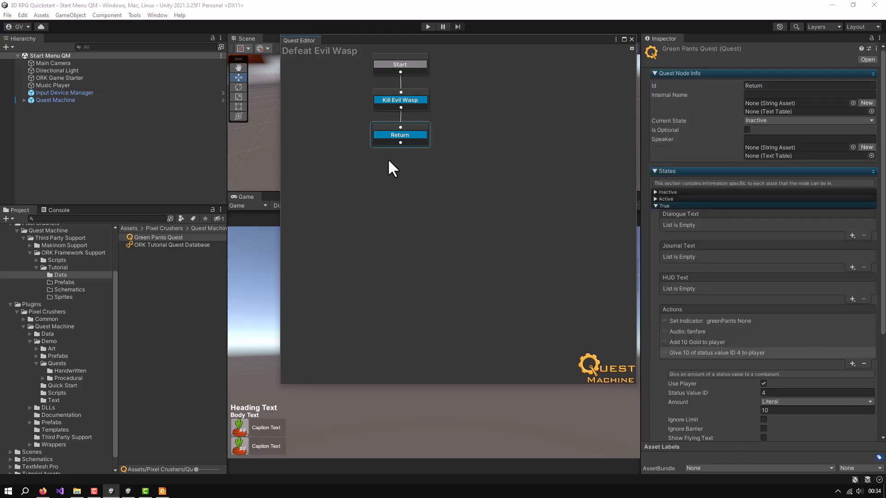
Add a Success node below the Return node and connect the Return node to it
right_click(388, 158)
mouse_move(414, 166)
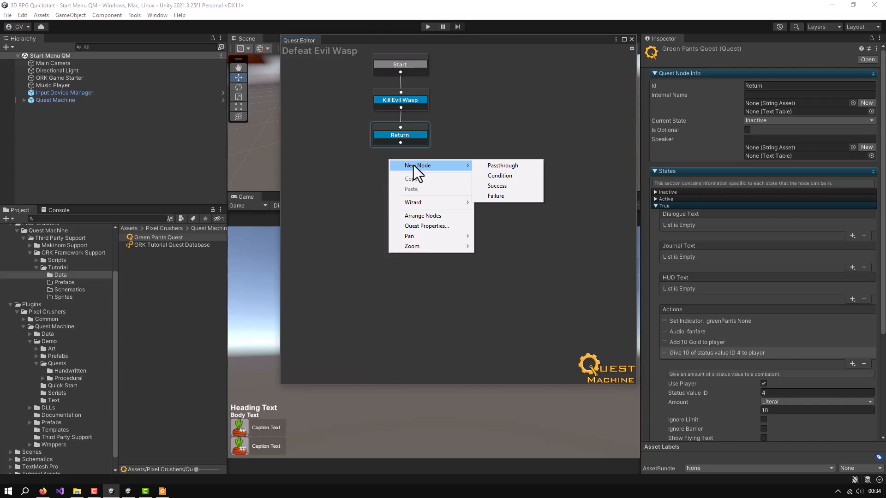
click(494, 185)
mouse_move(407, 155)
mouse_down()
mouse_move(391, 179)
mouse_move(399, 149)
mouse_up()
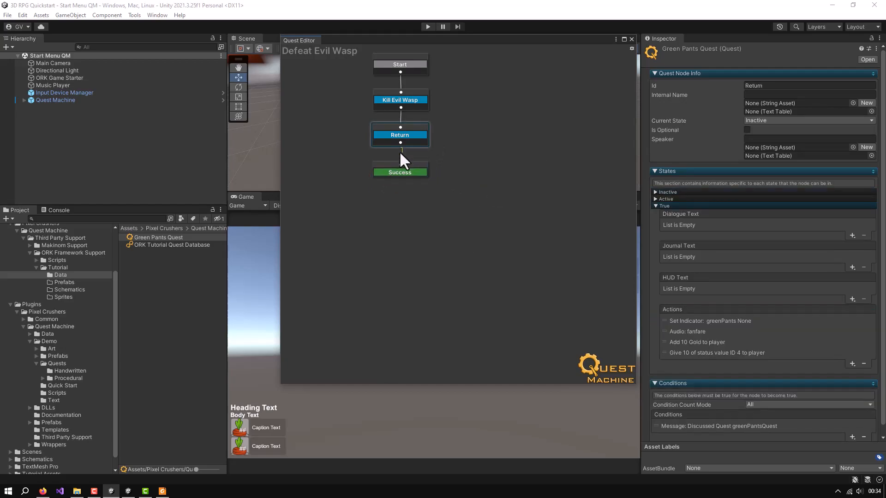
Add a Body Text entry to the journal text of the Success node's True state
click(414, 167)
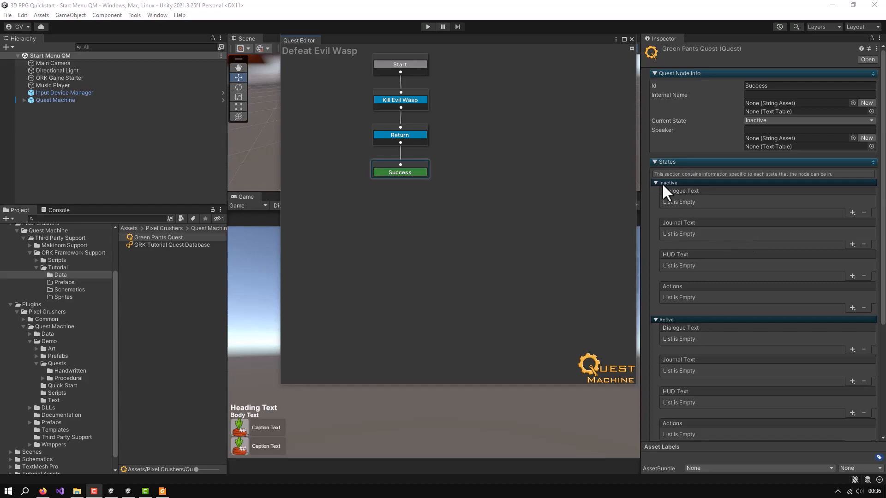
click(655, 182)
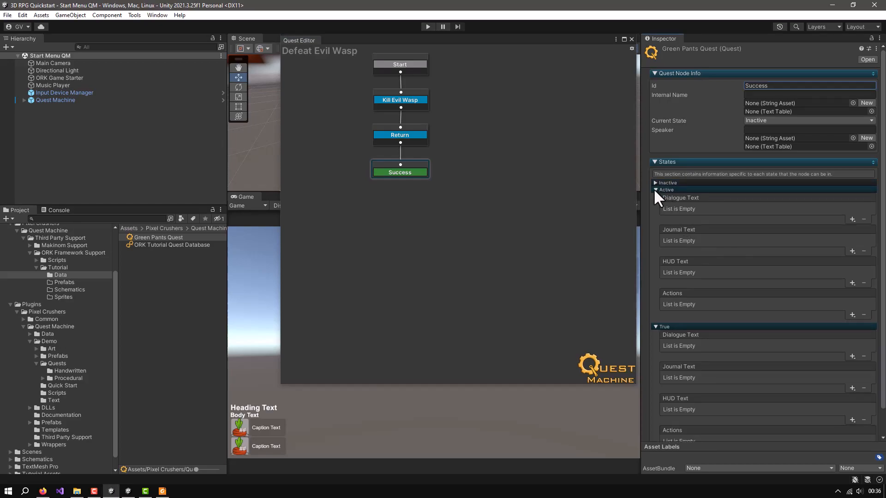
click(655, 190)
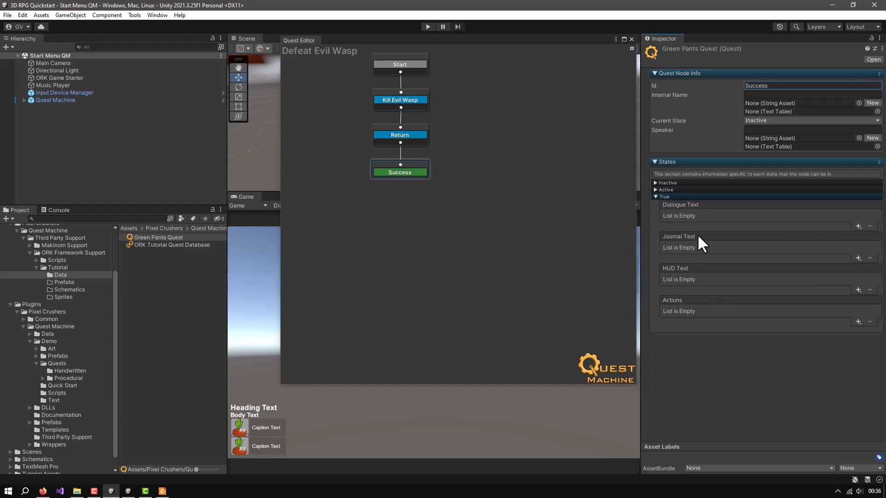
click(858, 259)
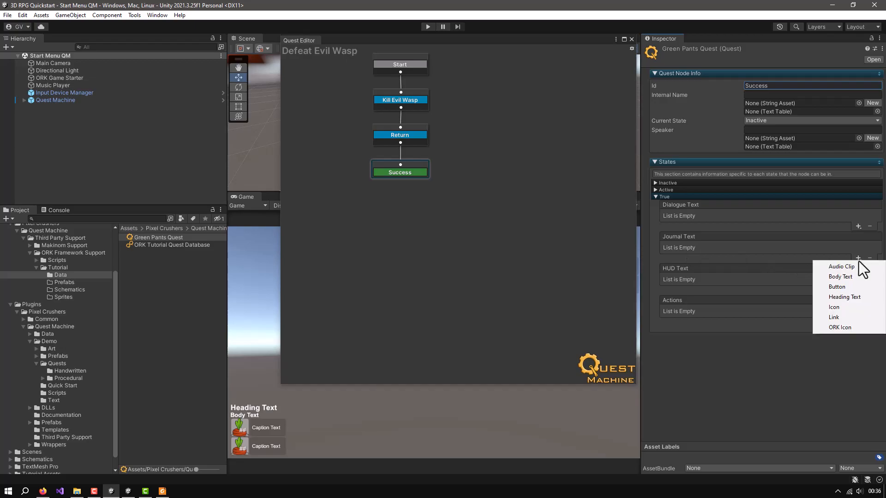
click(836, 280)
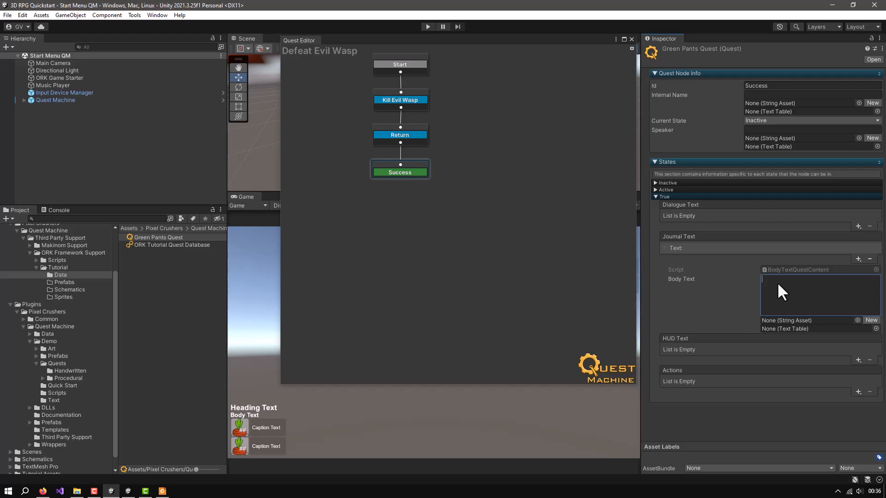
Write the Success node's journal body text as "You defeated Evil Wasp, retruned to {GUESTGIVER} and collected your reward."
text(Yo)
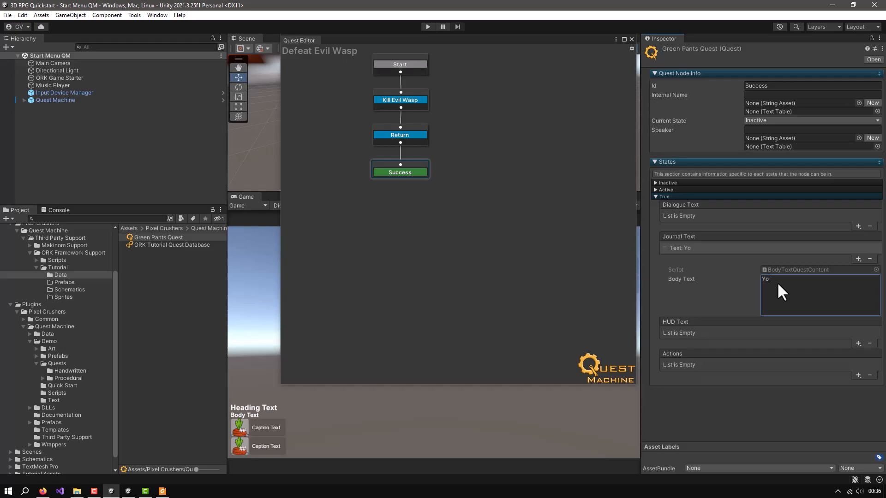
text(u defeated Evil Wasp , retrun)
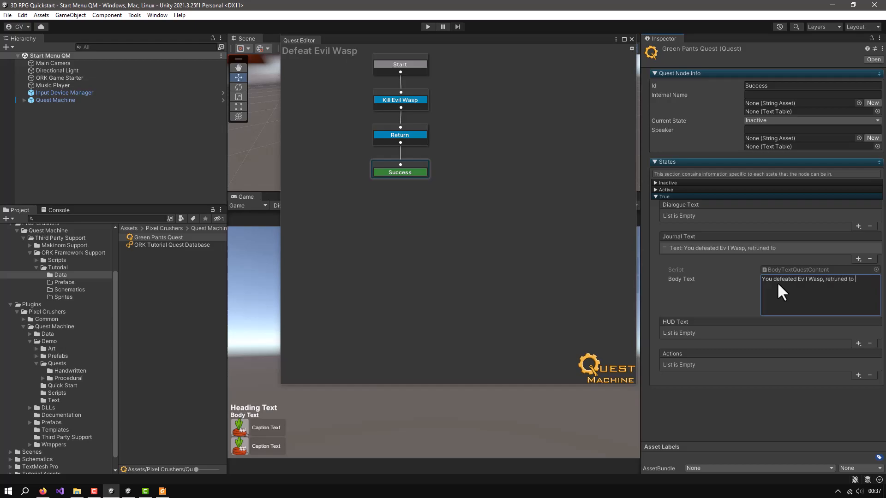
text(ed to {GUESTGIVER} and collec)
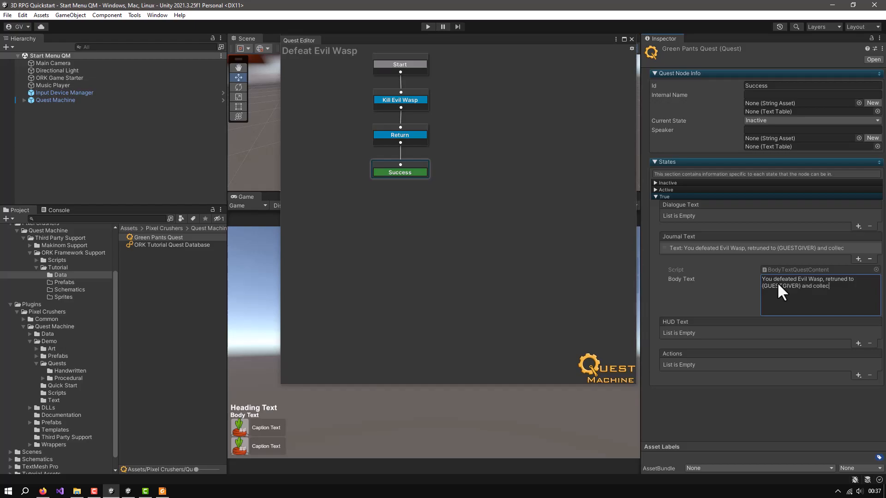
text(ted your reward.)
click(506, 215)
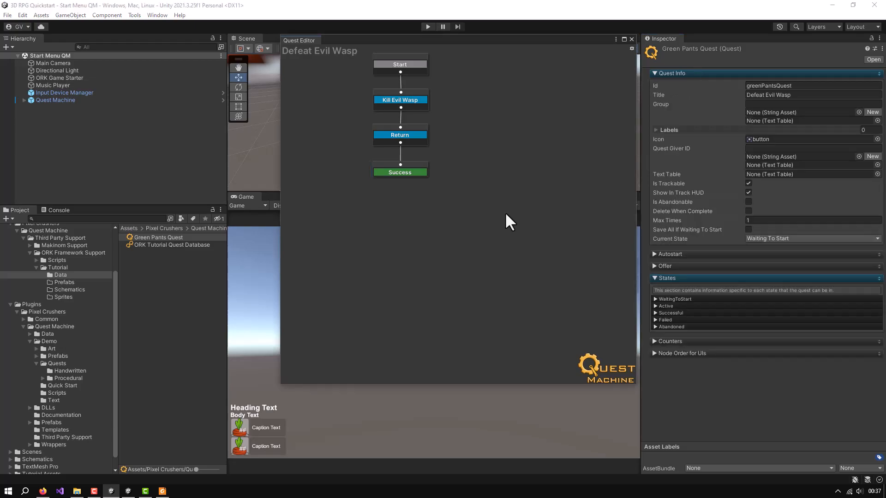
Review the Success and Start nodes' settings and close the Quest Editor
click(418, 172)
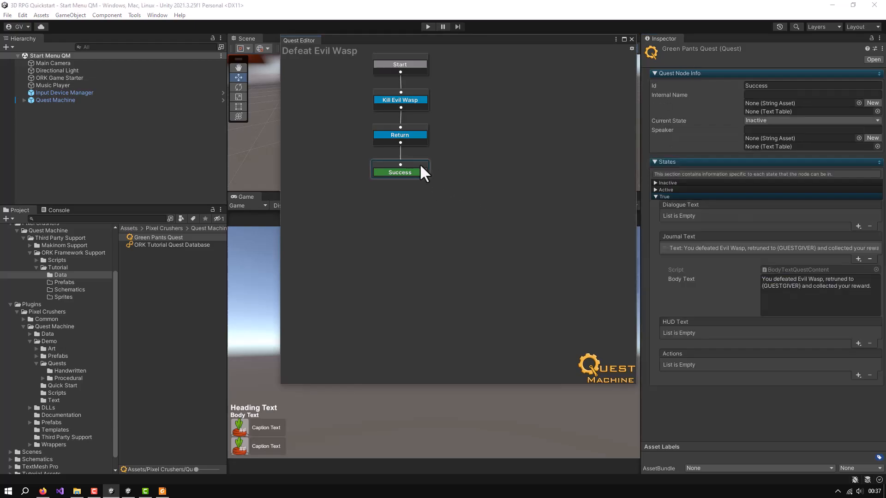
click(412, 67)
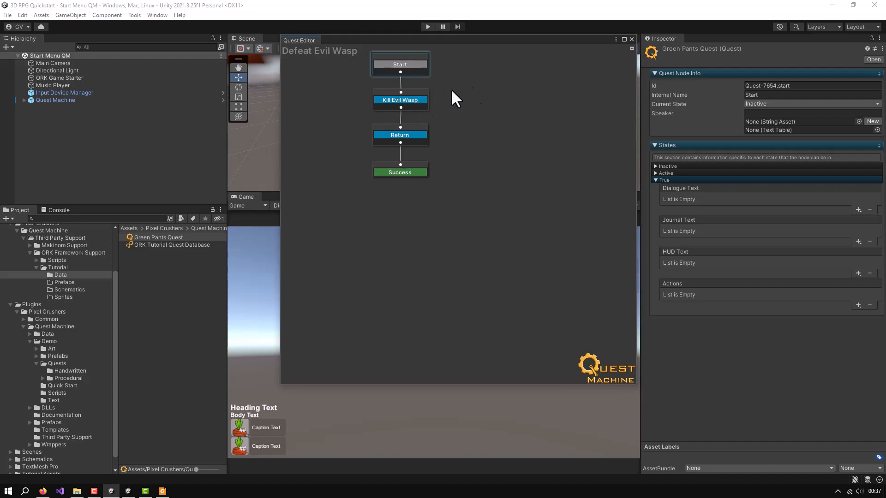
click(632, 39)
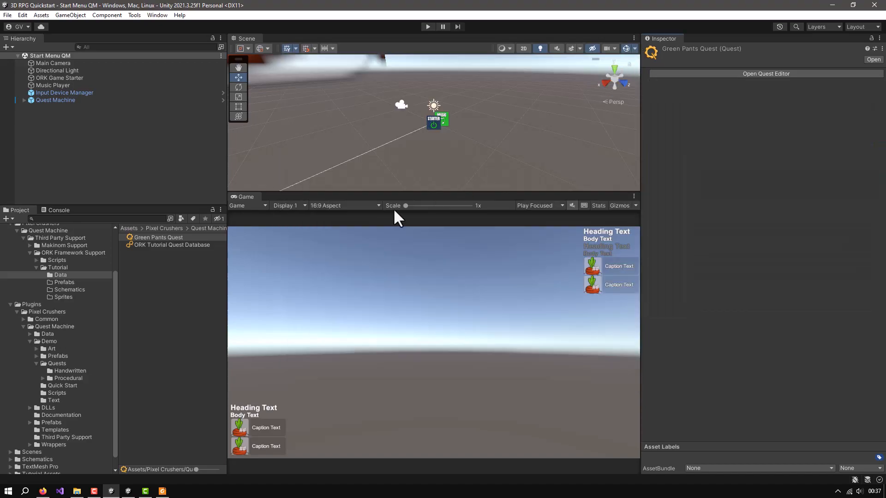
Inspect the quest assets in ORK Tutorial Quest Database and the databases assigned to the Quest Machine object
click(147, 245)
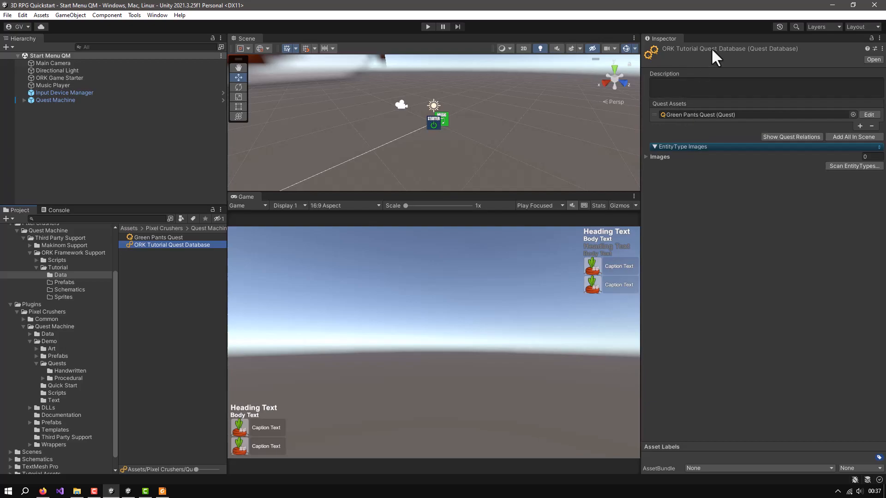
click(53, 100)
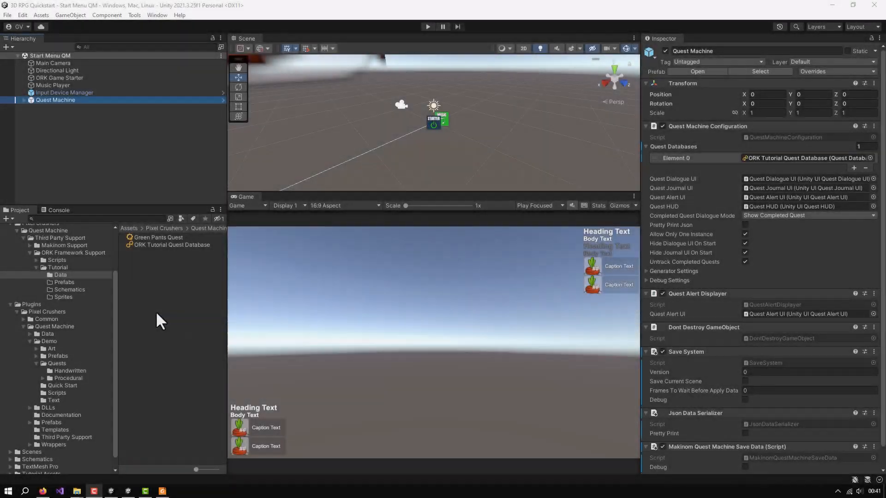
Import the Evil_Wasp, GreenPants and Warrior portrait images with their meta files from File Explorer into the tutorial's Sprites folder
click(58, 297)
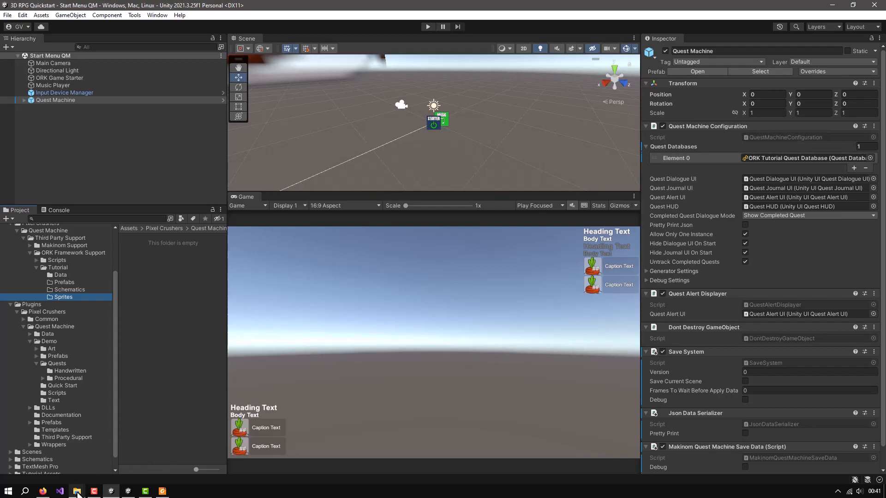
mouse_move(80, 481)
click(124, 467)
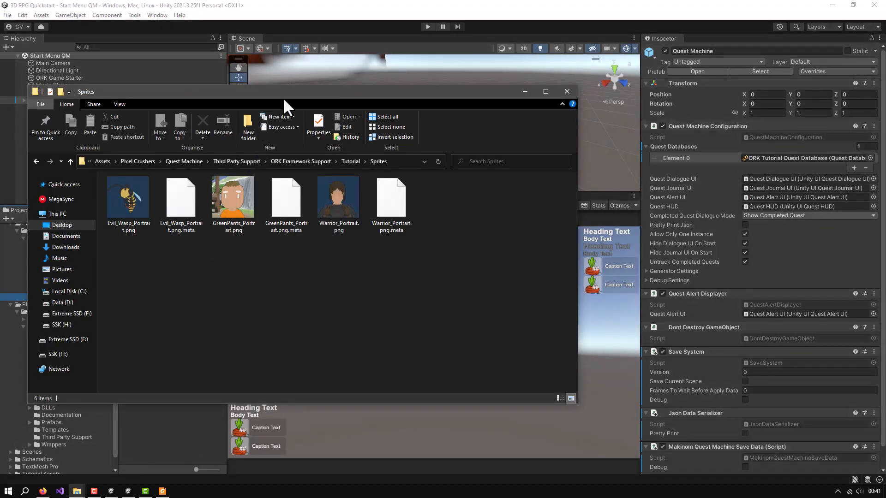
drag(362, 97, 558, 128)
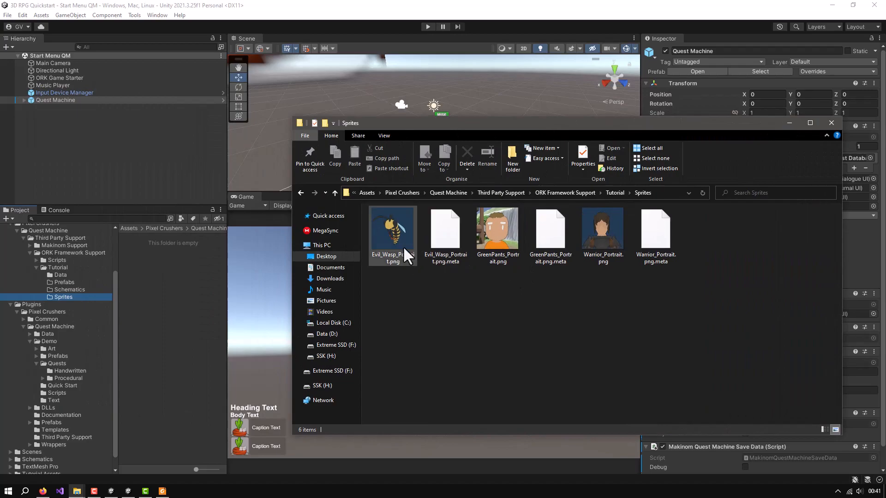
click(402, 230)
shift+click(654, 234)
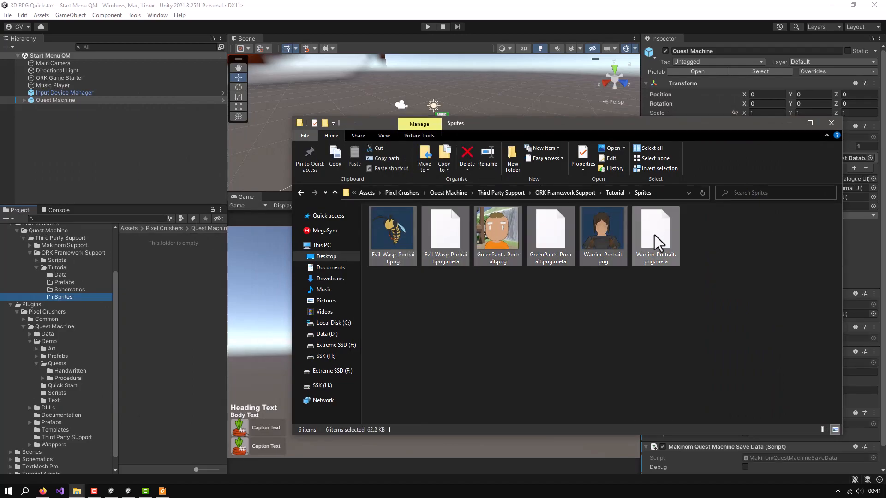
drag(399, 232, 151, 294)
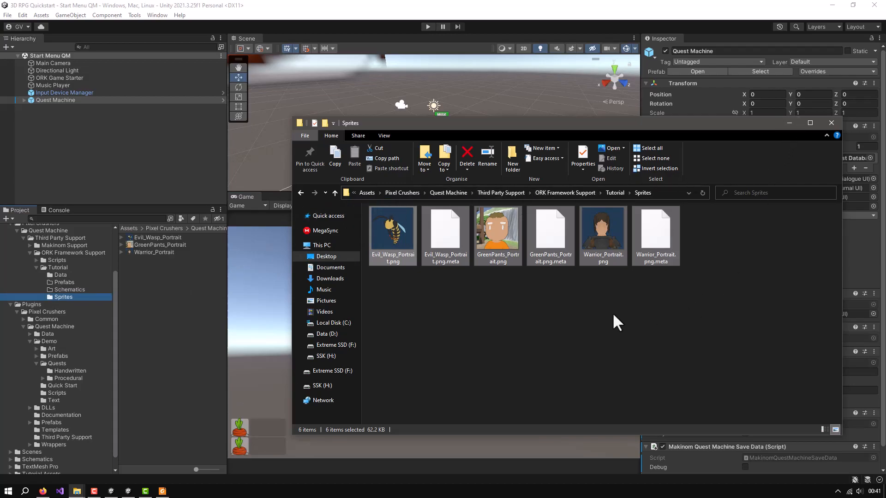
click(616, 291)
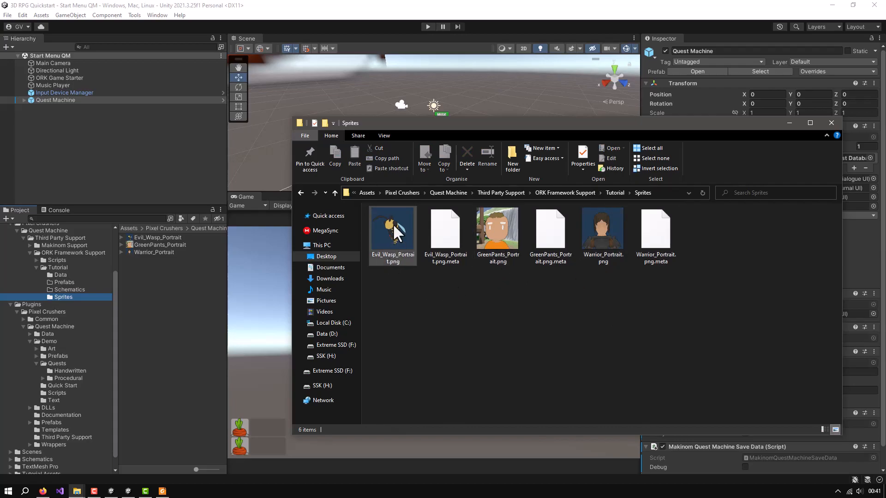
click(789, 124)
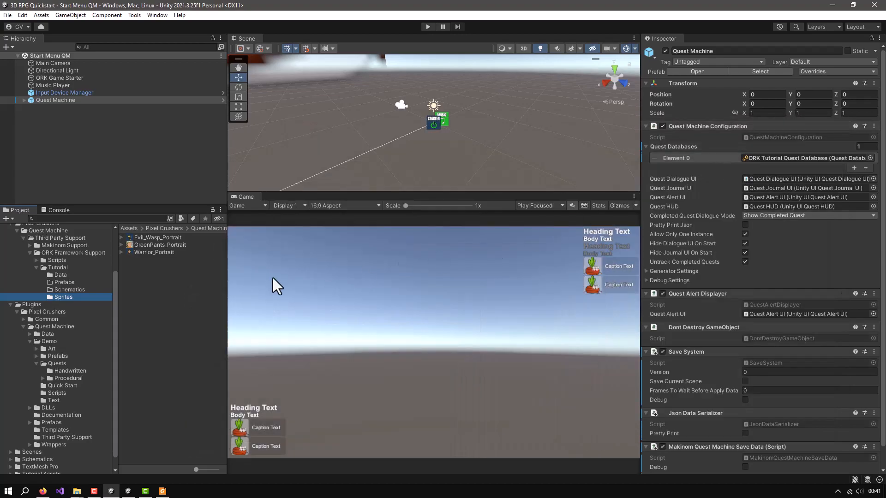
Locate the prefab used by the Fighter combatant in the project through the Makinom editor, and close the editor
click(151, 14)
mouse_move(168, 165)
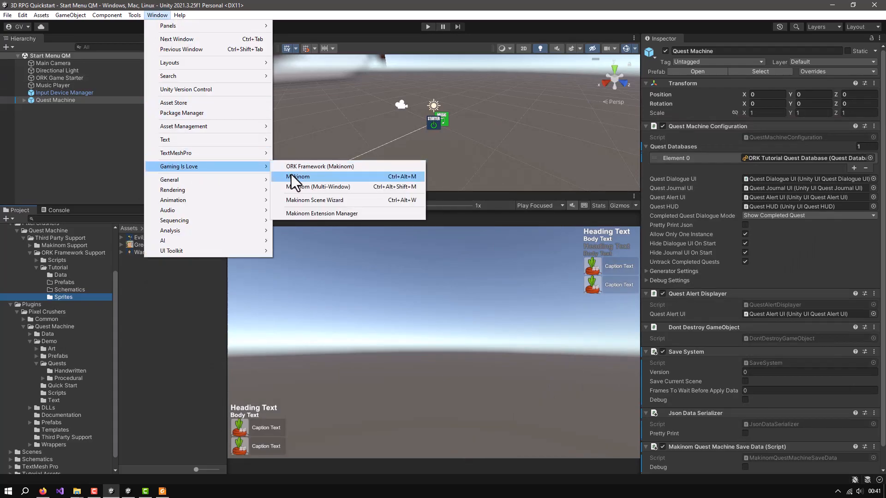
click(323, 178)
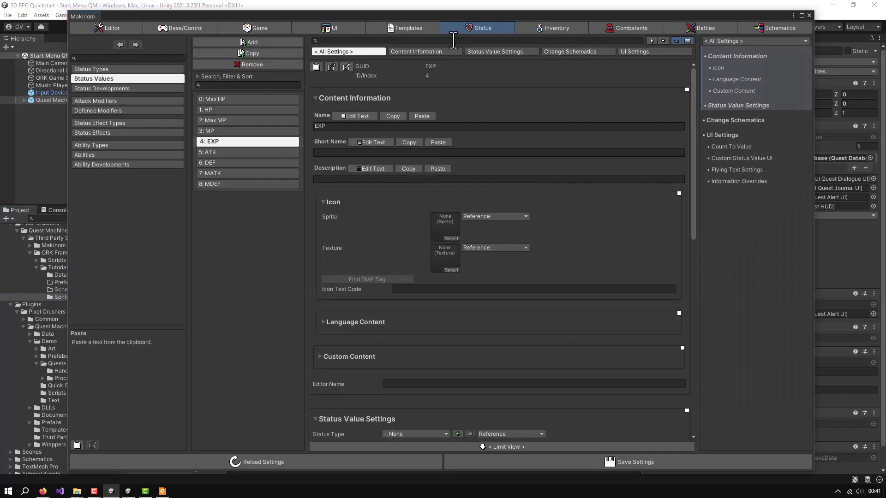
click(612, 27)
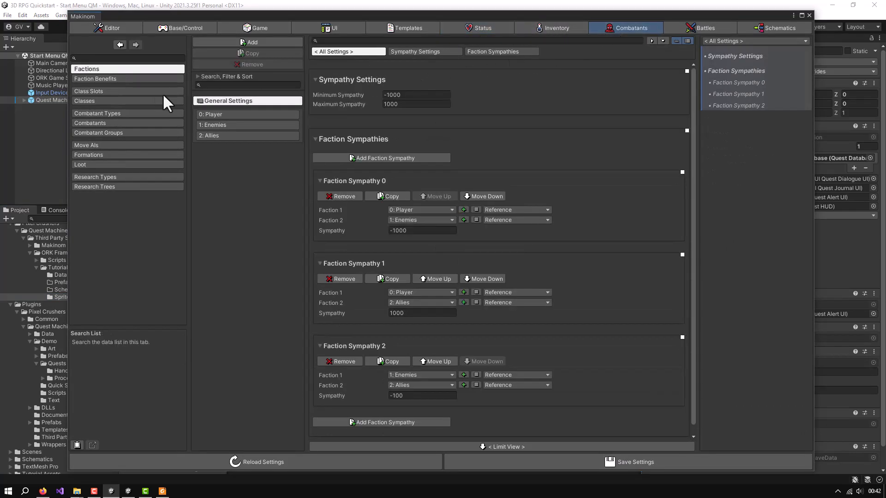
click(89, 122)
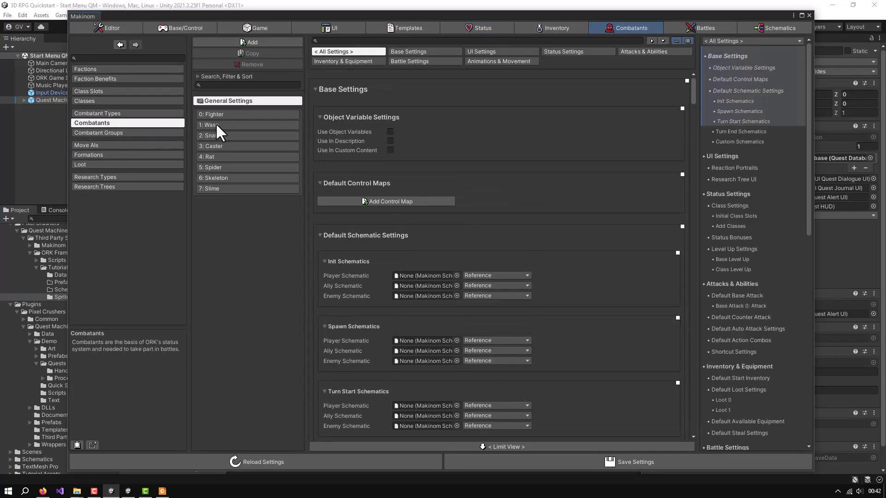
click(228, 115)
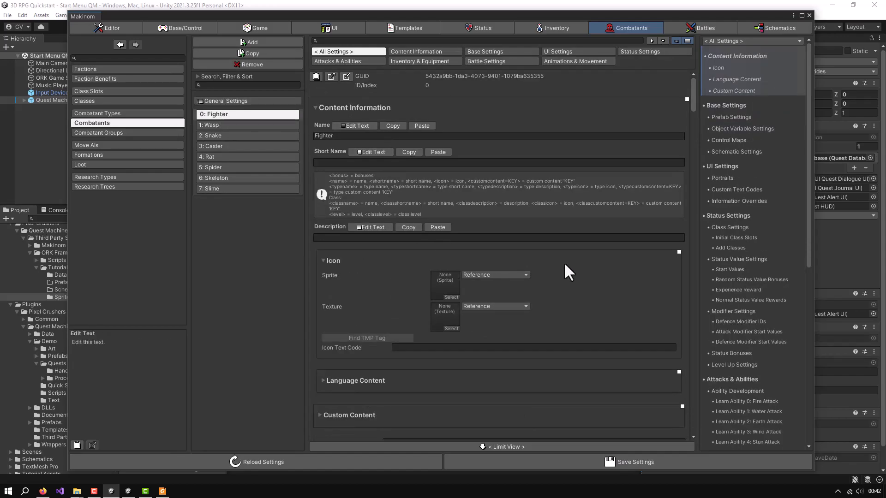
scroll(565, 240, down, 10)
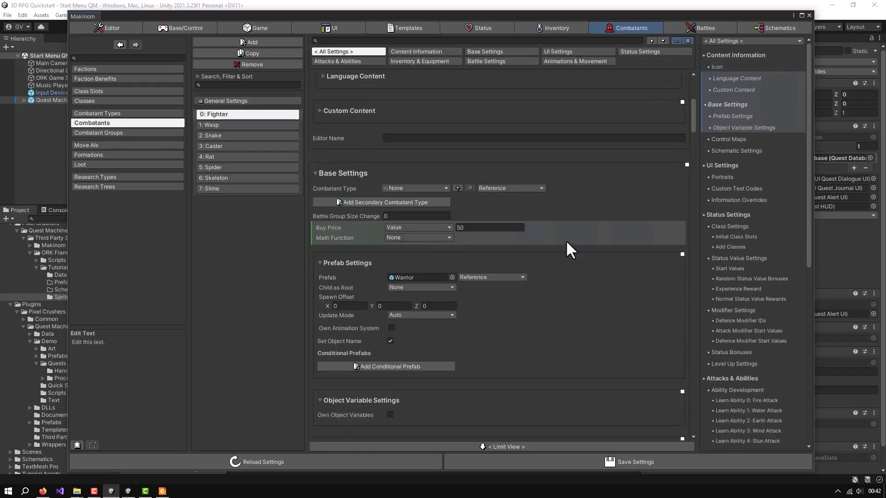
click(406, 277)
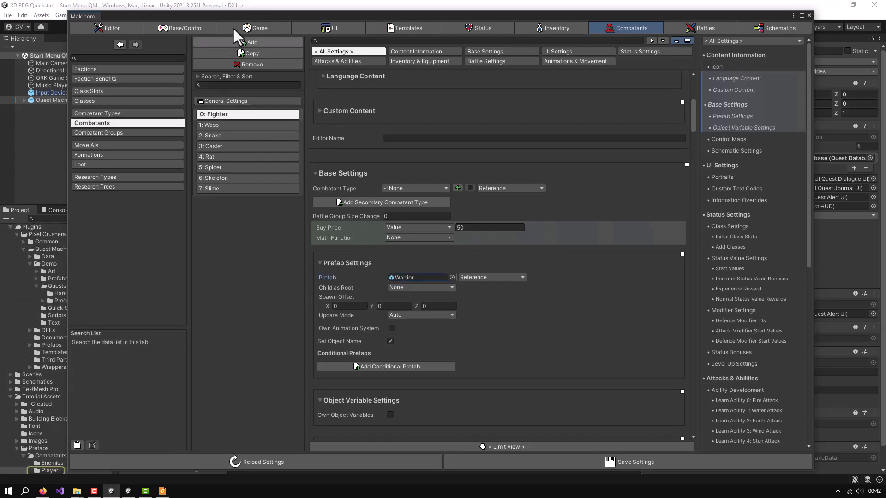
drag(241, 18, 409, 16)
drag(390, 15, 386, 13)
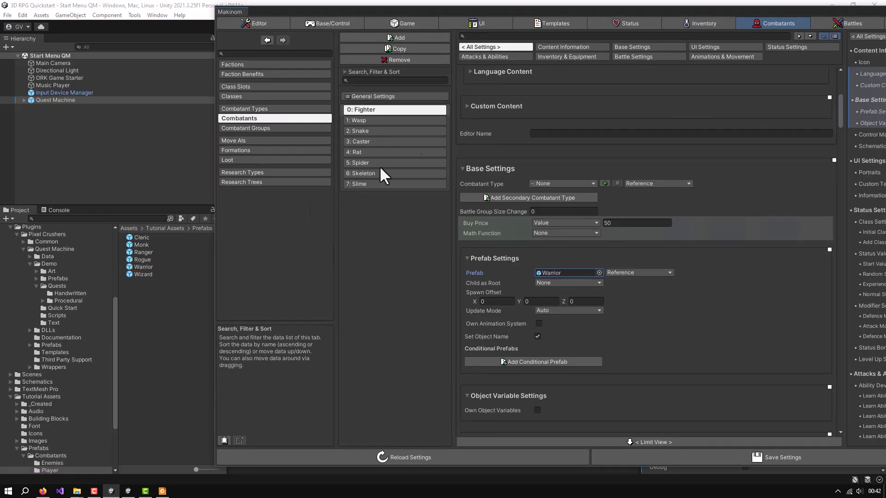
drag(767, 10, 661, 9)
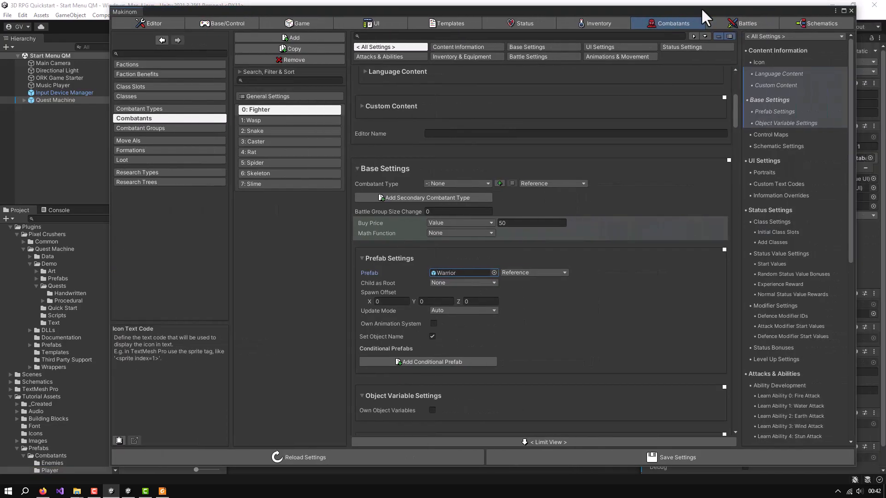
click(852, 10)
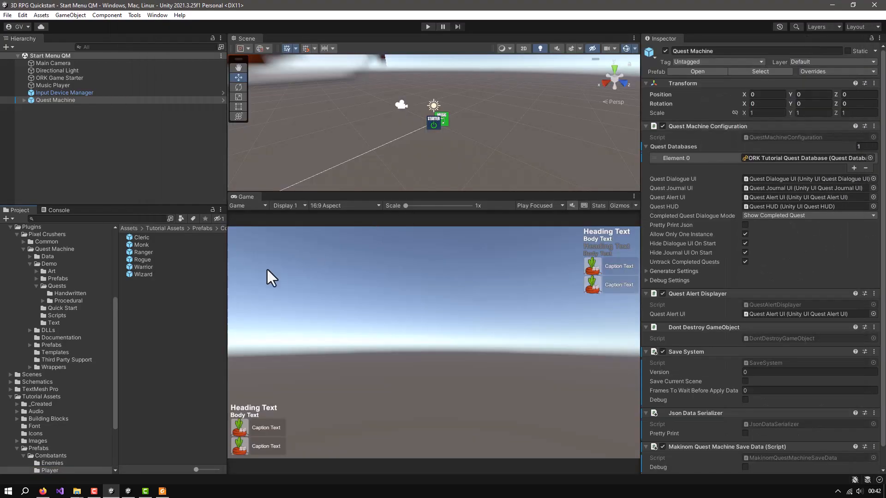
Duplicate the Warrior prefab and move the copy into the Prefabs folder of the ORK Framework Support tutorial
click(135, 266)
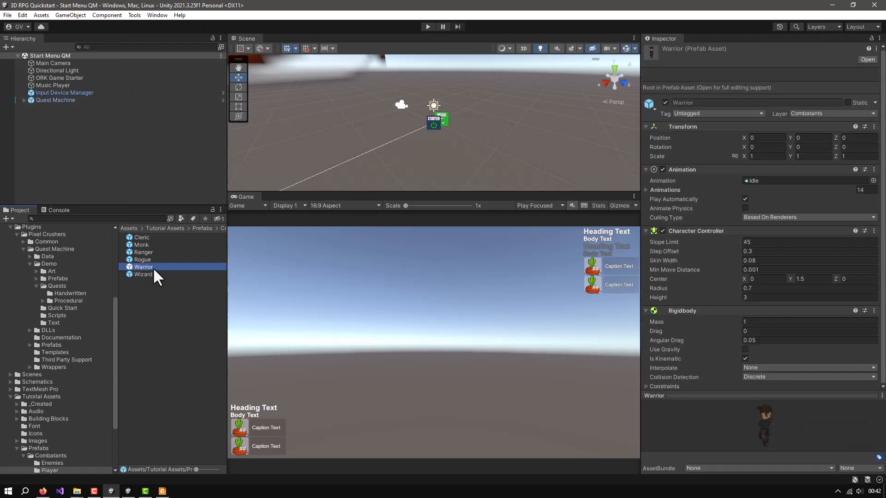
key(ctrl+d)
scroll(76, 309, up, 6)
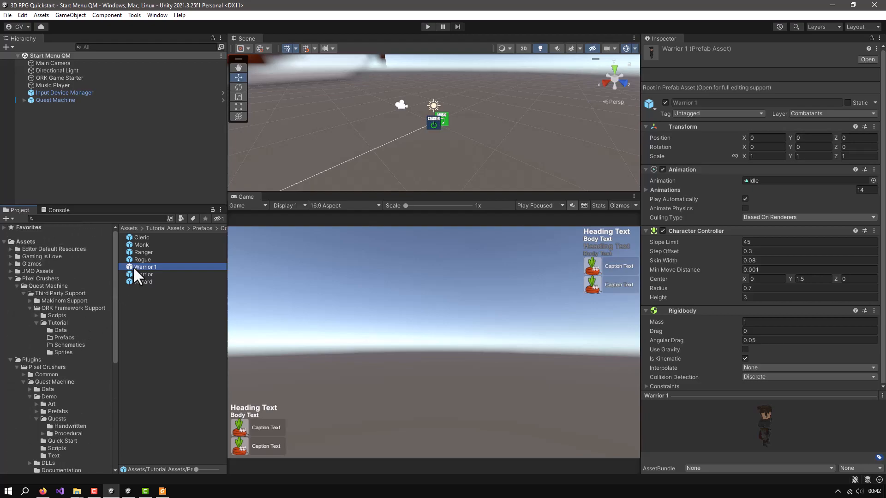
drag(130, 266, 62, 337)
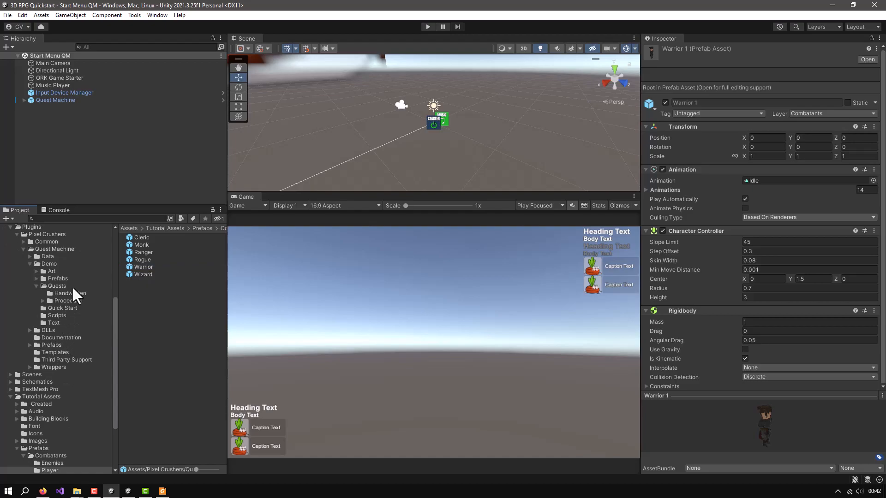
scroll(73, 283, up, 6)
click(60, 337)
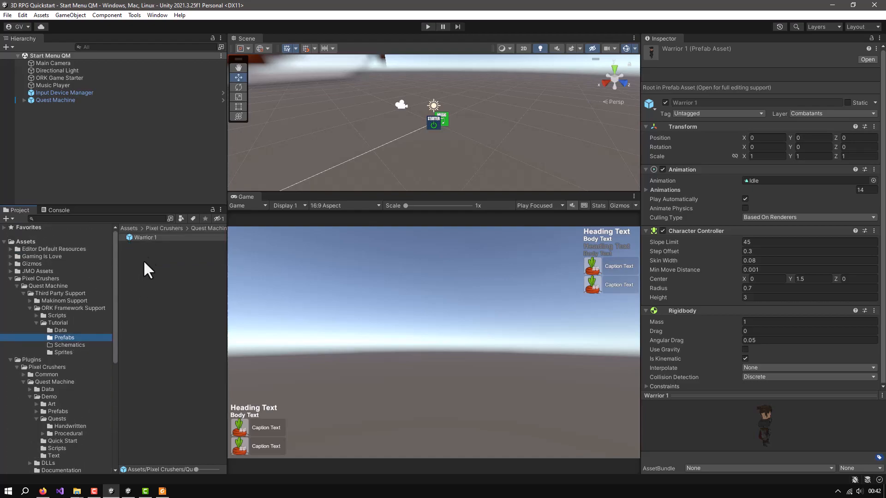
Rename the copied warrior prefab as Warrior QM
click(146, 237)
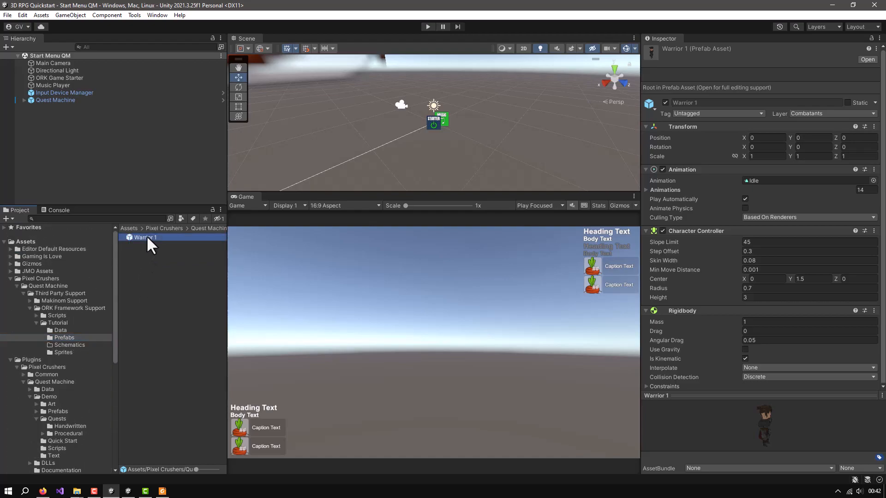
click(146, 236)
click(163, 237)
key(BackSpace)
text(QM)
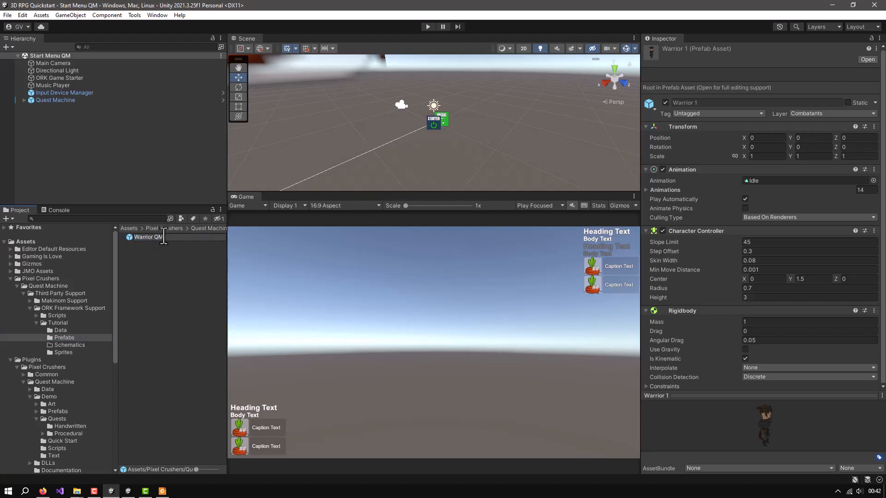
key(Return)
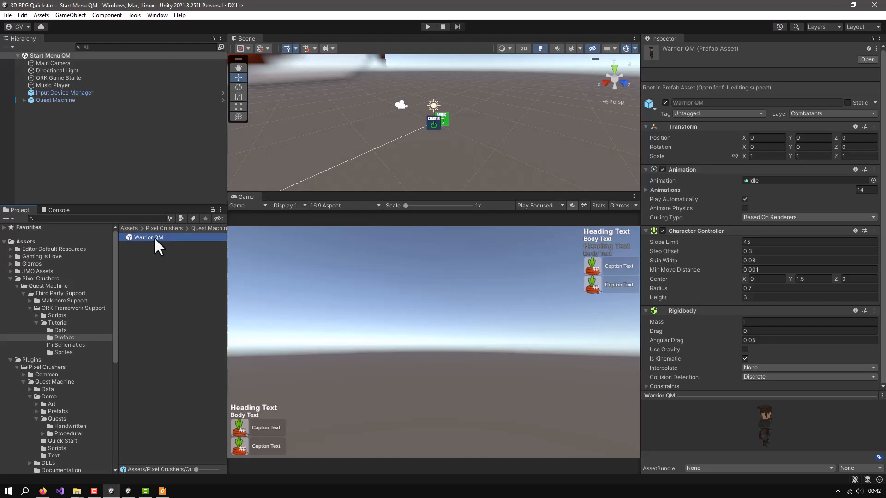
Open the Warrior QM prefab for editing and collapse its CharacterArmature hierarchy and its Animation, Character Controller and Rigidbody components
click(868, 59)
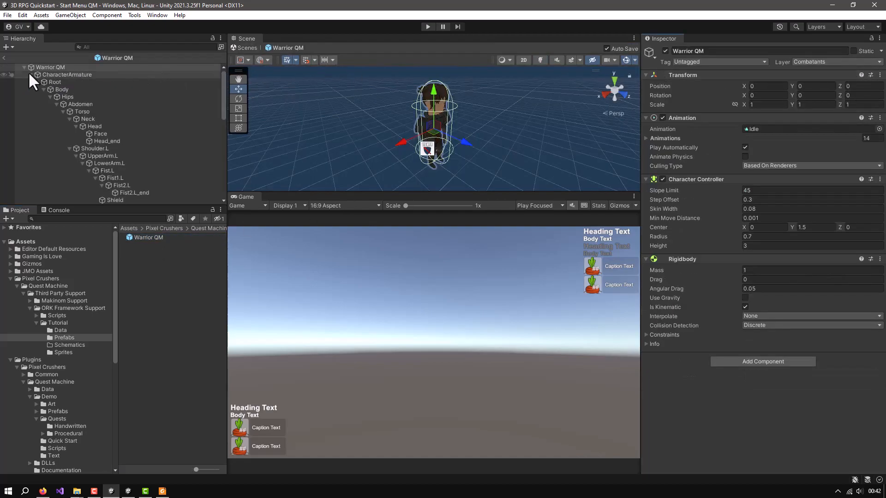
click(30, 74)
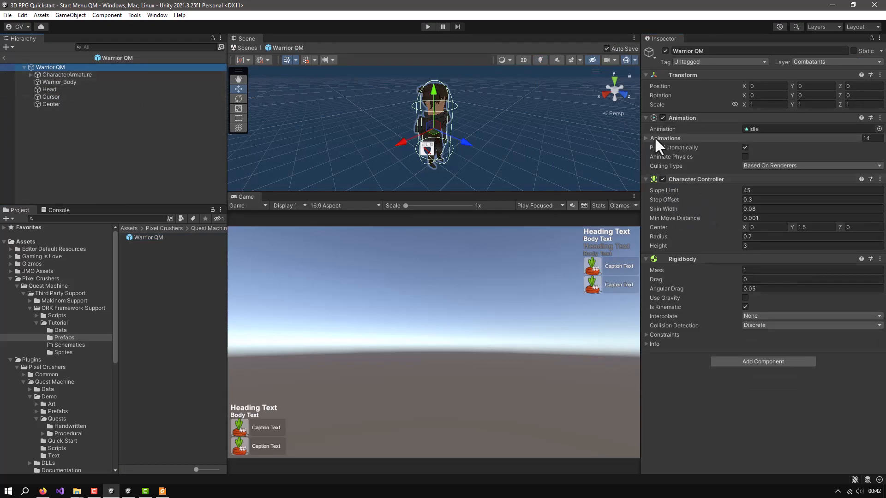
click(644, 118)
click(644, 128)
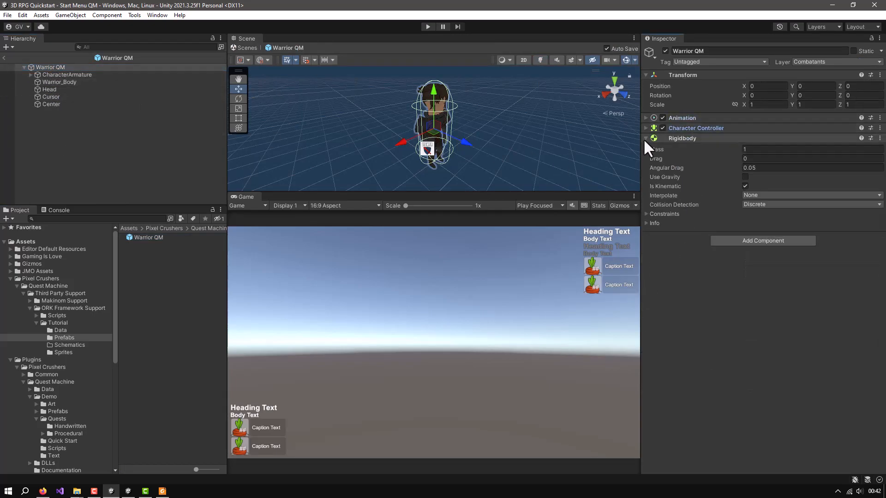
click(644, 138)
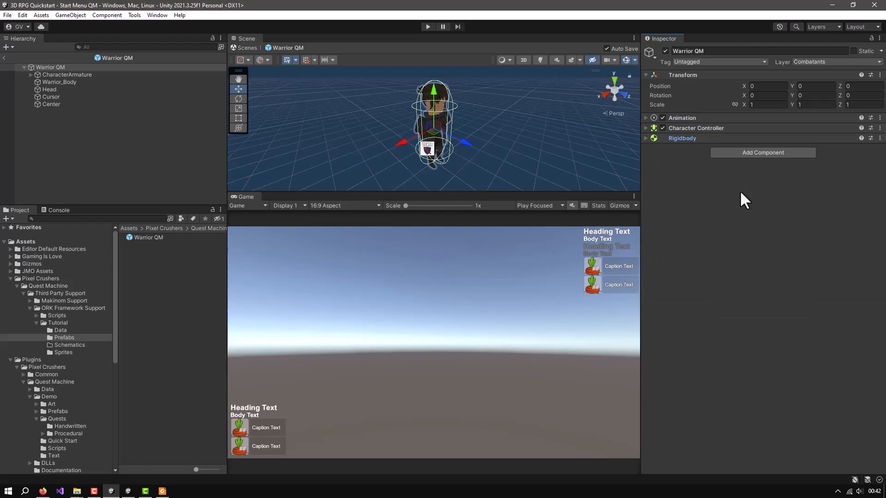
Add a Quest Journal For ORK component to the Warrior QM prefab
click(748, 153)
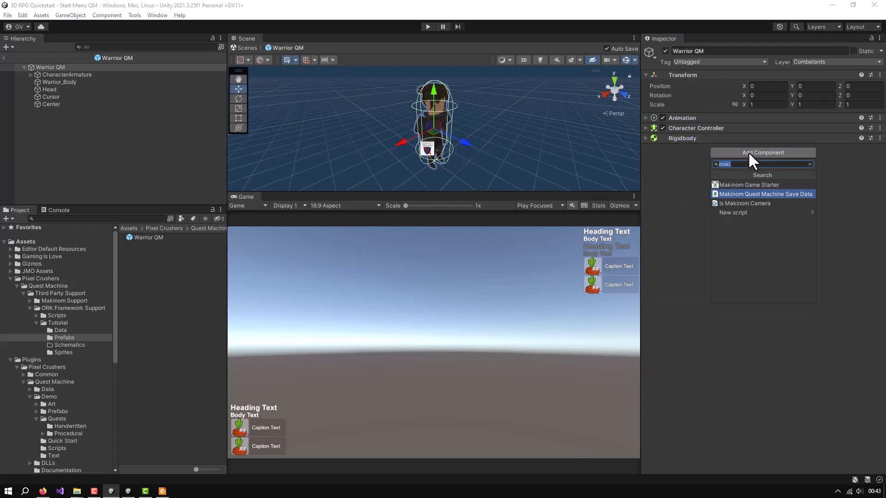
text(QUEST)
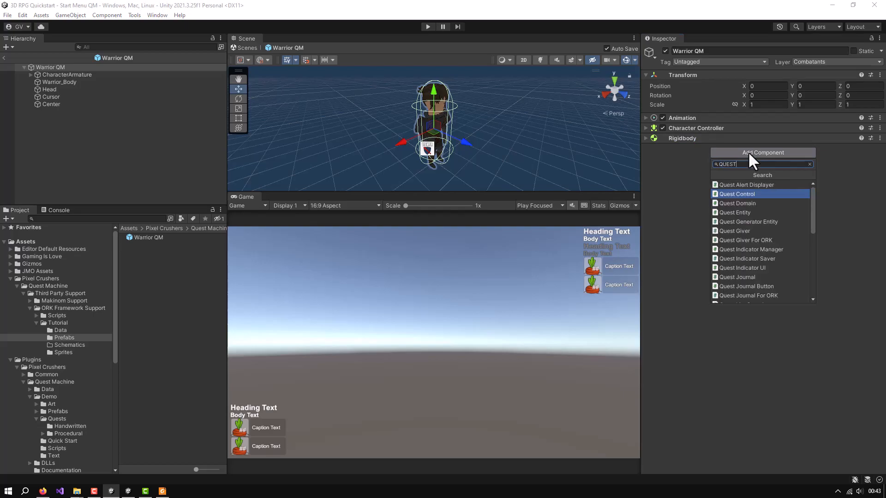
text( JOU)
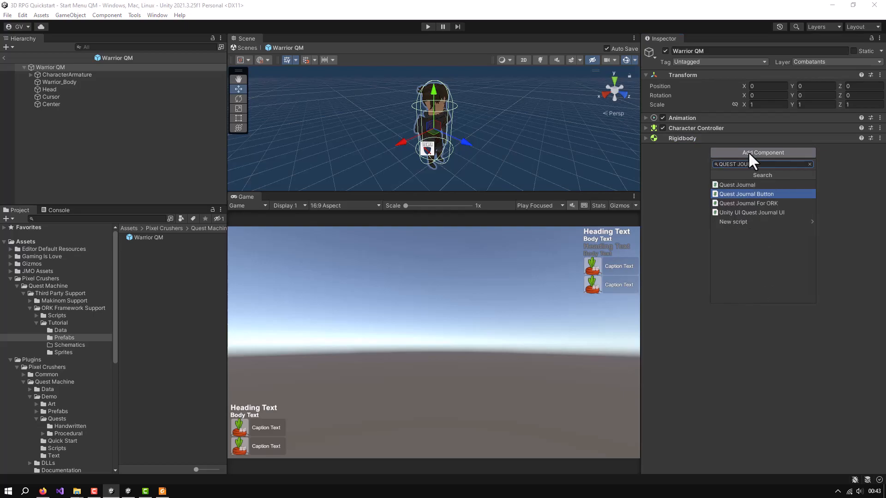
text(R)
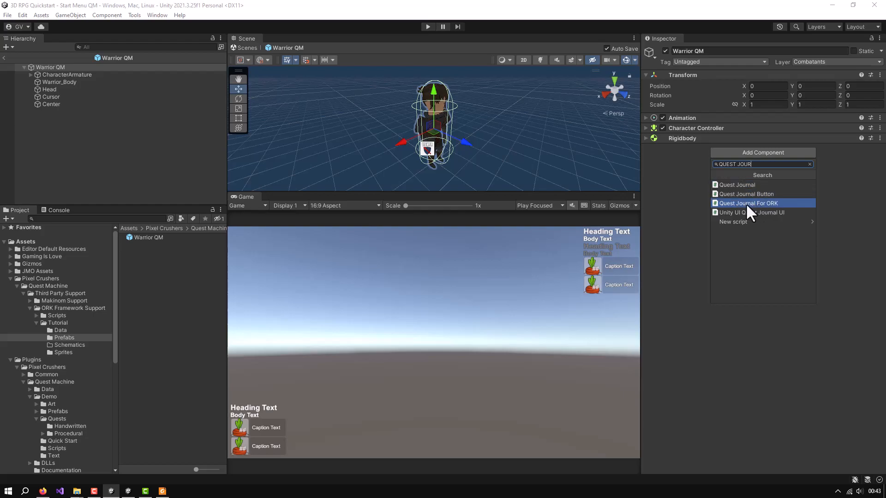
click(746, 204)
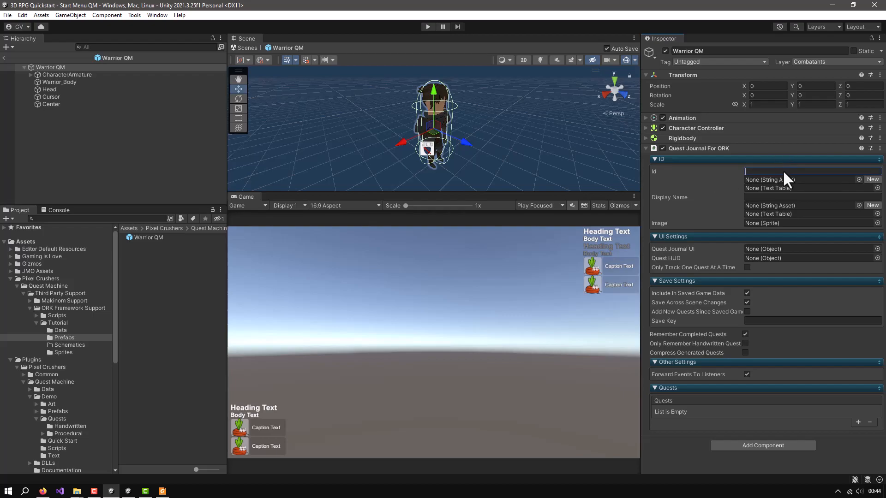
Set the Quest Journal For ORK component's Id to Player
text(pLA)
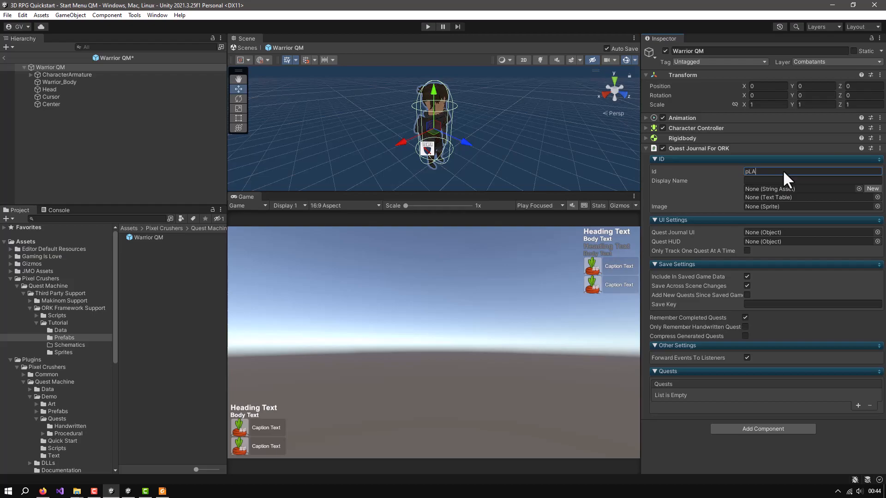
key(BackSpace)
key(BackSpace)
key(BackSpace)
text(Pla)
click(765, 181)
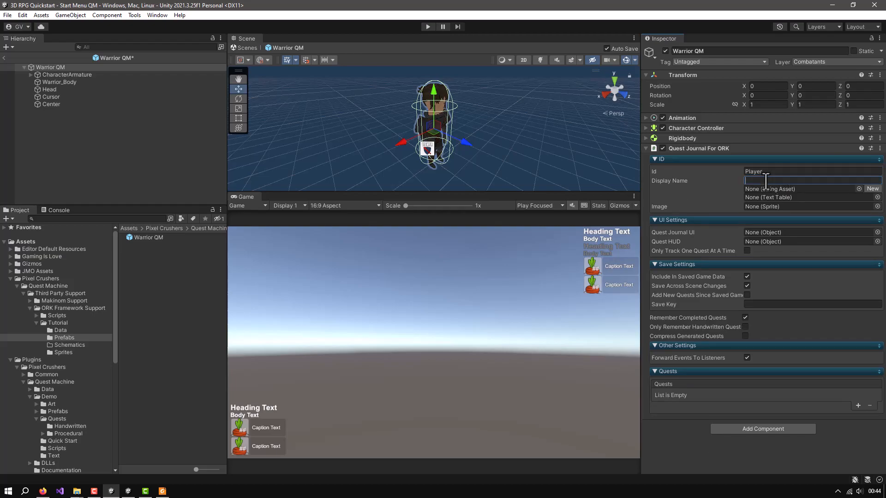
Set the quest journal's Display Name to Player and assign the Warrior_Portrait sprite from the Tutorial Sprites folder as its Image
text(Player)
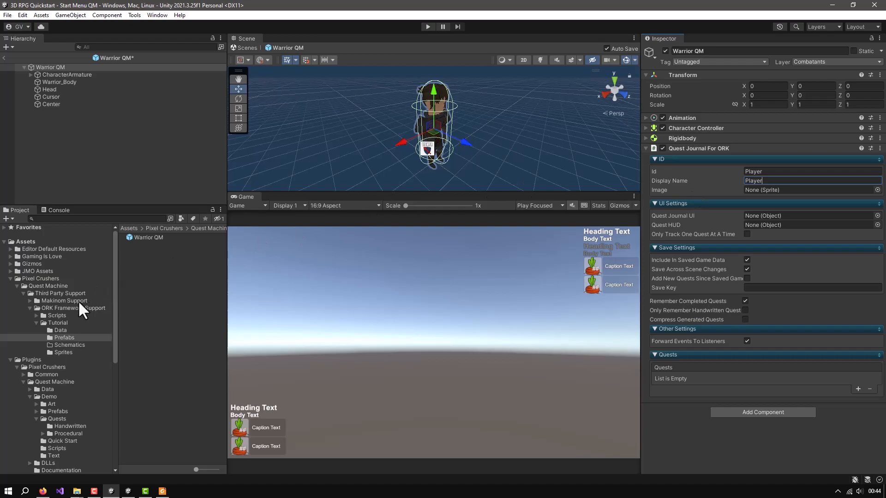
click(61, 352)
drag(145, 249, 830, 192)
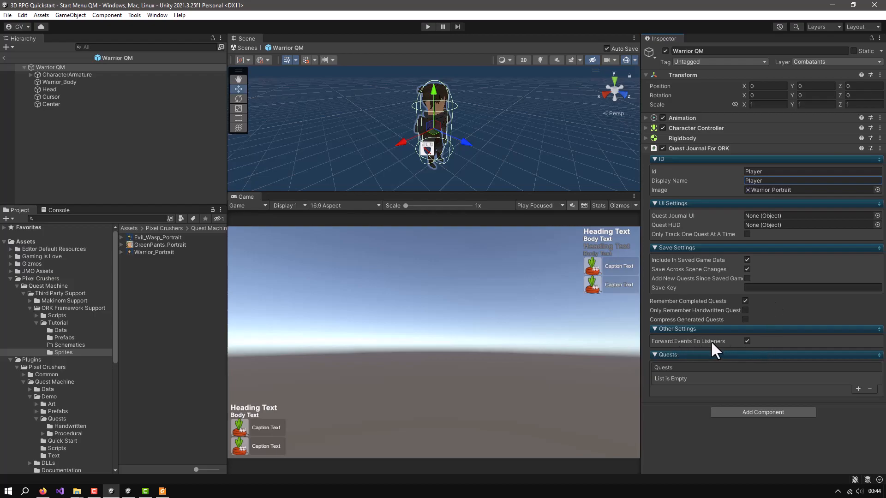
Add an ORK Events On Pause Player component to the Warrior QM prefab and return to the Start Menu QM scene
mouse_move(712, 342)
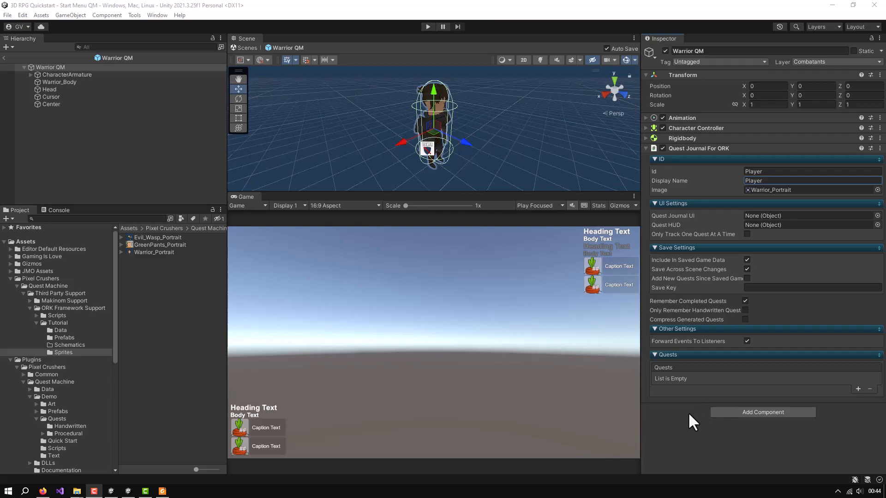
click(749, 413)
text(ork eve)
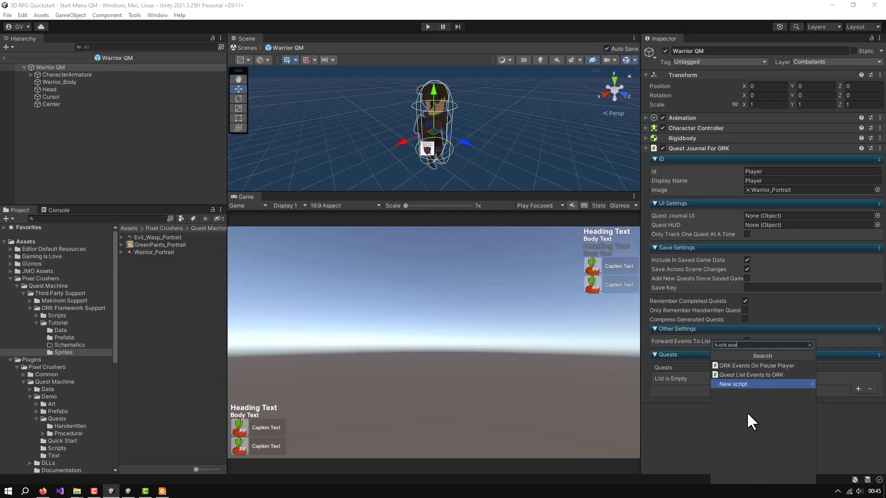
click(753, 367)
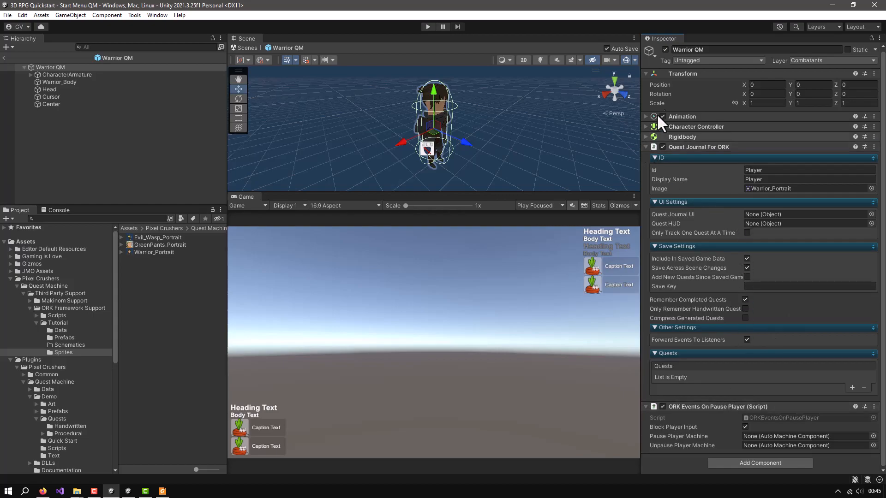
click(3, 57)
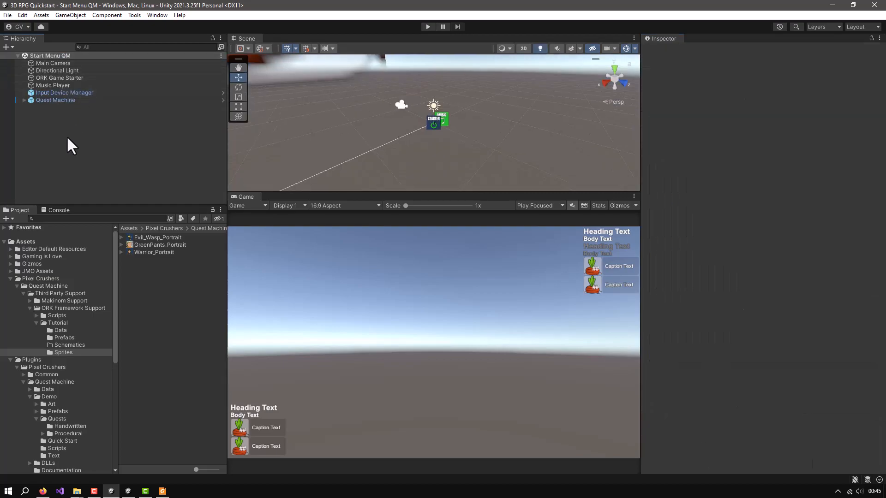
In the Makinom editor, assign the Warrior QM prefab from the Tutorial Prefabs folder to the Fighter combatant's Prefab setting
click(157, 15)
mouse_move(162, 165)
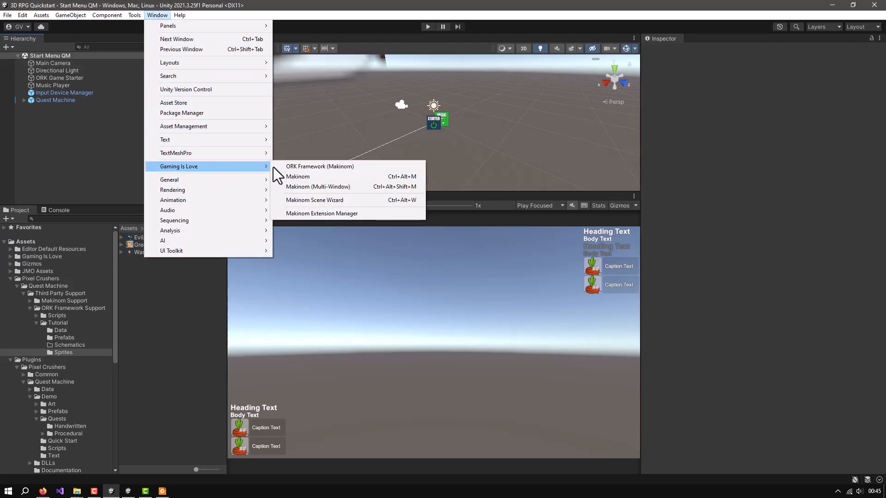
click(301, 176)
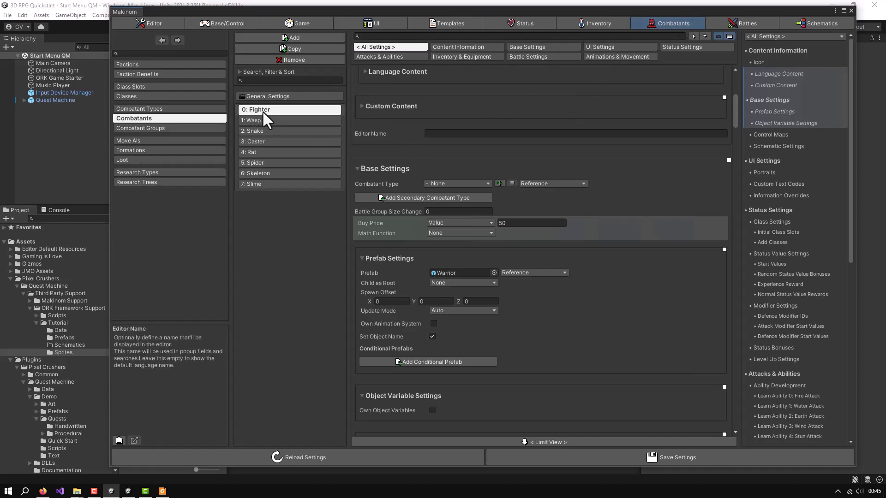
scroll(621, 257, down, 2)
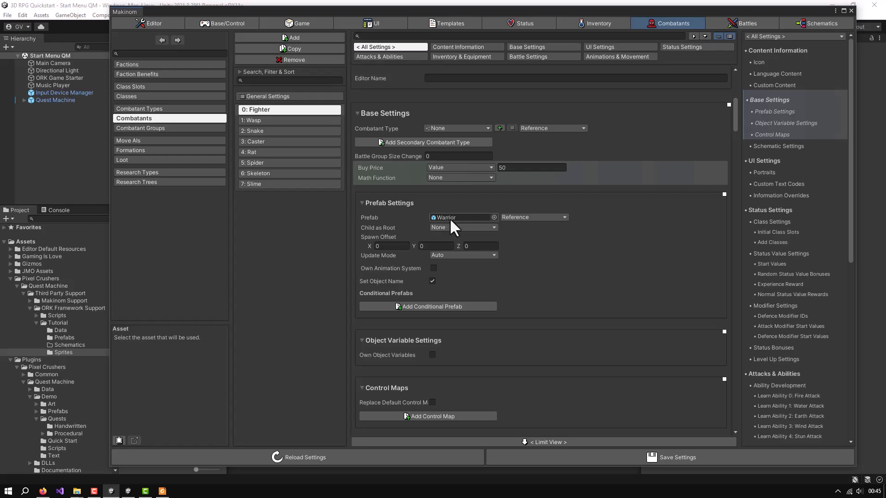
drag(464, 12, 494, 23)
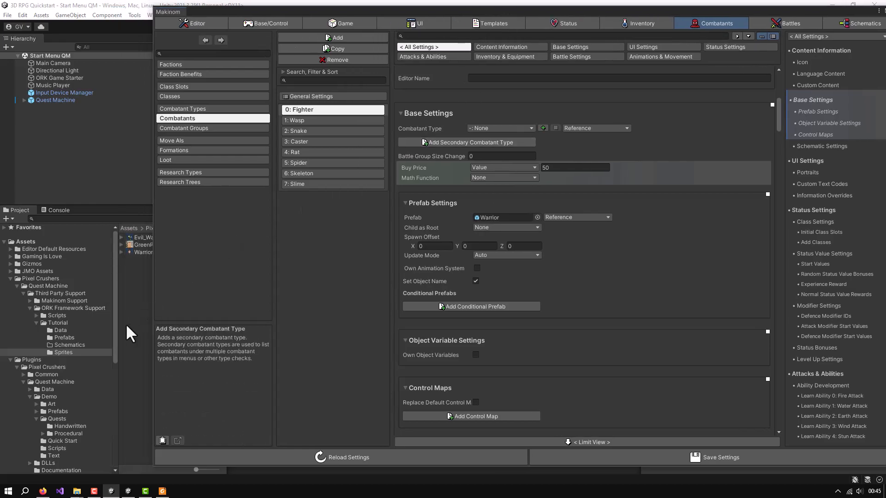
click(68, 337)
drag(140, 237, 505, 215)
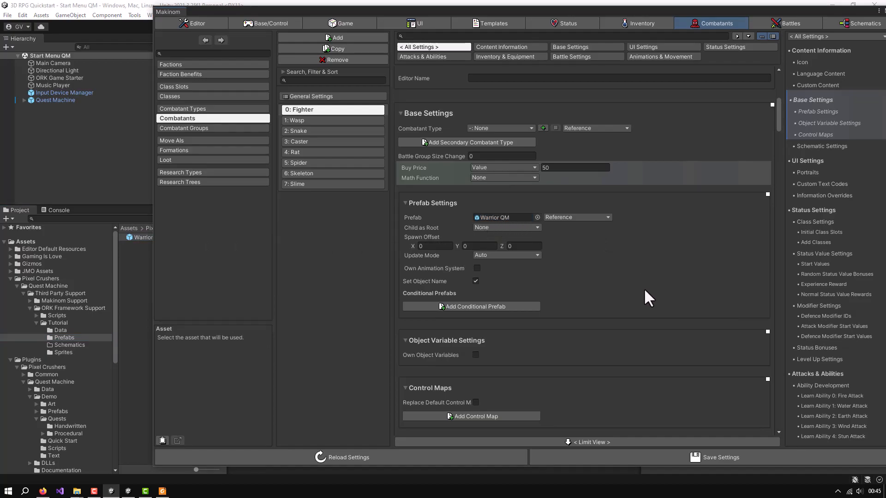
Save the changed Makinom settings without a backup and close the editor
click(645, 458)
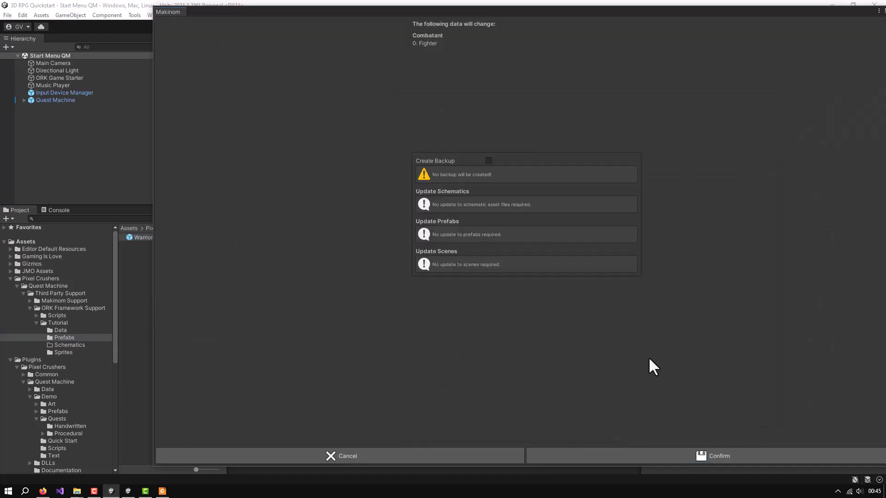
click(635, 456)
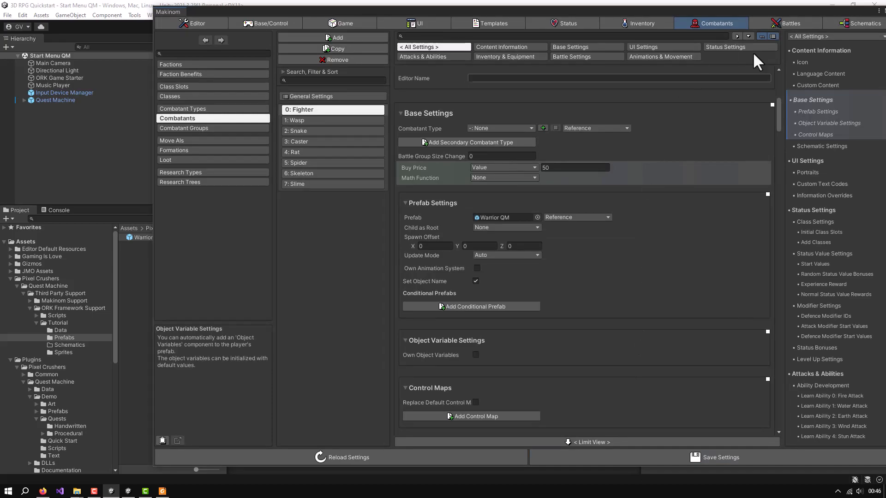
drag(843, 10, 792, 5)
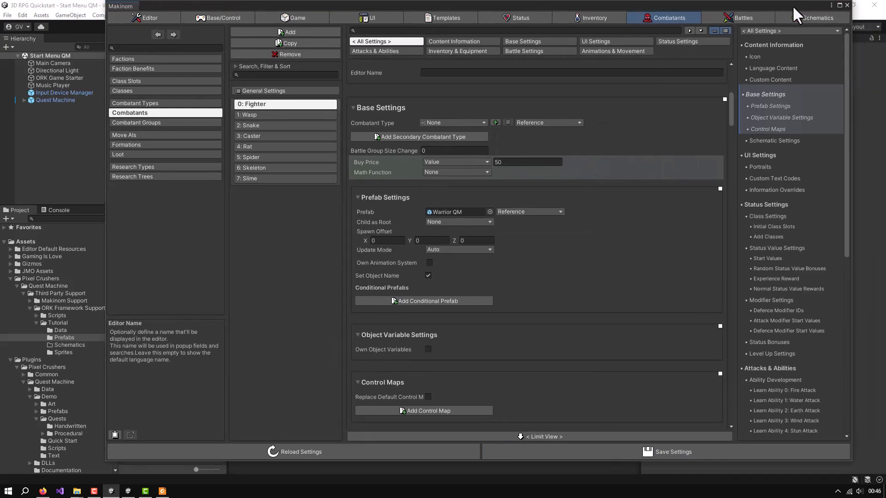
click(842, 4)
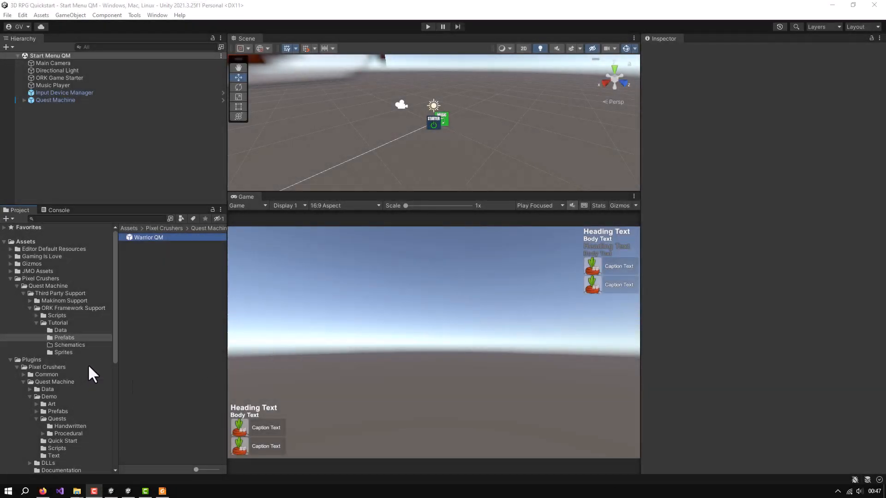
Duplicate the Casual2_Male prefab in the Tutorial Assets NPCs folder and rename the copy as GreenPants
scroll(88, 366, down, 8)
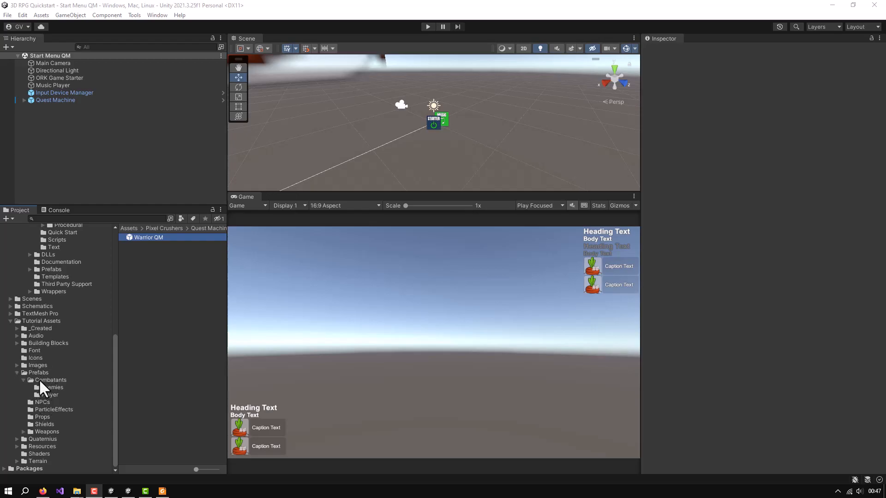
click(43, 400)
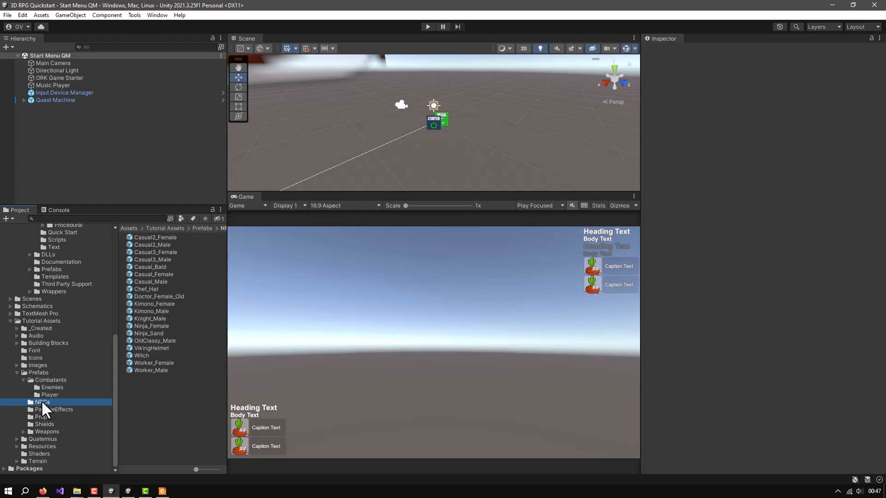
click(152, 245)
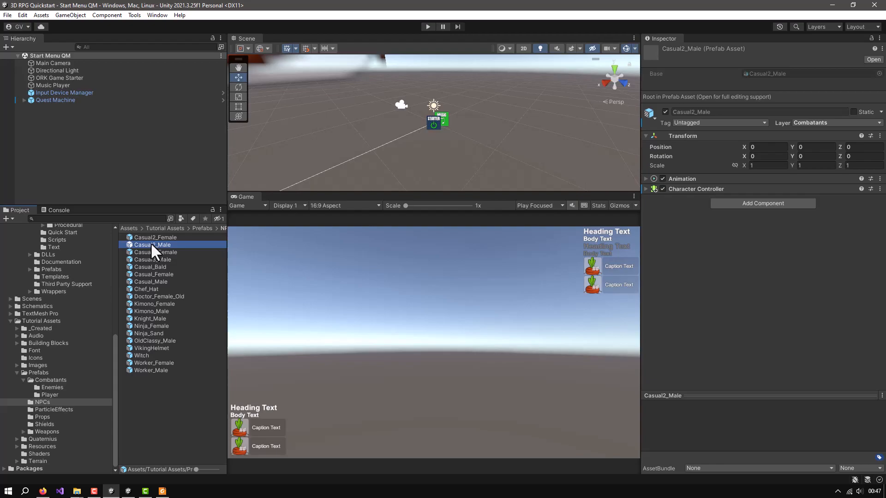
key(ctrl+d)
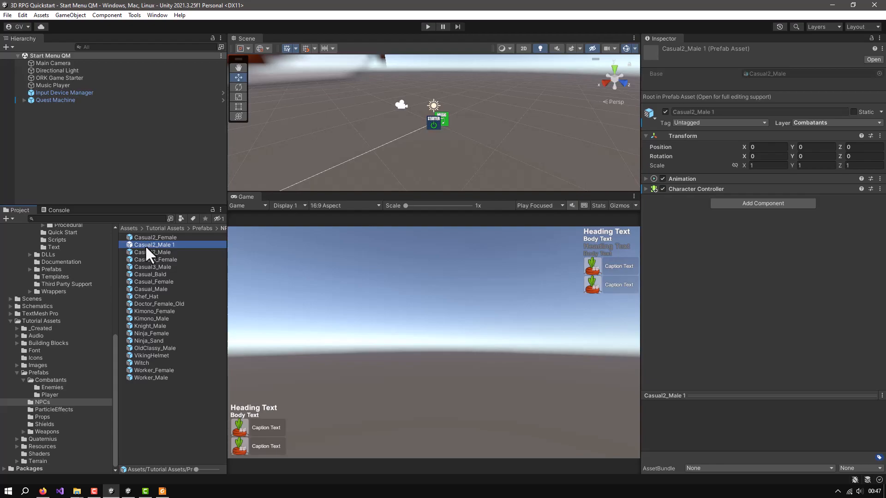
key(F2)
text(Green)
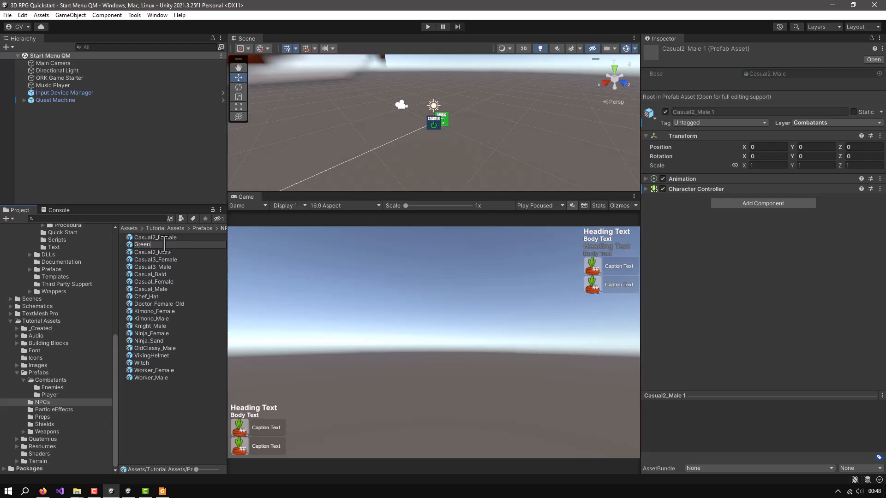
text(Pants)
key(Return)
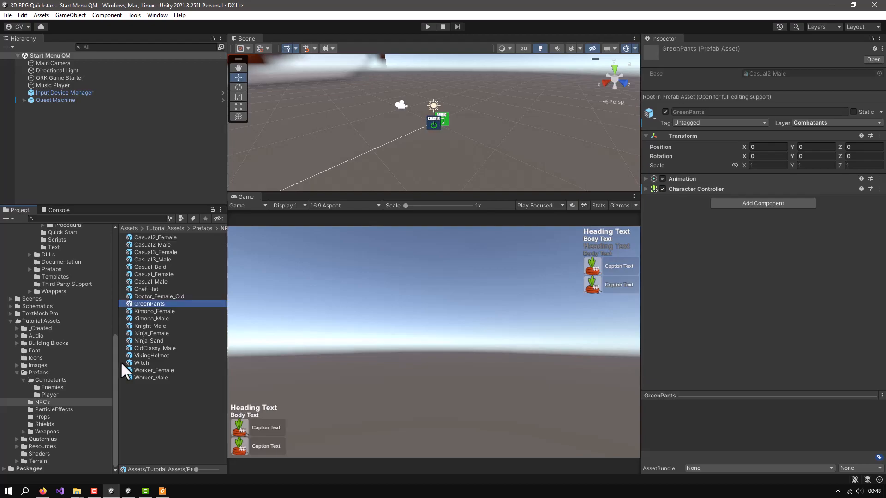
Move the GreenPants prefab into the ORK Framework Support Tutorial Prefabs folder and show that folder's contents
drag(111, 365, 114, 252)
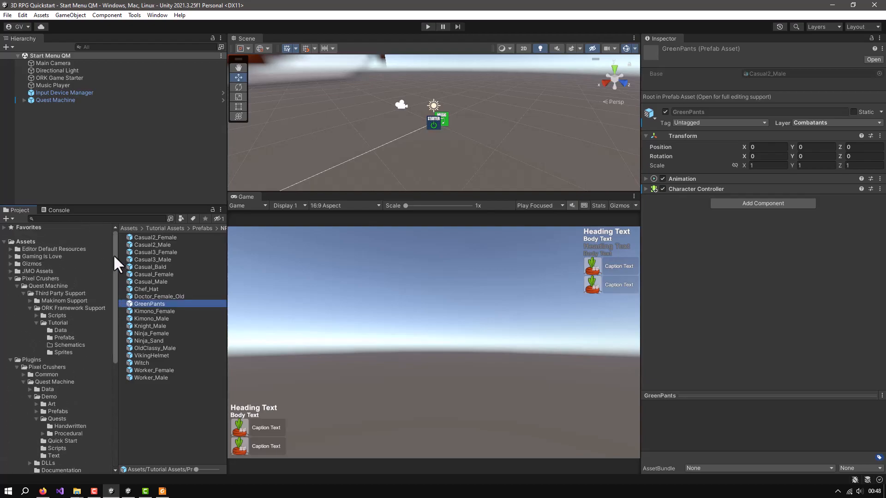
drag(130, 303, 65, 337)
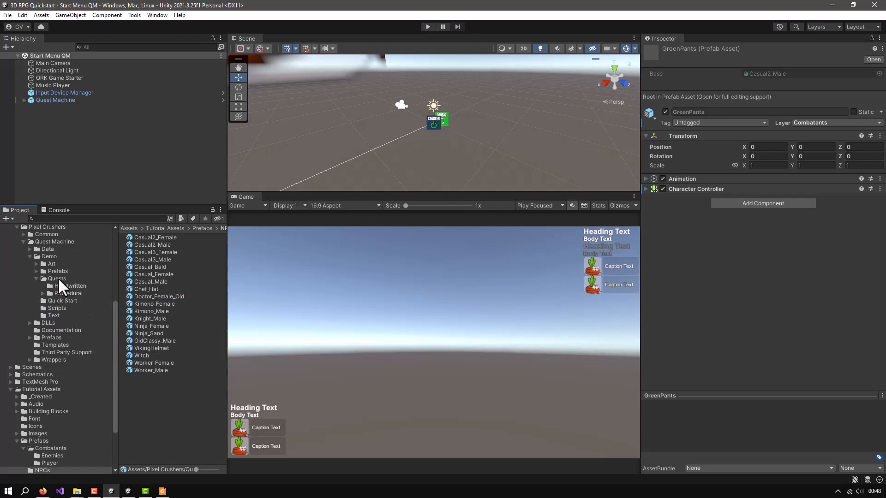
scroll(58, 295, up, 6)
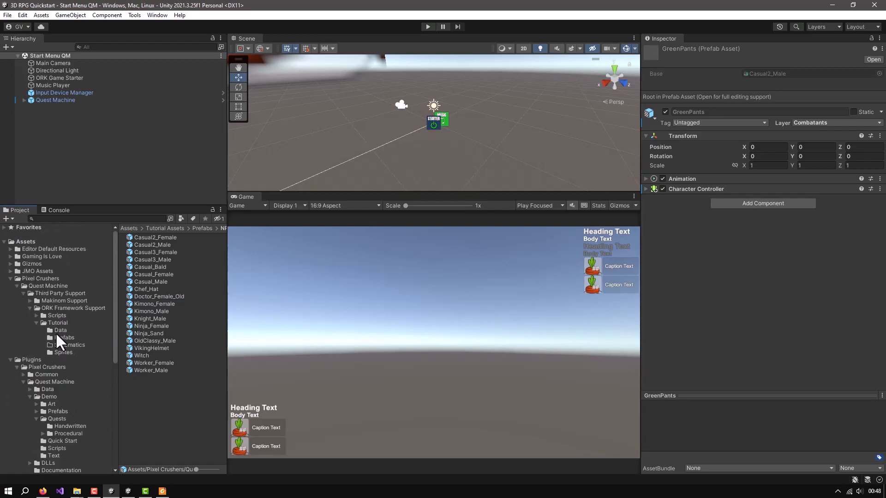
click(64, 337)
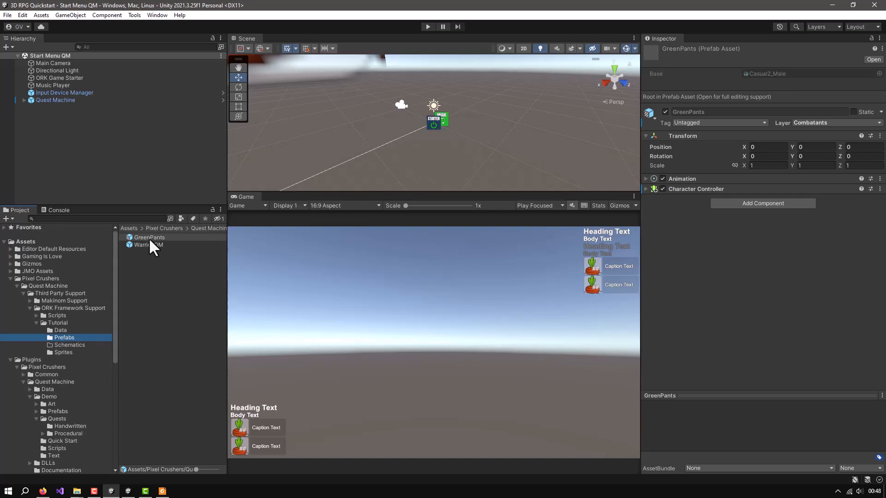
Open the GreenPants prefab for editing and add a Quest Giver For ORK component to its root object
click(872, 59)
click(30, 82)
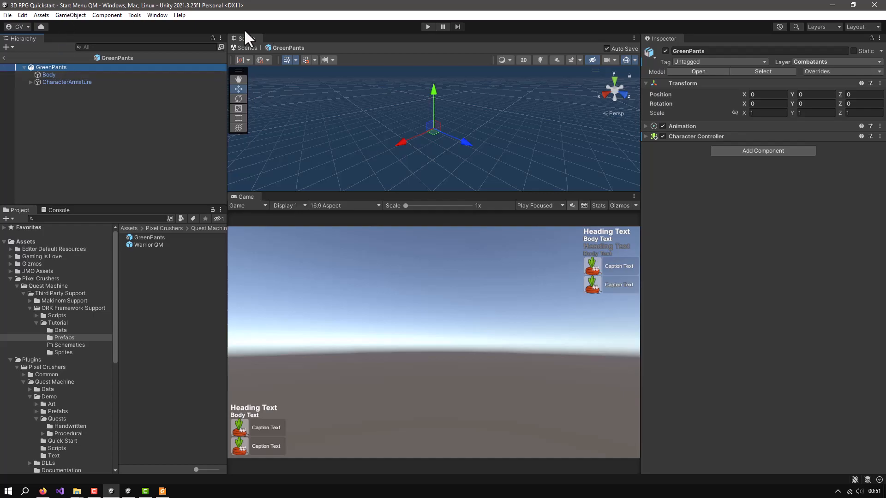
click(762, 150)
text(gi)
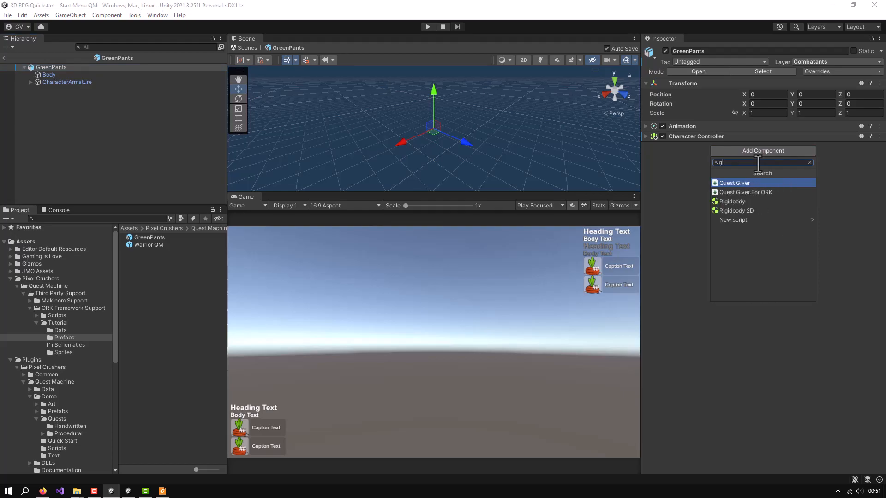
key(BackSpace)
key(BackSpace)
text(quest)
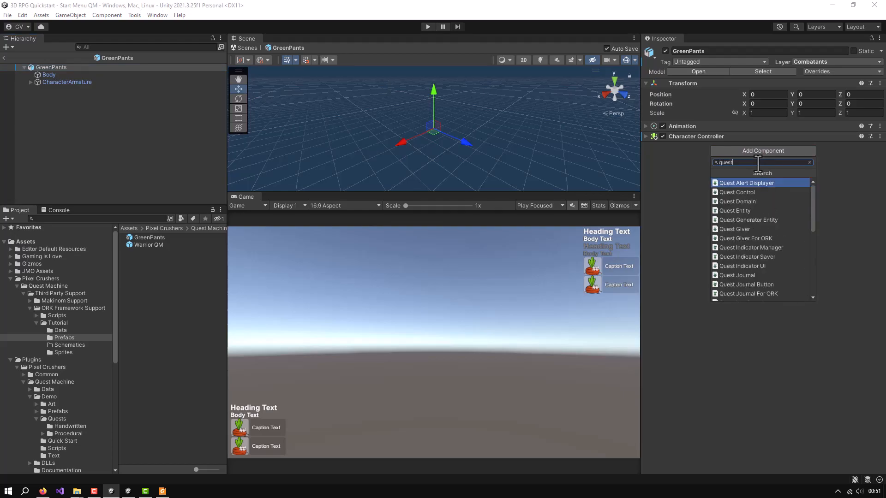
text( giver)
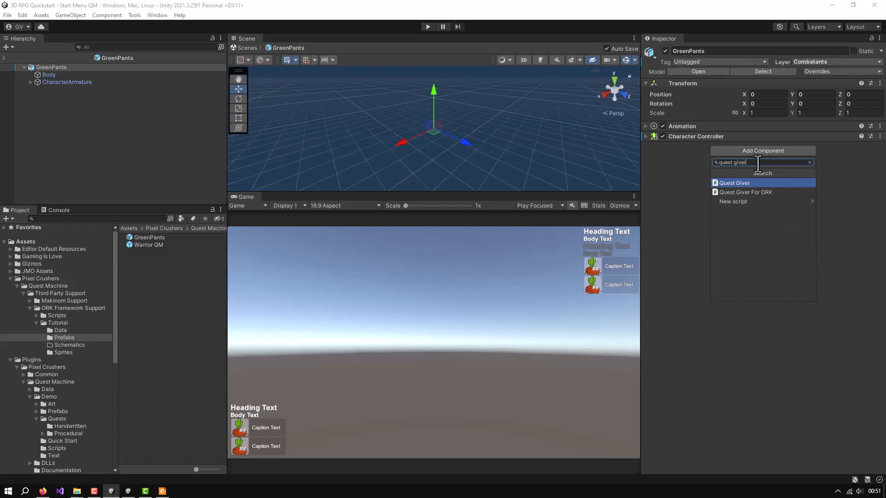
click(749, 192)
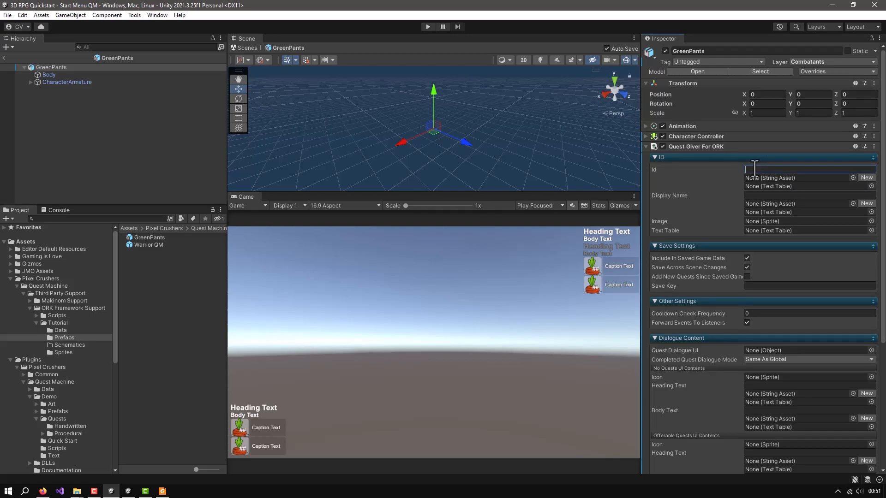
Set the quest giver's Id to greenPants and its Display Name to Green Pants
text(gr)
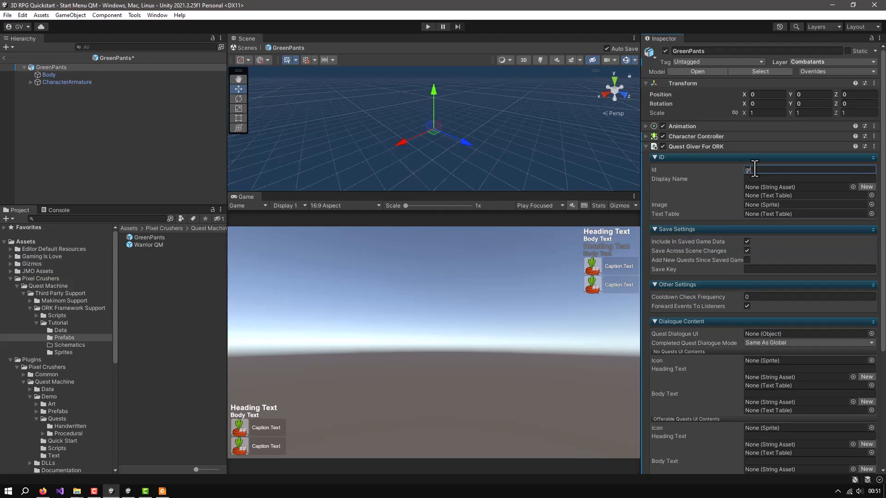
text(eenPants)
click(791, 179)
text(Green)
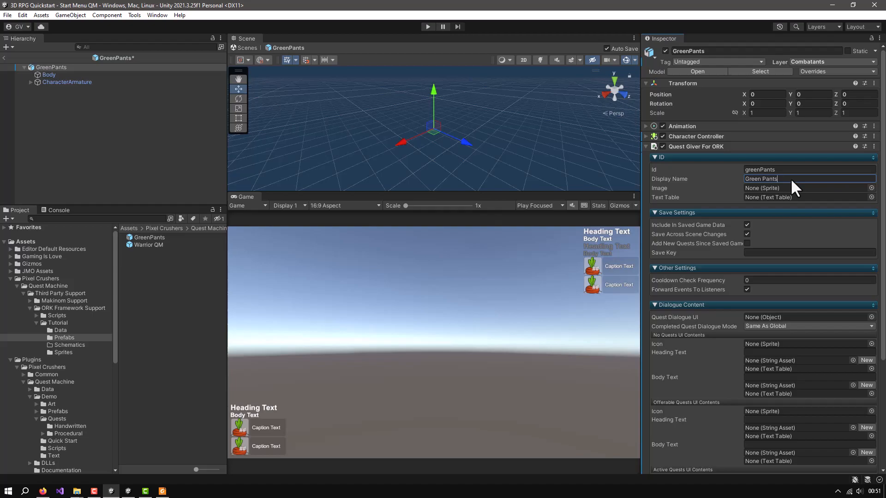
Review the Quest Giver For ORK component's save, dialogue content and quests settings
scroll(791, 178, down, 3)
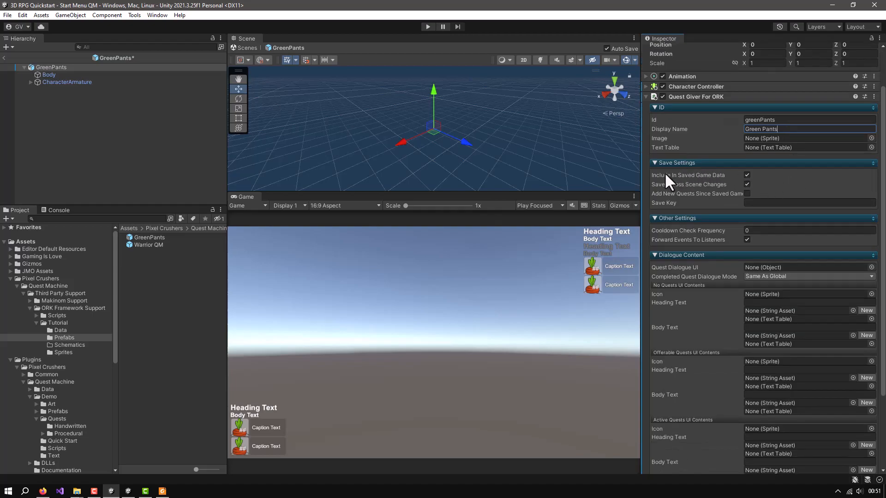
scroll(775, 199, down, 3)
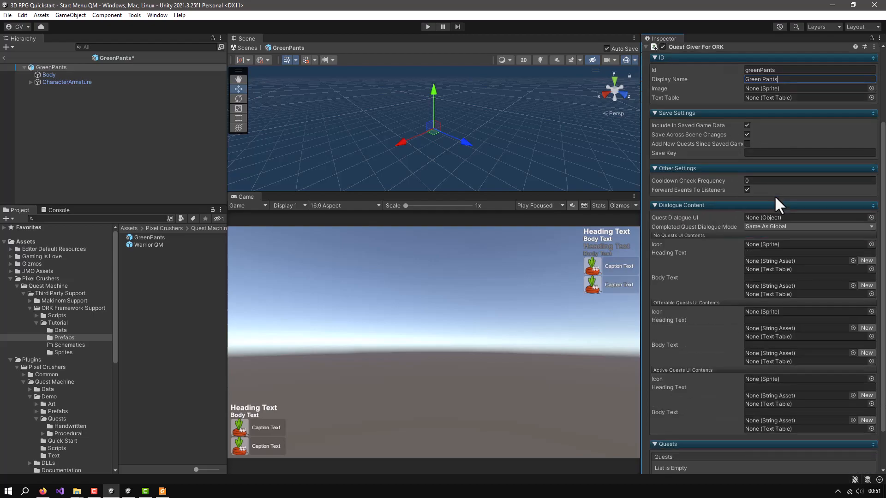
scroll(774, 195, down, 2)
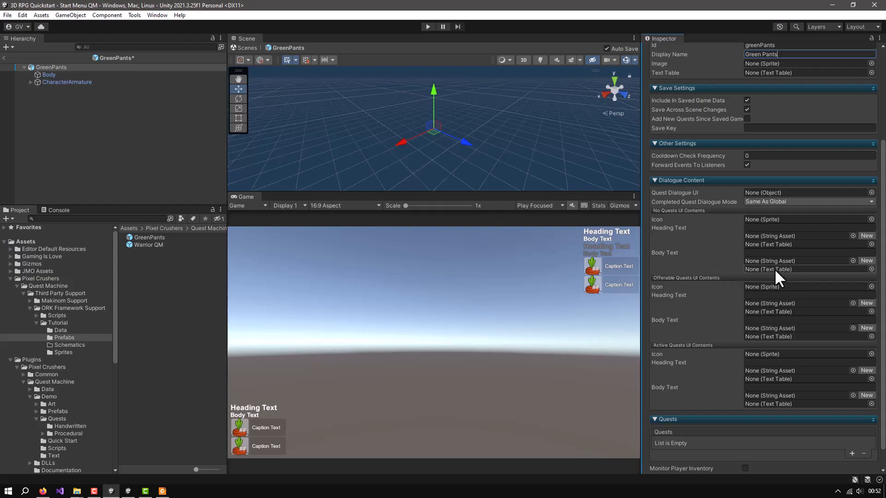
Set the Body Text of the quest giver's No Quests UI Contents to "Hi!"
click(779, 253)
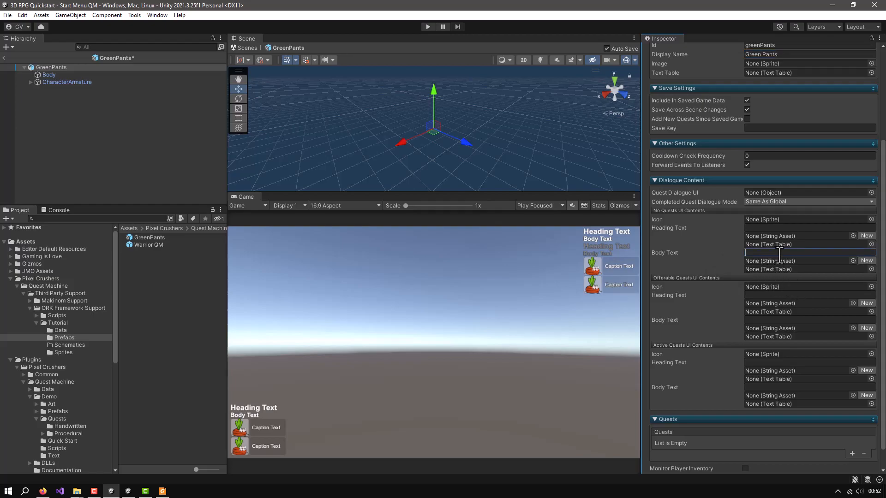
text(Hi)
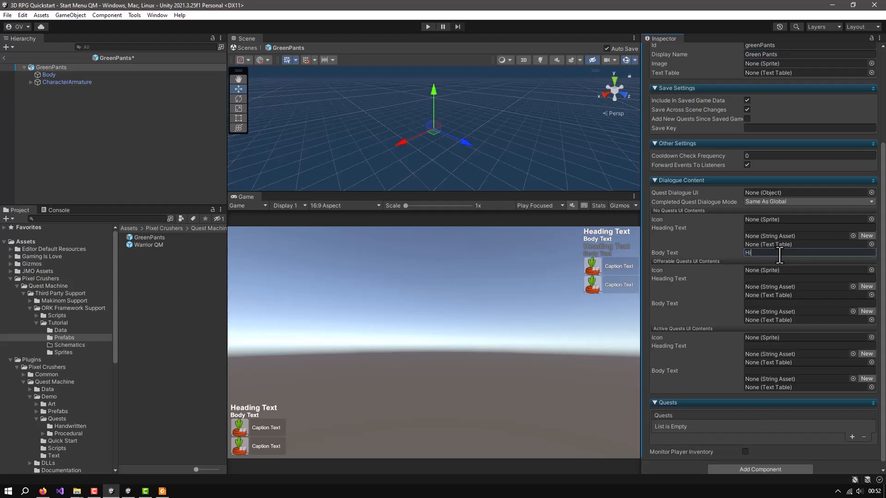
text(!)
Set the Body Text of the quest giver's Offerable Quests UI Contents to "Can you help me?"
scroll(778, 258, down, 1)
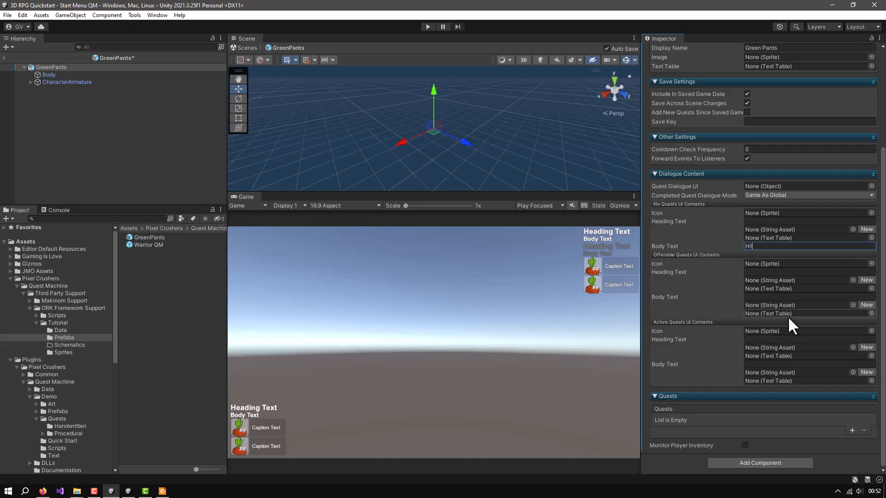
click(788, 297)
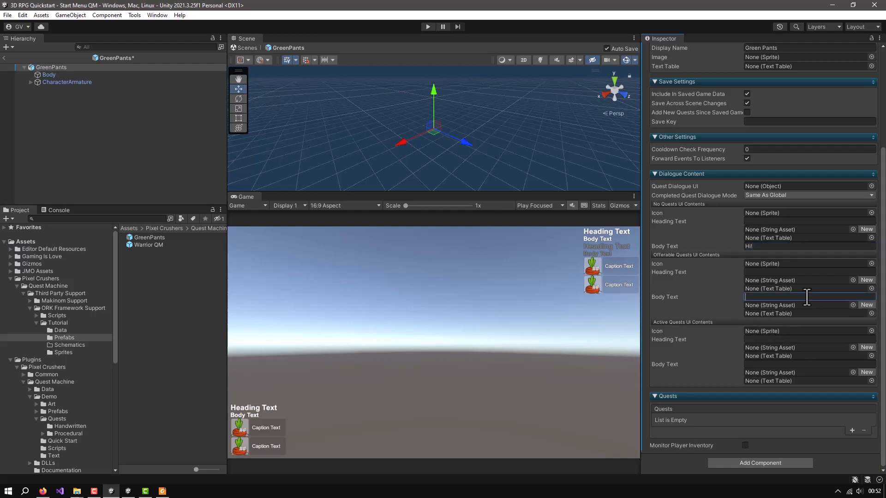
scroll(807, 297, up, 2)
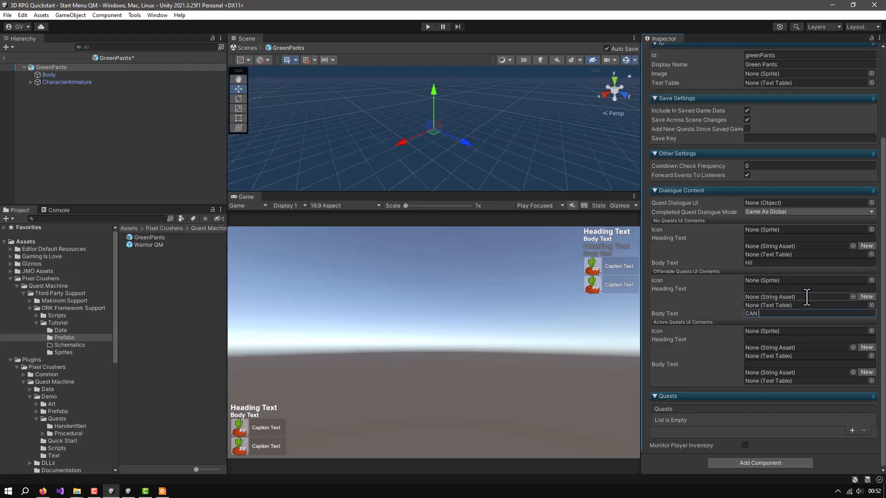
text(Can you help me!)
key(BackSpace)
key(BackSpace)
key(BackSpace)
key(BackSpace)
key(BackSpace)
key(BackSpace)
key(BackSpace)
key(BackSpace)
key(BackSpace)
key(BackSpace)
key(BackSpace)
key(BackSpace)
key(BackSpace)
key(BackSpace)
key(BackSpace)
key(BackSpace)
text(')
key(BackSpace)
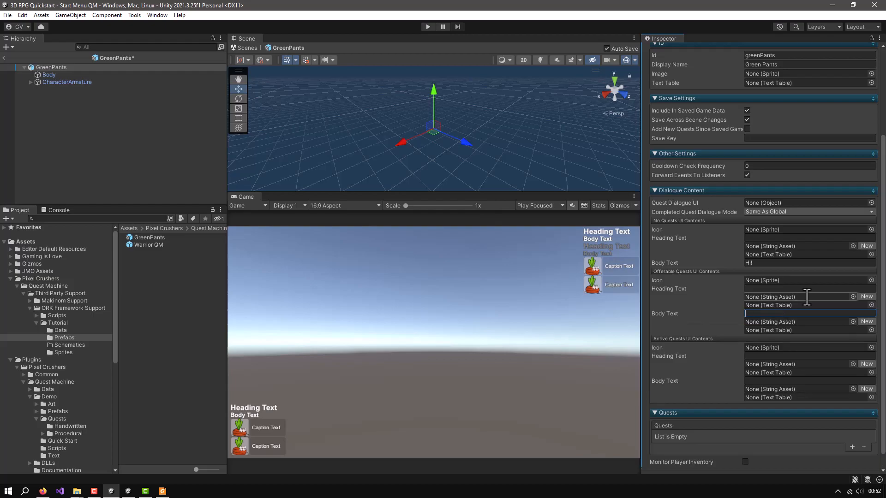
text(Can you help me)
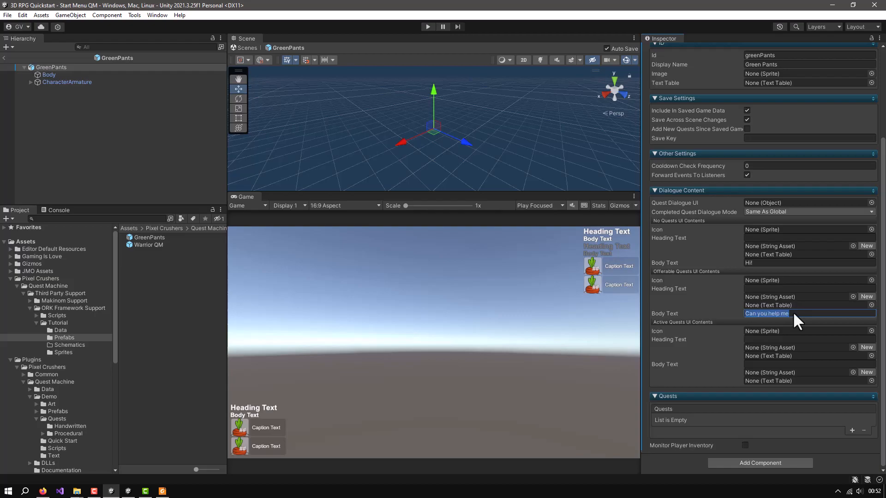
text(?)
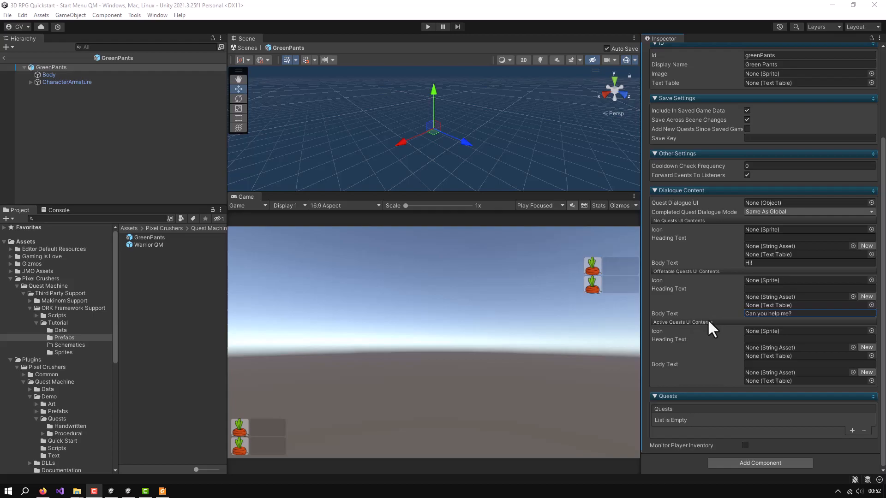
Set the Active Quests UI Contents Body Text to "What do you want to talk about?" and collapse the Quest Giver For ORK component
click(790, 365)
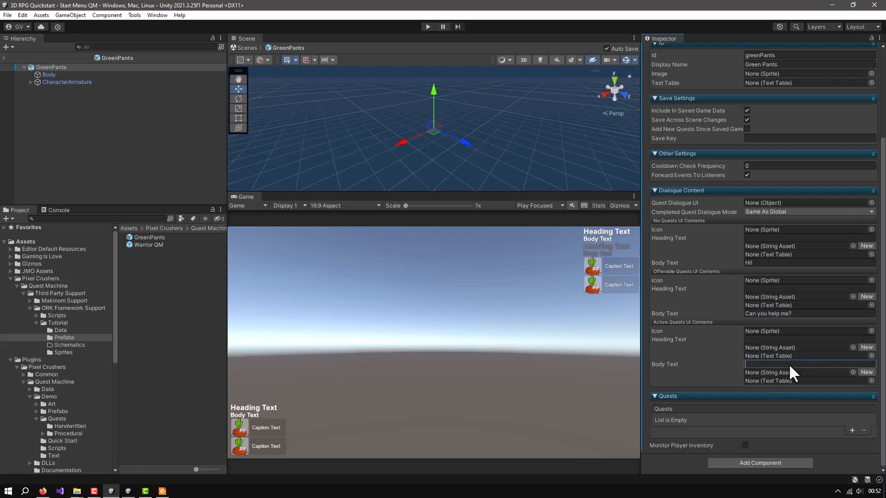
text(What do you want to tal)
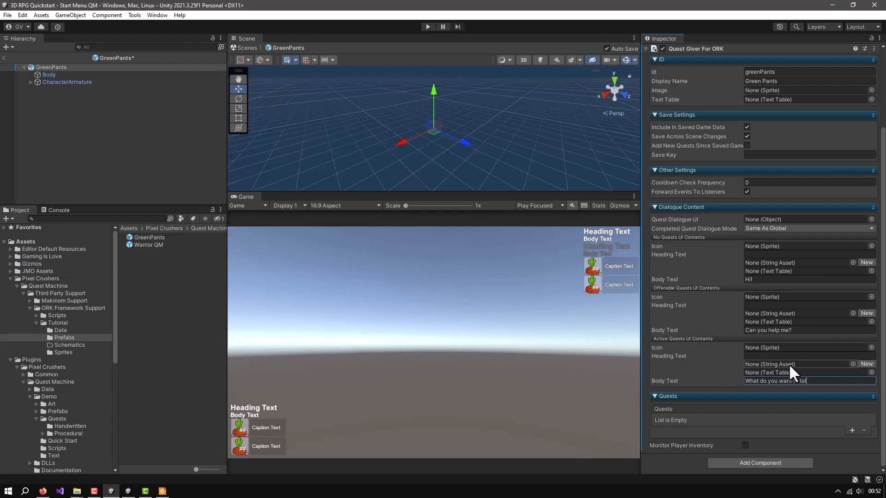
text(about?)
scroll(686, 79, up, 5)
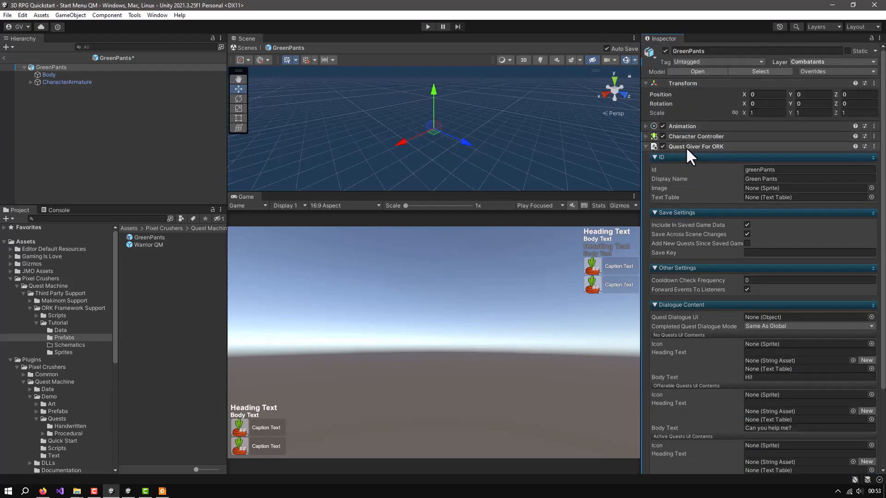
click(644, 146)
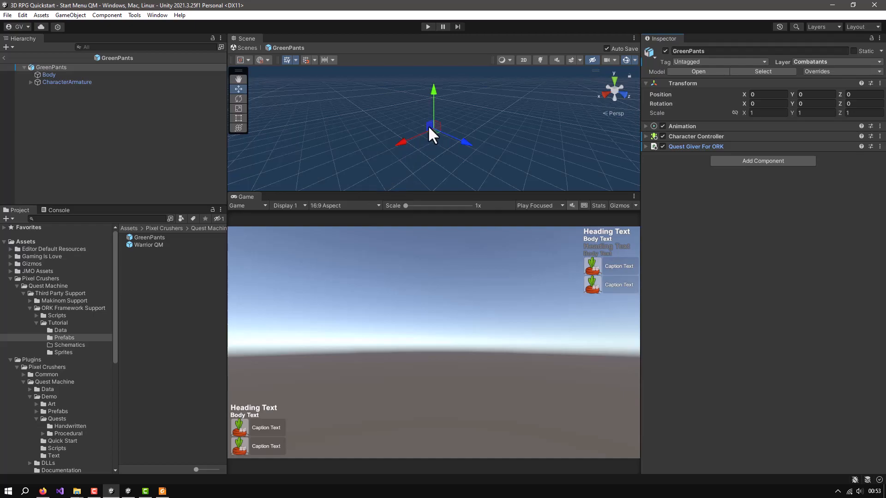
Create an empty child object named Head under the GreenPants root
right_click(48, 68)
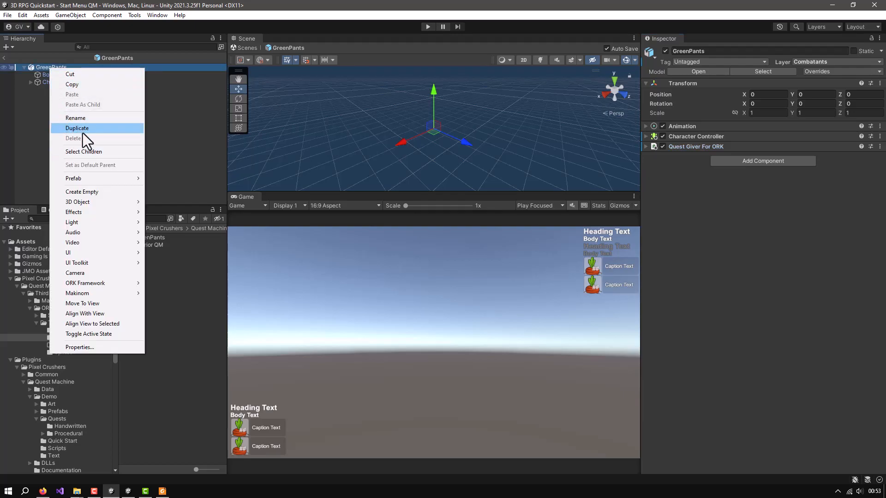
click(79, 192)
text(Head)
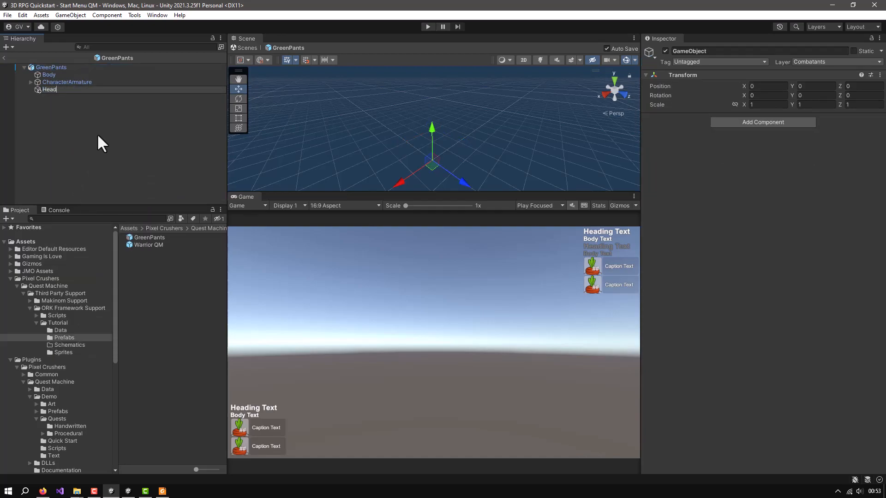
key(Return)
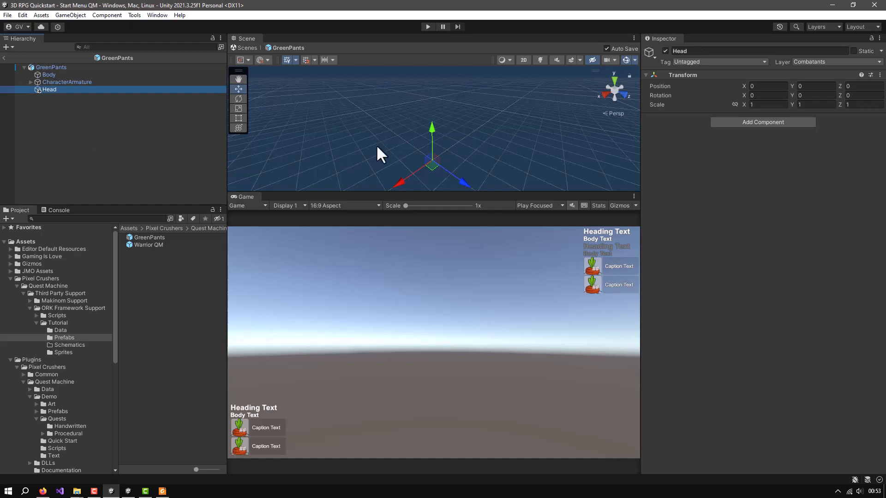
Raise the Head object to the character's head, at a Y position of about 2.45
click(431, 127)
key(f)
drag(464, 193, 461, 286)
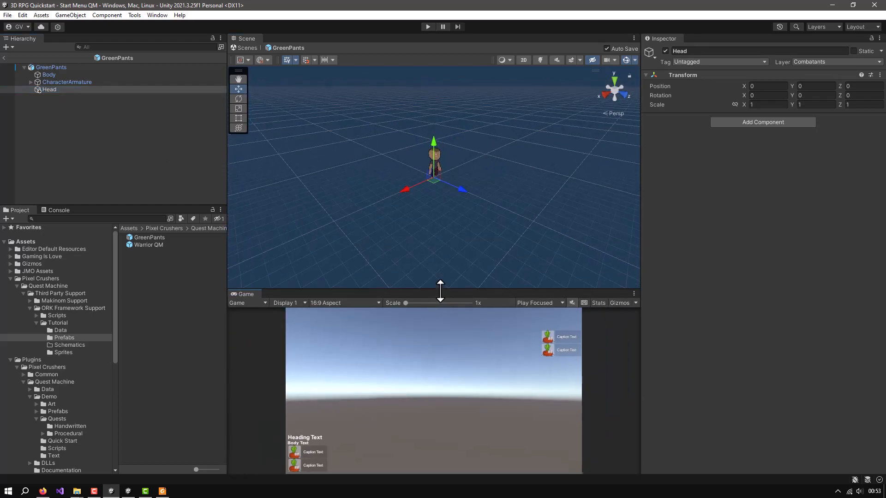
scroll(455, 196, up, 3)
drag(433, 137, 436, 85)
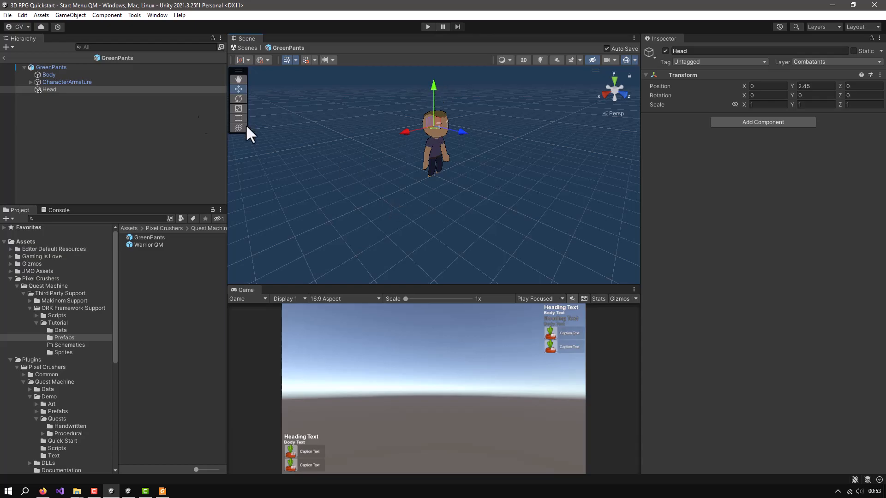
Create an empty child object named Quest Indicator Manager under Head
click(49, 90)
right_click(49, 90)
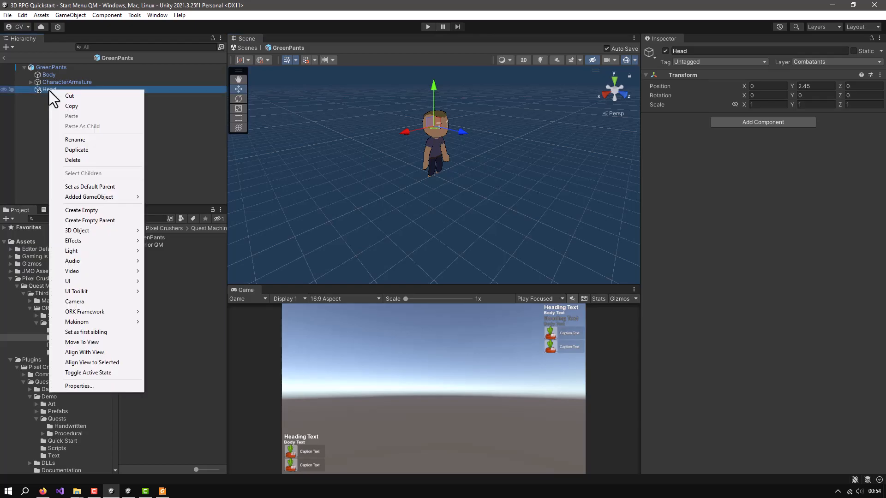
click(81, 210)
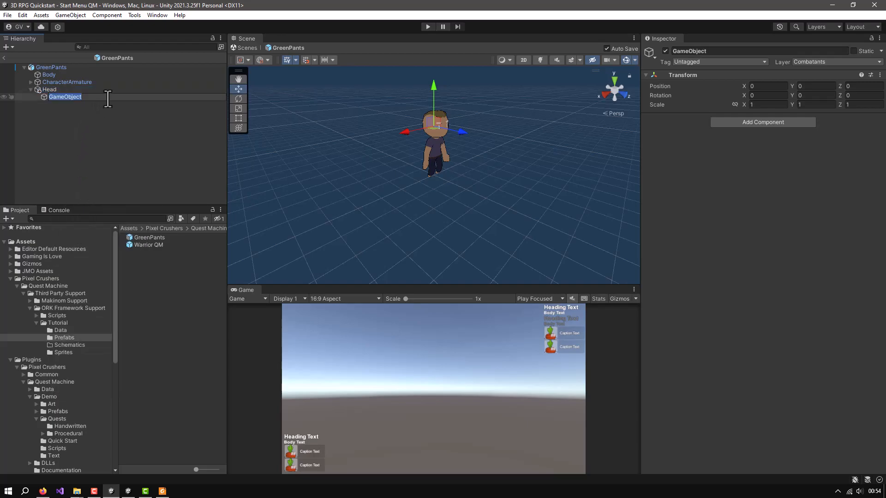
text(Quest Indicator Manager)
Add a Quest Indicator Manager component to the new object under Head
click(743, 121)
click(746, 119)
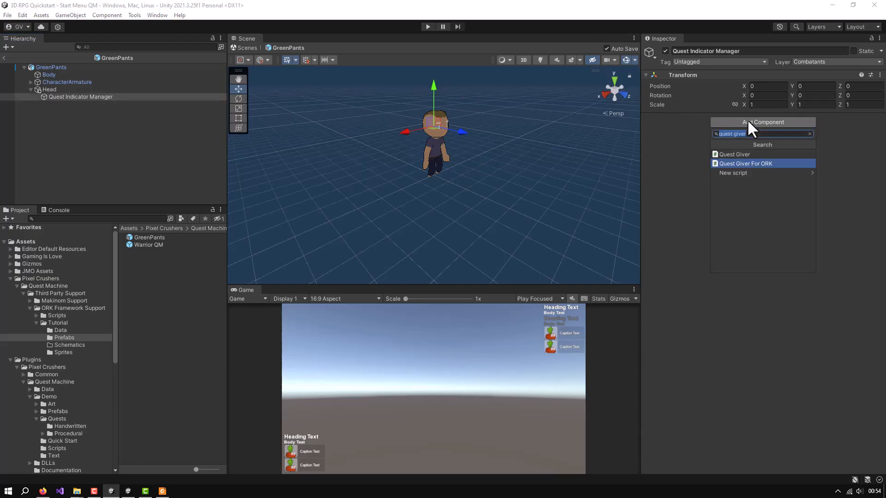
text(quest in)
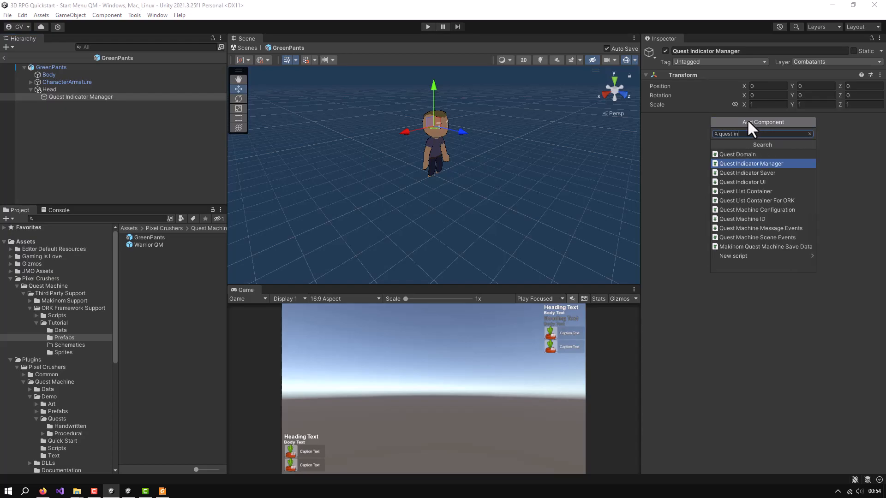
click(749, 163)
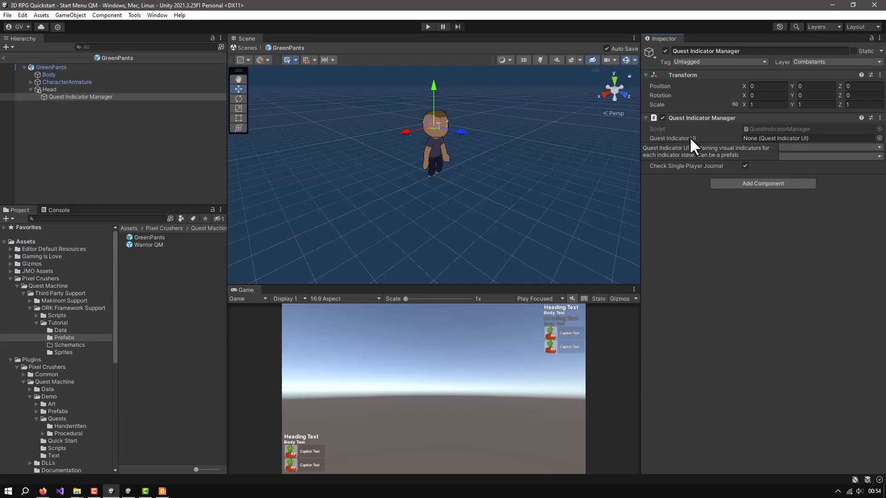
Assign the Quest Indicator UI prefab from Quest Machine's Prefabs folder as the component's Quest Indicator UI
click(879, 138)
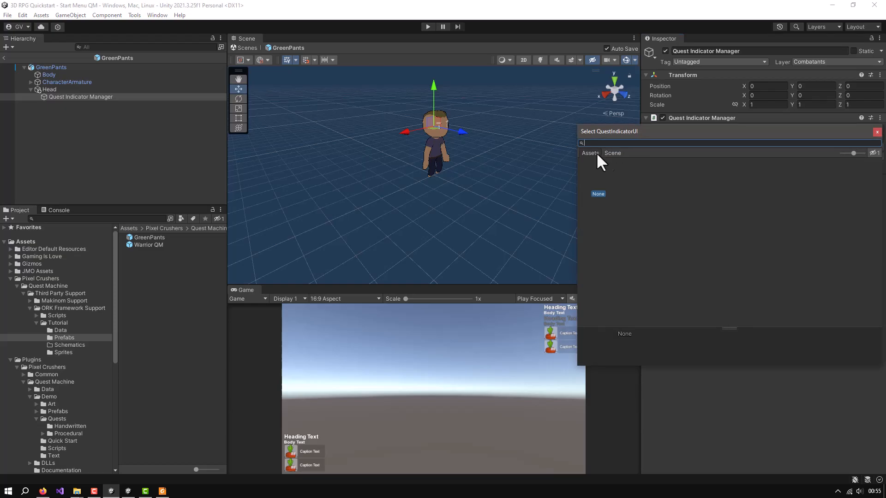
click(877, 132)
scroll(60, 347, down, 5)
click(51, 367)
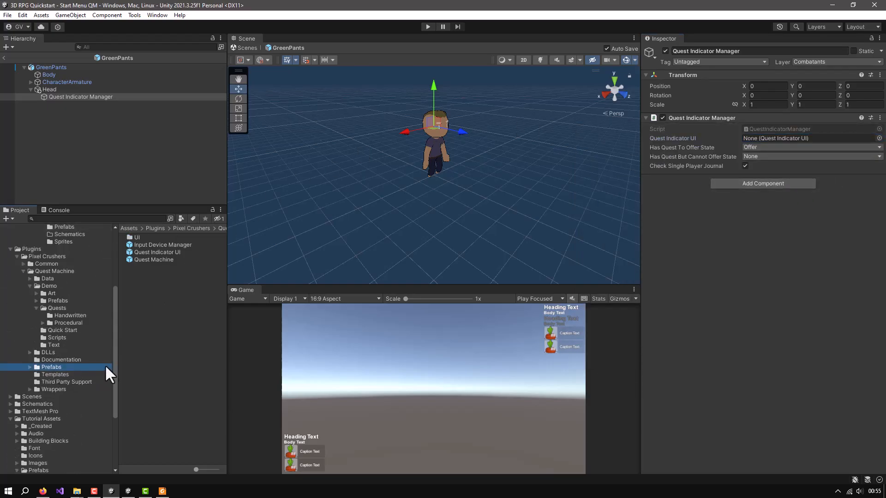
drag(146, 252, 761, 141)
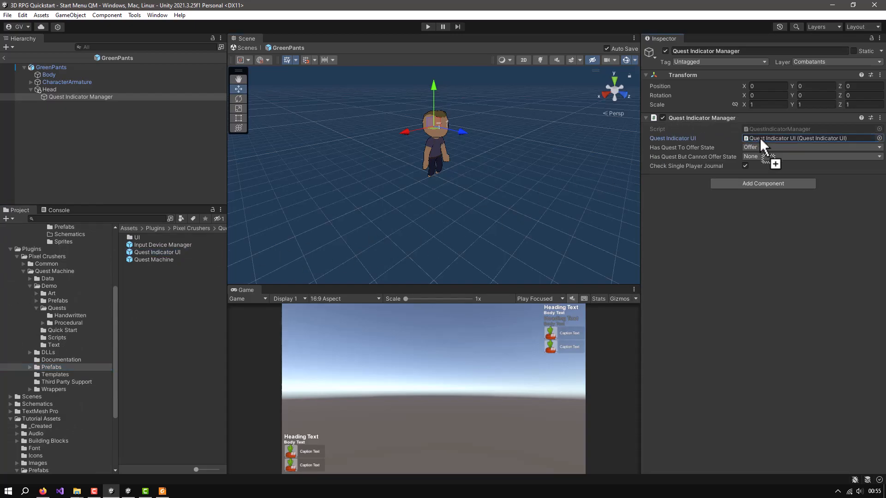
drag(760, 138, 760, 137)
Add an Always Face Camera component to the Quest Indicator Manager object
click(776, 185)
text(alwa)
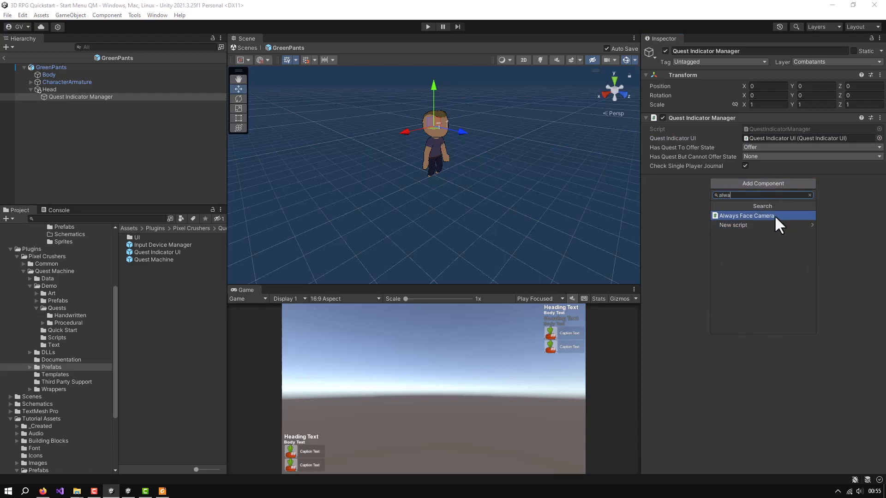
click(776, 215)
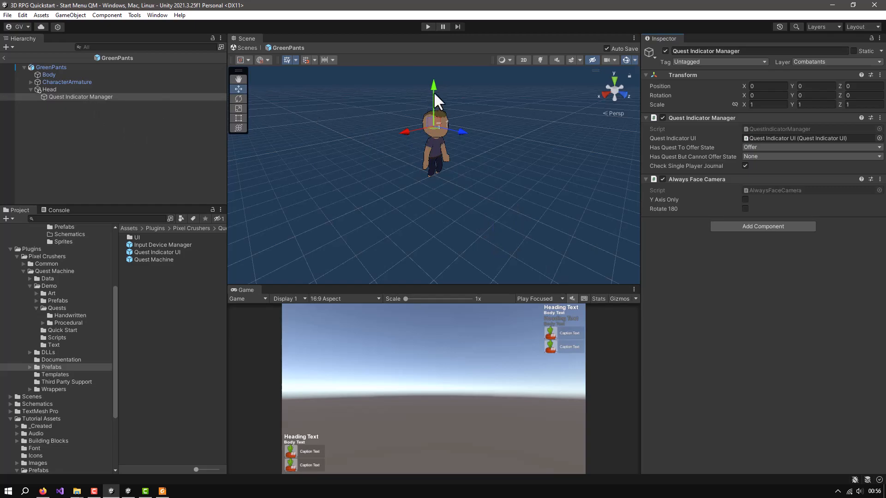
Raise the Quest Indicator Manager object above the character's head, to a local Y position of about 1.57
drag(434, 88, 439, 45)
alt+drag(524, 187, 426, 210)
middle_drag(478, 171, 480, 207)
alt+drag(480, 207, 458, 162)
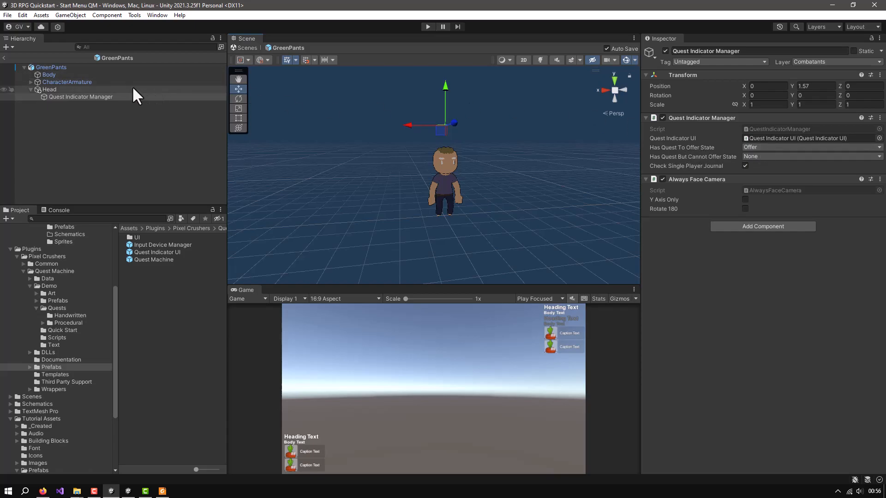
Add an Interaction Machine to the GreenPants root with the Makinom Scene Wizard, and close the wizard
click(52, 68)
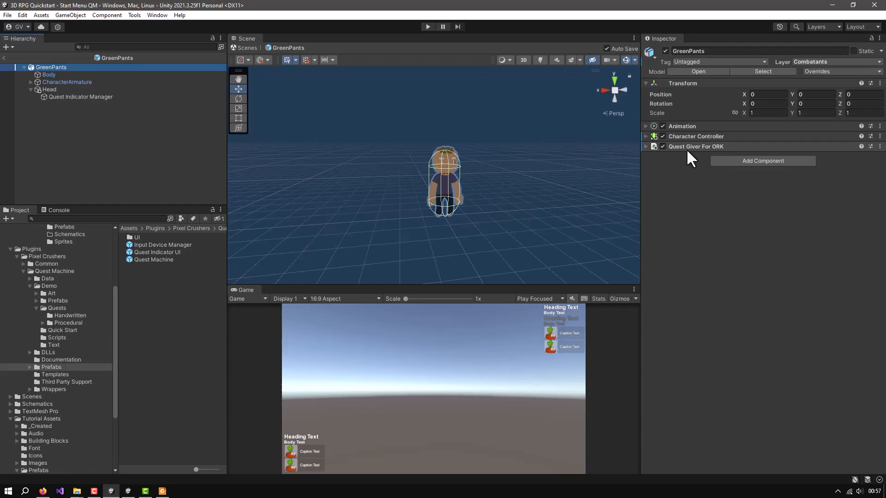
click(155, 15)
mouse_move(179, 165)
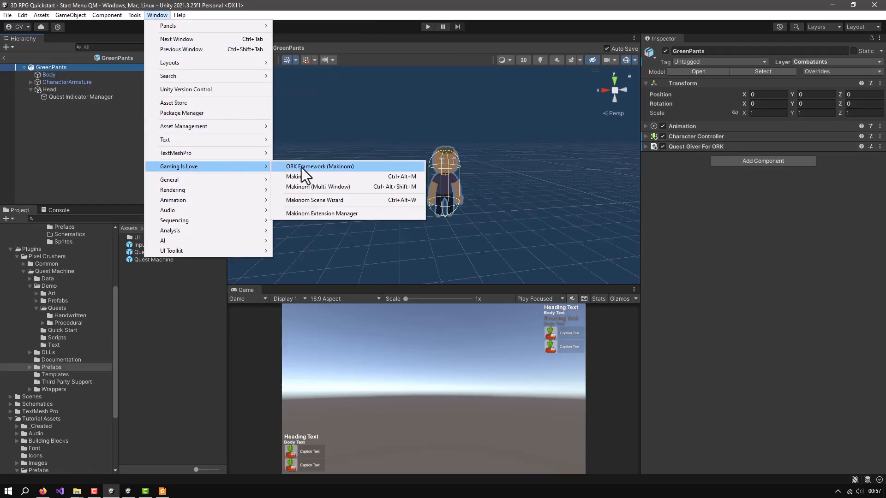
click(301, 201)
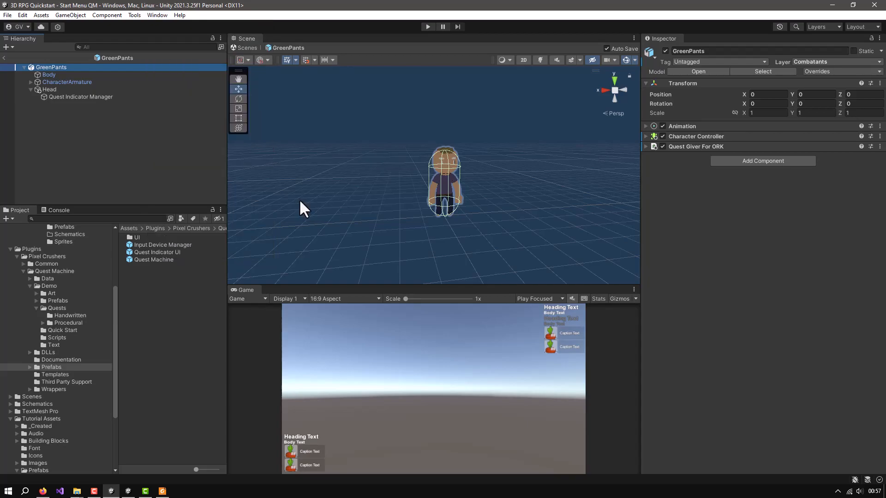
drag(339, 102, 252, 79)
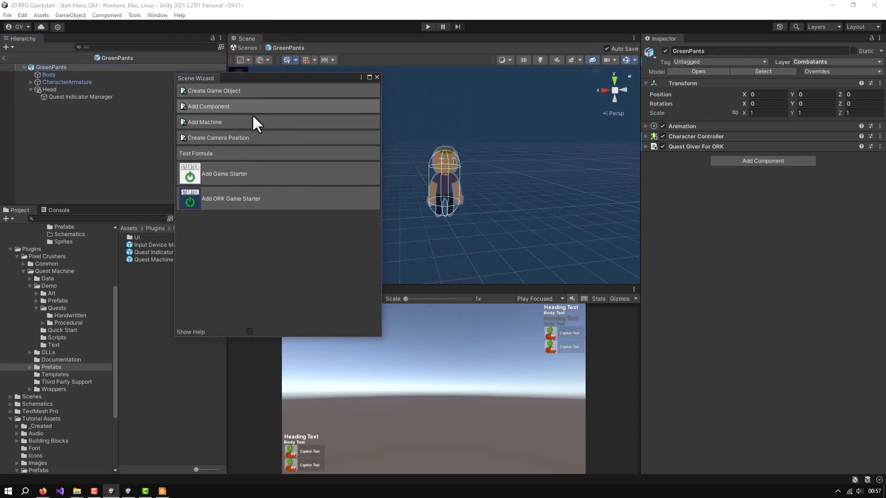
click(198, 121)
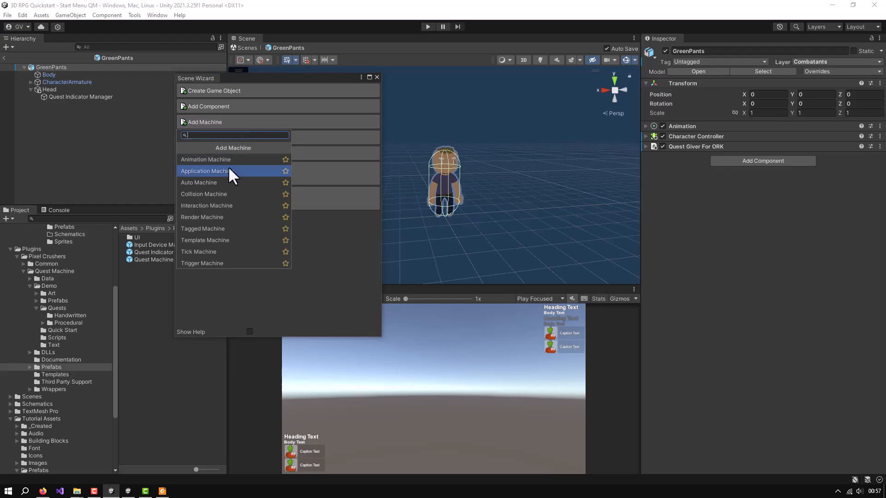
click(201, 206)
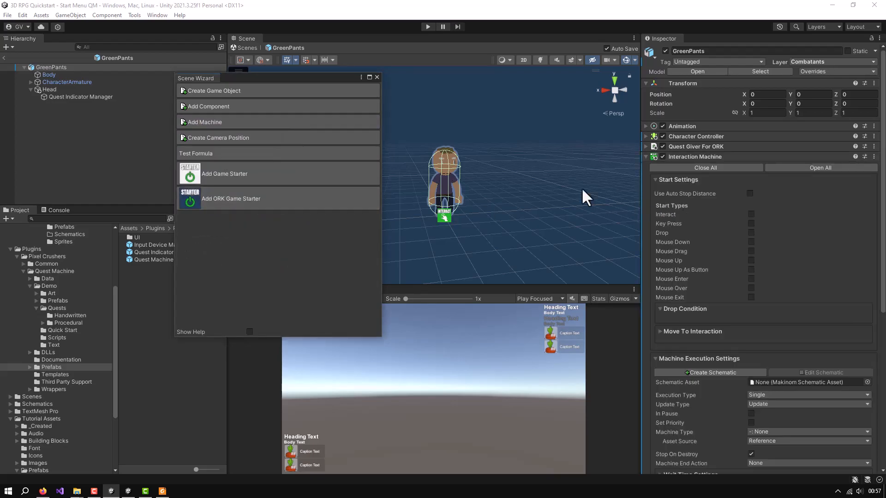
click(377, 77)
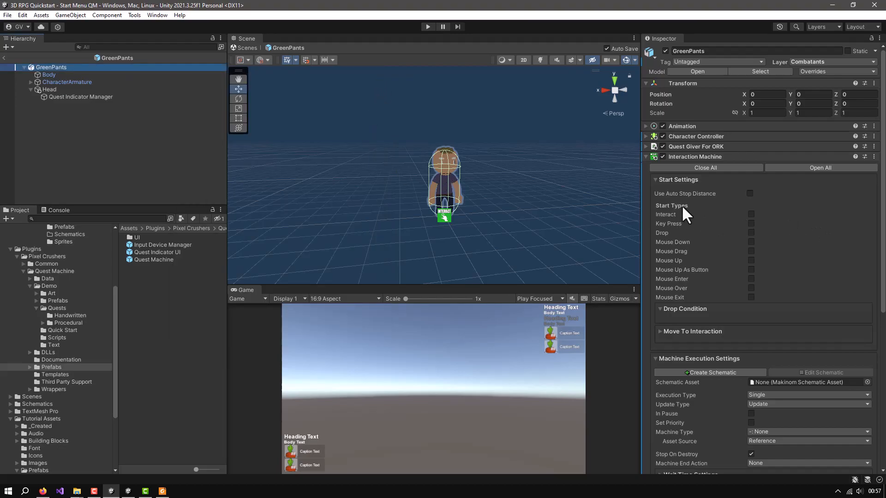
Enable the Interact and Mouse Up As Button start types on the GreenPants Interaction Machine
click(752, 214)
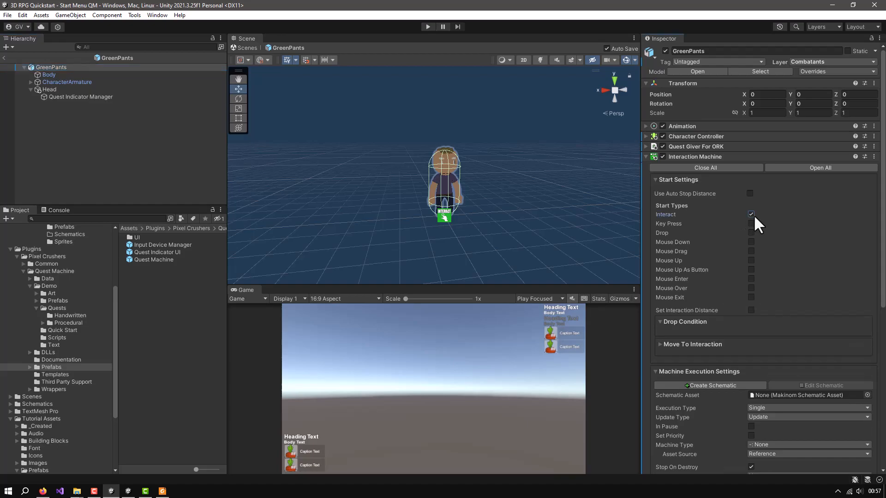
click(751, 260)
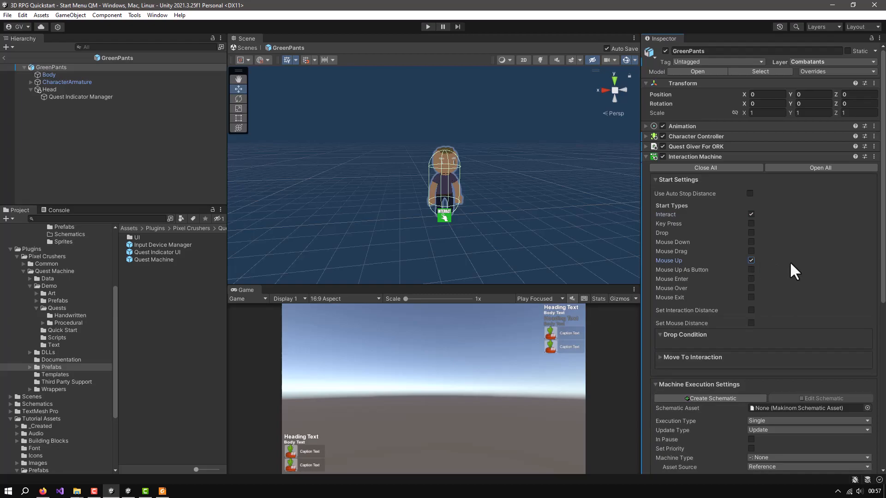
click(750, 261)
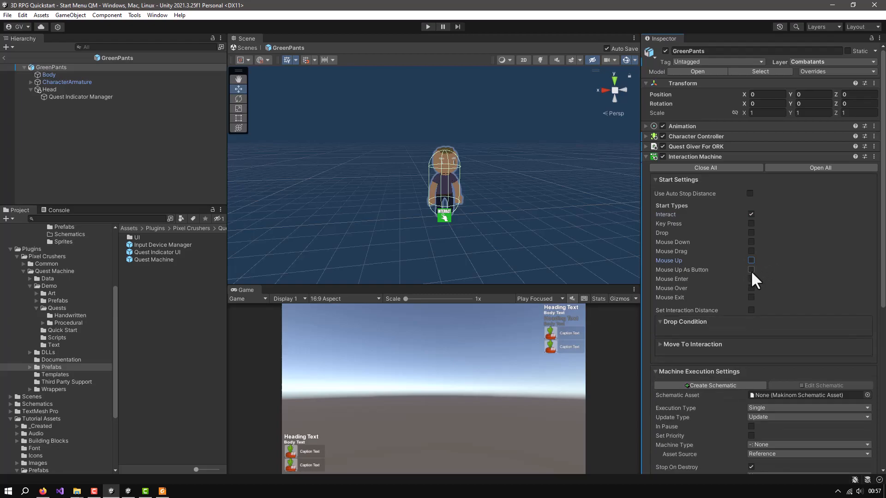
click(751, 269)
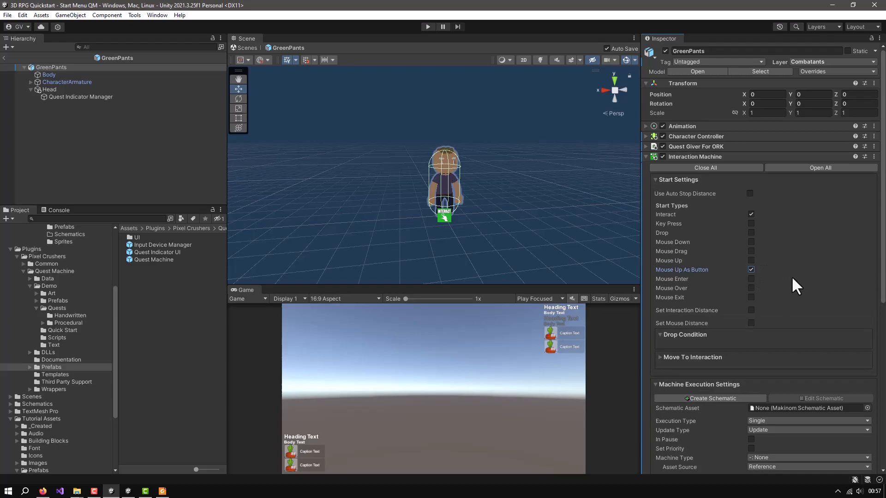
Create a new schematic for the Interaction Machine and choose Pixel Crushers/Quest Machine/Third Party Support/ORK Framework Support/Tutorial/Schematics as its save location
scroll(791, 276, down, 5)
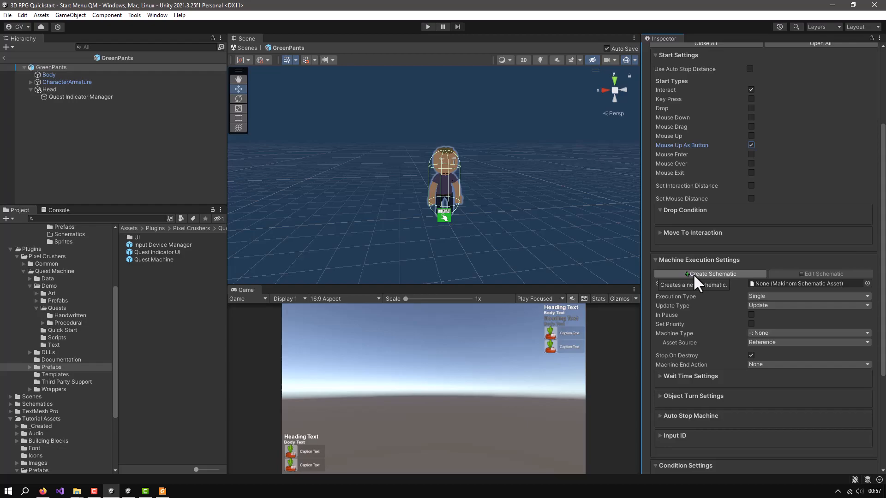
click(729, 271)
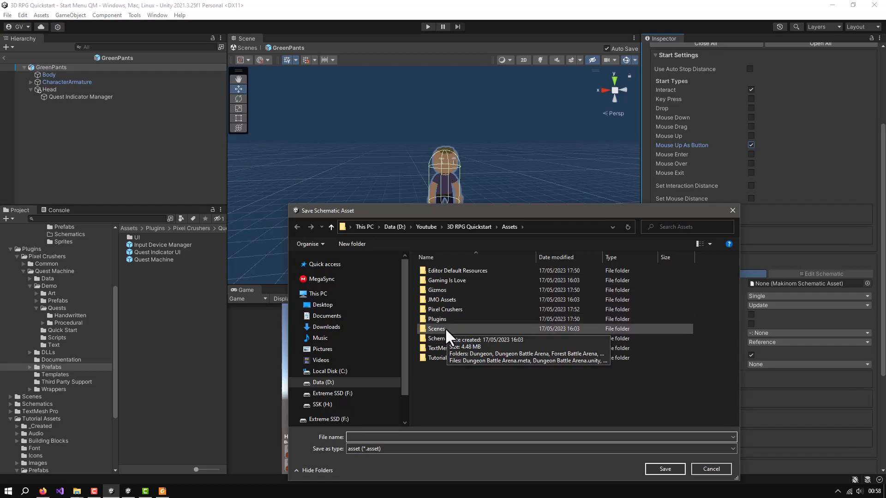
double_click(431, 310)
double_click(439, 269)
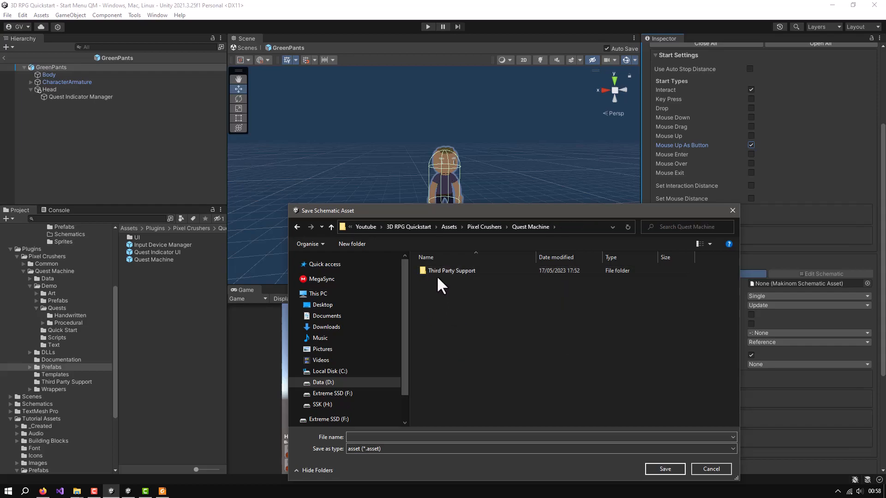
double_click(439, 269)
double_click(454, 280)
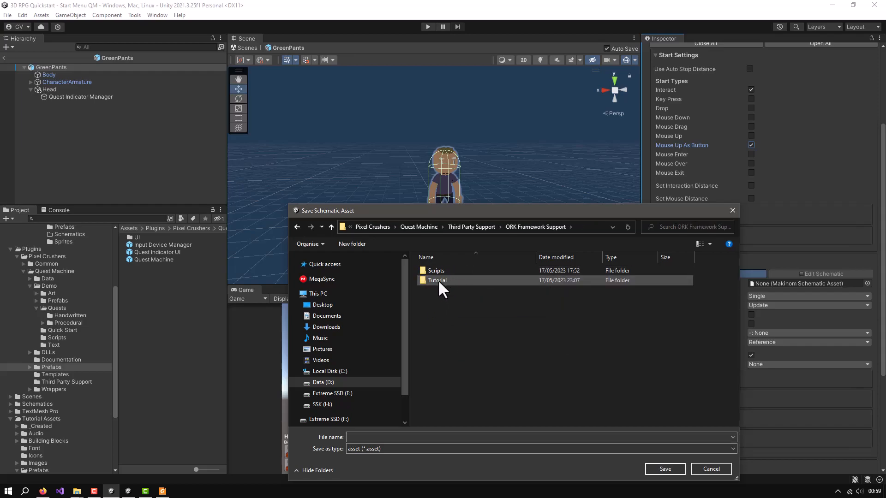
double_click(438, 280)
double_click(435, 292)
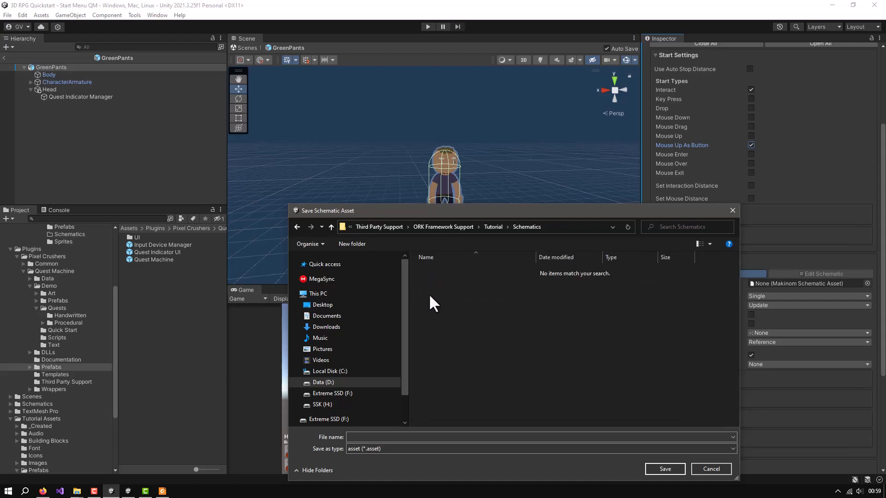
Name the new schematic asset StartQuestMachineDialogue and save it
click(370, 438)
text(StartQuestMac)
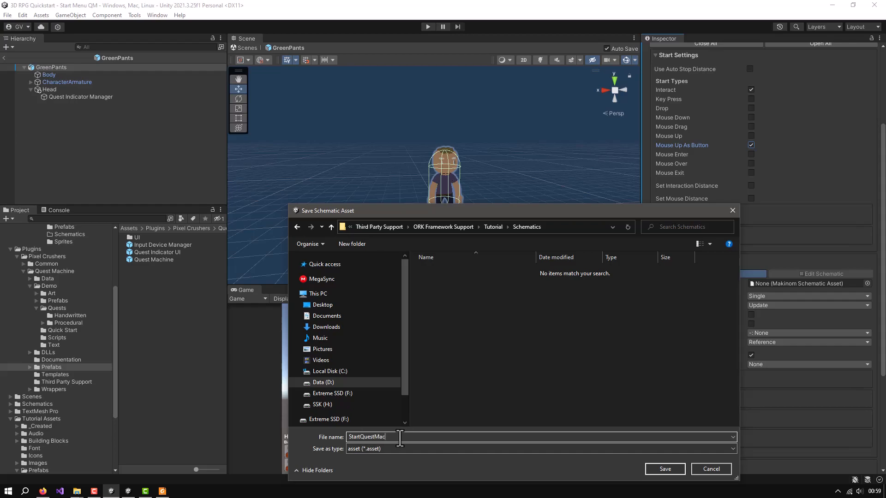
text(hineDialogue)
click(668, 469)
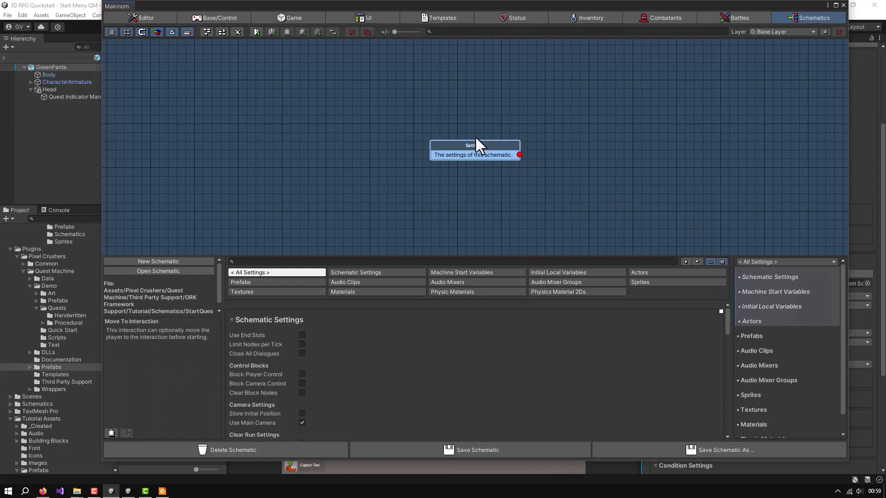
Add a Quest Machine Start Dialogue node beside the schematic's Settings node and connect the Settings node to it
drag(477, 142, 357, 109)
right_click(447, 107)
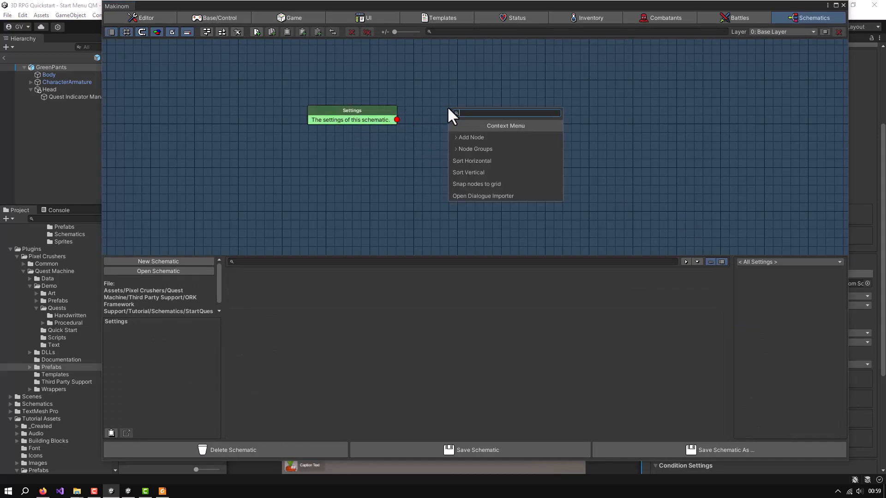
click(473, 138)
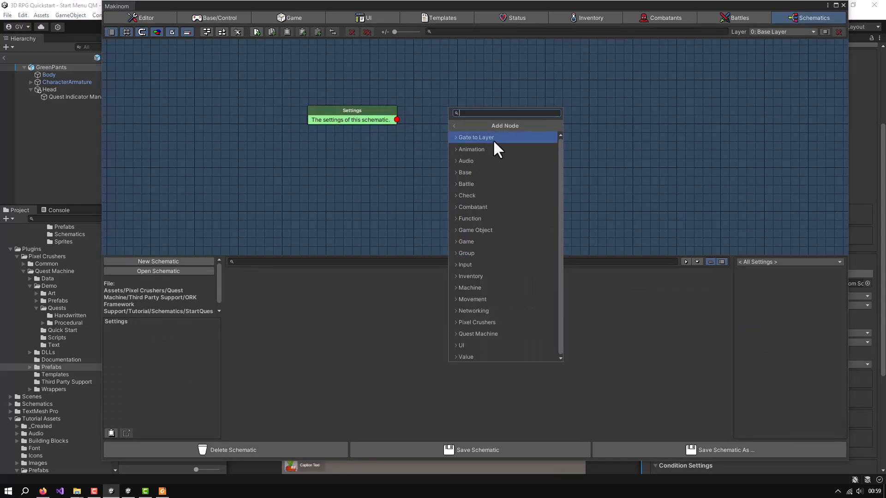
click(478, 333)
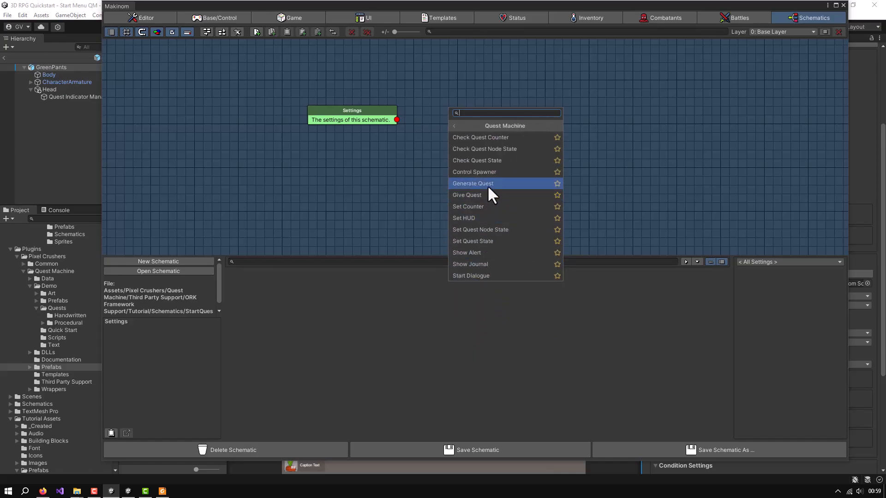
click(475, 275)
drag(478, 112, 448, 112)
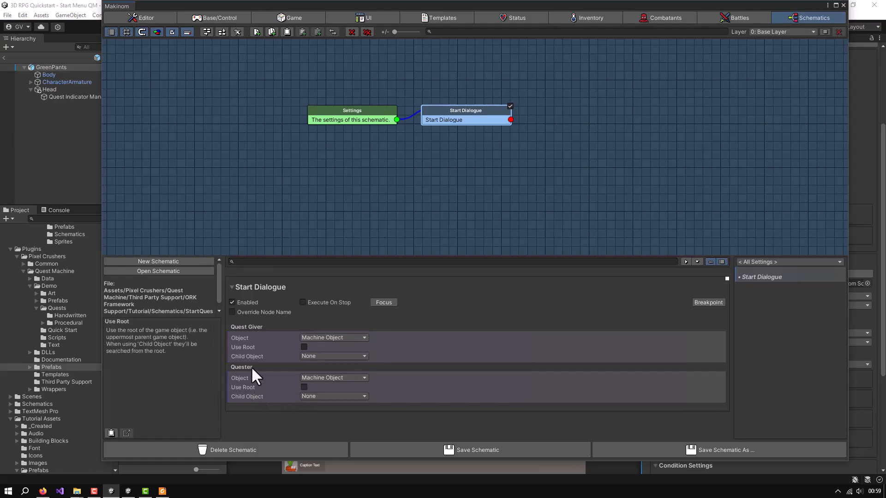
Set the Start Dialogue node's Quester object to Player, save the schematic and close the Makinom editor
click(329, 378)
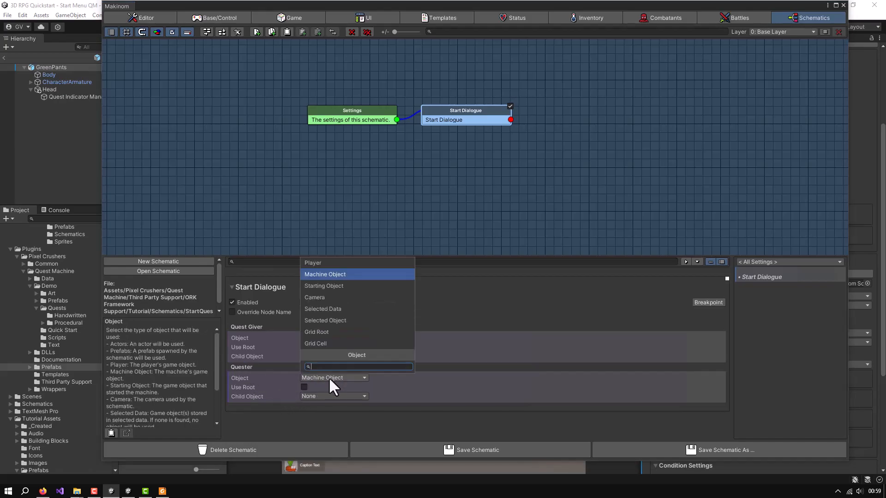
click(344, 263)
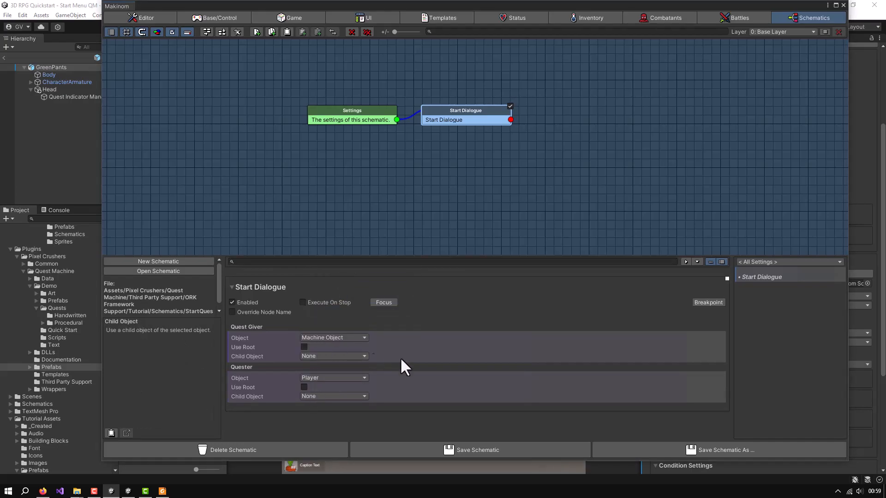
click(527, 450)
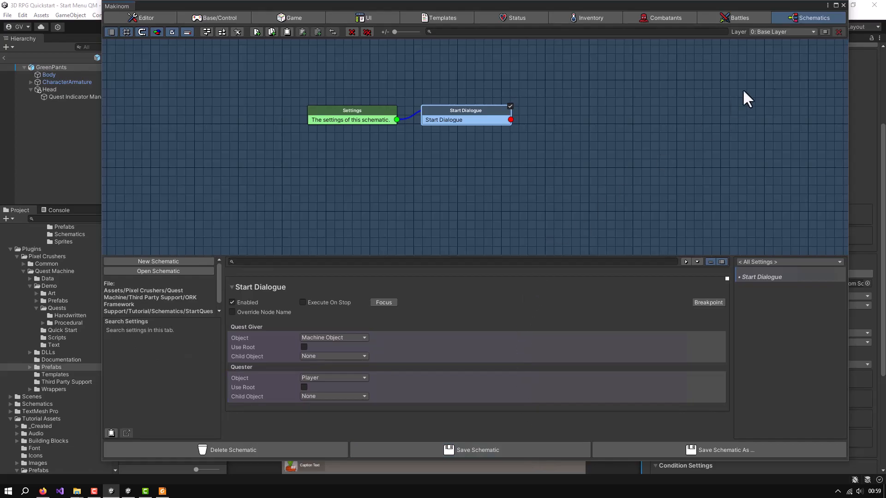
click(843, 3)
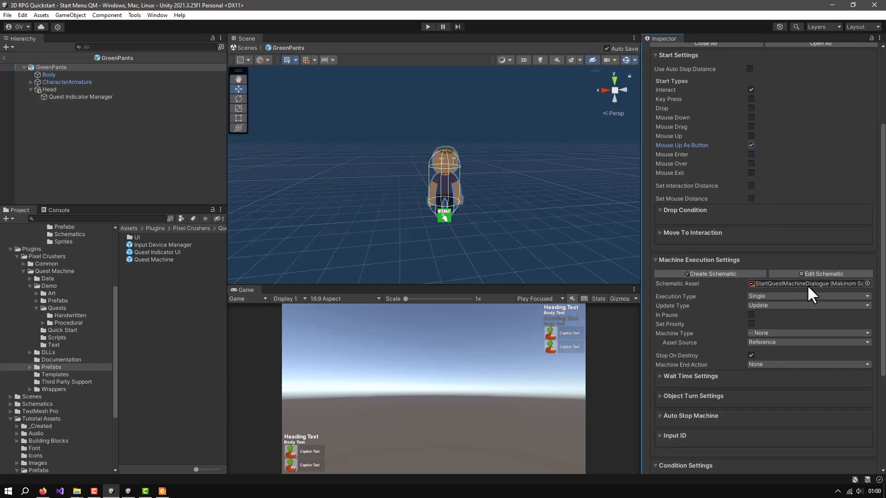
Enable Turn Starting Object and Turn Machine Object in the Interaction Machine's Object Turn Settings
scroll(806, 287, down, 2)
scroll(806, 286, down, 2)
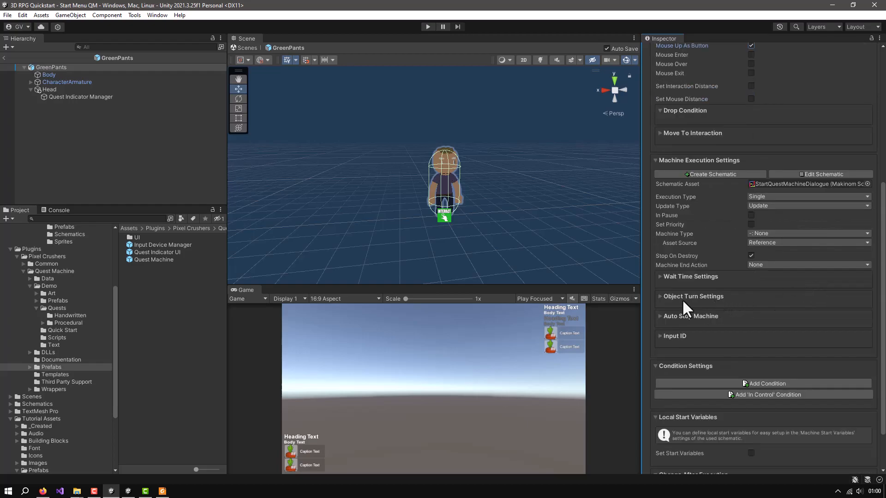
click(667, 297)
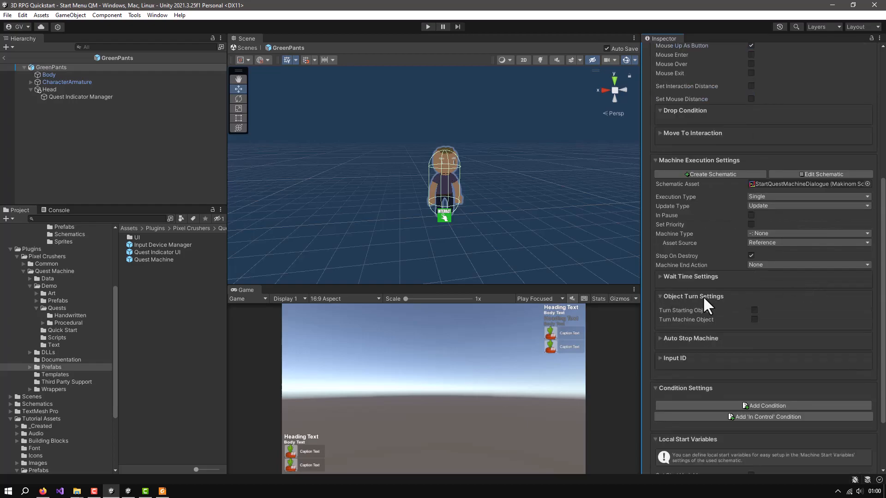
click(755, 319)
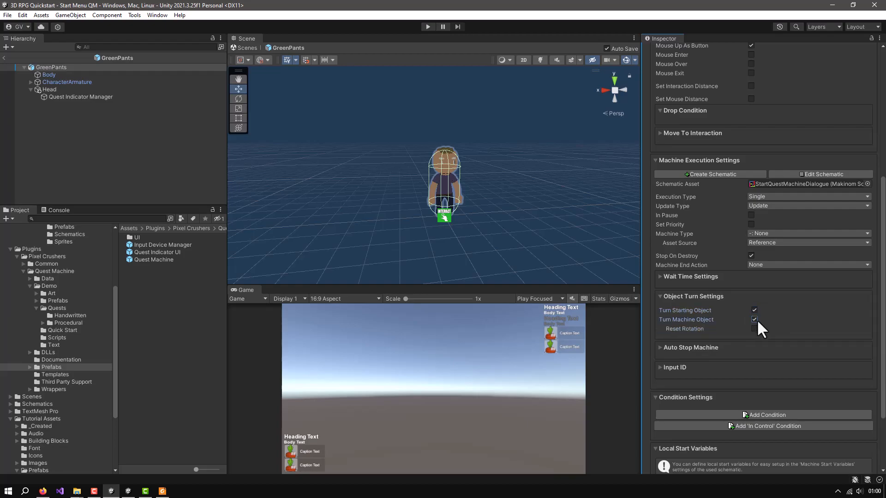
Add an entry to the Quest Giver For ORK component's Quests list and assign Green Pants Quest to it
scroll(811, 320, up, 9)
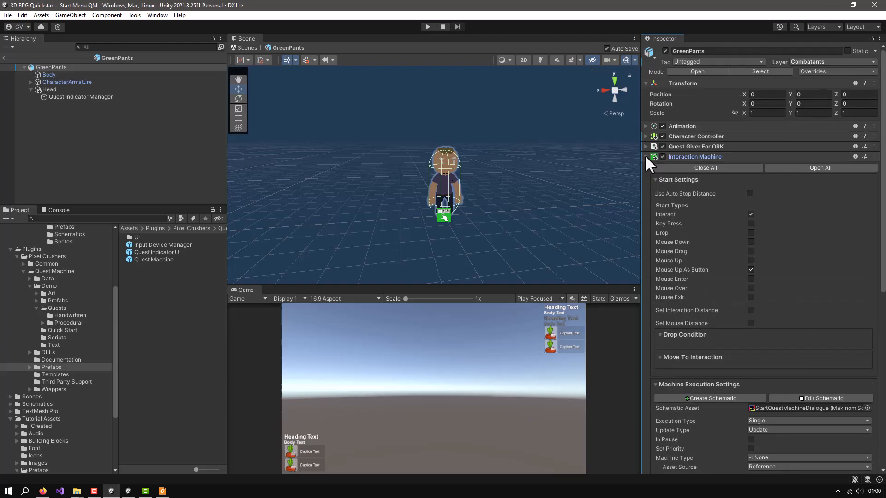
click(646, 156)
click(646, 146)
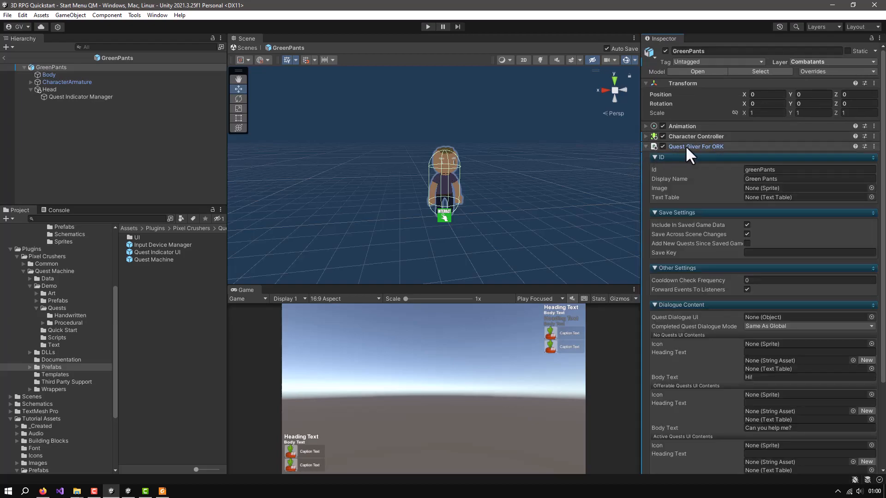
scroll(759, 231, down, 3)
scroll(759, 231, down, 2)
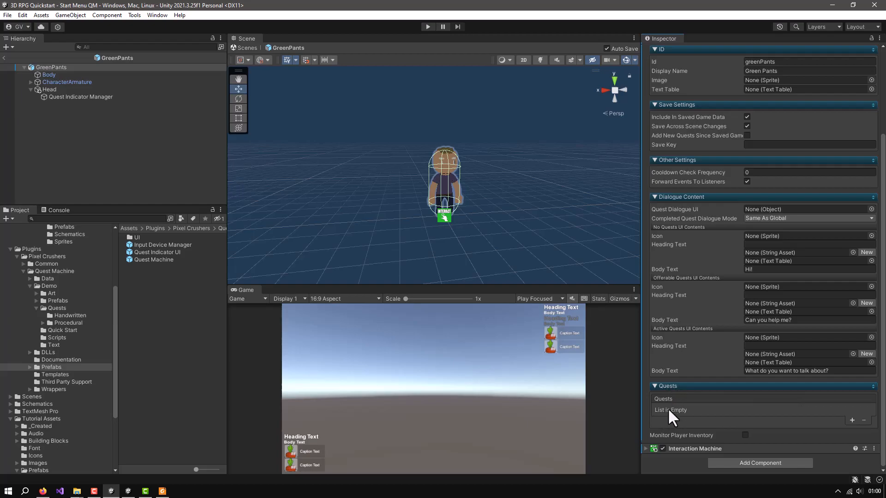
click(852, 420)
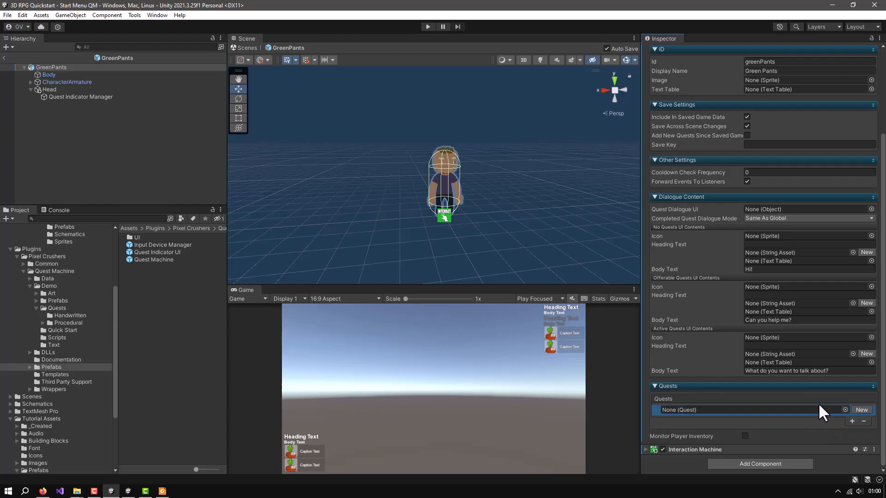
click(845, 410)
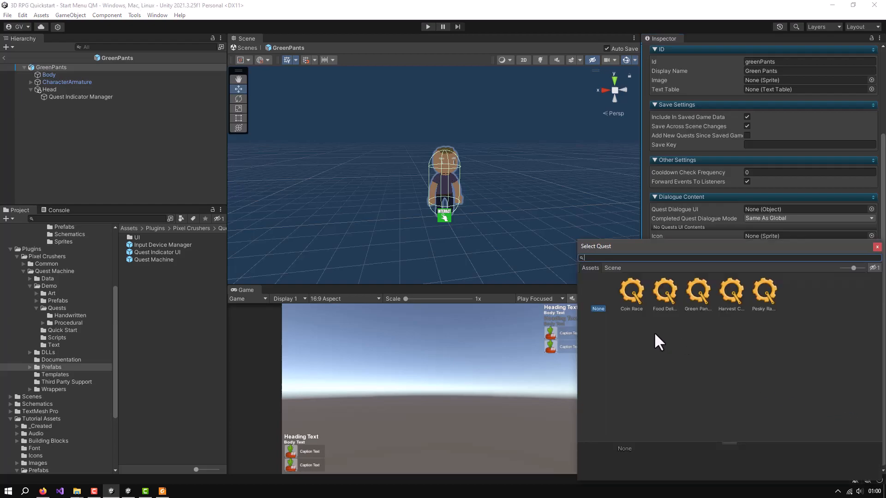
click(699, 296)
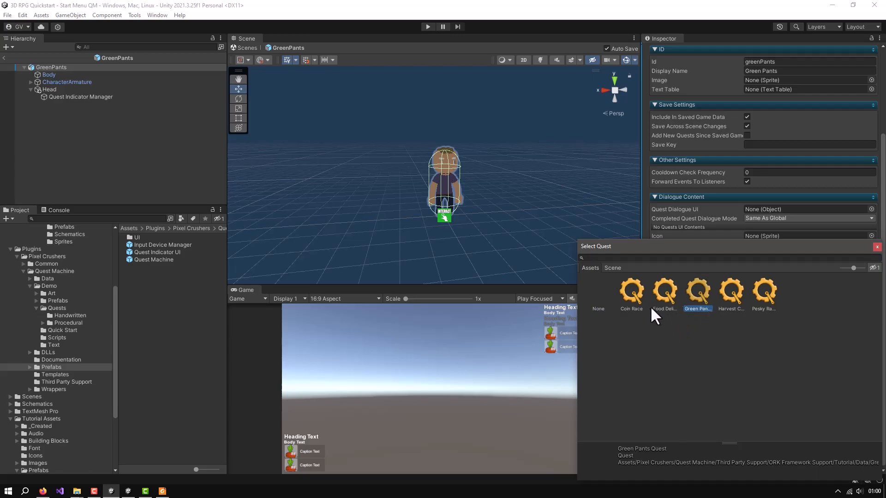
drag(774, 240, 748, 206)
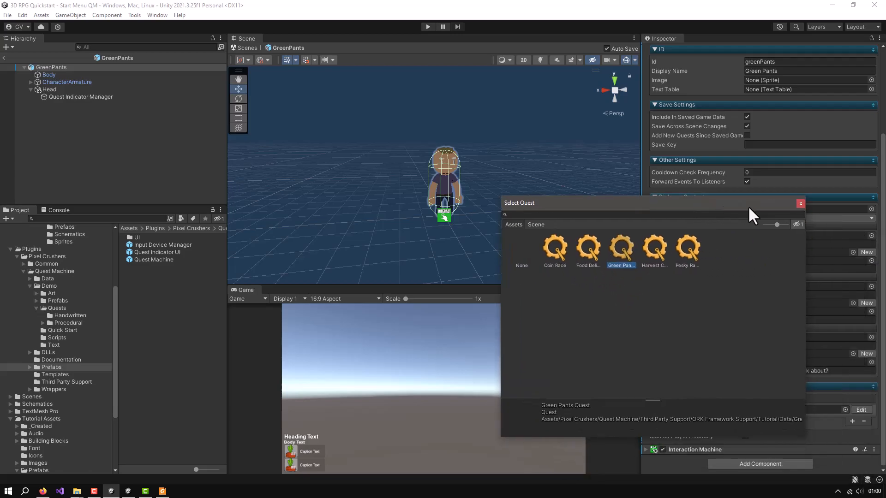
click(801, 204)
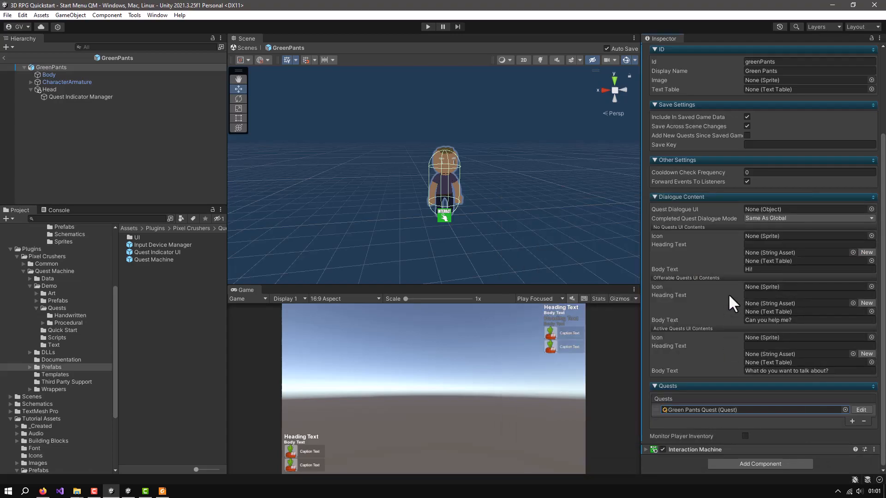
Leave the GreenPants prefab and open the World QM scene from the ORK Framework Support Tutorial folder
scroll(728, 294, up, 4)
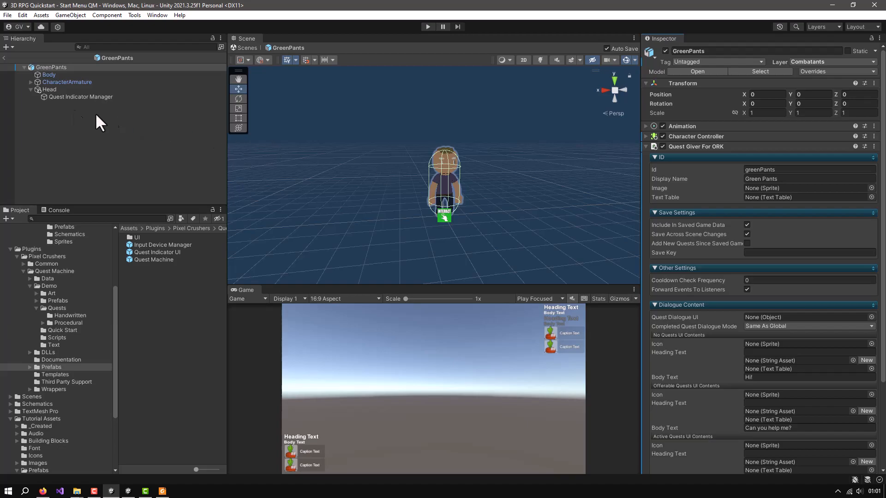
click(44, 74)
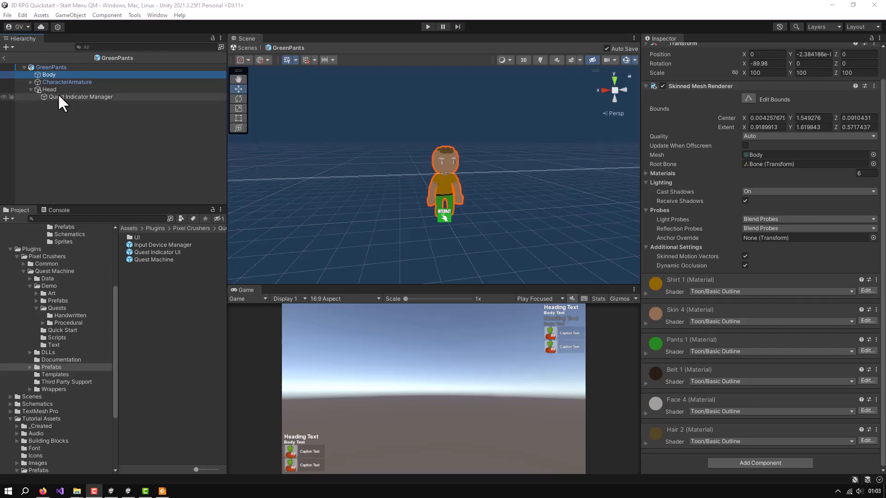
click(4, 58)
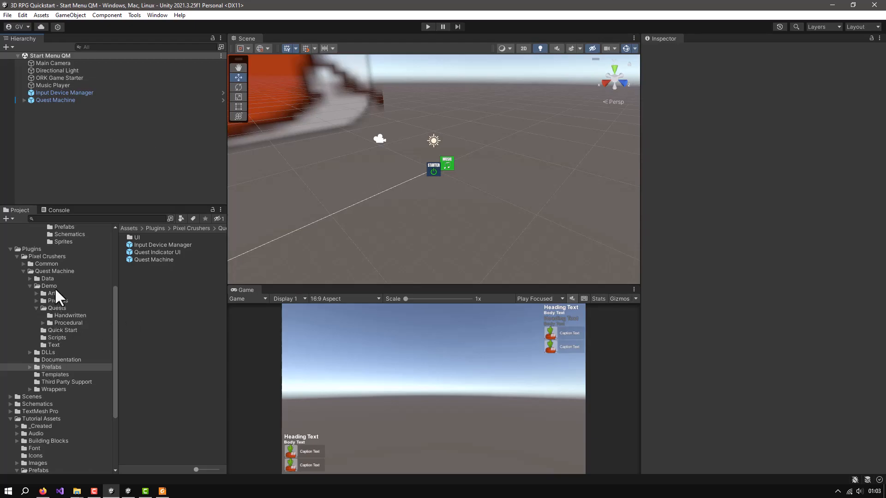
scroll(64, 287, up, 5)
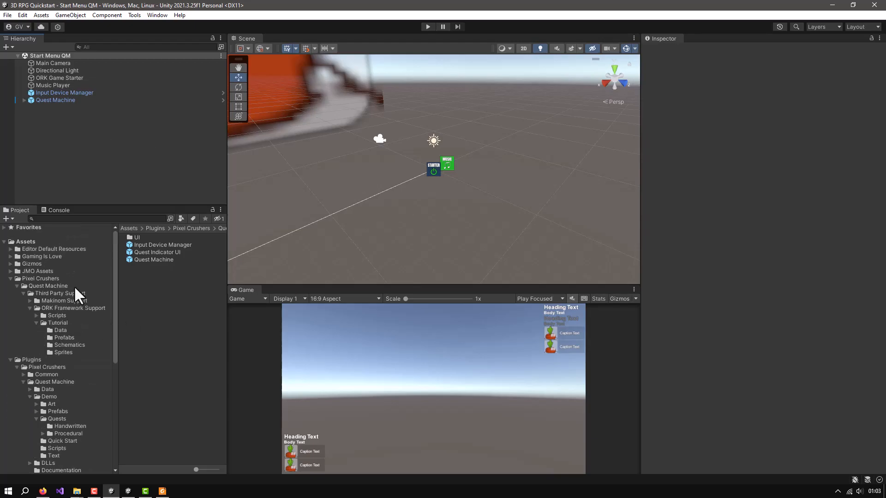
click(56, 321)
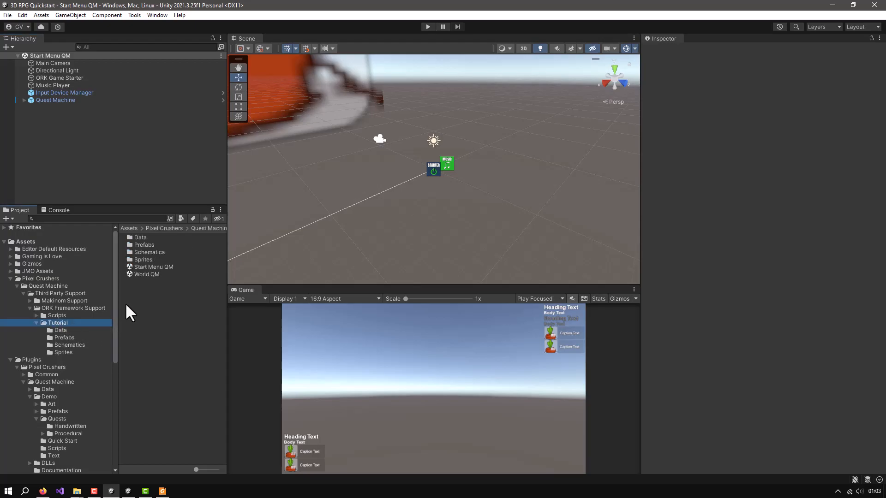
click(133, 275)
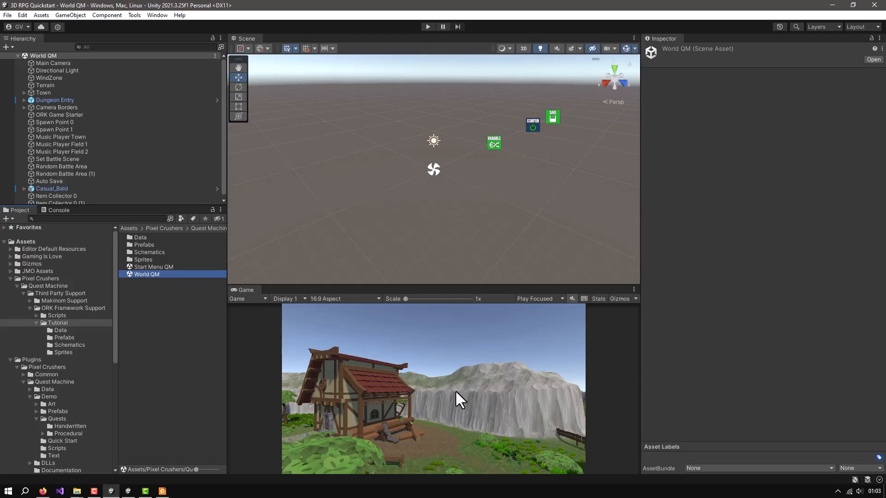
Place the GreenPants prefab from the Tutorial Prefabs folder on the dirt ground in front of the house with the log pile
drag(470, 284, 459, 246)
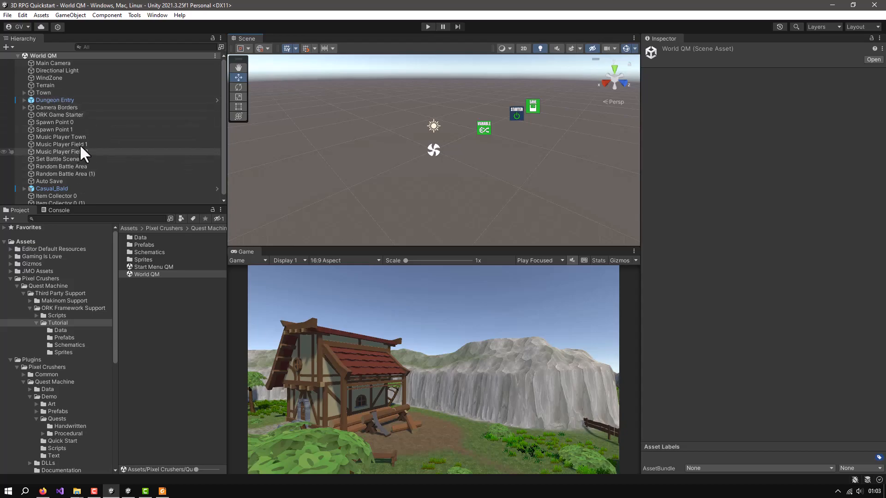
scroll(86, 118, down, 1)
scroll(426, 159, down, 5)
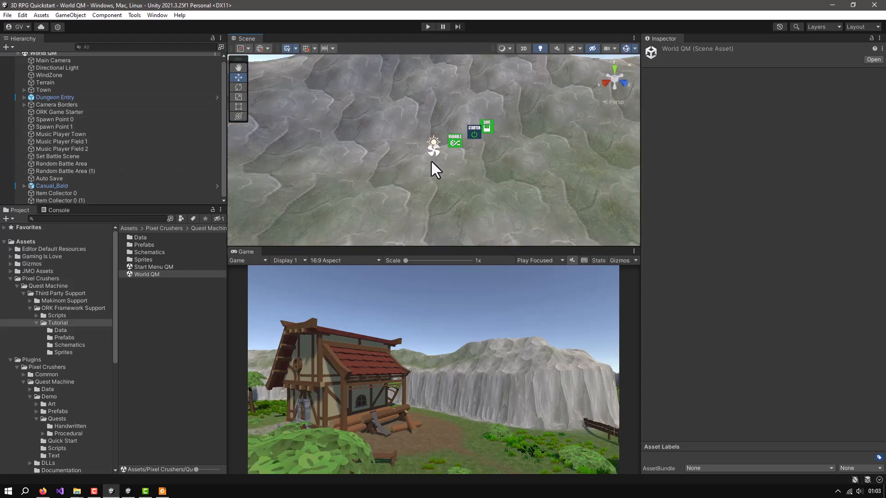
scroll(431, 159, down, 8)
middle_drag(431, 178, 445, 167)
scroll(445, 168, down, 5)
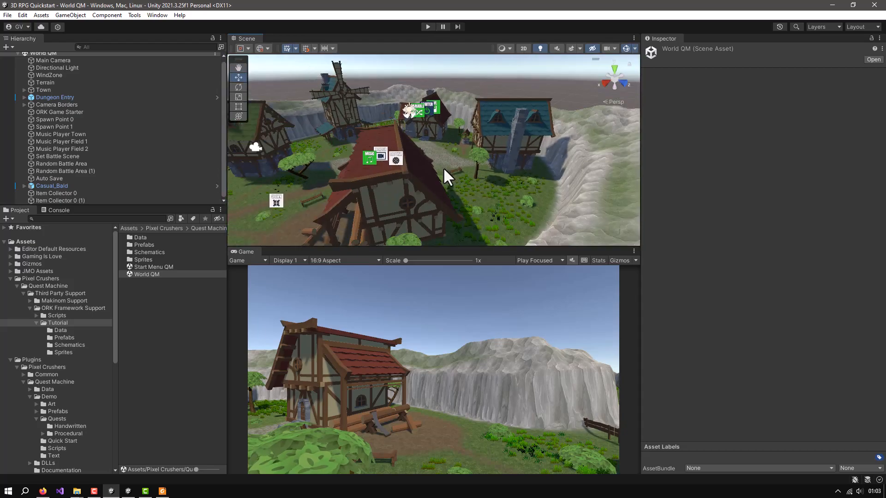
alt+drag(468, 170, 439, 152)
scroll(479, 164, up, 5)
middle_drag(479, 164, 499, 181)
alt+drag(460, 166, 458, 181)
middle_drag(459, 181, 486, 160)
scroll(486, 159, down, 3)
scroll(486, 159, down, 6)
alt+drag(461, 148, 444, 150)
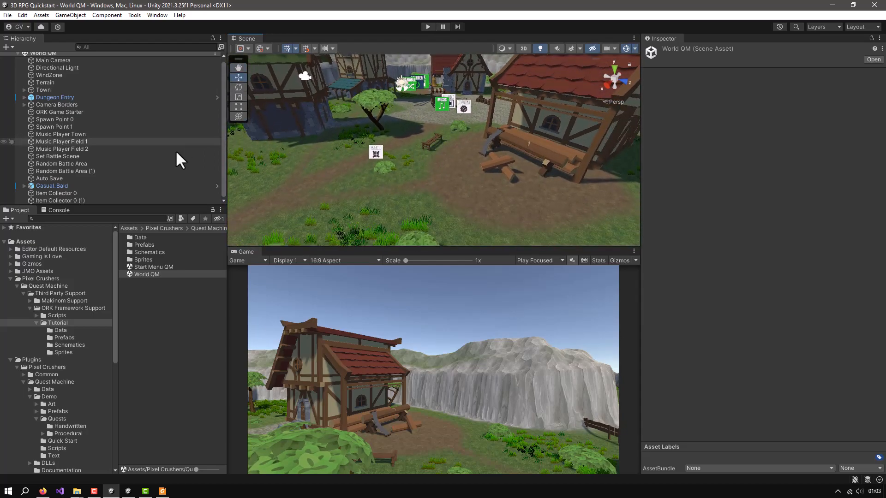
click(64, 338)
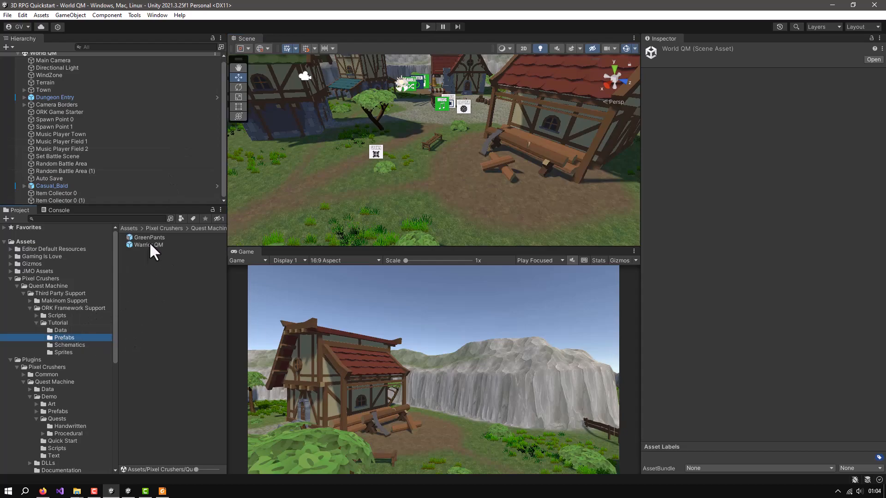
drag(145, 240, 501, 202)
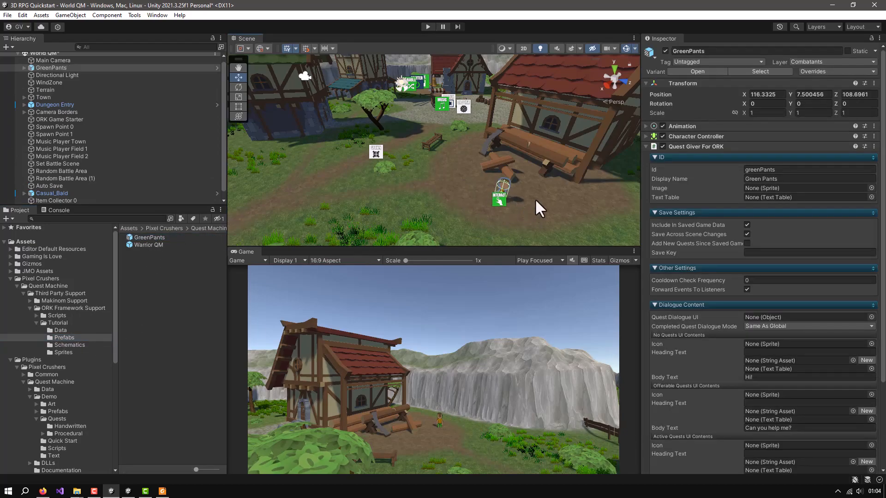
Frame the placed GreenPants character's Head in the Scene view and examine the character up close
scroll(535, 201, up, 2)
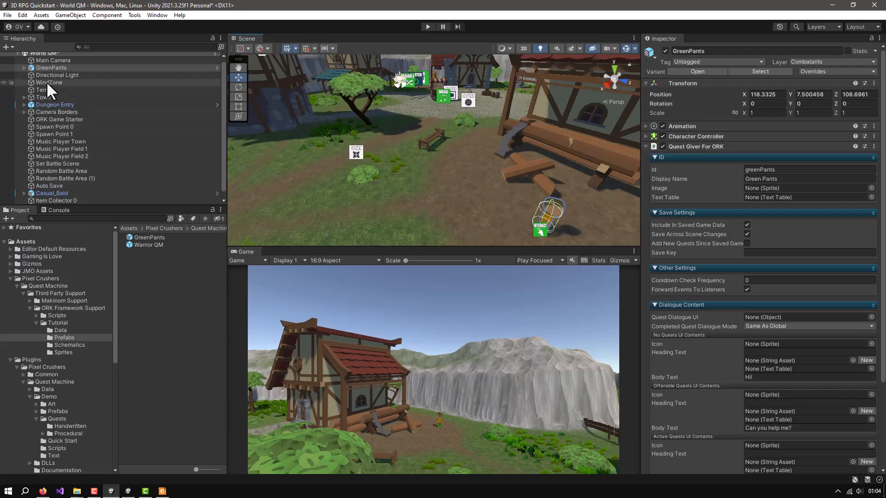
click(43, 60)
click(40, 67)
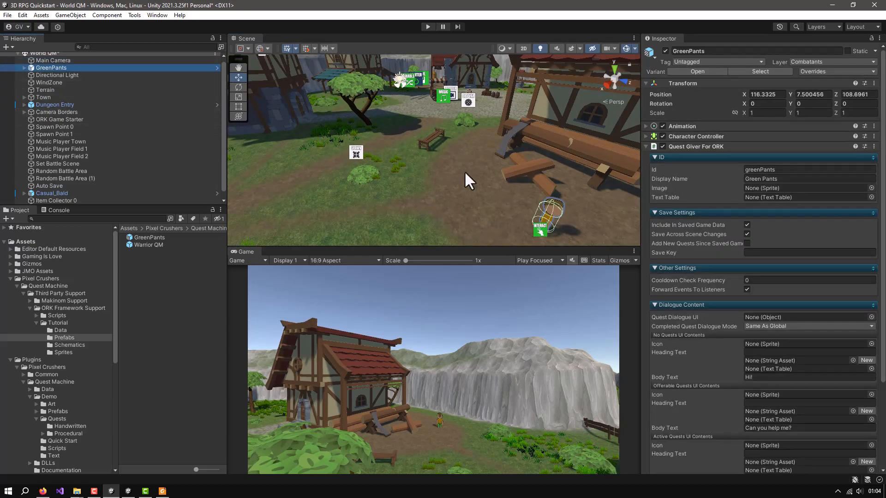
scroll(464, 171, down, 10)
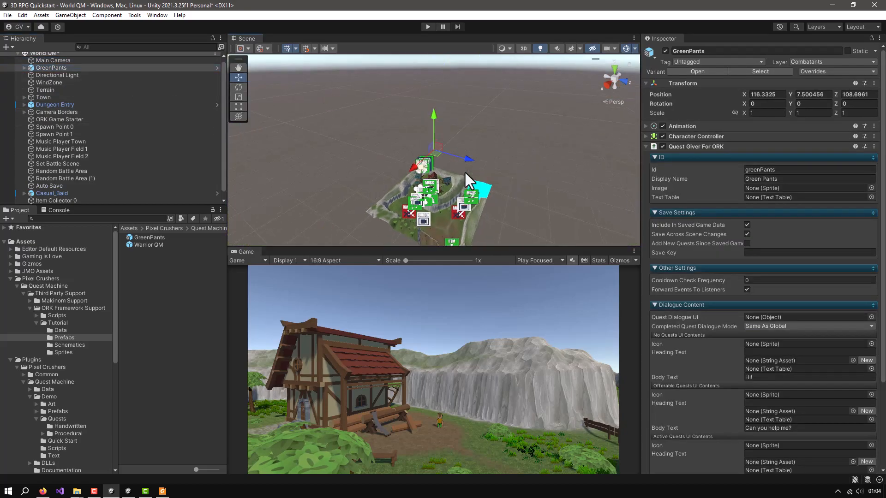
click(24, 68)
click(46, 74)
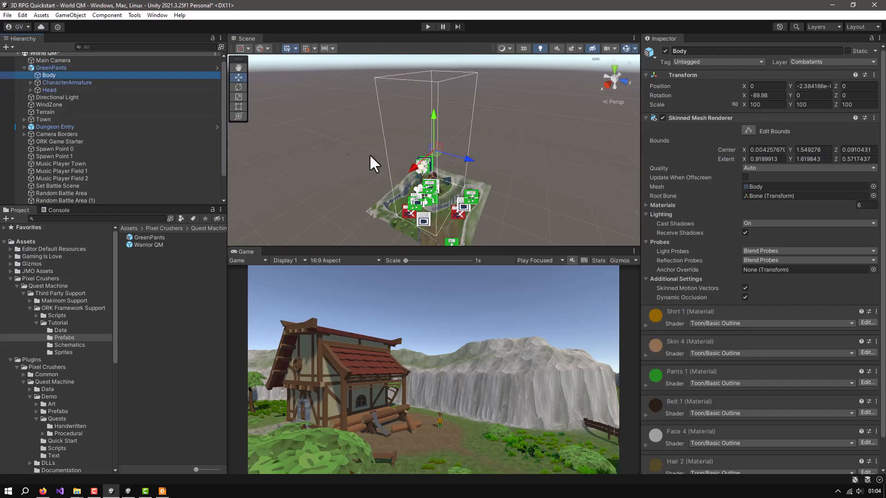
click(52, 90)
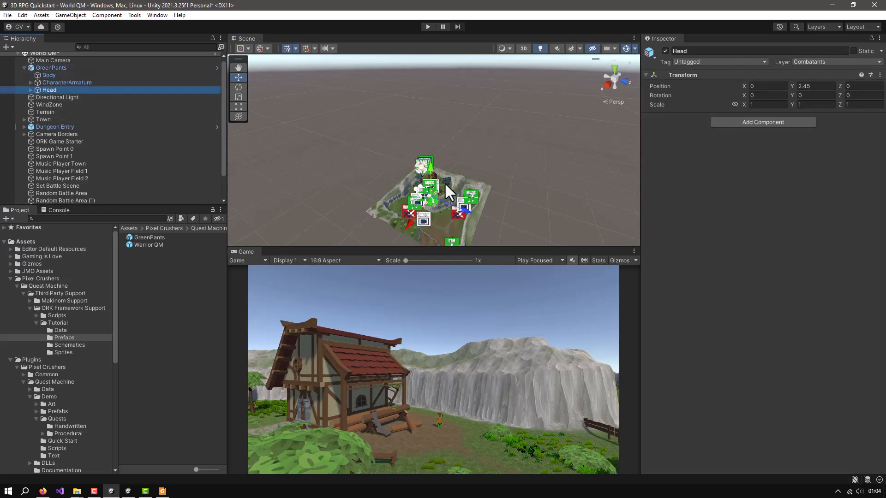
key(f)
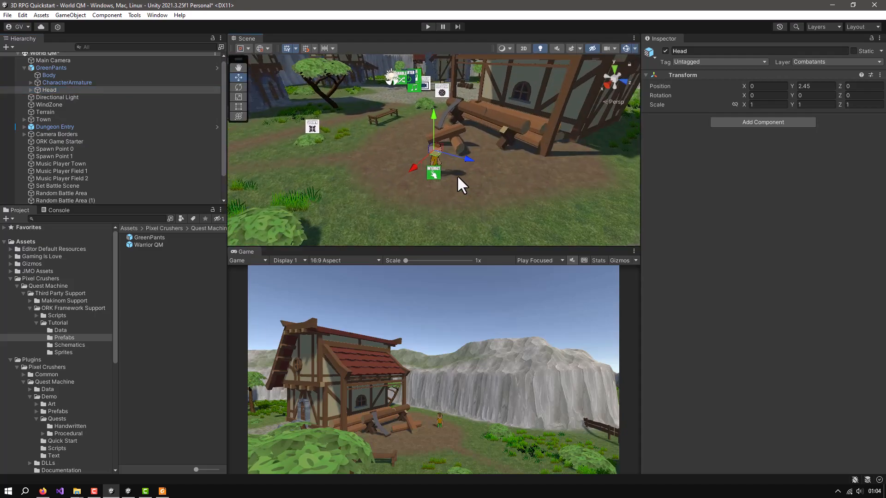
scroll(457, 176, up, 15)
alt+drag(427, 197, 568, 172)
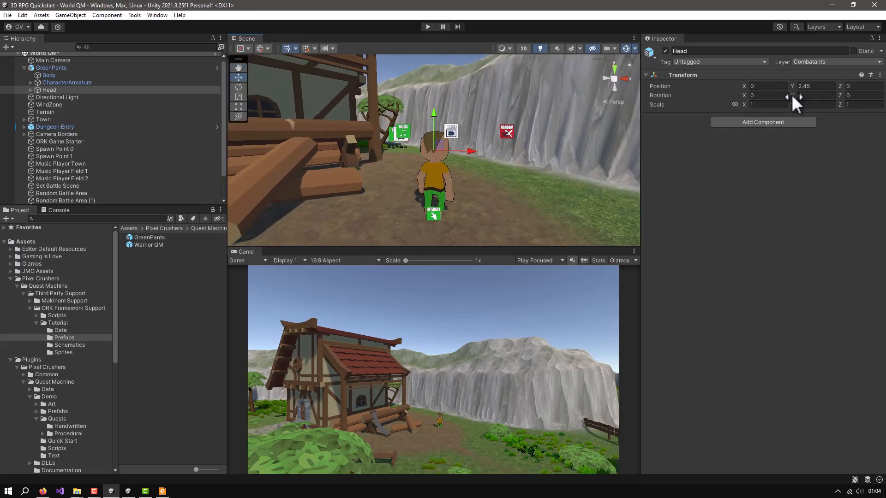
Rotate GreenPants to -194.6 on the Y axis and save the scene
drag(794, 94, 847, 102)
drag(37, 109, 731, 105)
drag(826, 95, 778, 95)
click(51, 69)
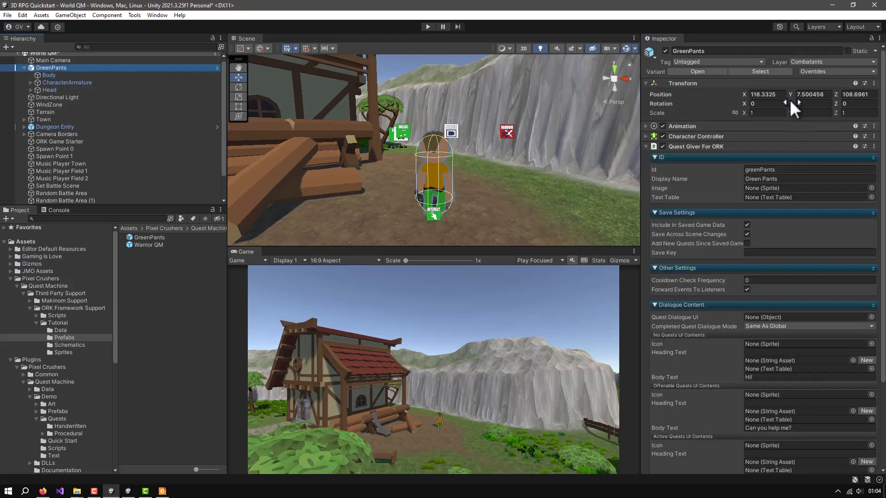
drag(791, 101, 745, 101)
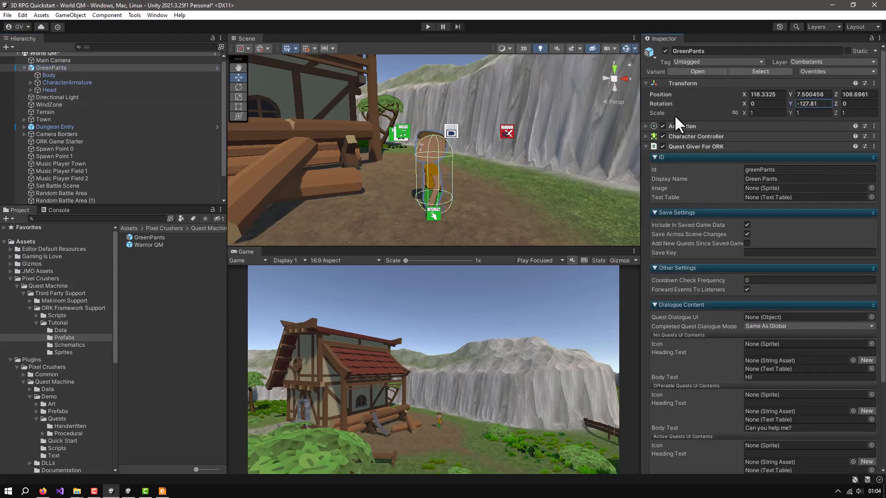
drag(65, 99, 115, 98)
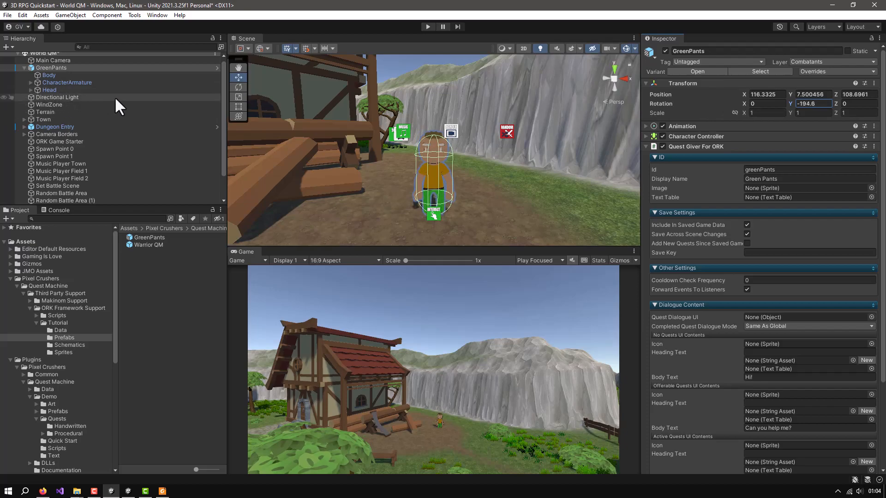
click(804, 113)
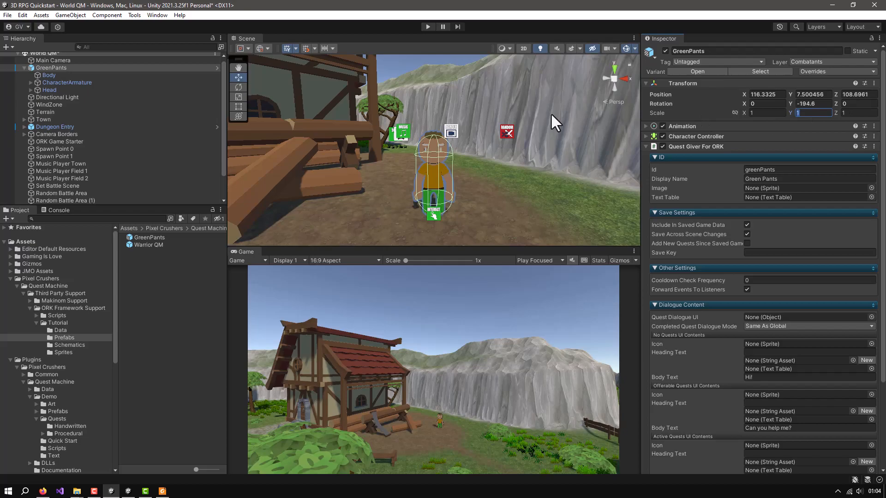
key(ctrl+s)
Enlarge the Game view and give the Hierarchy more height
drag(444, 248, 461, 188)
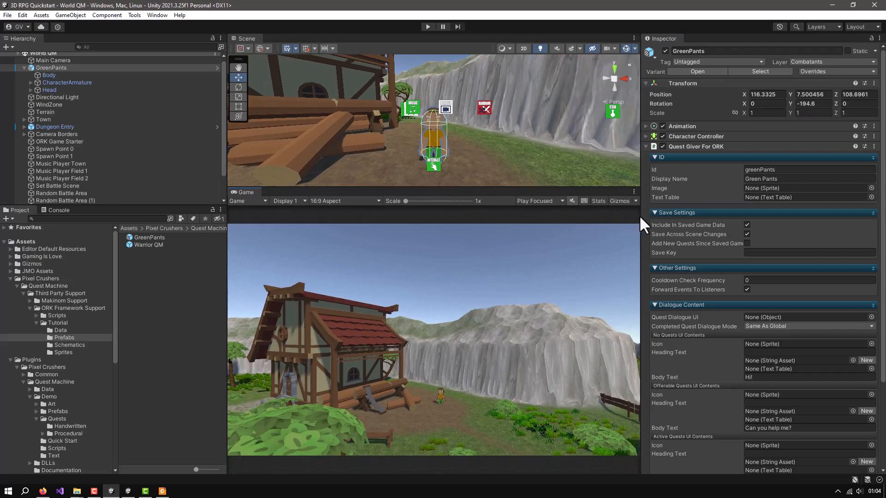
drag(639, 215, 675, 215)
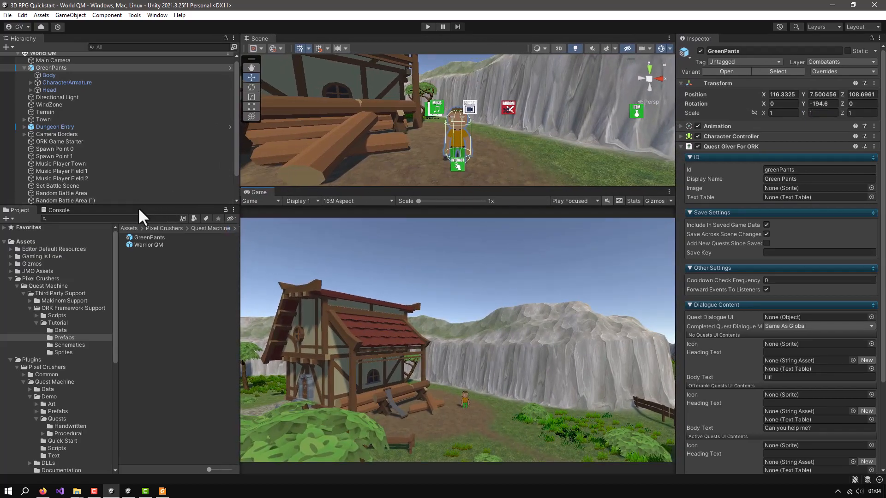
drag(125, 206, 119, 252)
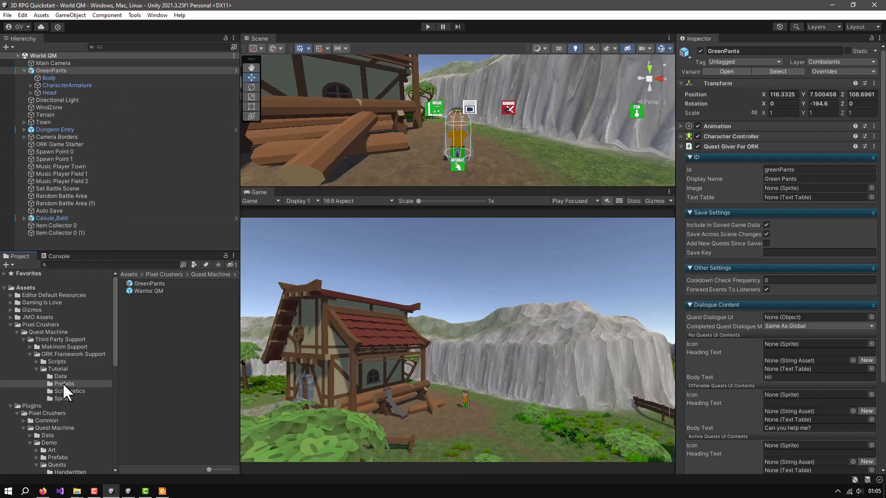
Open the Start Menu QM scene from the Tutorial folder and enlarge the Game view further
click(65, 353)
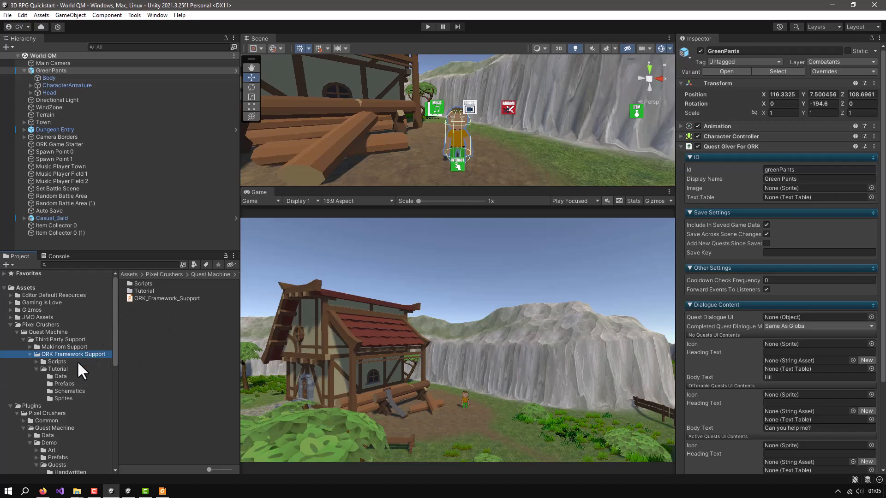
click(58, 368)
double_click(146, 313)
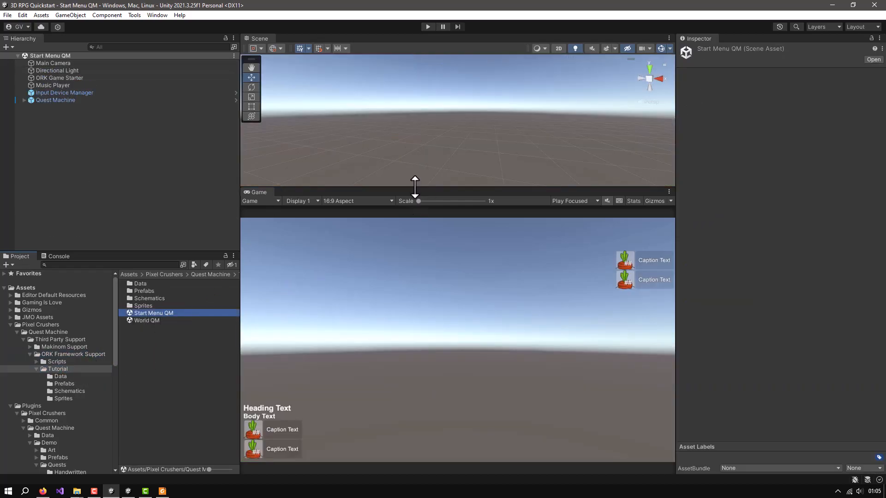
drag(415, 187, 416, 154)
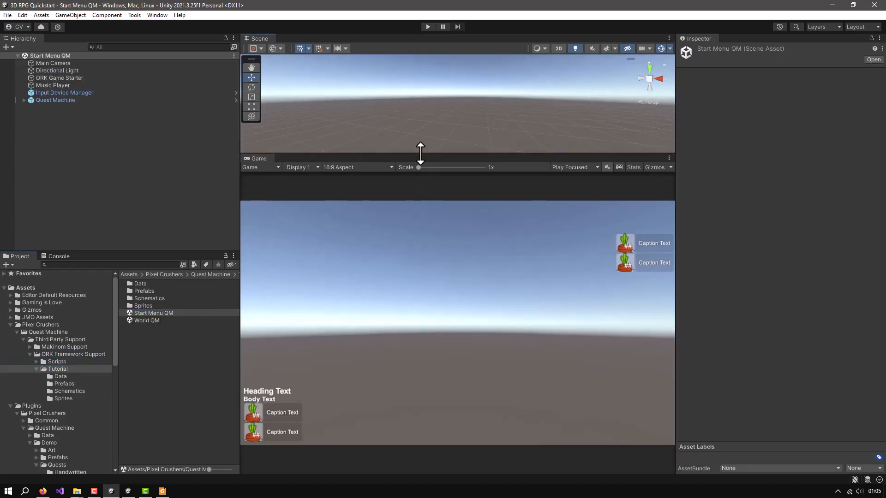
Run the scene in play mode, start a new game and walk the player toward Green Pants
click(427, 26)
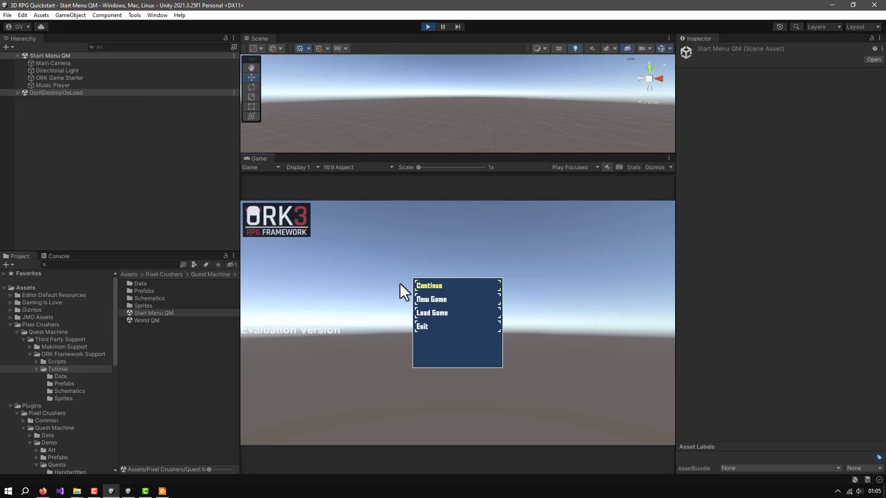
click(425, 299)
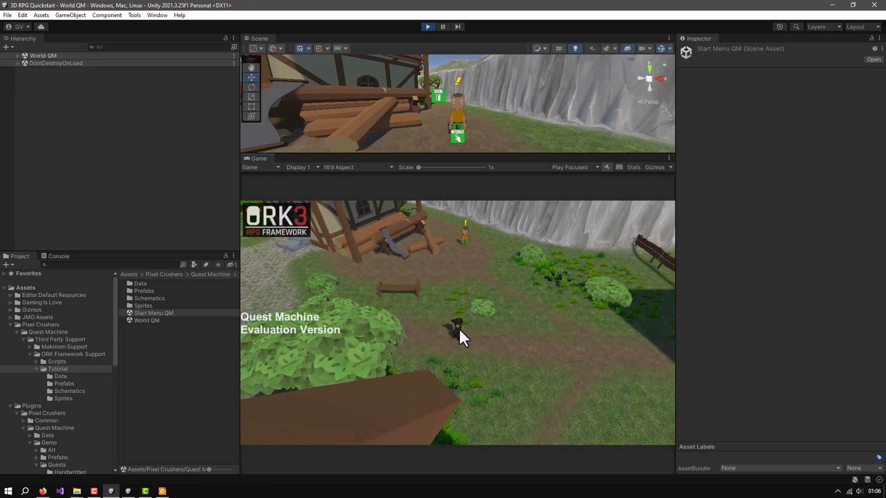
key(w)
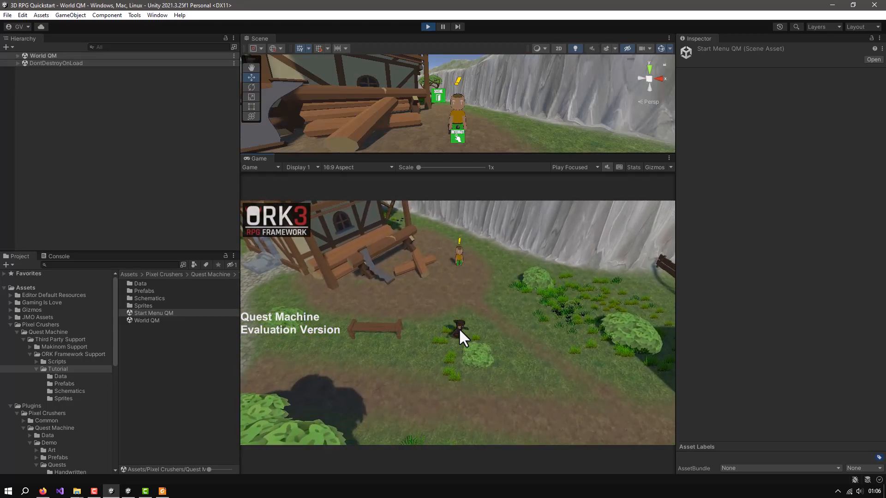
key(d)
key(w)
key(a)
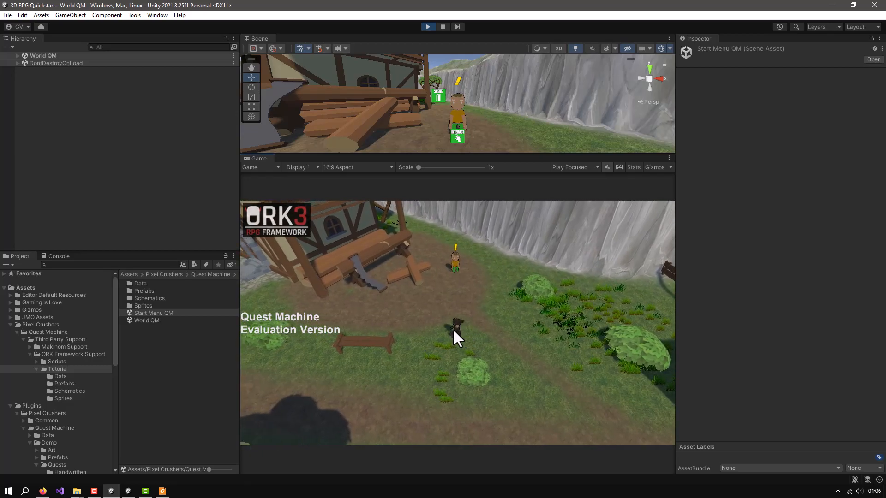
Inspect the spawned Fighter's Quest Journal For ORK component, and walk the player up to Green Pants to start his quest dialogue
click(17, 56)
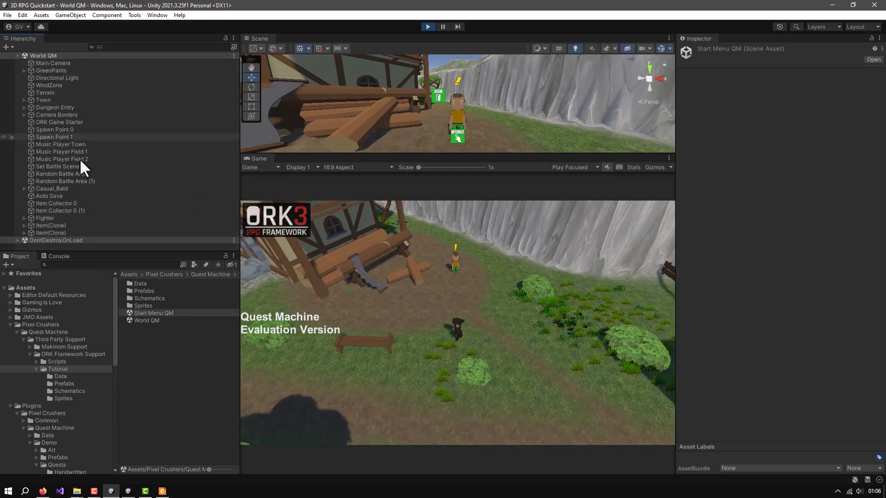
click(43, 217)
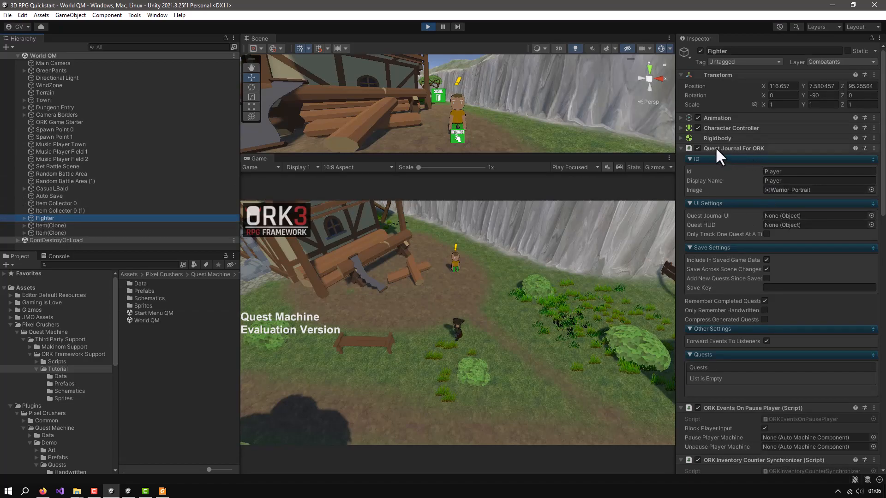
click(461, 324)
key(w)
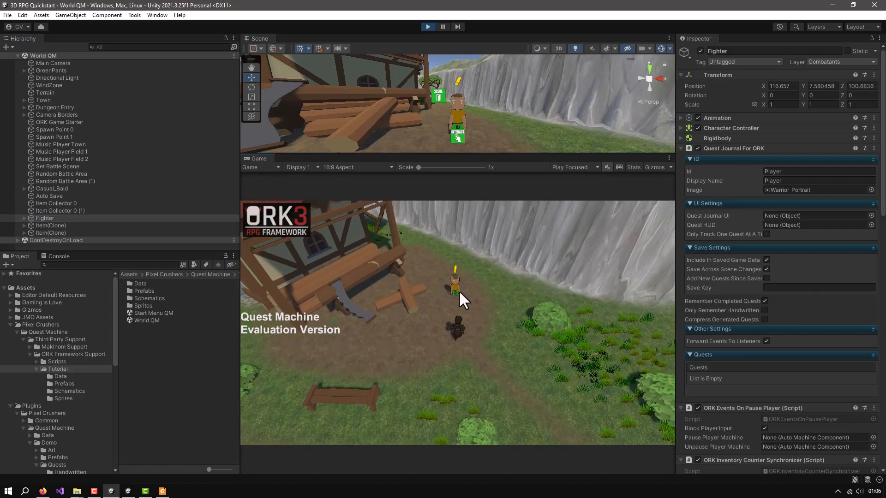
click(455, 282)
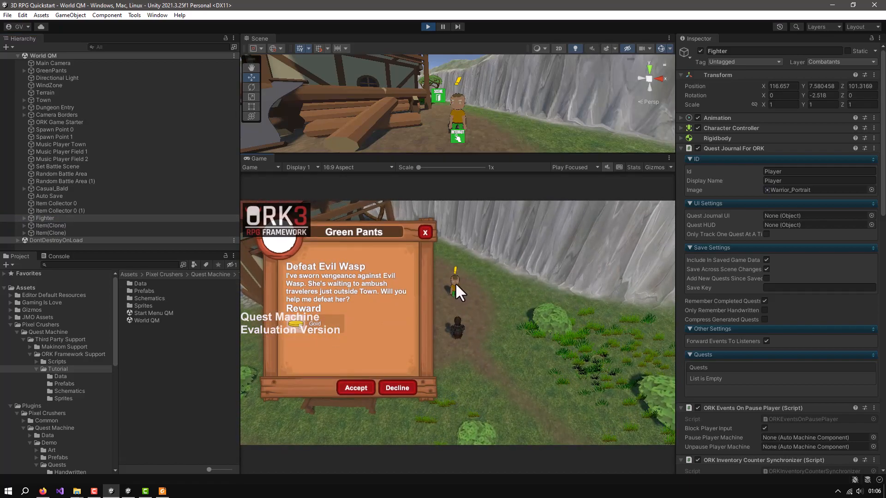
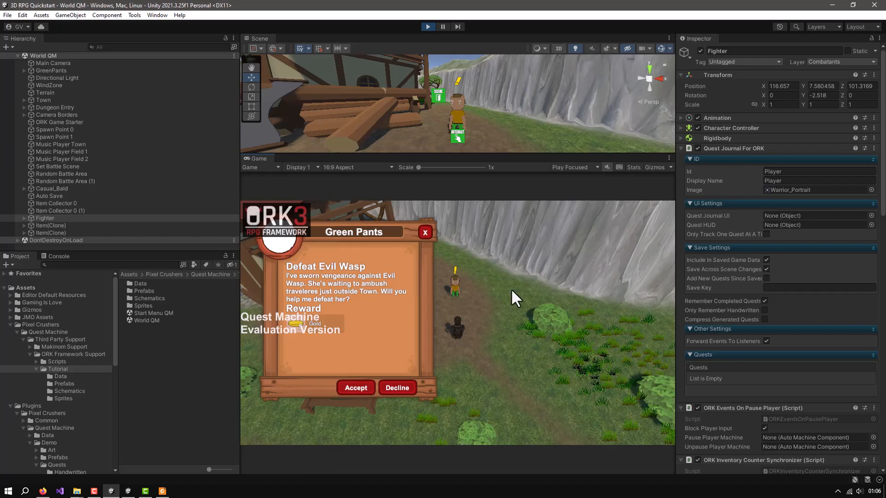
Close the Green Pants quest dialogue and stop play mode
click(426, 232)
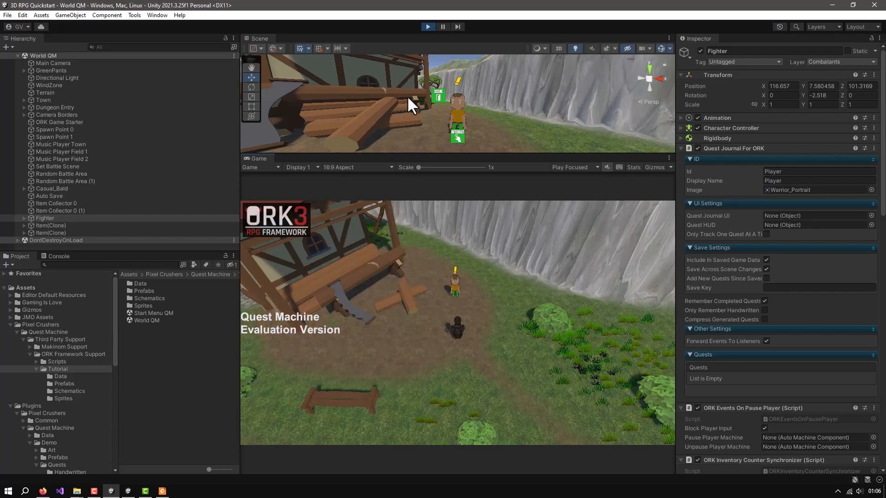
click(428, 26)
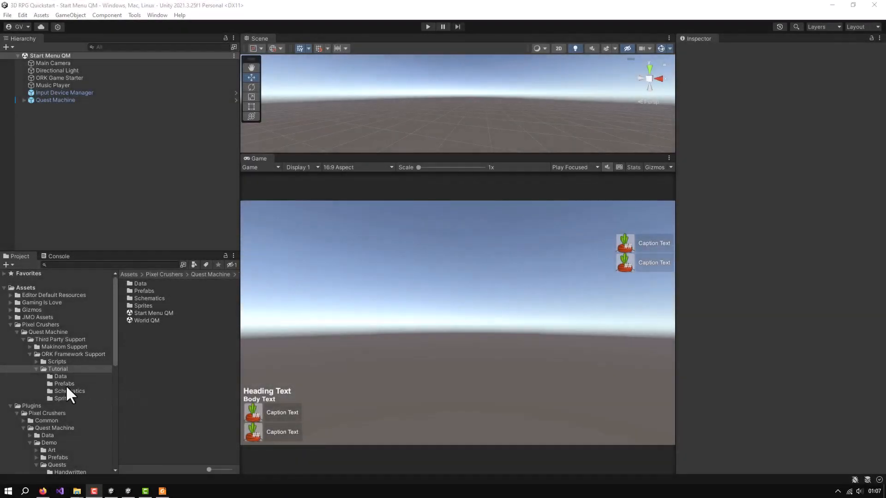
Assign the GreenPants_Portrait sprite as the Quest Giver For ORK image on the GreenPants prefab in the Tutorial folder
click(58, 384)
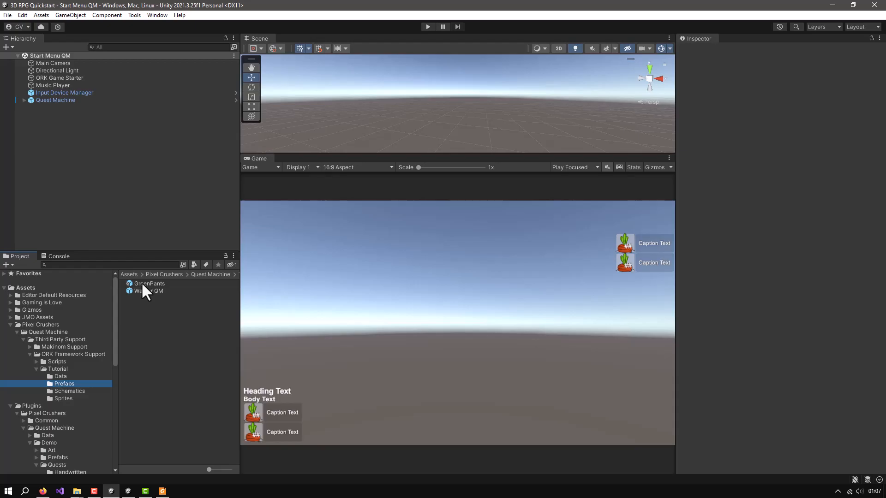
click(142, 284)
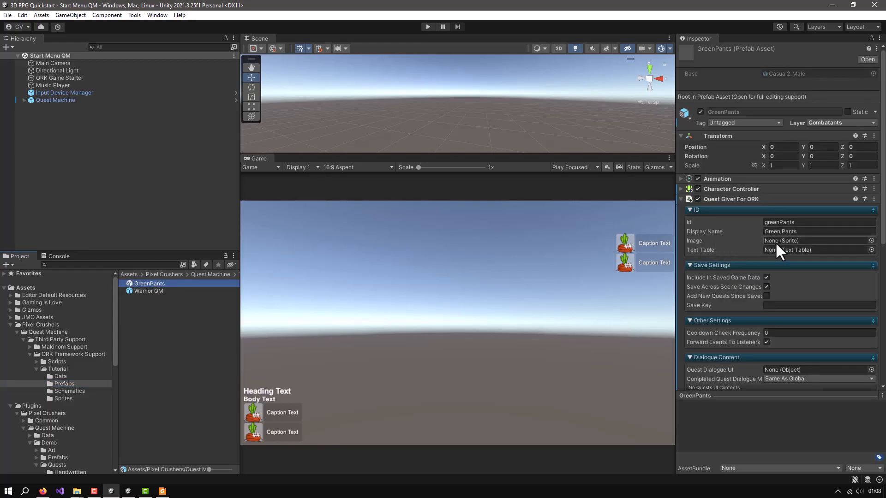
click(62, 397)
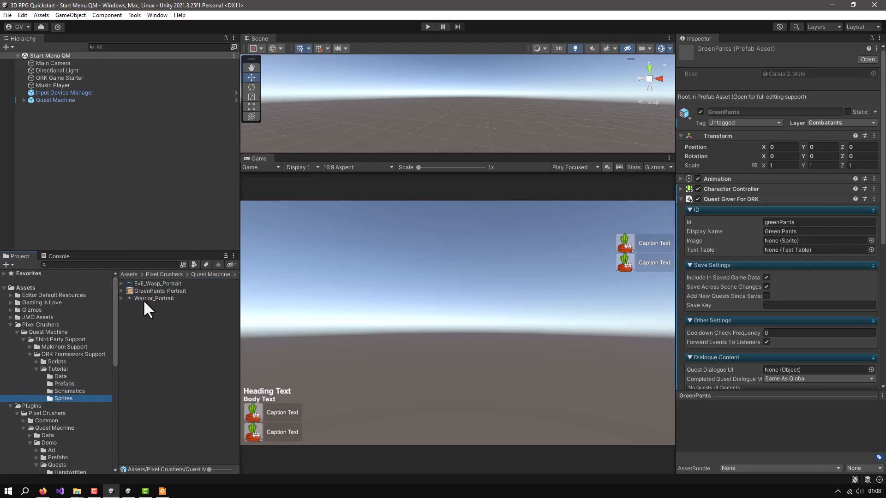
drag(145, 290, 793, 242)
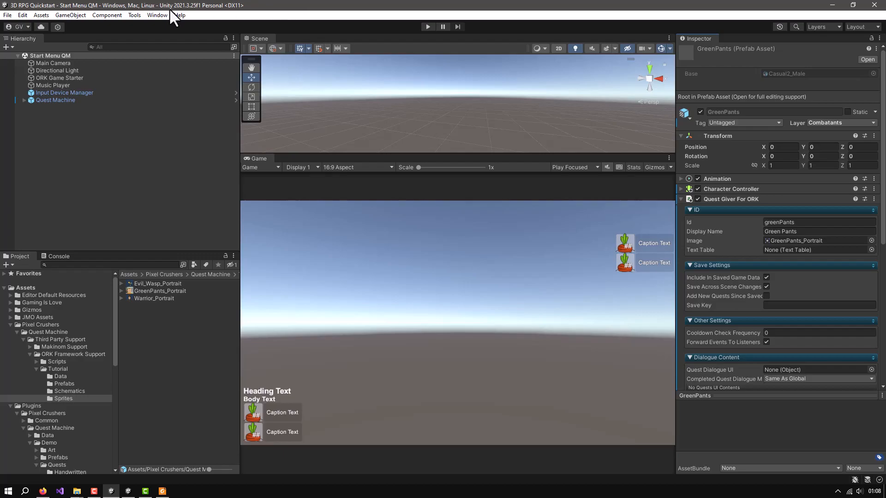
Open the Makinom editor and add a new input key named Journal under Base/Control
click(156, 15)
mouse_move(161, 156)
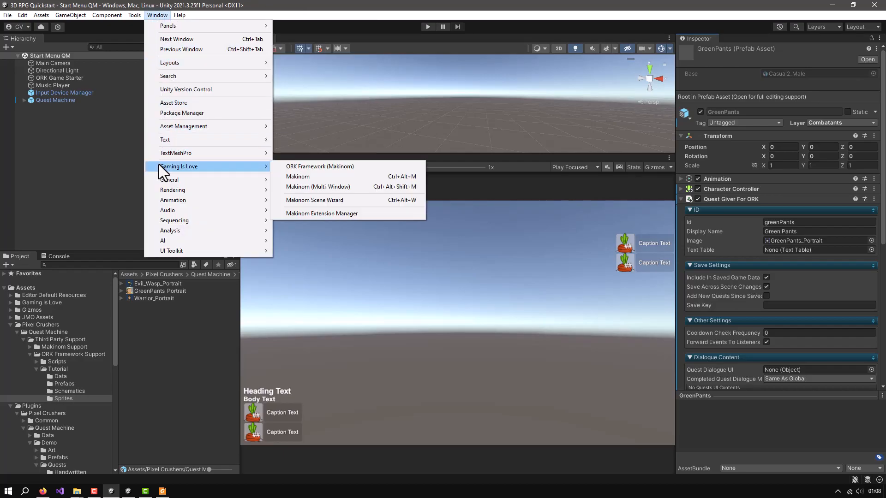
click(290, 178)
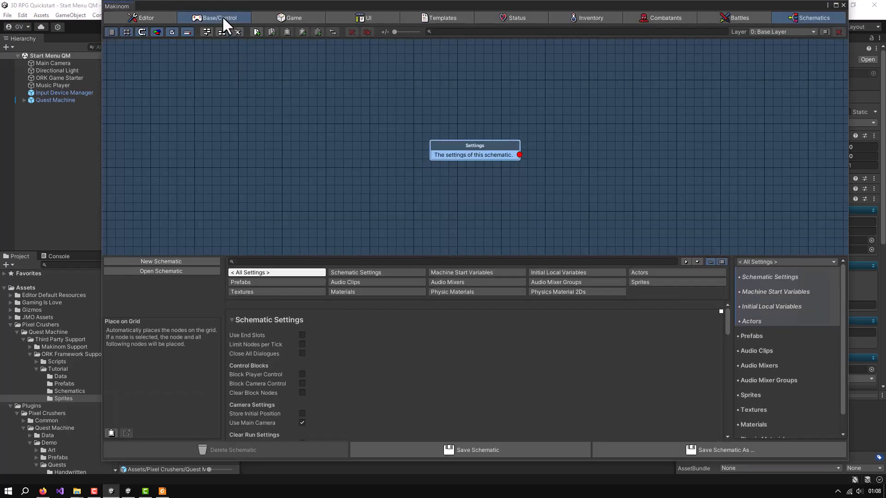
click(223, 15)
click(145, 68)
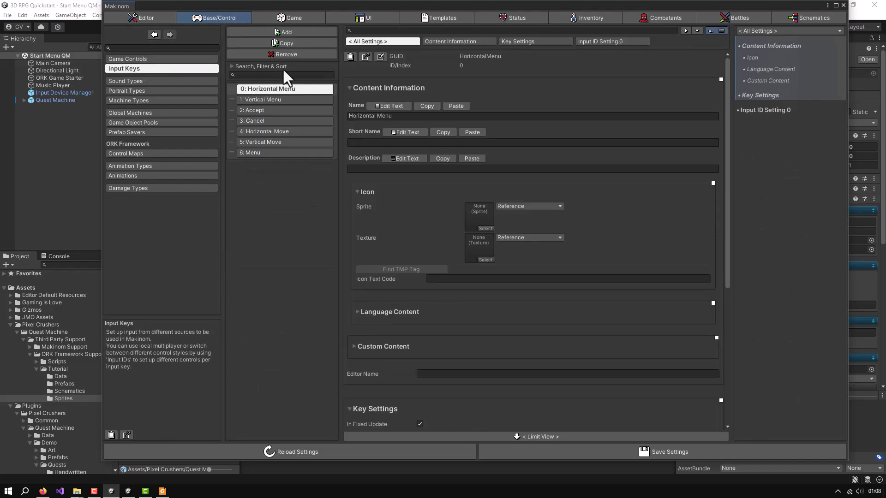
click(284, 32)
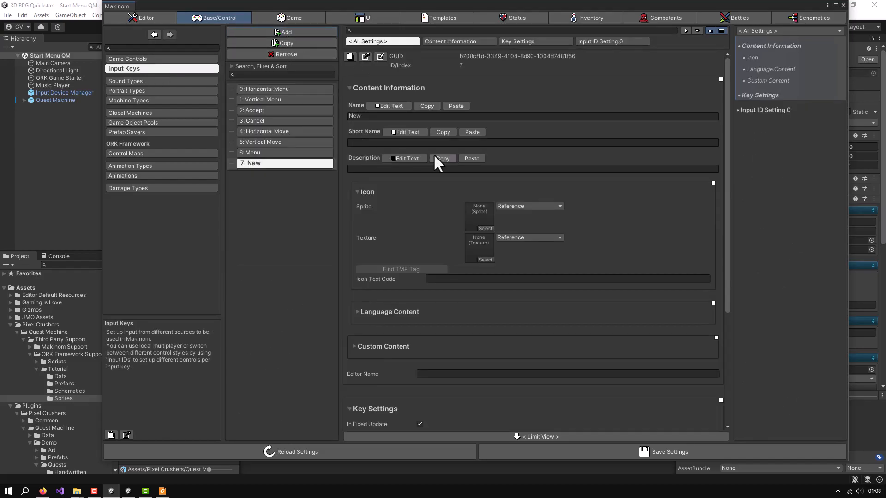
click(385, 107)
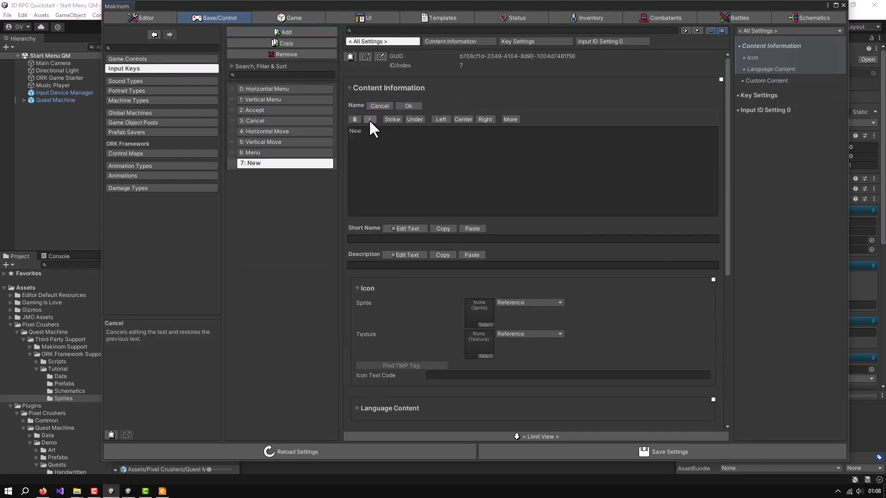
drag(367, 131, 340, 131)
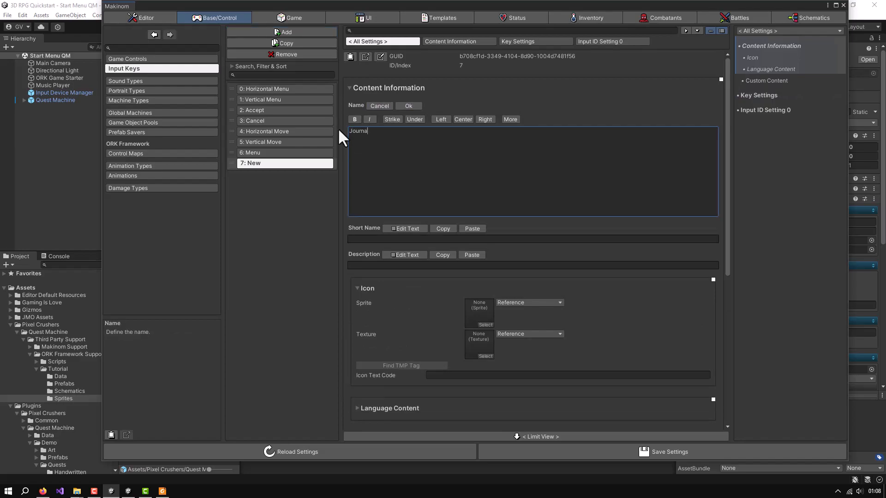
text(Journal)
click(409, 106)
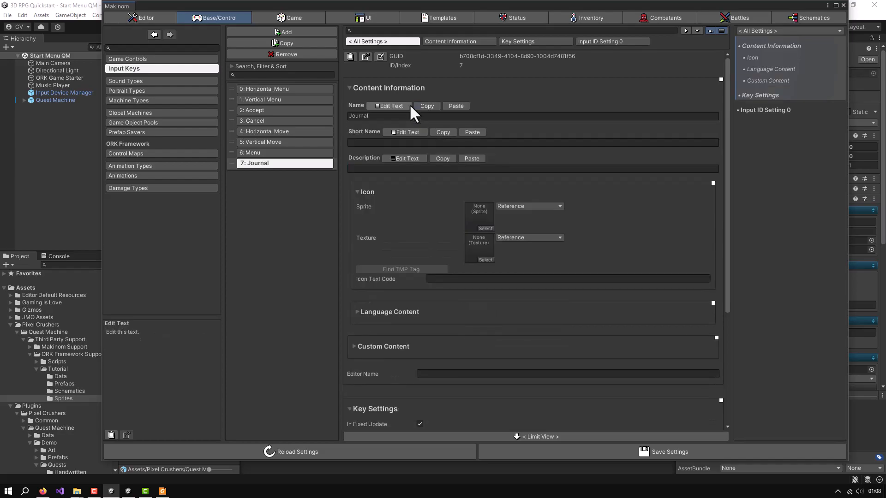
Turn off In Fixed Update for the Journal input key and set its input origin to Key Code with positive key J
click(513, 41)
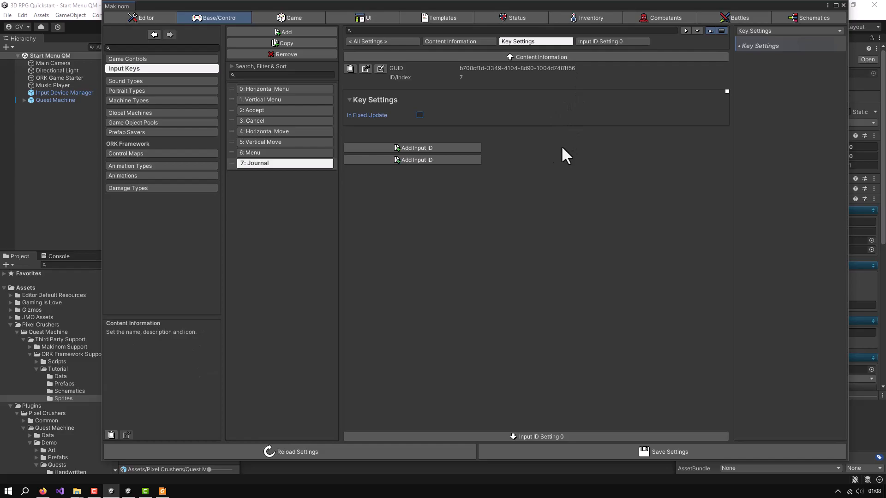
click(595, 42)
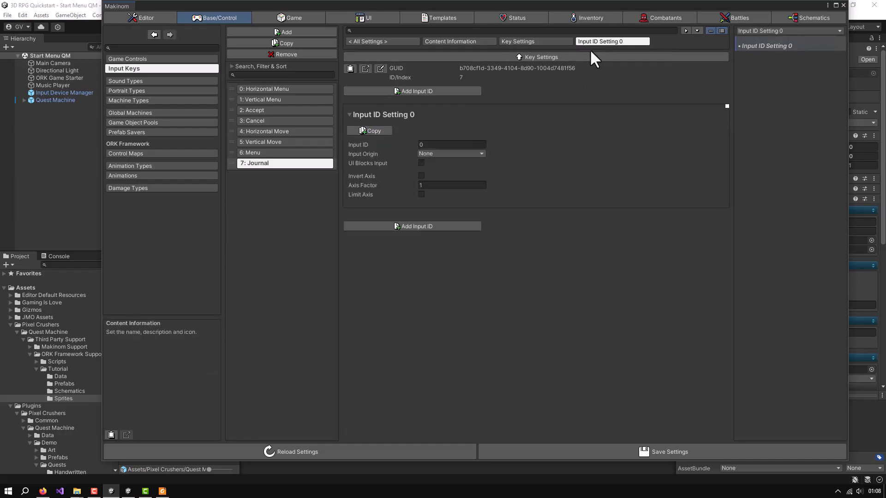
click(436, 154)
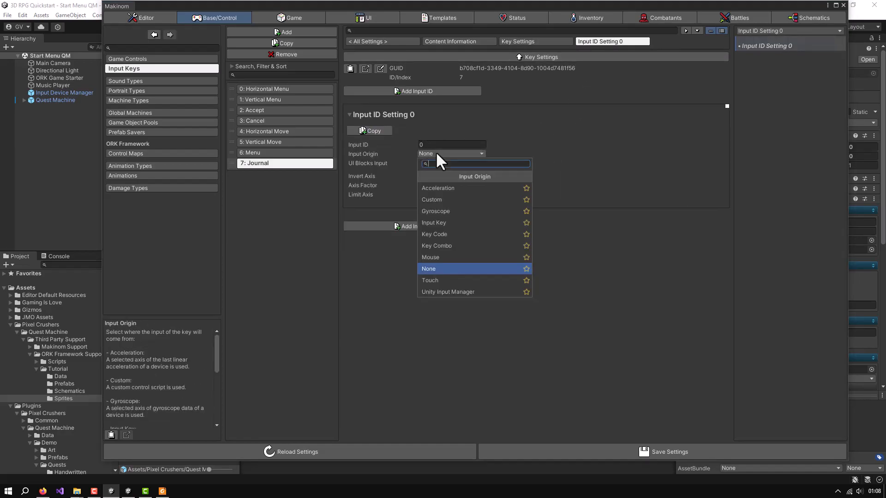
click(427, 233)
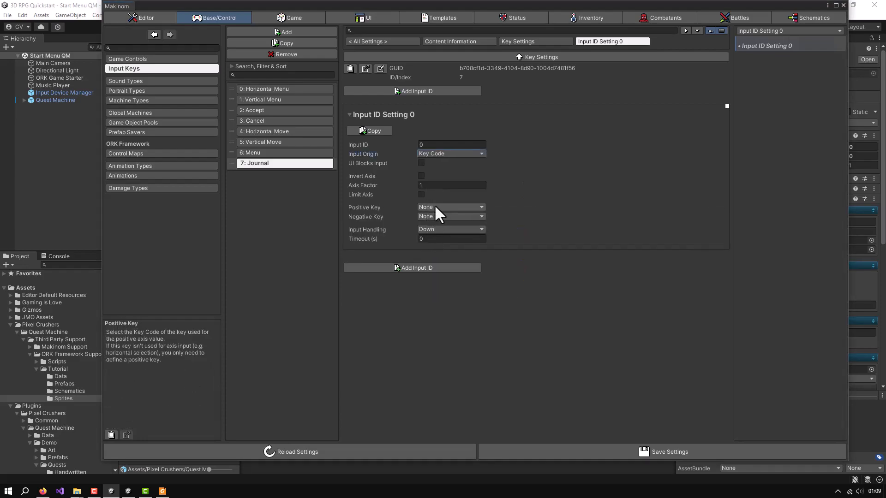
click(436, 207)
text(j)
click(426, 241)
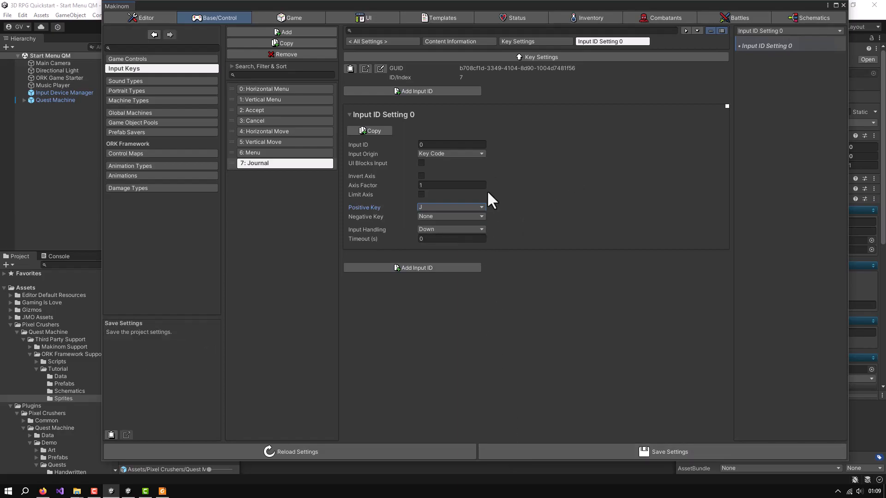
Change the Journal input key's GUID to Journal and save the project settings
click(379, 68)
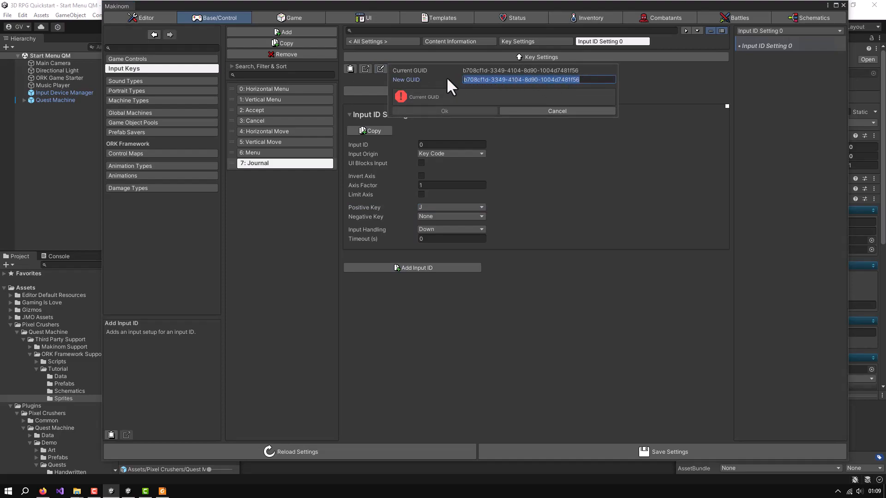
text(Ju)
text(urnal)
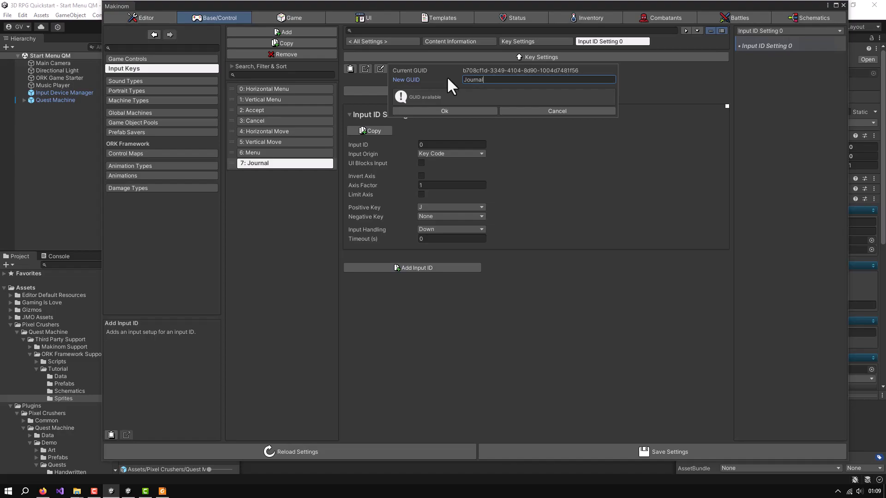
click(441, 110)
click(526, 451)
click(514, 449)
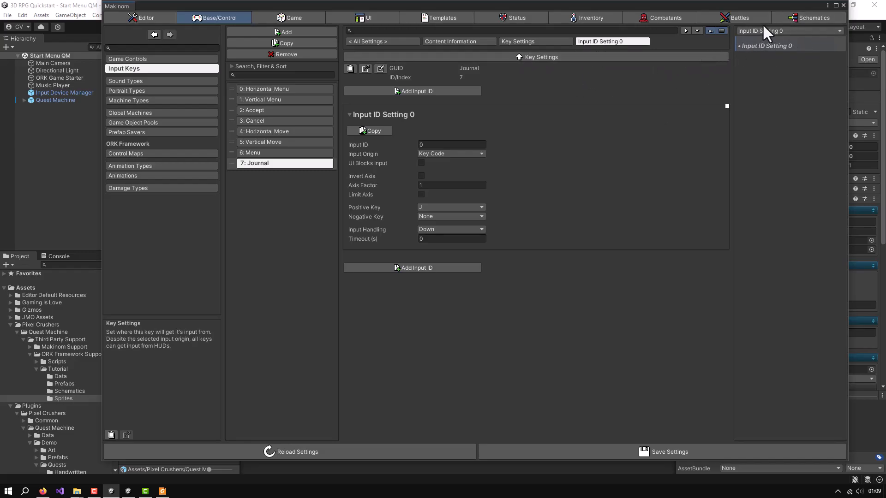
Add a Wait For Input node to the empty schematic, connected to and aligned beside the repositioned Settings node
click(796, 17)
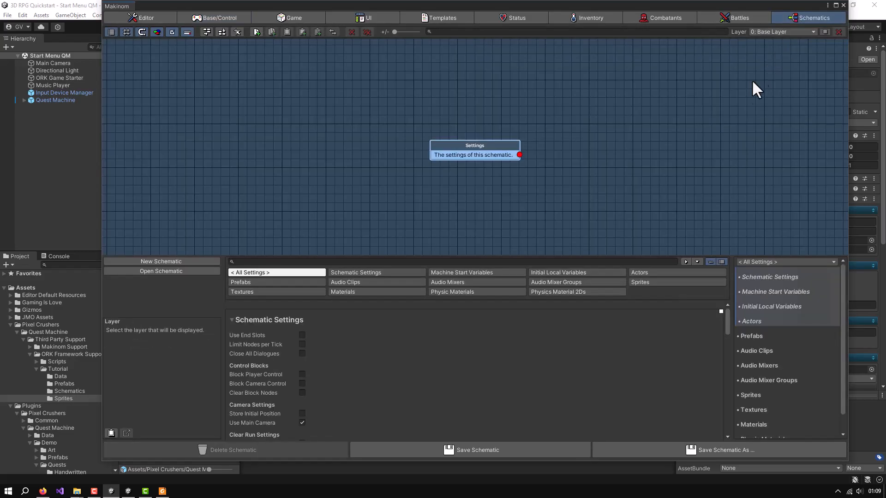
drag(478, 144, 329, 109)
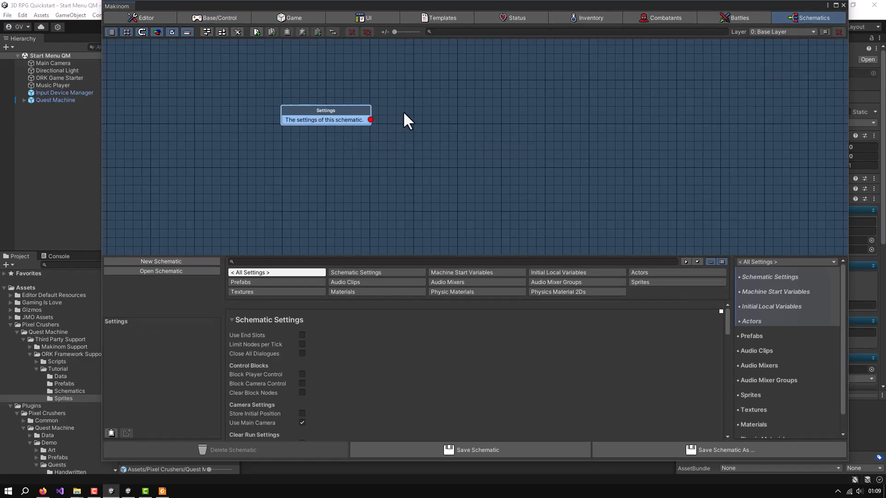
right_click(404, 112)
click(412, 139)
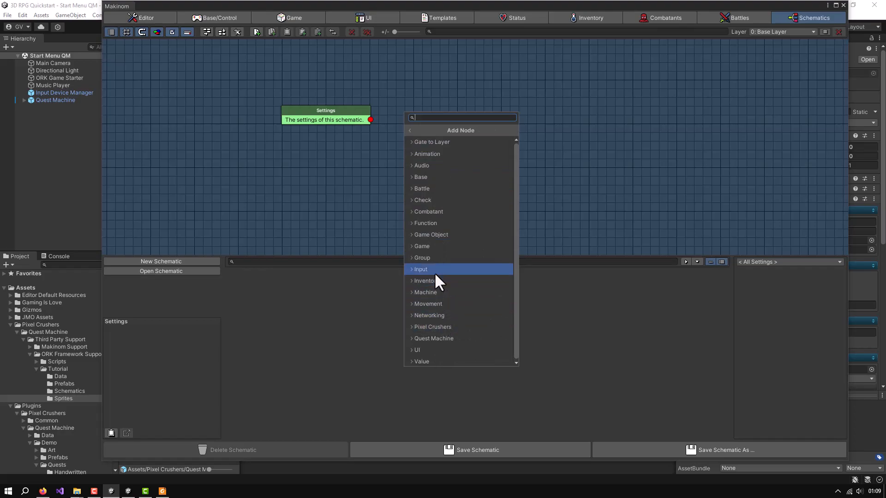
click(434, 269)
scroll(460, 272, down, 6)
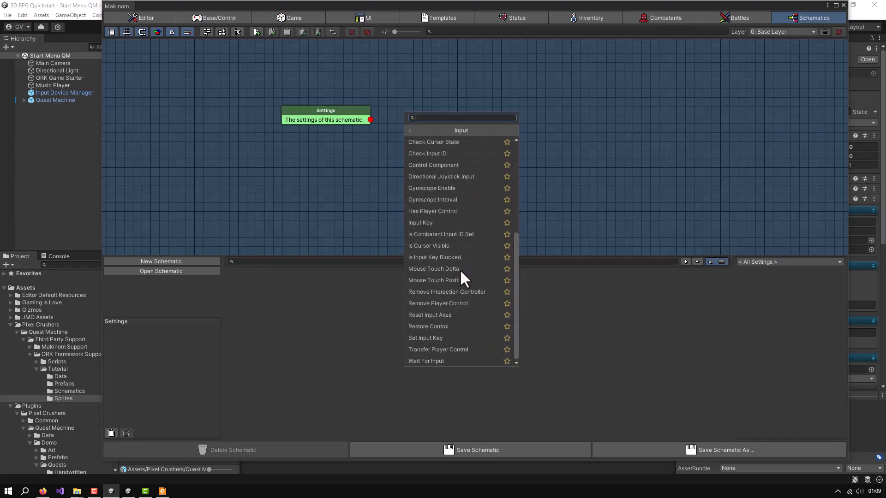
click(419, 360)
mouse_move(422, 129)
mouse_down()
mouse_move(425, 110)
mouse_move(406, 115)
mouse_move(411, 103)
mouse_move(430, 106)
mouse_move(420, 113)
mouse_up()
Set the Wait For Input node's input key to Journal
scroll(429, 373, down, 3)
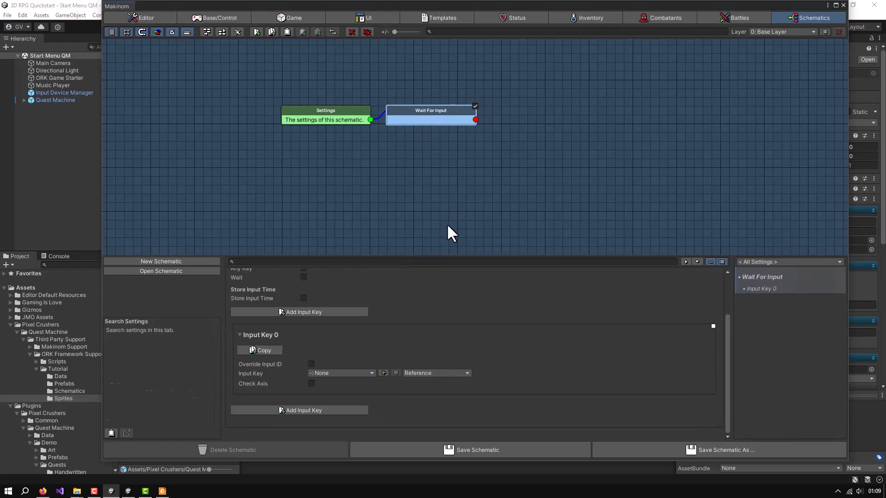
click(359, 372)
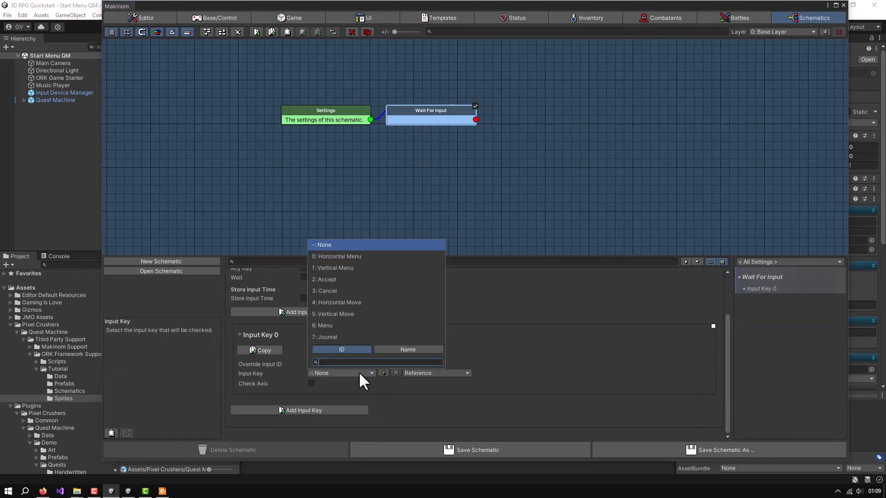
click(328, 337)
click(442, 117)
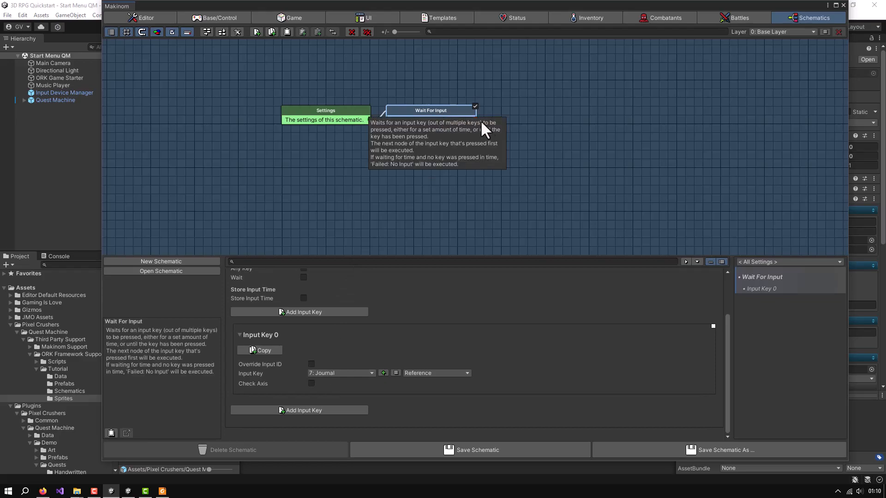
Add a Quest Machine Show Journal node and connect it to the output of Wait For Input
right_click(510, 102)
click(526, 134)
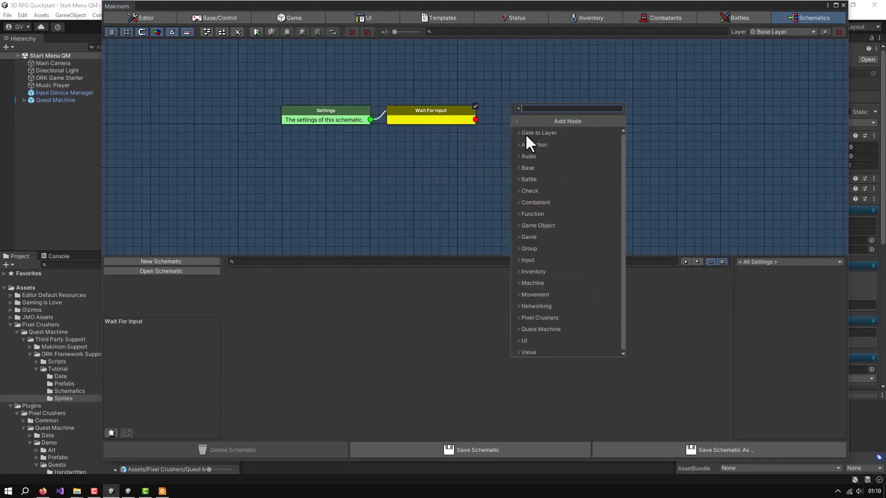
click(547, 328)
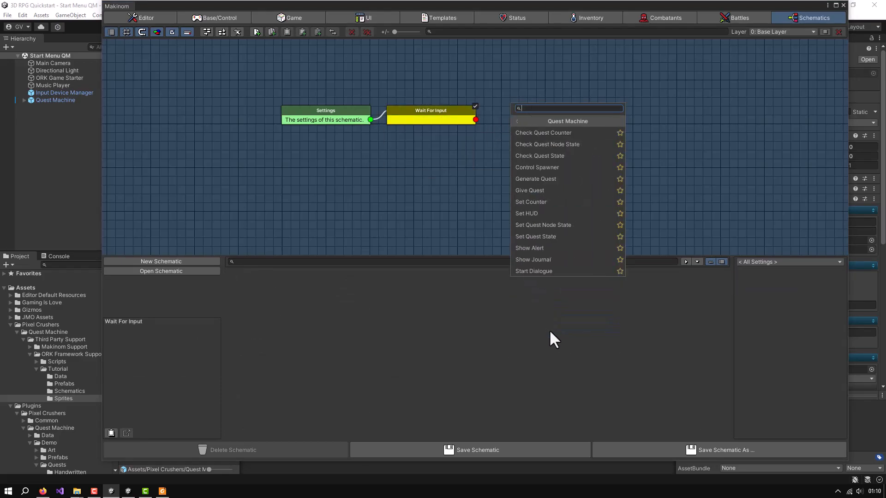
click(528, 260)
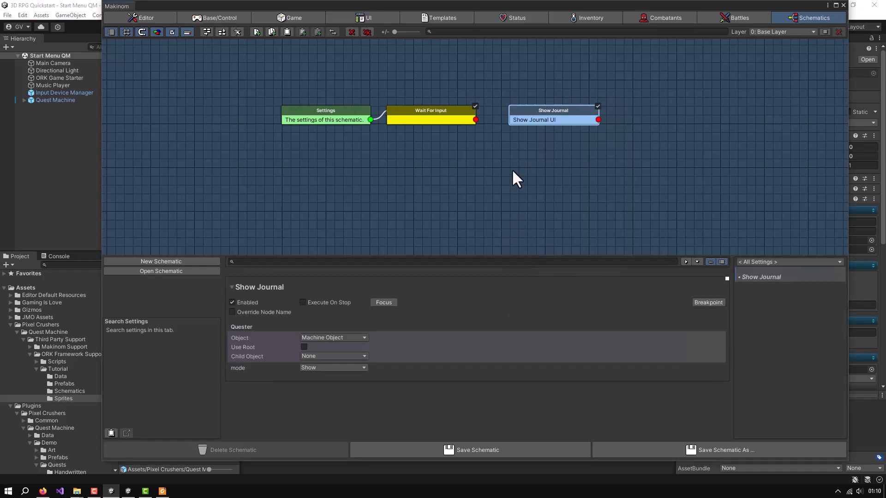
drag(476, 120, 517, 117)
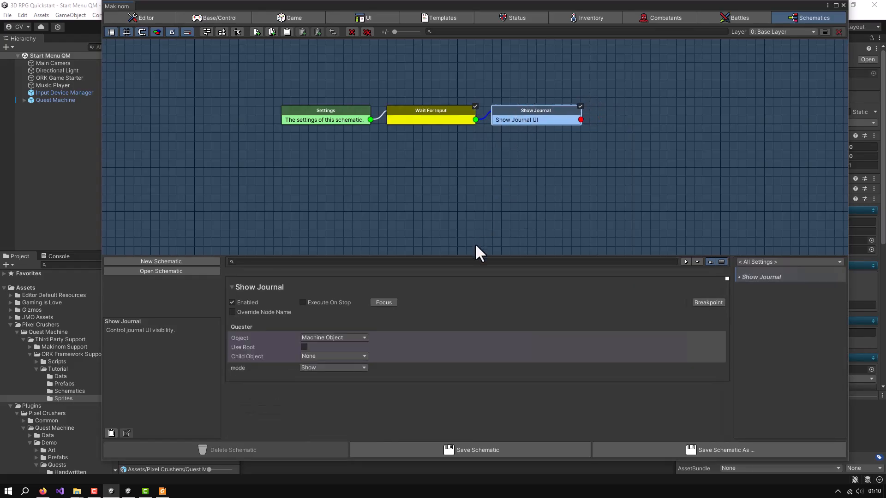
Set the Show Journal node's mode to Toggle and loop its output back to Wait For Input, placing the node higher
click(328, 366)
click(314, 424)
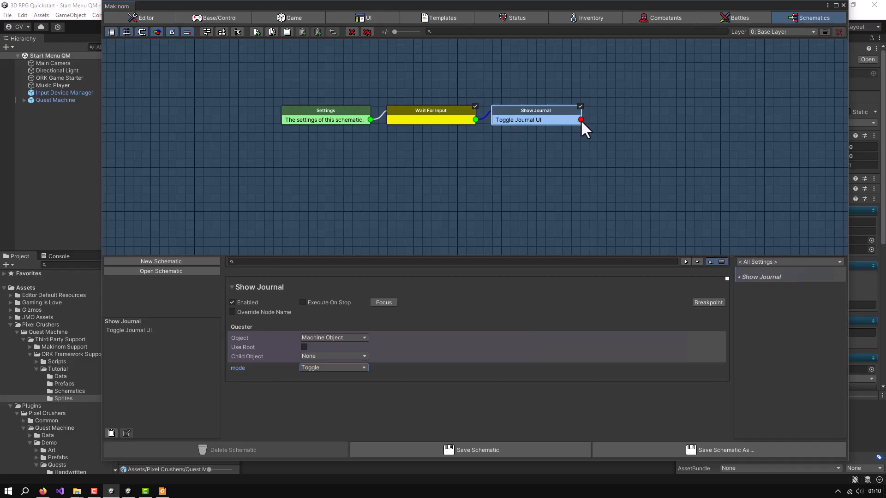
drag(581, 120, 407, 115)
drag(516, 110, 525, 74)
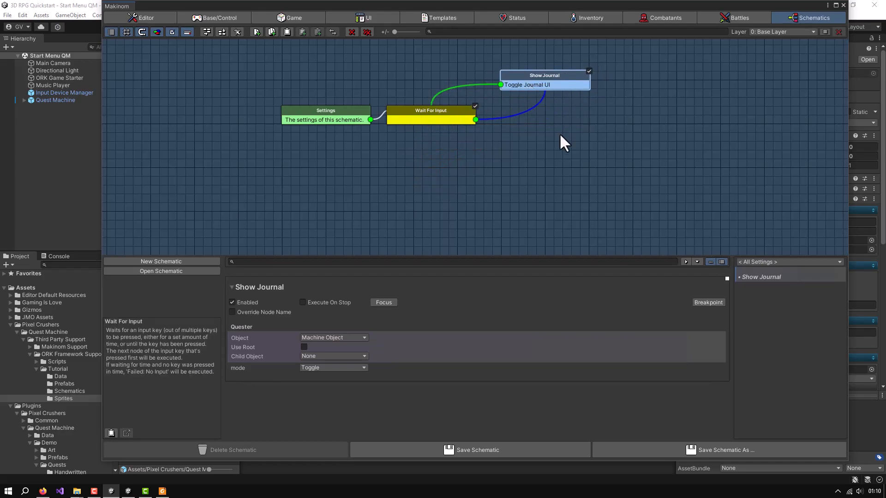
Start saving the schematic and browse to Pixel Crushers/Quest Machine/Third Party Support/ORK Framework Support/Tutorial/Schematics
click(409, 450)
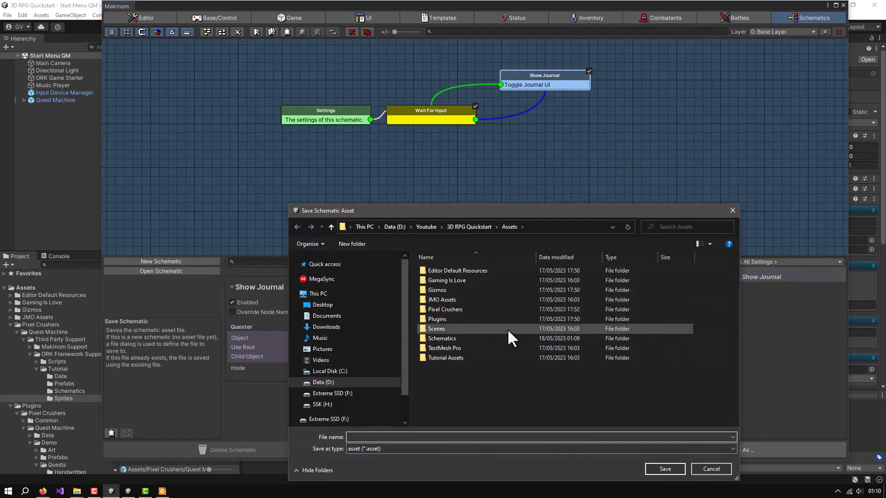
double_click(453, 307)
double_click(444, 272)
double_click(444, 273)
double_click(442, 282)
click(442, 280)
double_click(442, 279)
double_click(442, 291)
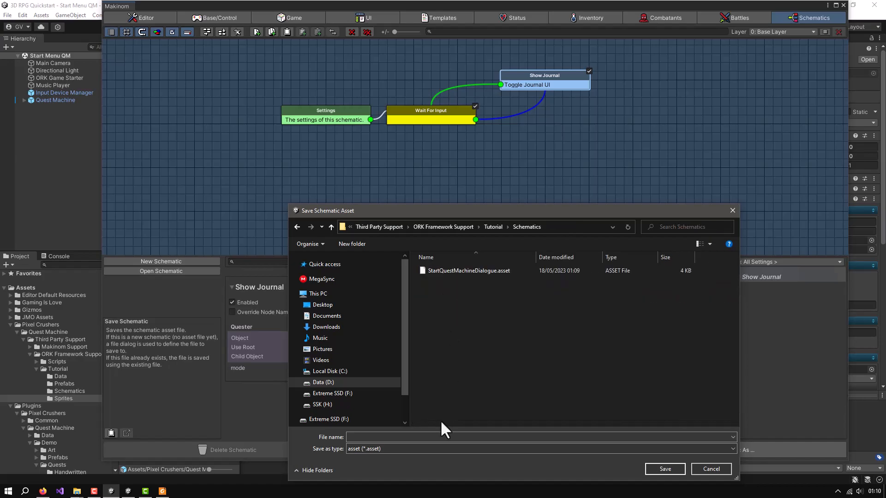
Save the schematic asset as ToggleQuestJournal and close the Makinom editor
click(425, 437)
text(T)
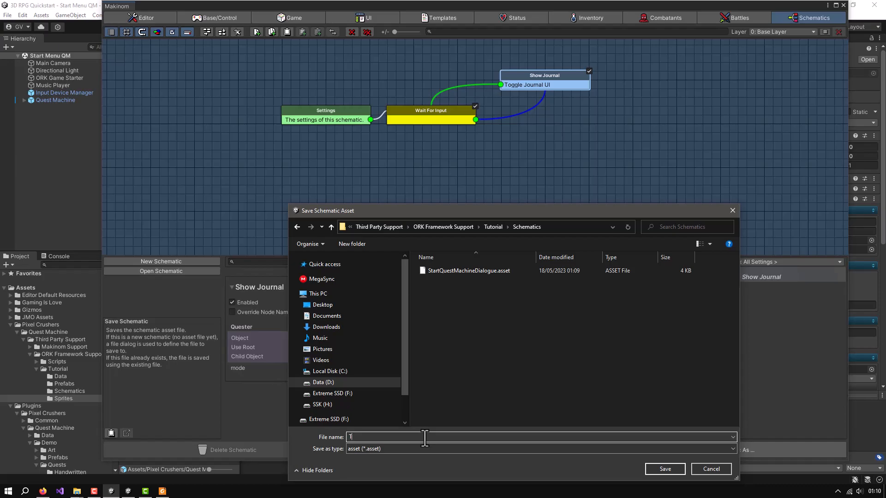
text(oggleW)
key(BackSpace)
text(QuestJournal)
click(654, 466)
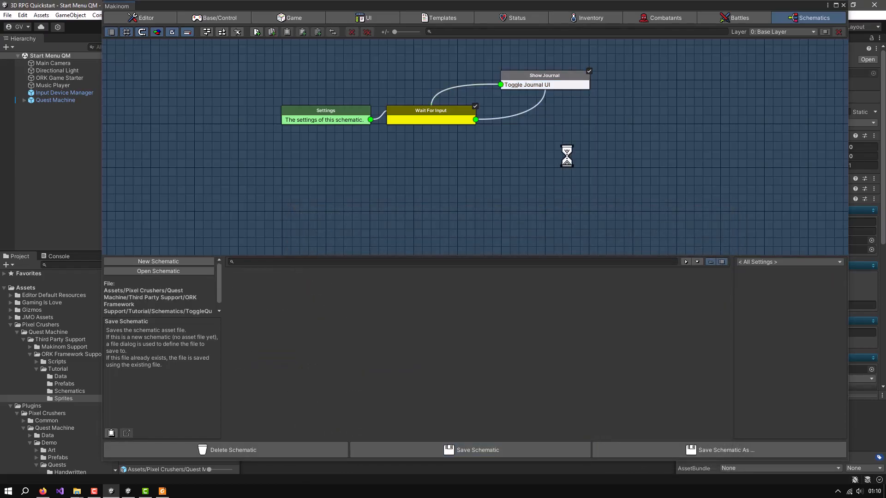
click(843, 5)
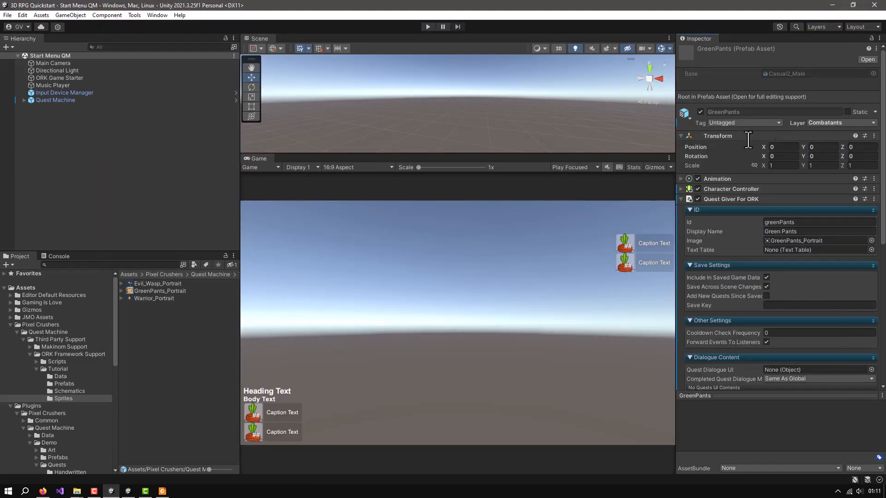
Add an Auto Machine component to the Warrior QM prefab using the Makinom Scene Wizard
click(62, 384)
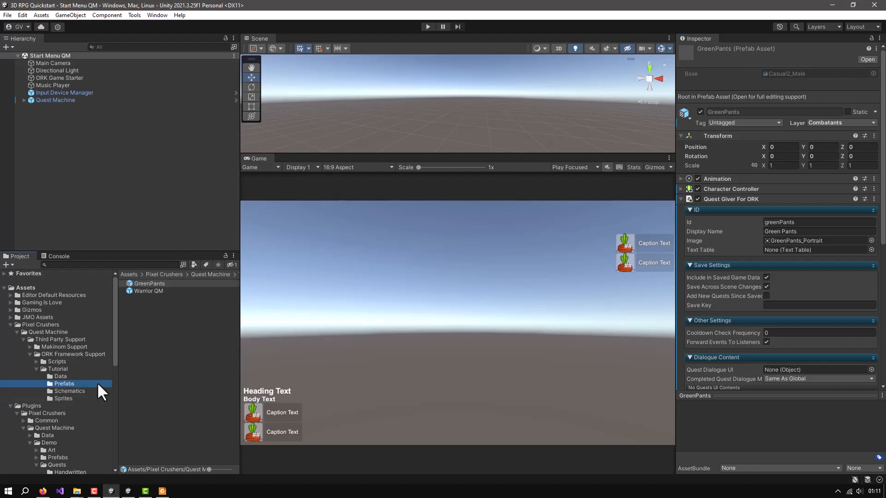
click(137, 289)
click(681, 200)
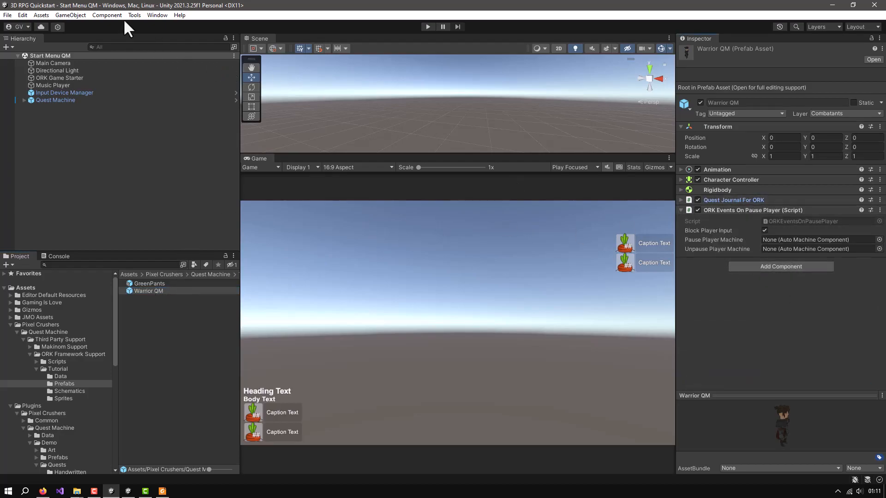
click(157, 15)
mouse_move(217, 167)
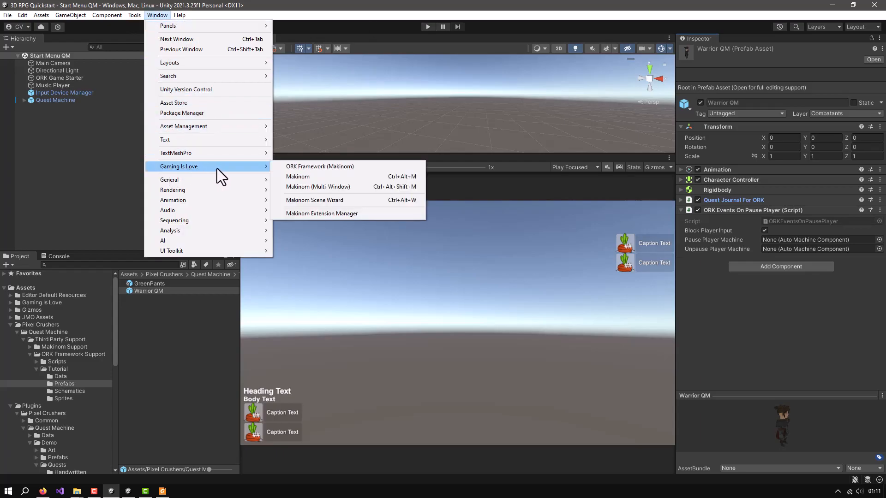
click(300, 200)
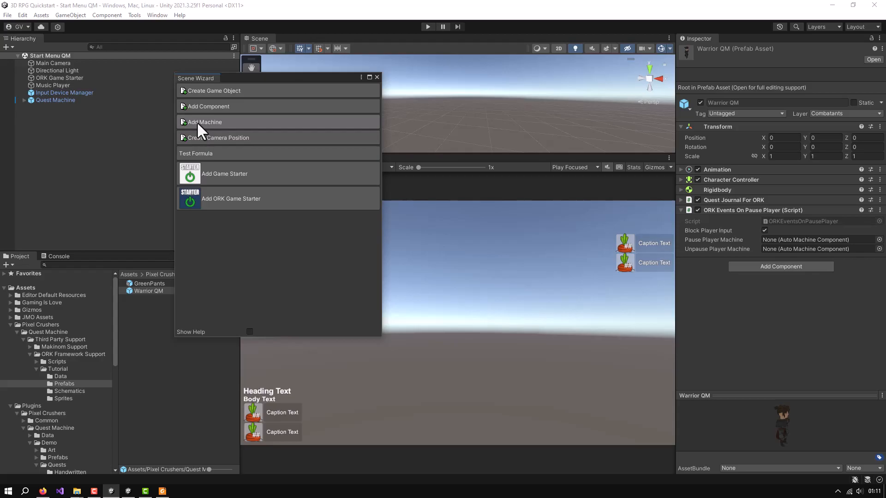
click(197, 122)
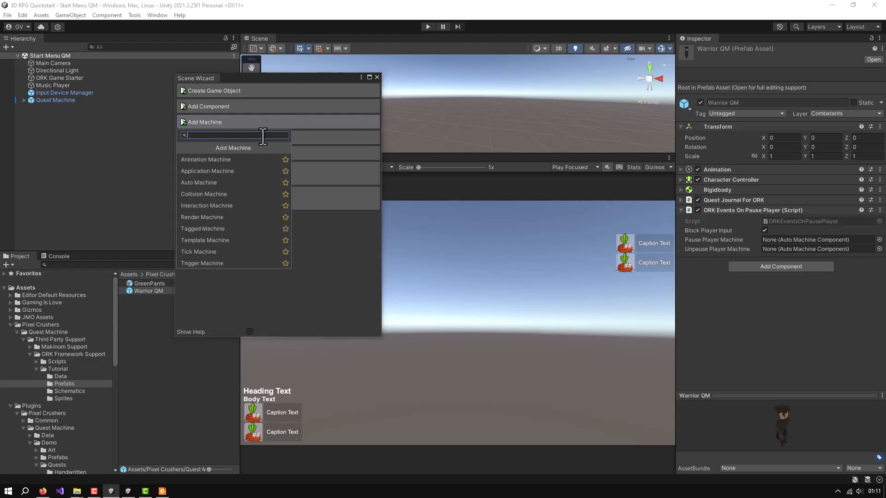
click(202, 182)
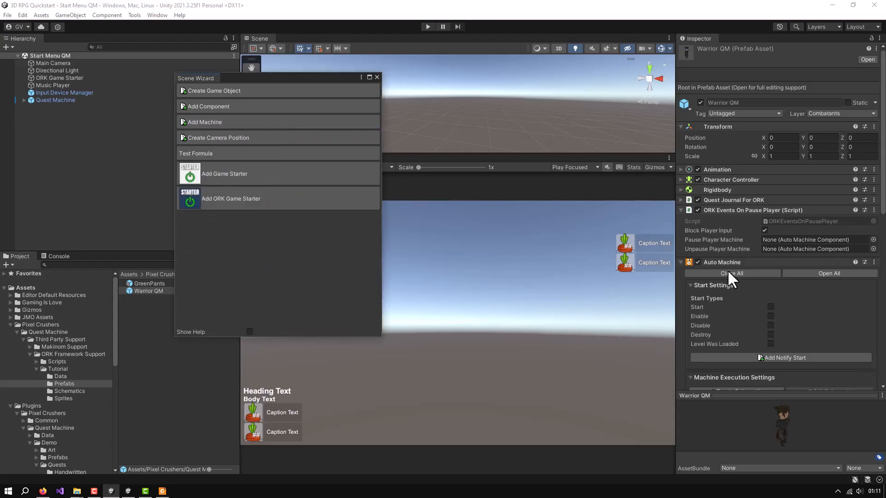
click(376, 77)
Set the Warrior QM Auto Machine's start type to Start and assign ToggleQuestJournal as its schematic asset
scroll(843, 328, down, 3)
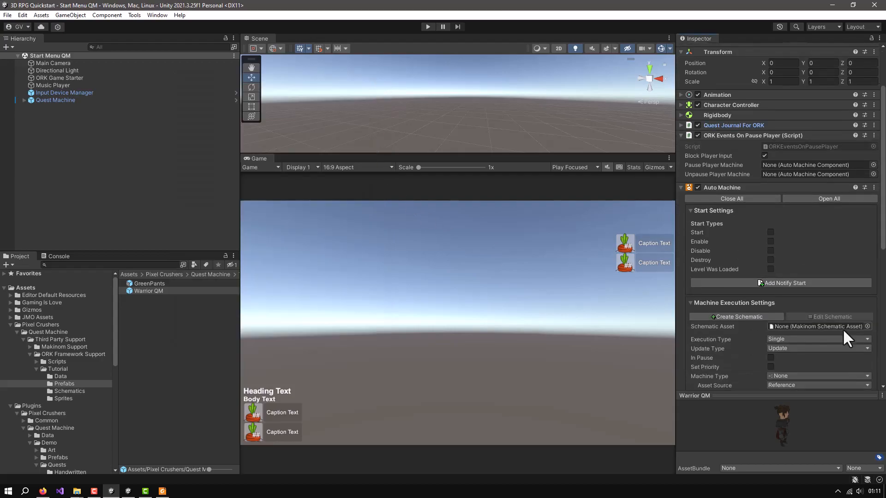
click(769, 232)
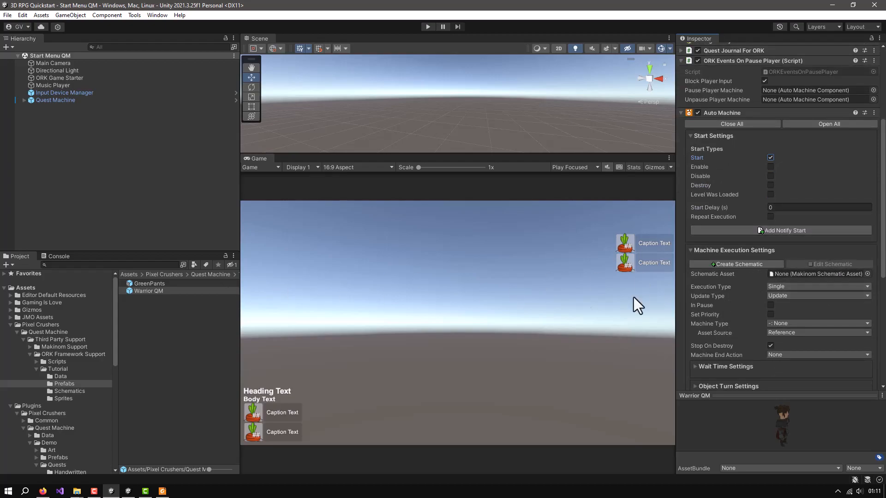
click(71, 392)
drag(151, 291, 783, 272)
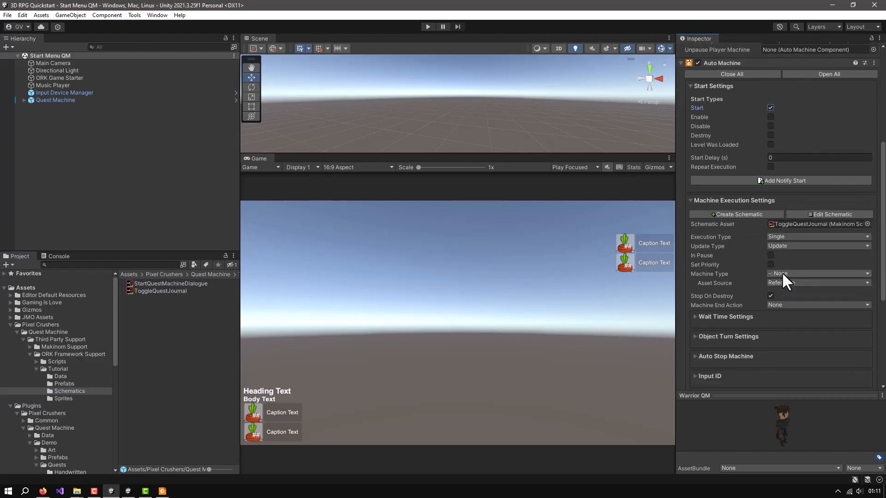
scroll(756, 282, down, 3)
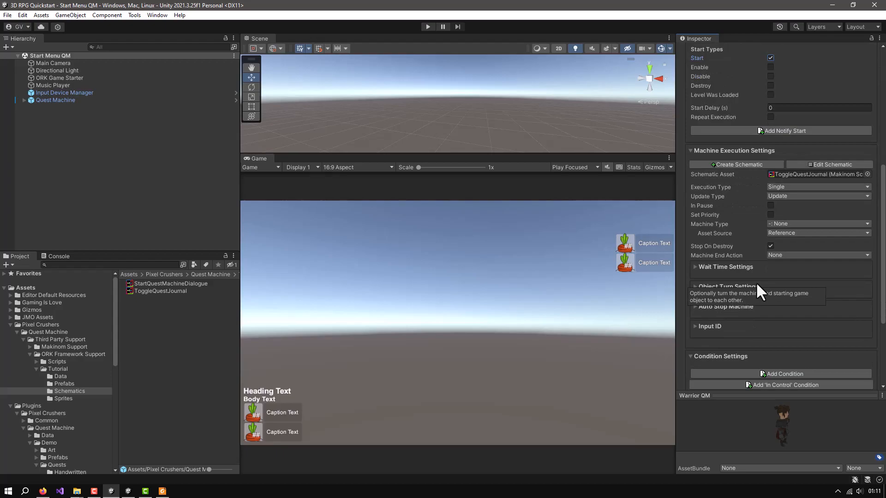
scroll(755, 282, up, 3)
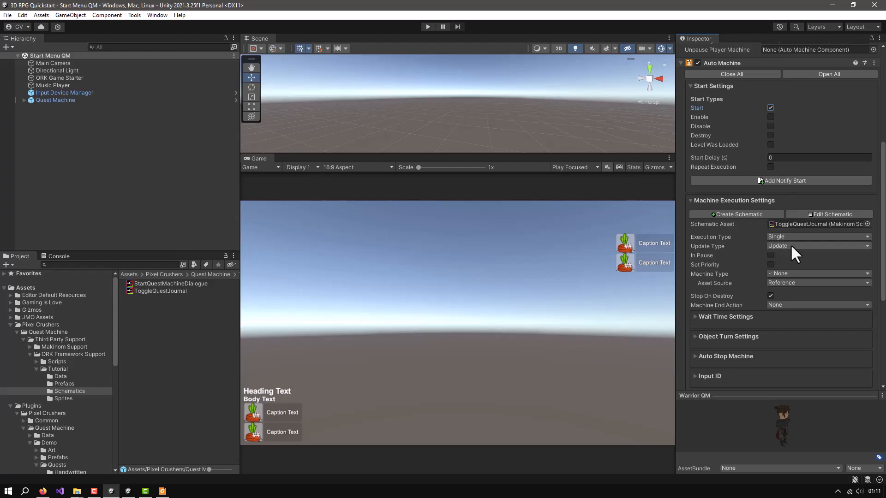
click(785, 271)
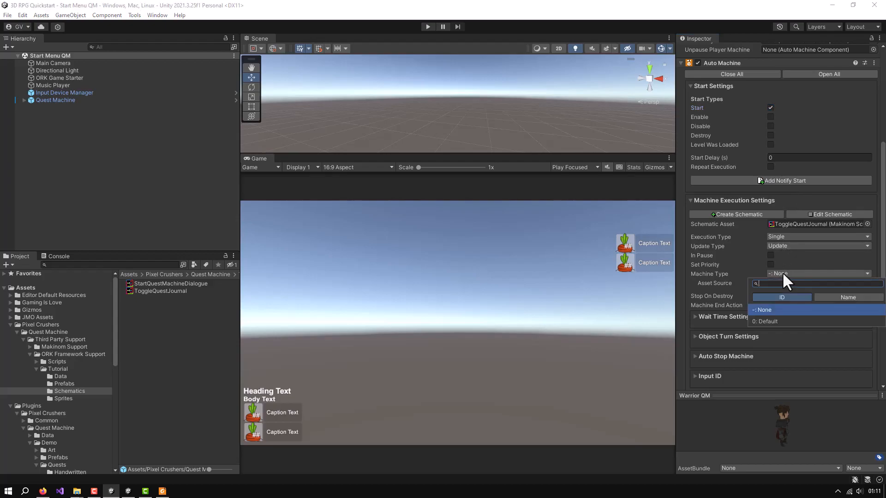
click(795, 269)
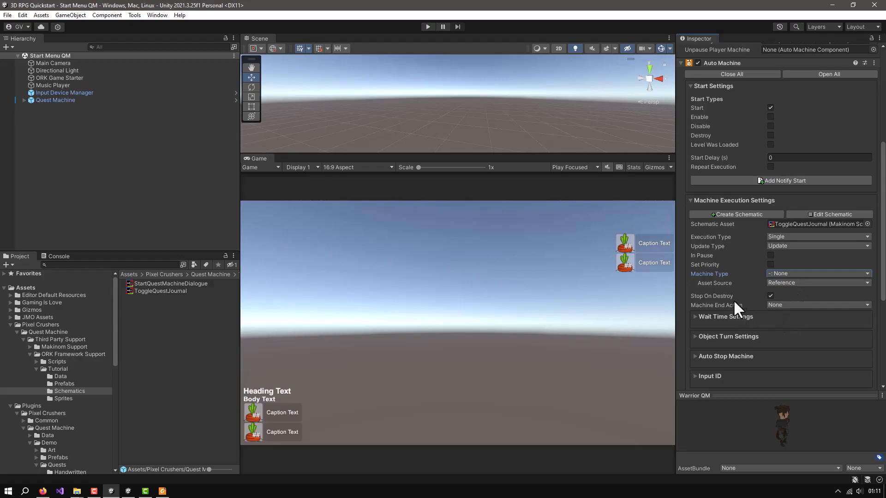
mouse_move(736, 296)
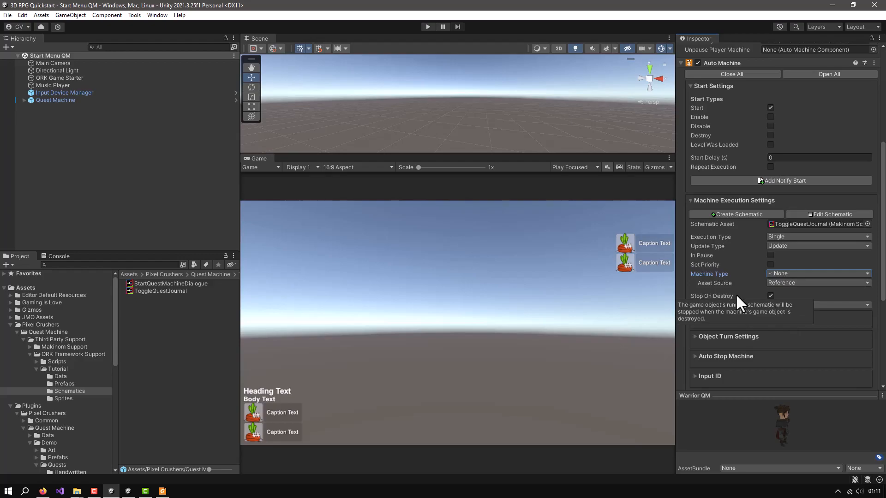
Playtest a new game and check that the quest journal opens and closes
click(427, 27)
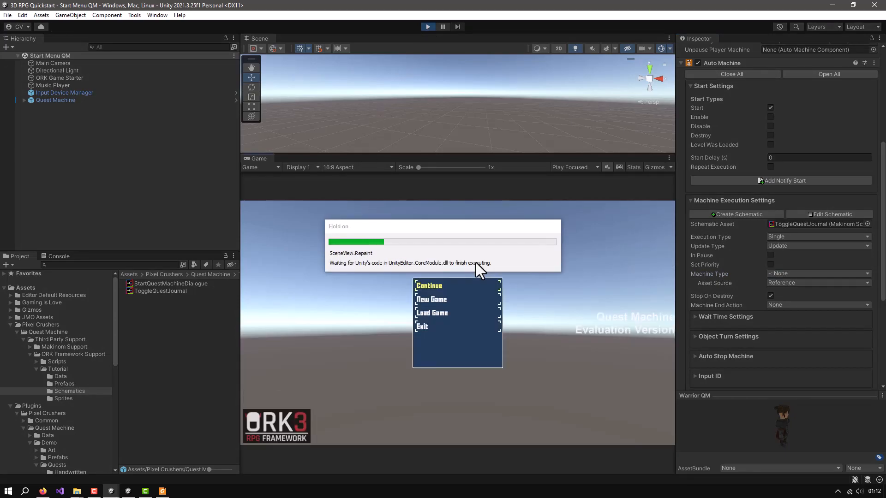
click(435, 302)
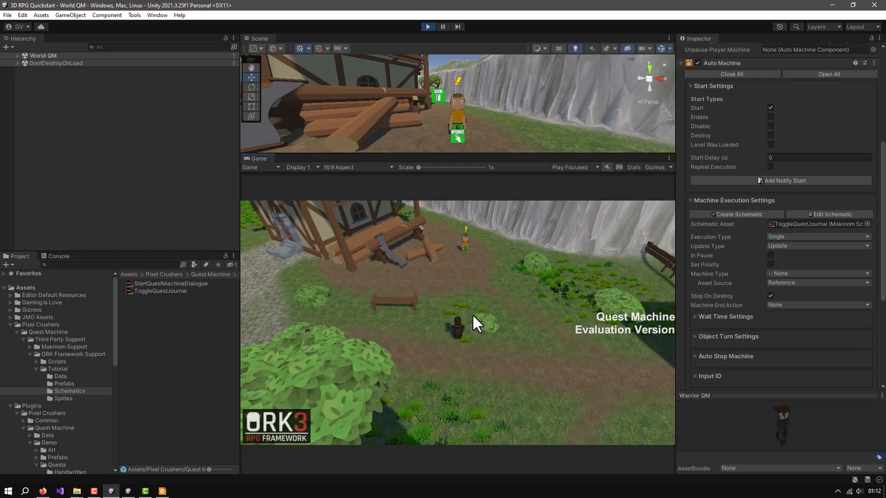
key(j)
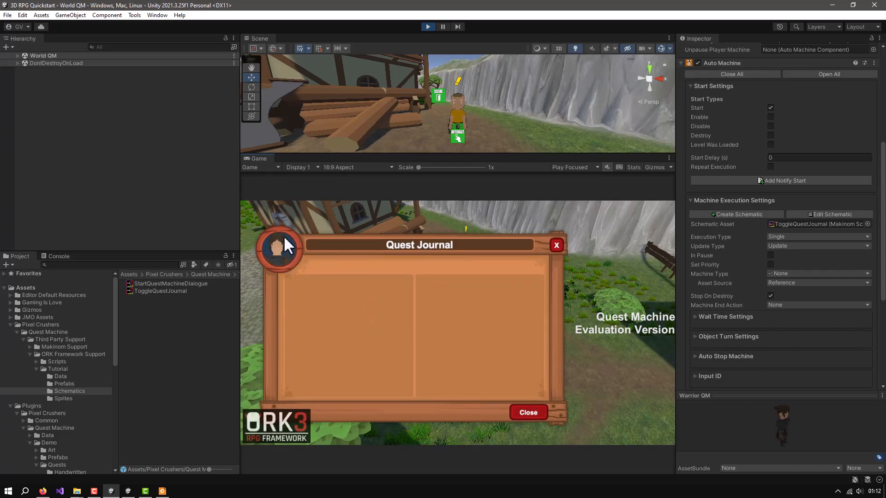
click(555, 245)
Walk the player to Green Pants in the running game and accept the Defeat Evil Wasp quest
key(w)
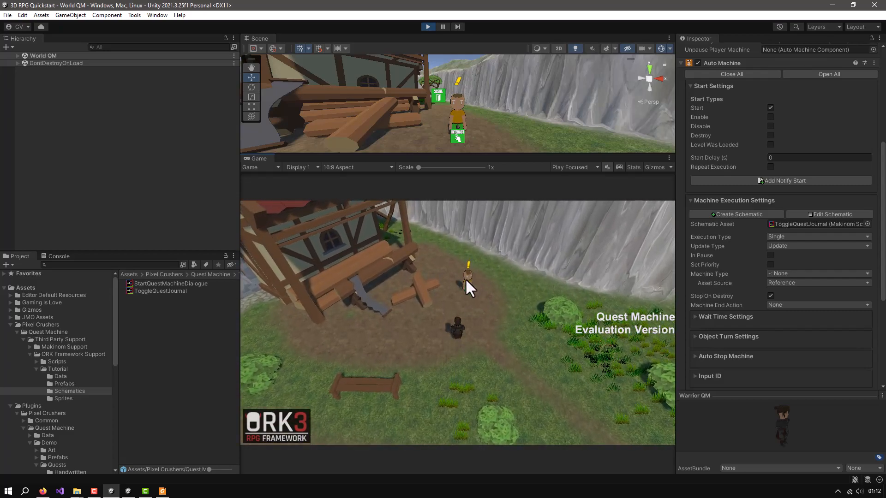
click(466, 278)
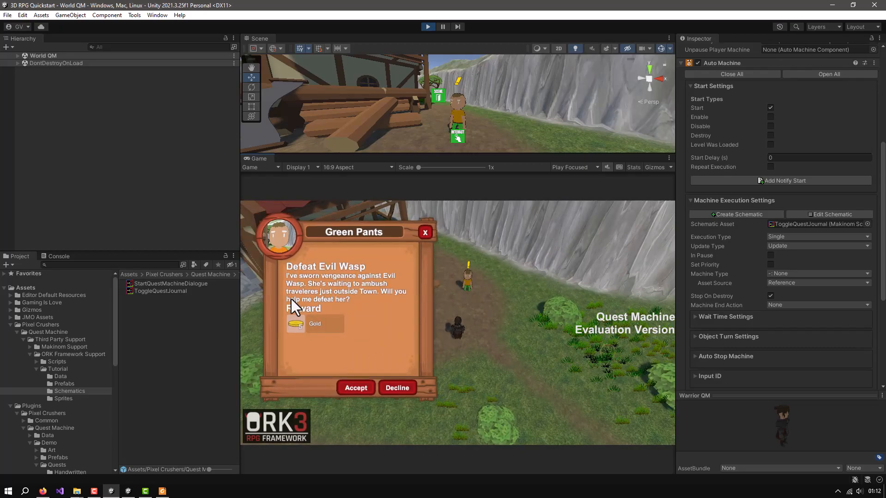
click(352, 386)
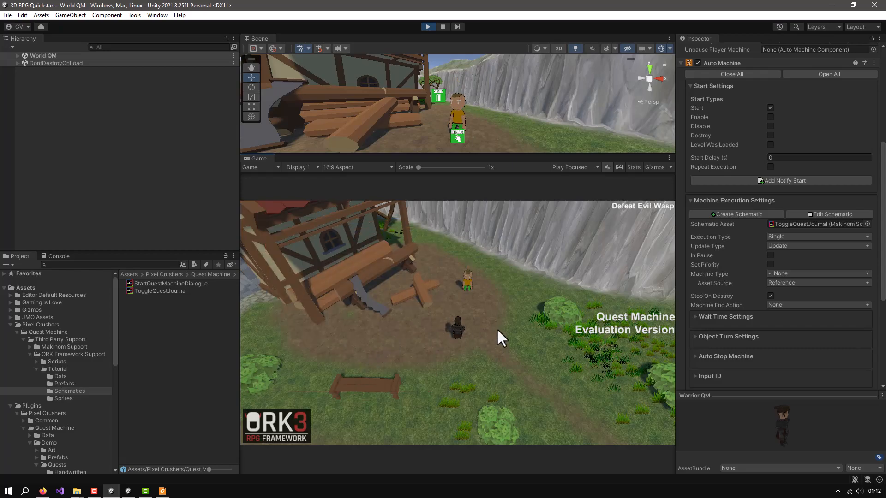
Examine the Defeat Evil Wasp entry in the quest journal, close the journal and stop the playtest
key(j)
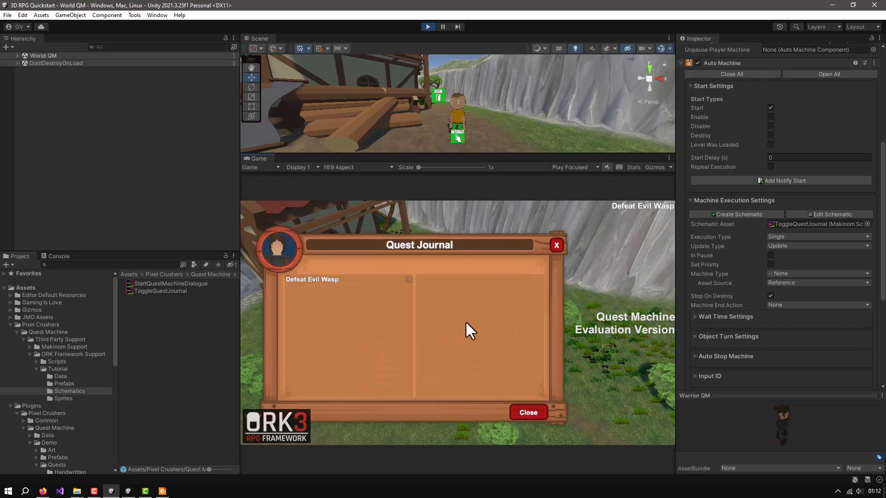
click(307, 280)
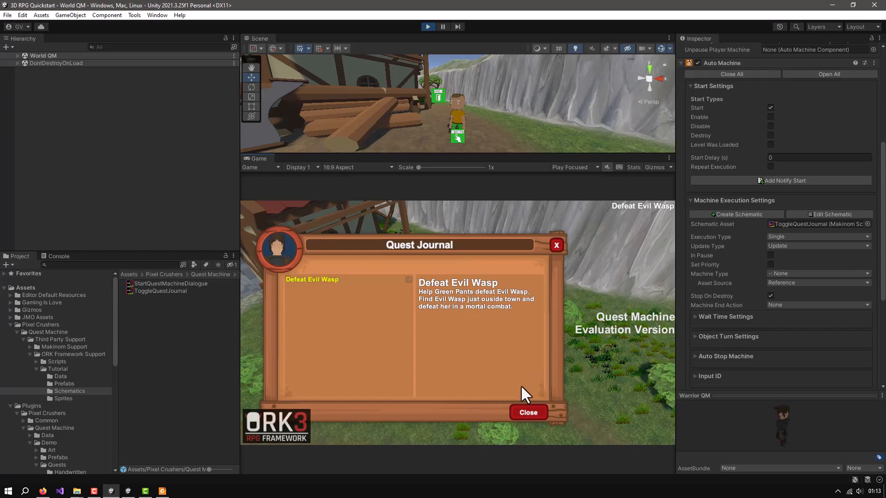
click(527, 412)
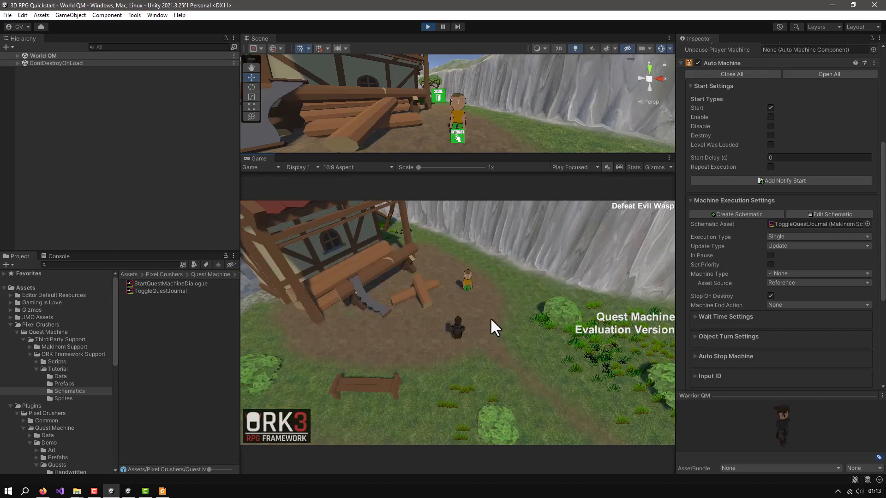
click(429, 26)
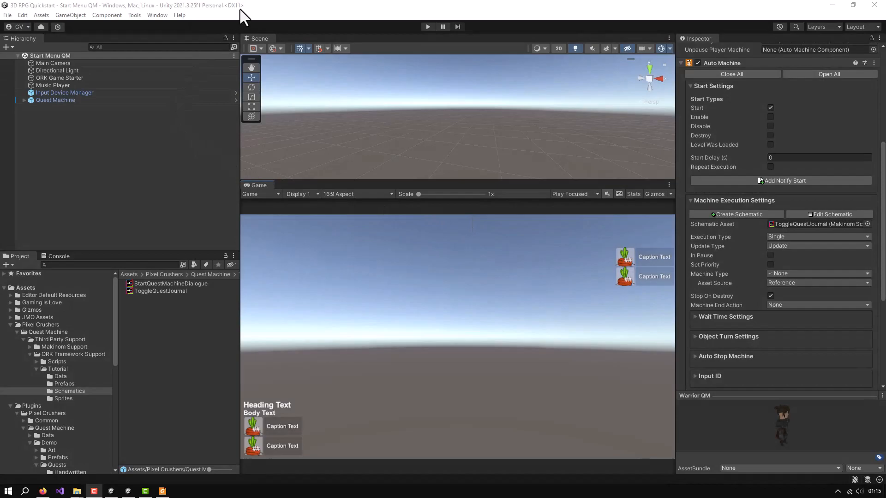
Open the general settings for Combatants in the Makinom editor and reposition the editor window
click(267, 7)
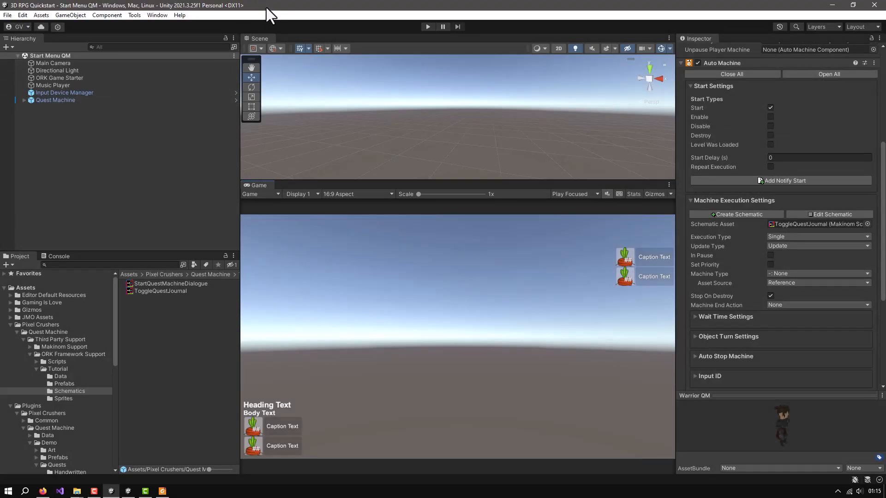
click(157, 15)
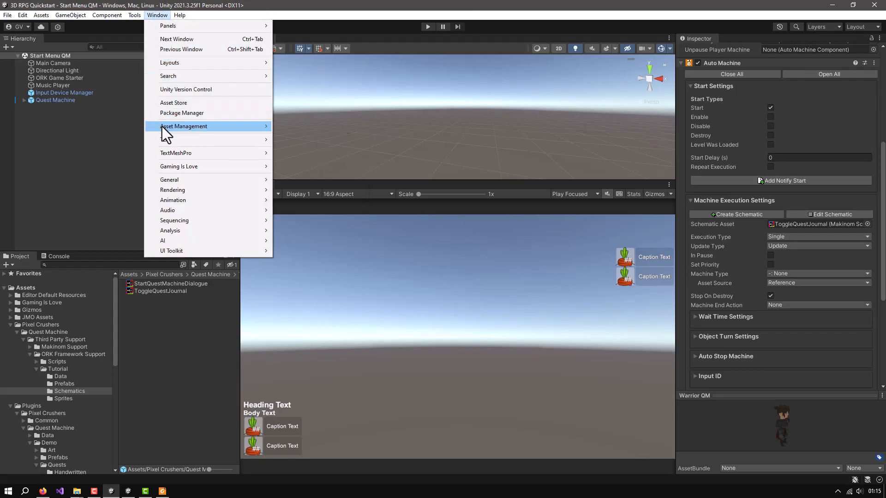
mouse_move(162, 166)
click(304, 176)
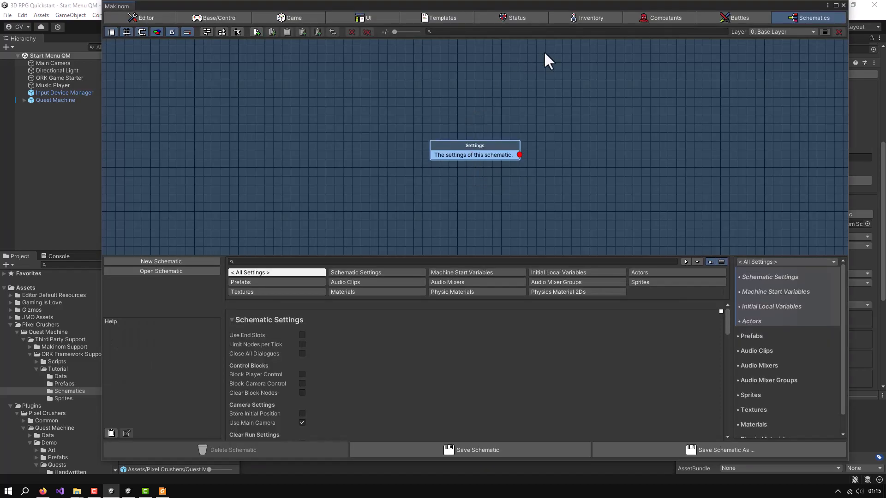
click(670, 17)
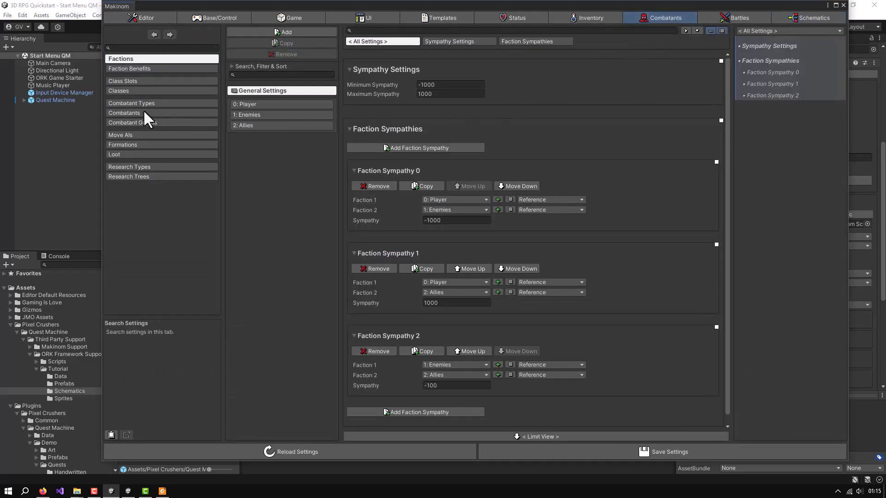
click(129, 112)
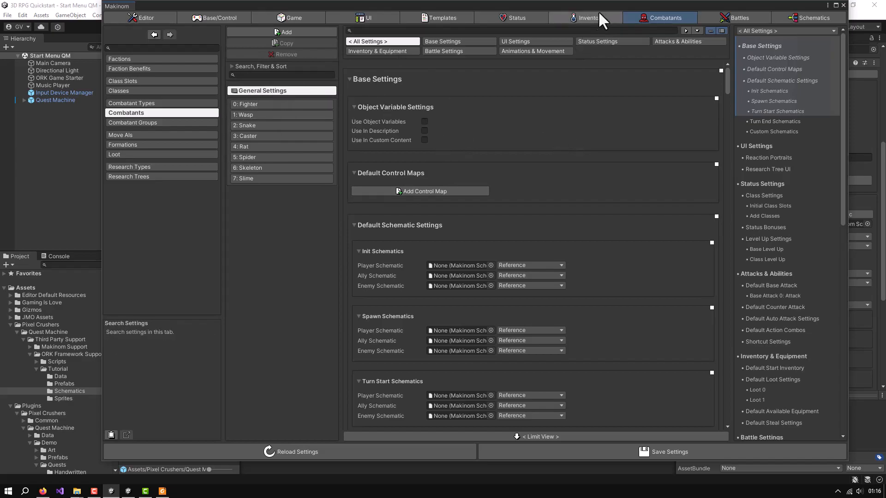
drag(604, 5, 544, 10)
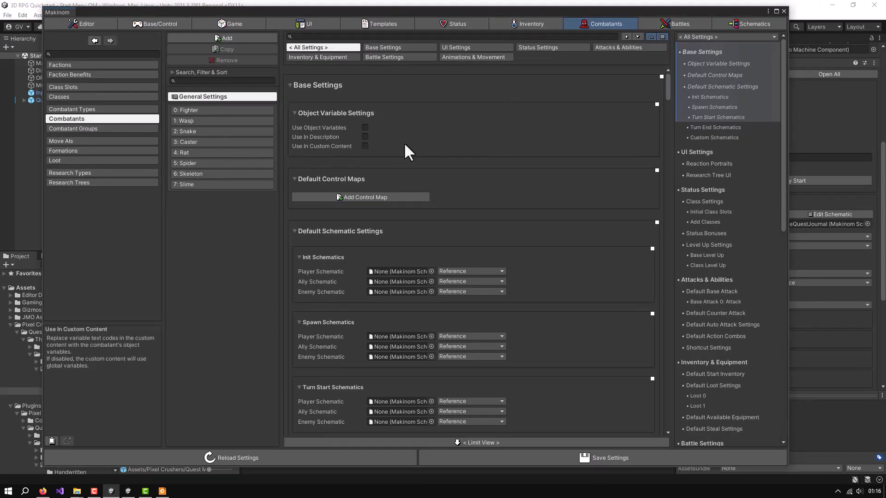
Examine the general Battle Settings for combatants, from auto start battles through the default defend and death animations
click(405, 57)
scroll(524, 142, down, 15)
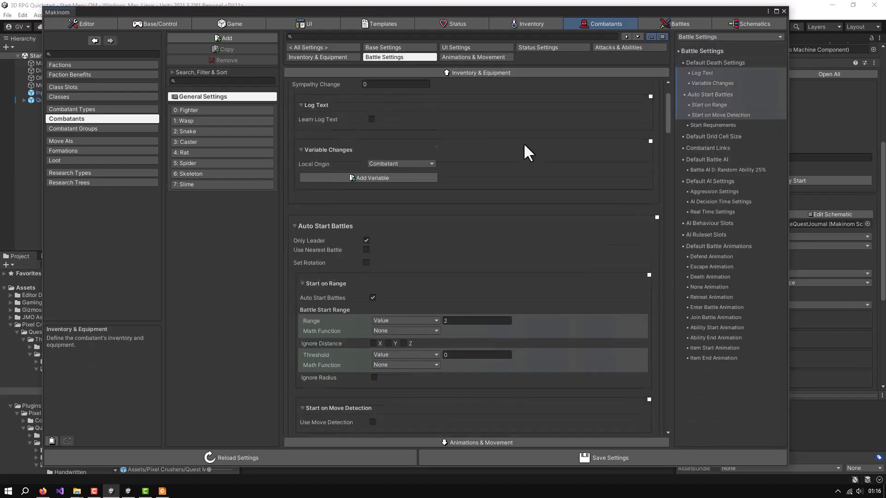
scroll(523, 142, down, 5)
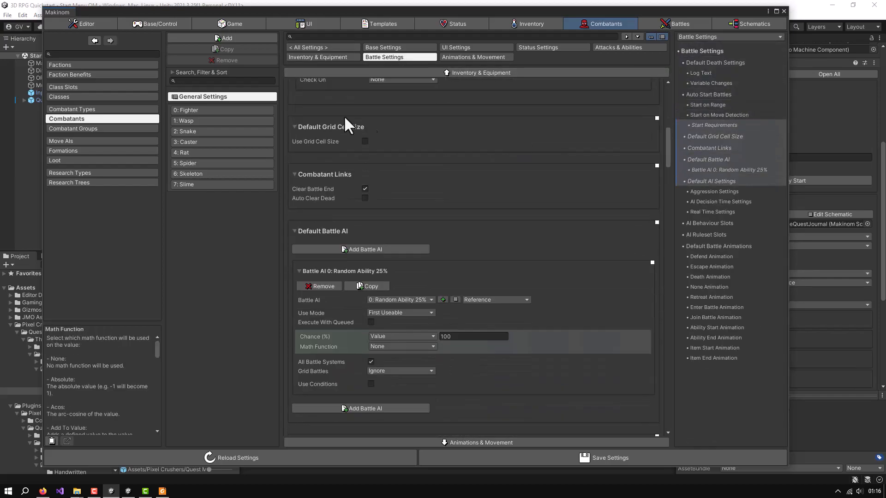
scroll(549, 159, down, 1)
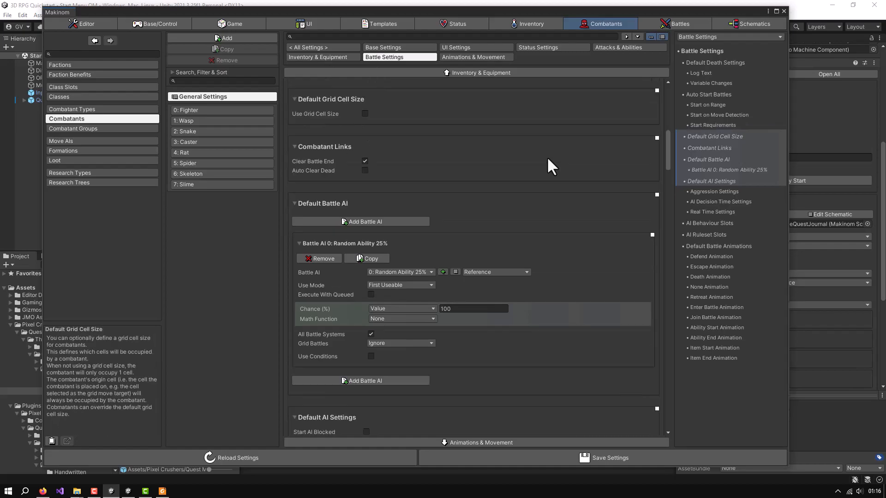
scroll(548, 158, down, 18)
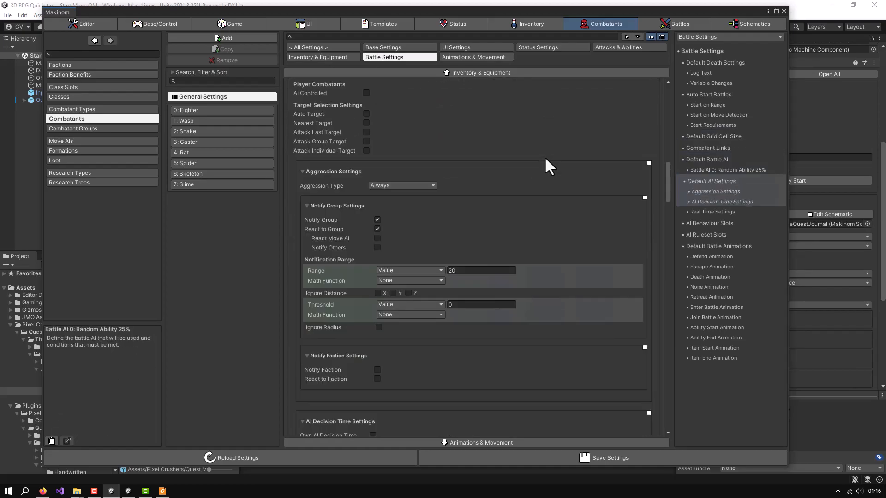
scroll(545, 159, down, 15)
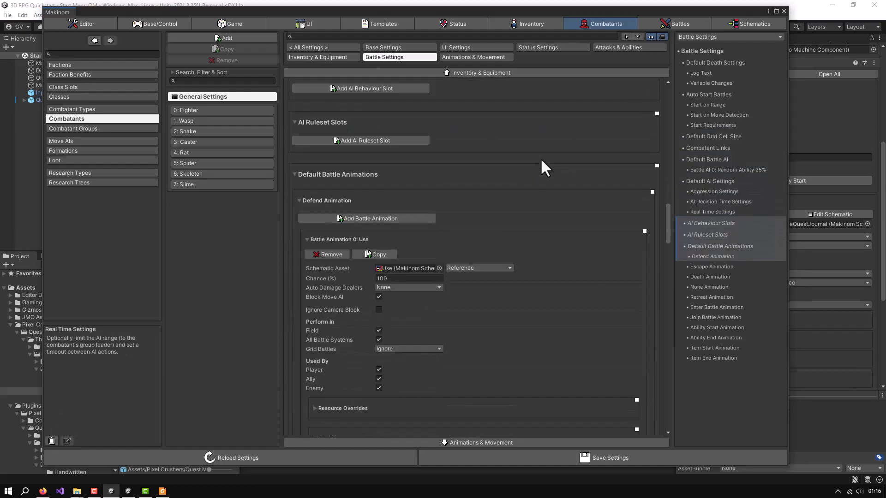
scroll(541, 158, down, 3)
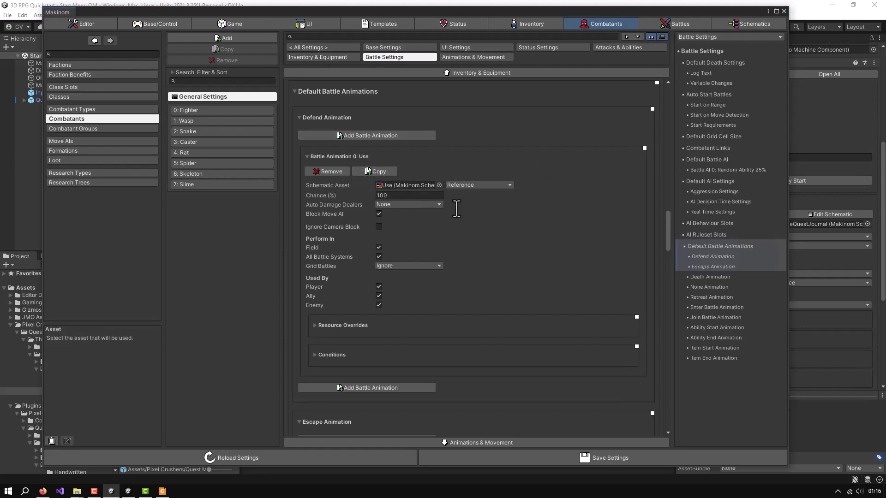
scroll(487, 197, down, 3)
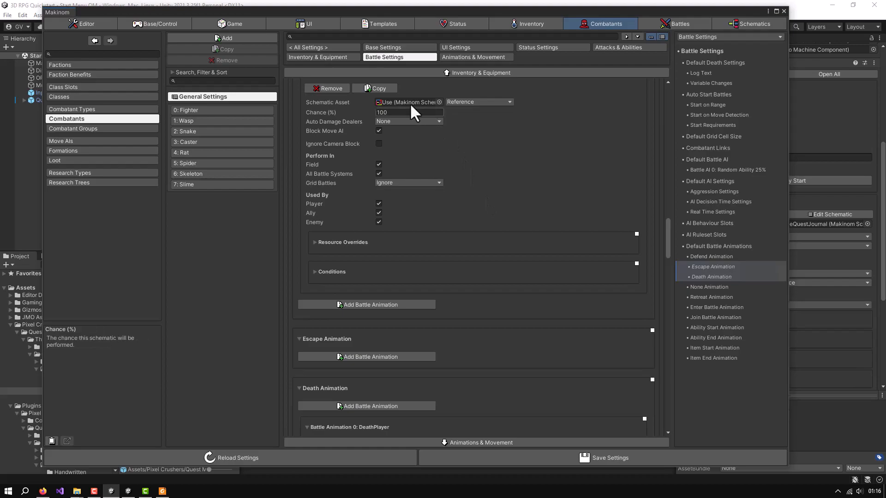
scroll(525, 190, down, 8)
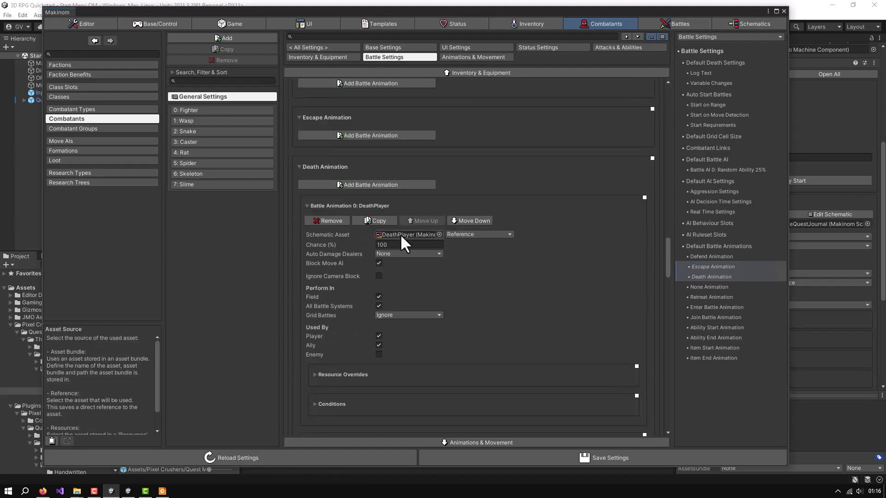
scroll(535, 251, down, 5)
scroll(558, 266, down, 2)
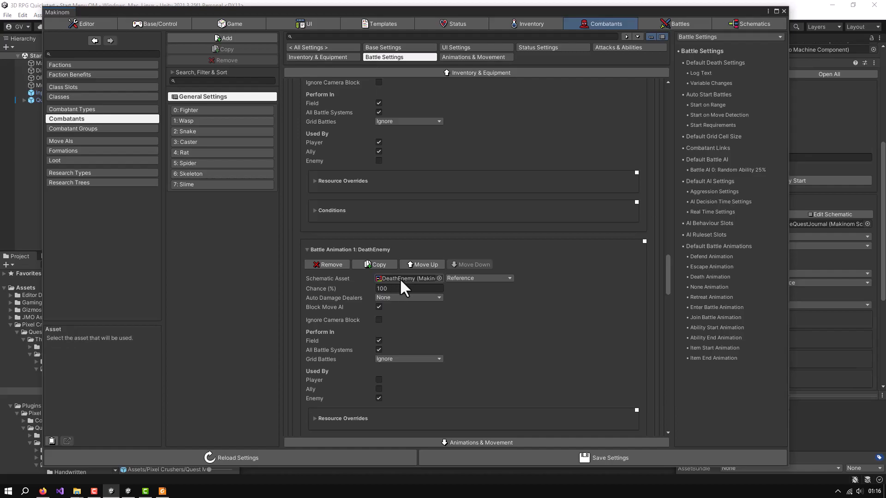
scroll(530, 279, down, 2)
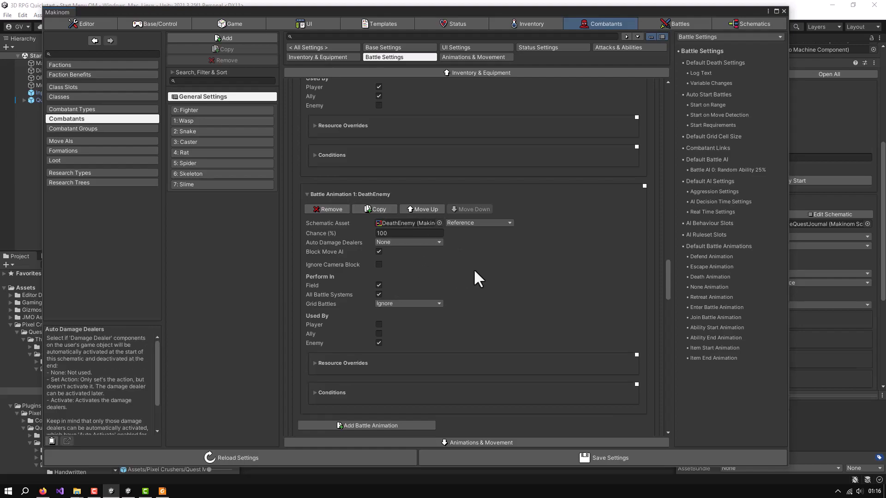
Open the DeathEnemy schematic assigned to the enemies' default death animation and view its node chain up to Calculate Action
double_click(394, 222)
middle_drag(633, 249, 416, 184)
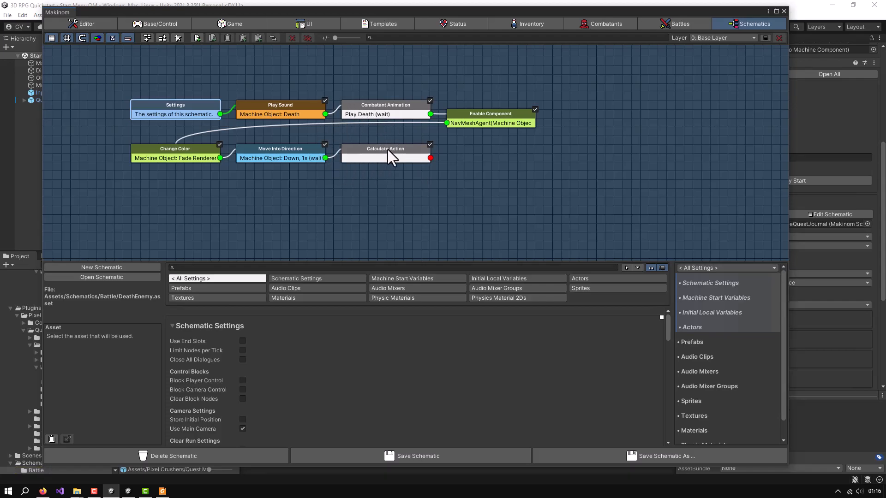
mouse_move(403, 149)
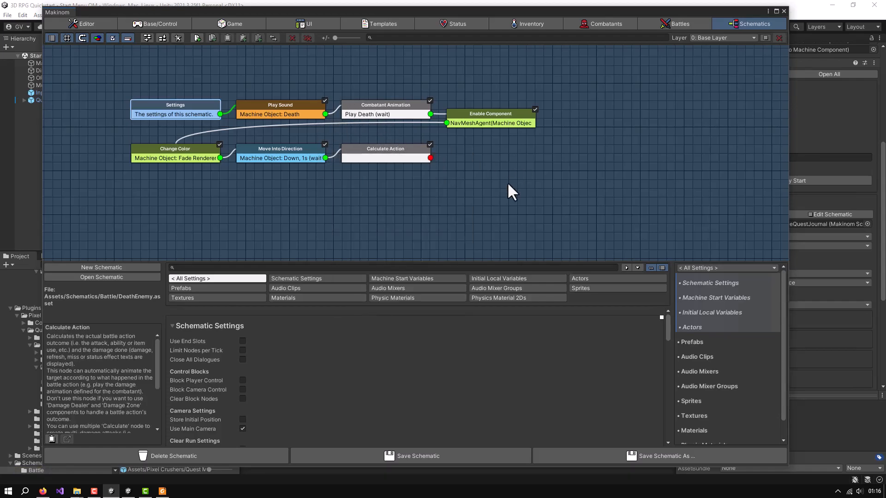
Add a Pixel Crushers Send To Message System node to the DeathEnemy schematic and place it beside Calculate Action
right_click(485, 165)
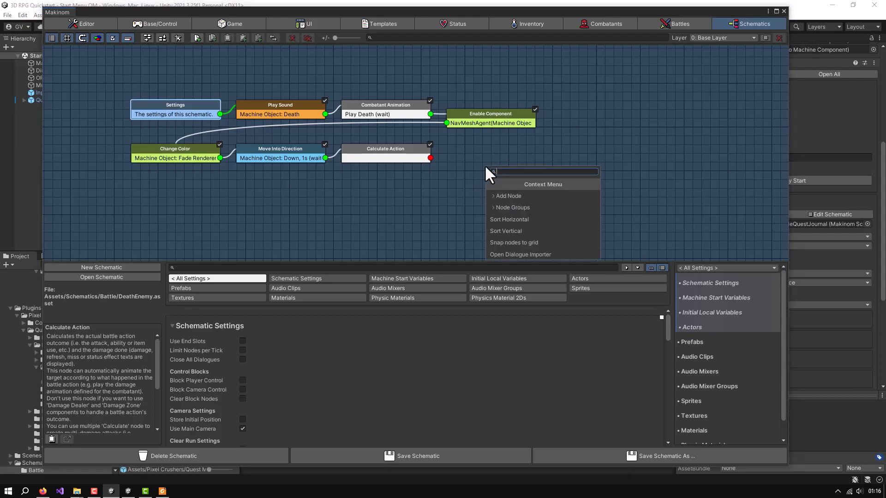
click(500, 194)
click(512, 392)
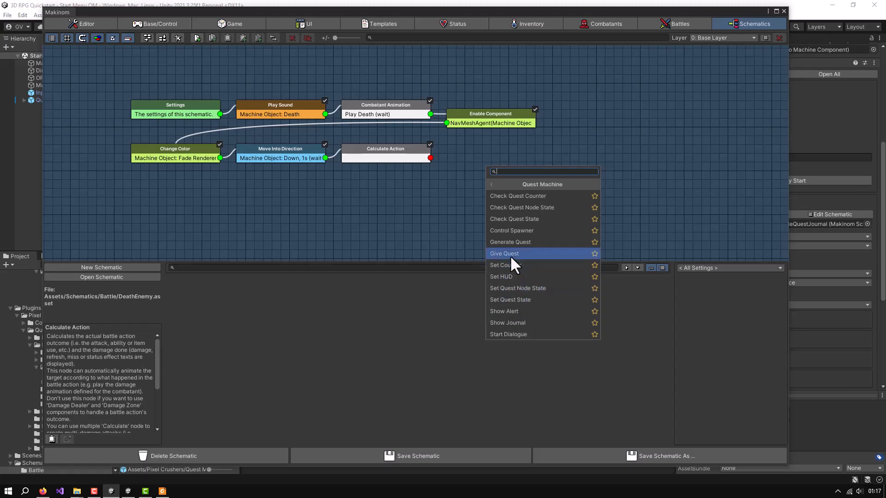
click(491, 184)
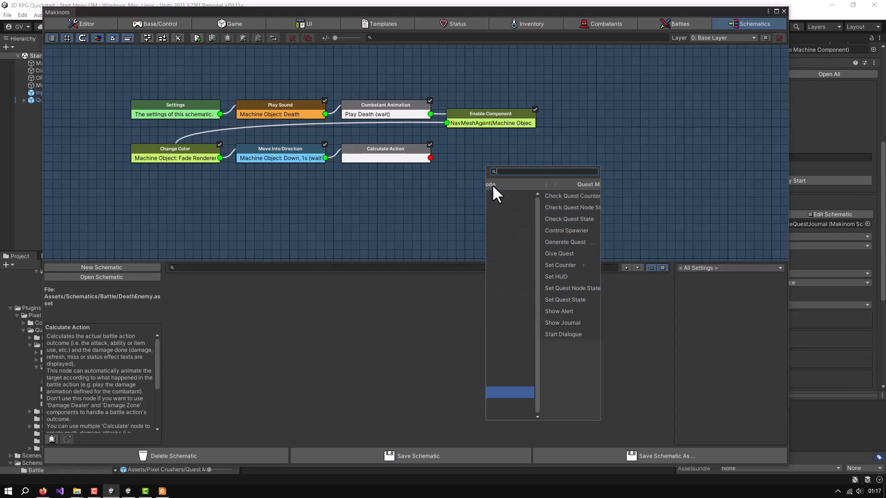
click(504, 379)
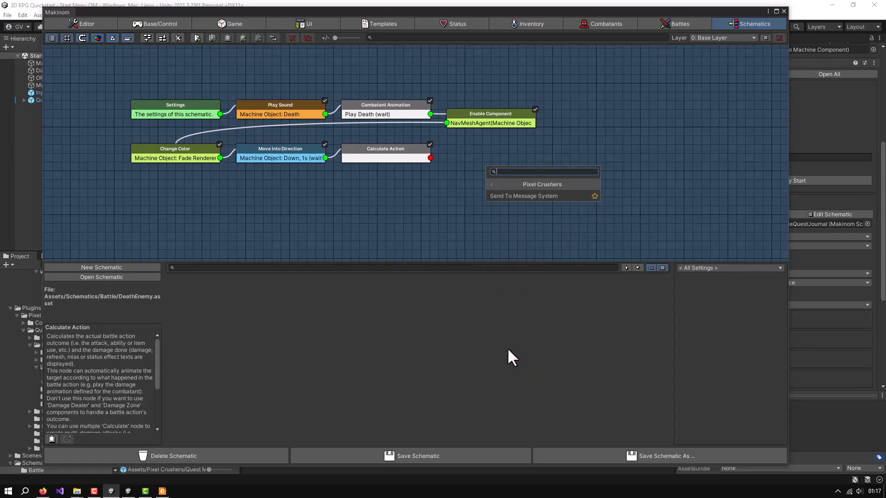
click(516, 195)
drag(519, 167, 502, 149)
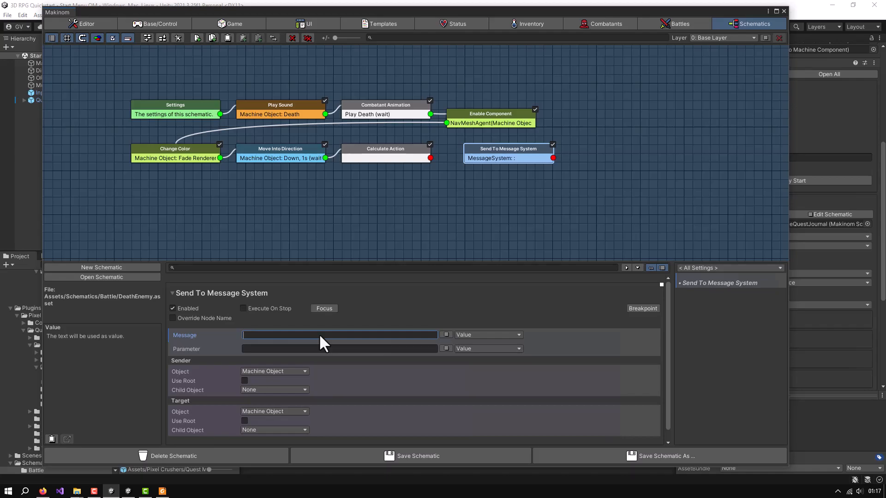
Set the Send To Message System node's message to Kill and its parameter to Evil Wasp
text(Kill)
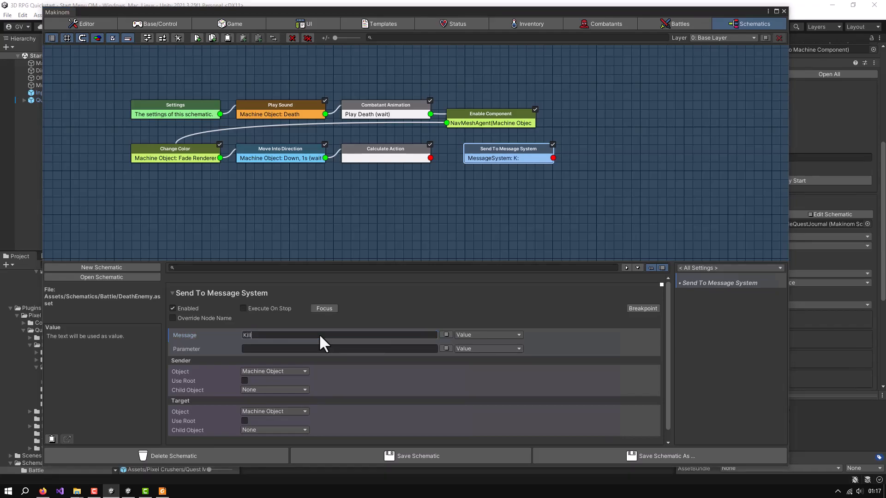
click(297, 349)
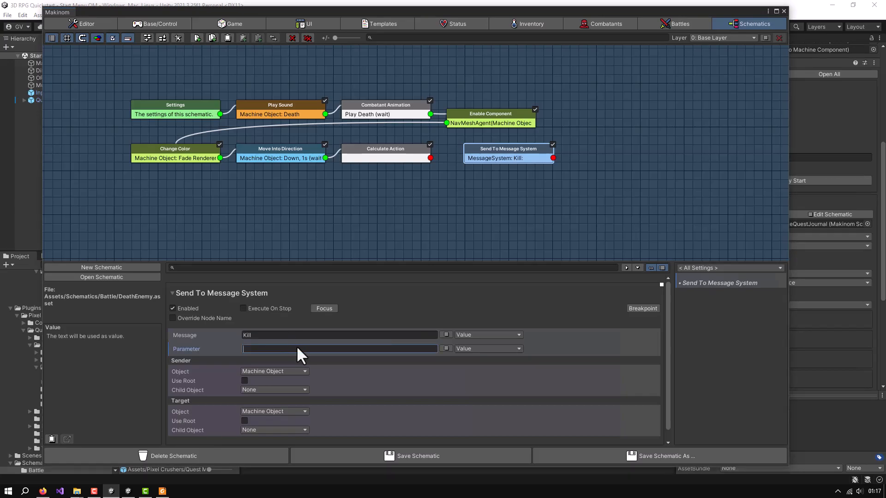
text(Evil Wasp)
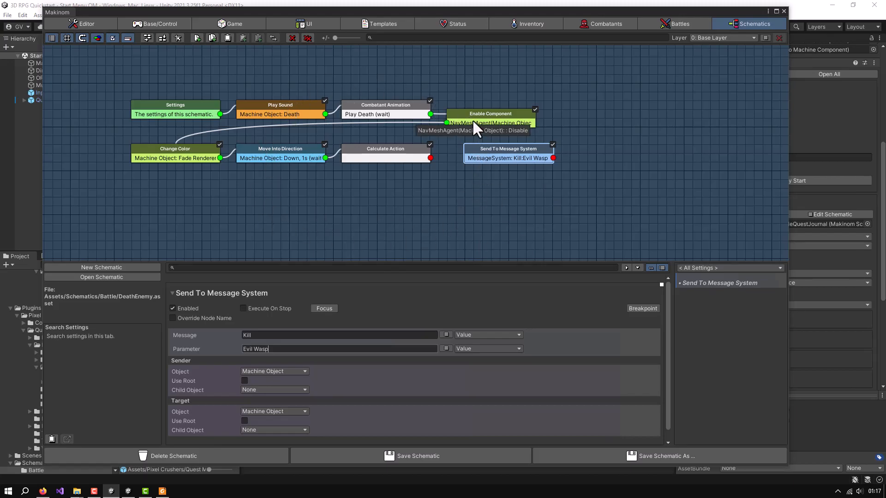
Add a Check Combatant node after Calculate Action and connect its Success output to the Send To Message System node
drag(516, 156, 577, 164)
right_click(437, 191)
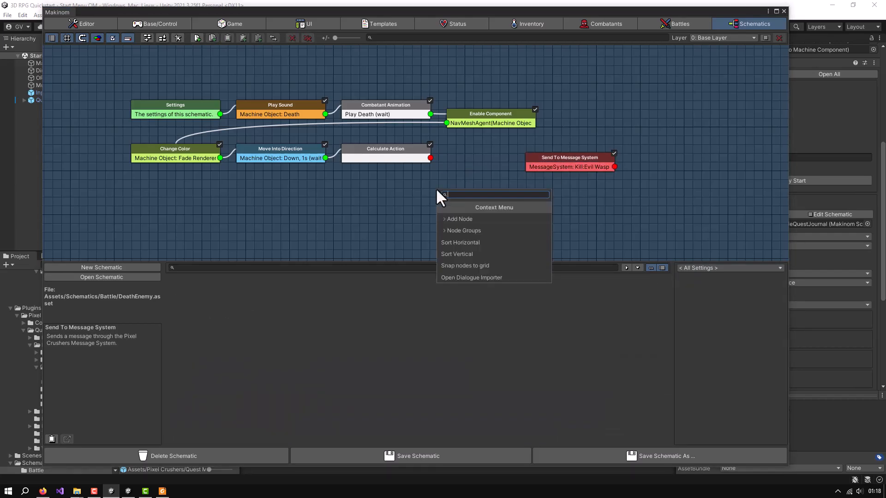
click(464, 220)
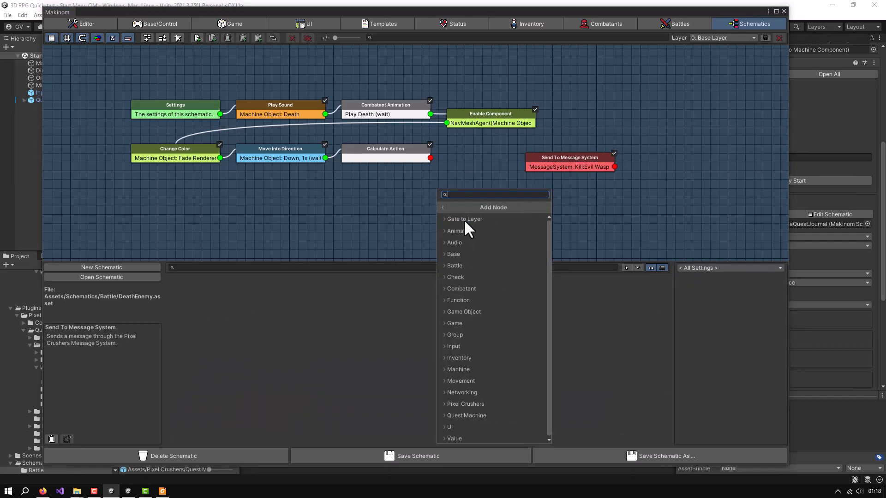
click(461, 290)
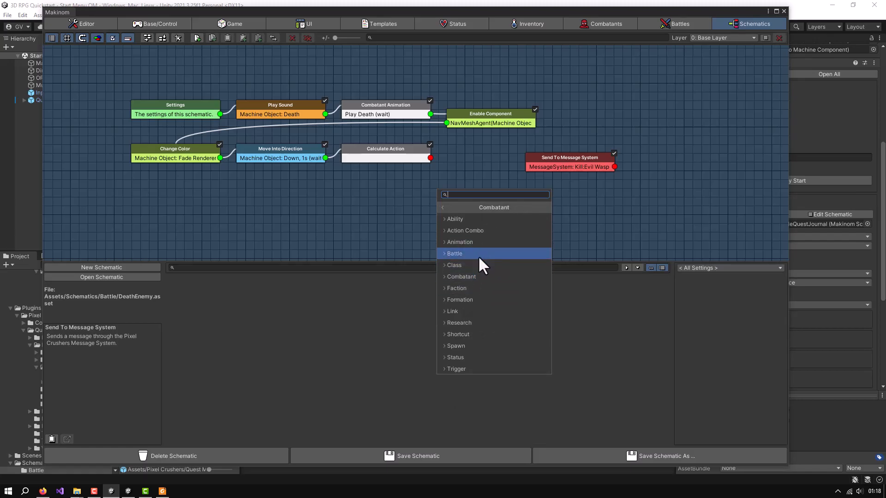
click(476, 277)
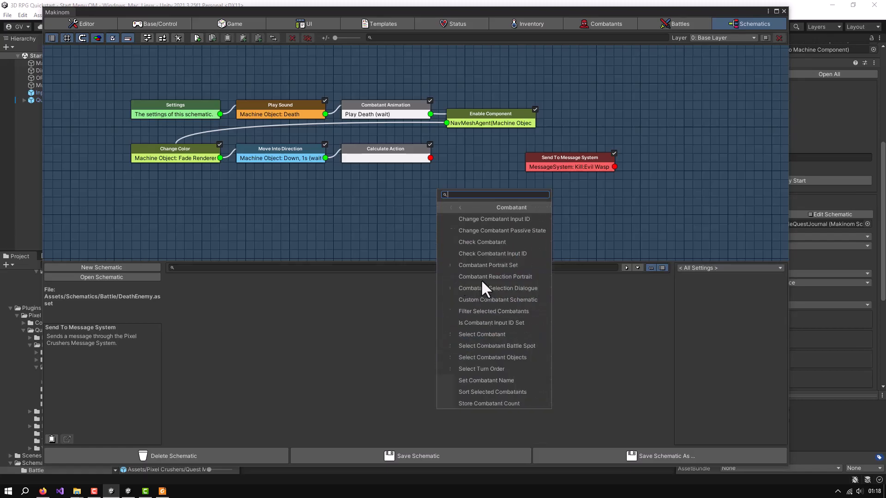
click(482, 243)
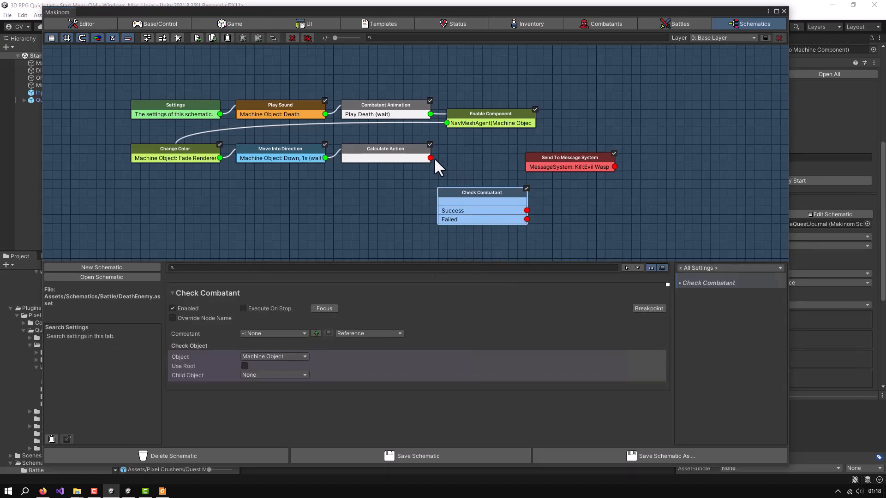
drag(430, 158, 548, 161)
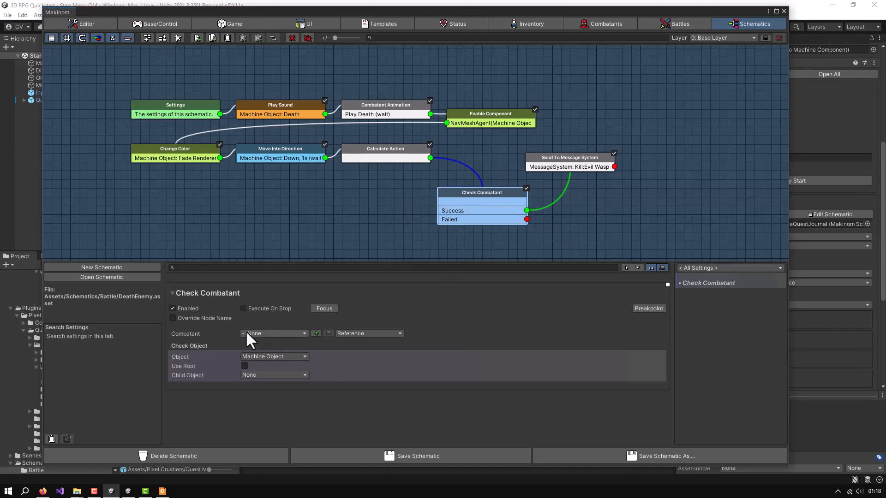
Set the Check Combatant node to check for 1: Wasp, save the schematic and close the Makinom editor
click(268, 334)
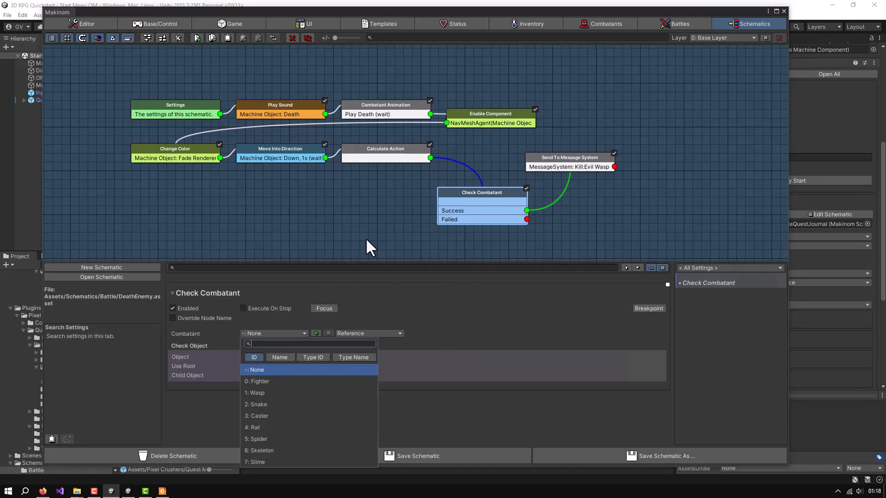
click(258, 393)
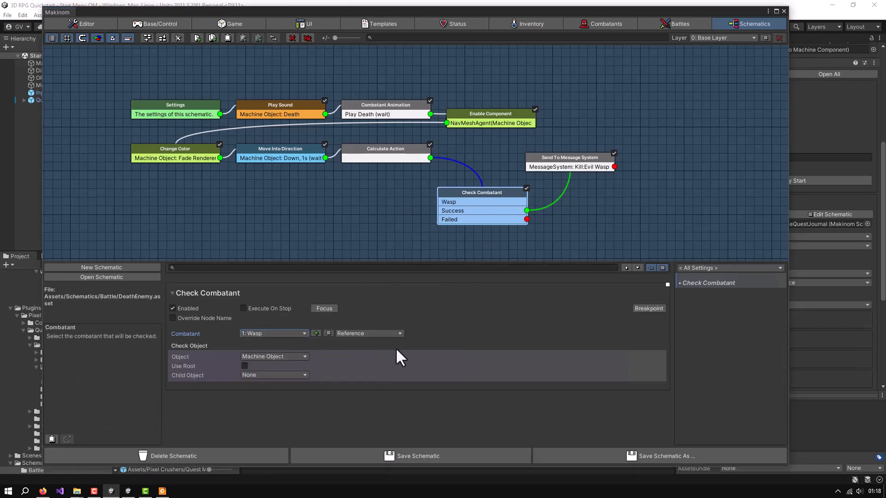
click(418, 458)
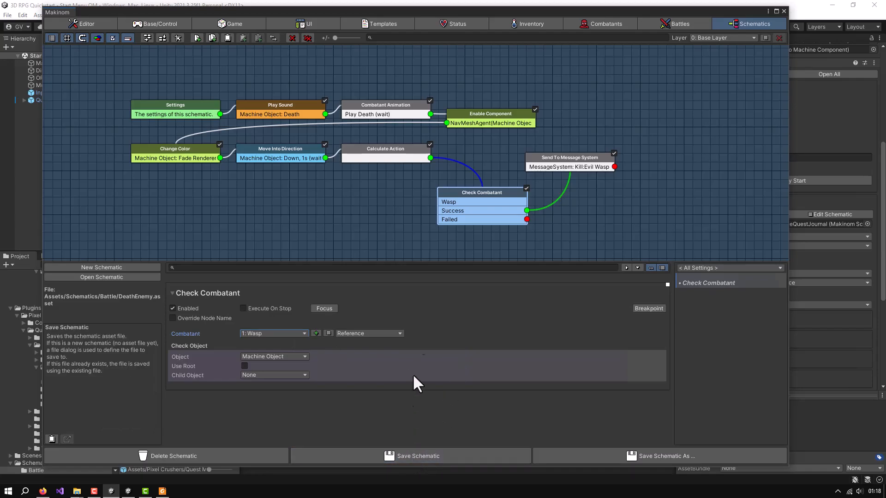
click(784, 11)
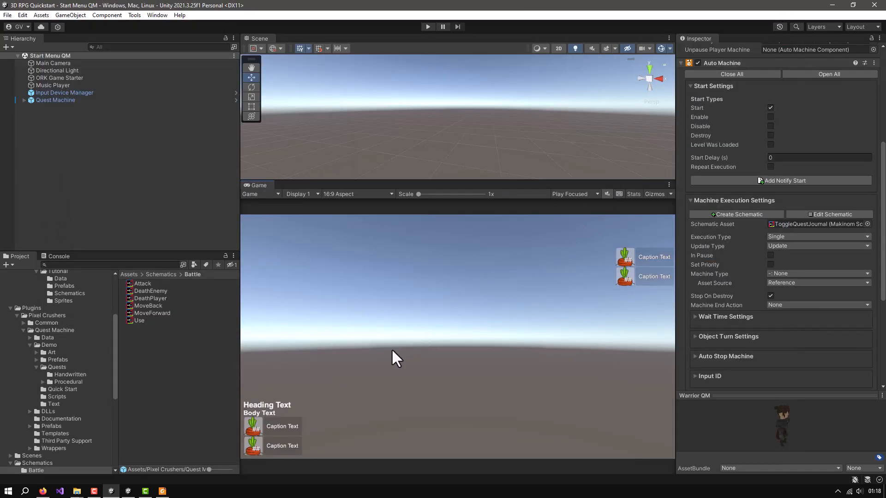
Open the World QM scene from the ORK Framework Support Tutorial folder
scroll(78, 342, up, 4)
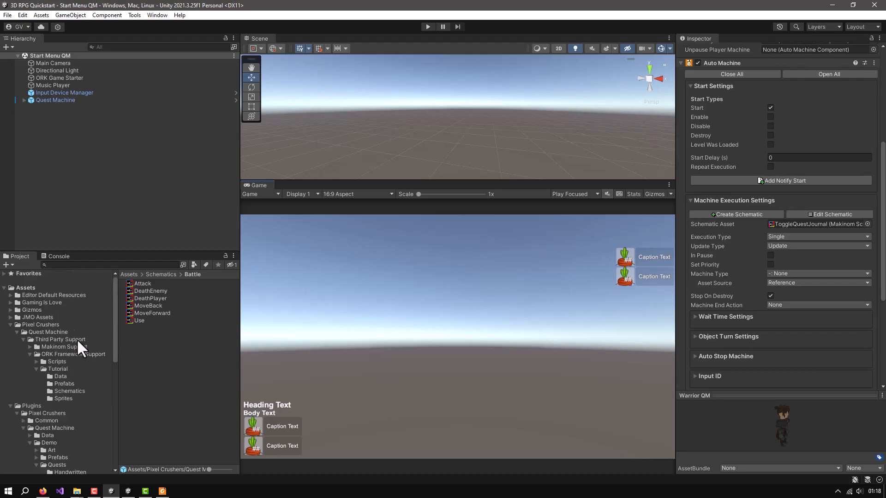
click(47, 368)
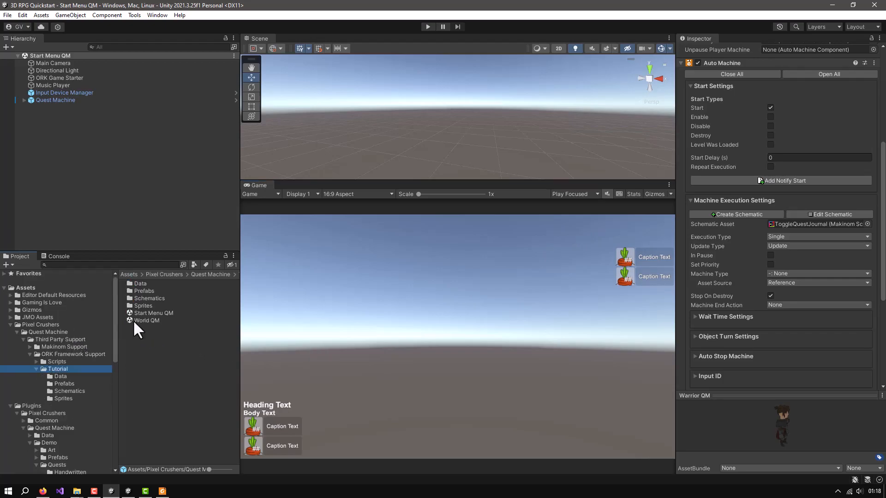
double_click(134, 320)
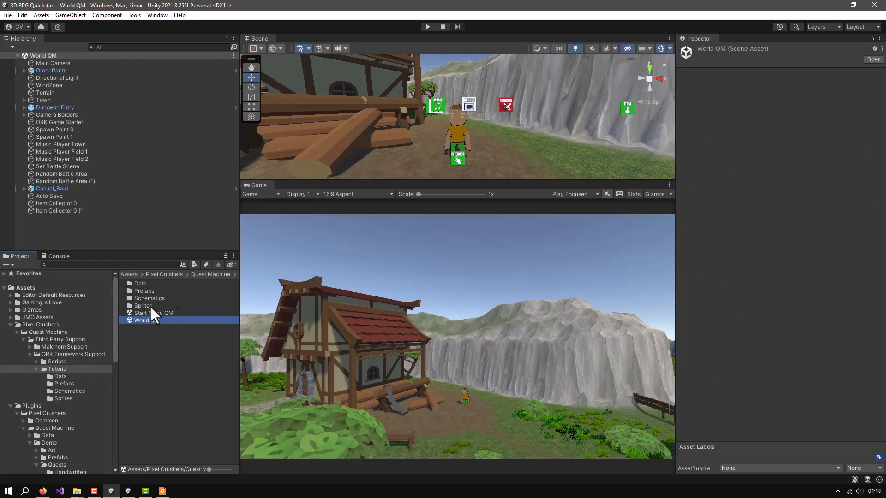
Enlarge the Scene view and frame the first Random Battle Area so its bounds are seen from above
drag(507, 180, 475, 255)
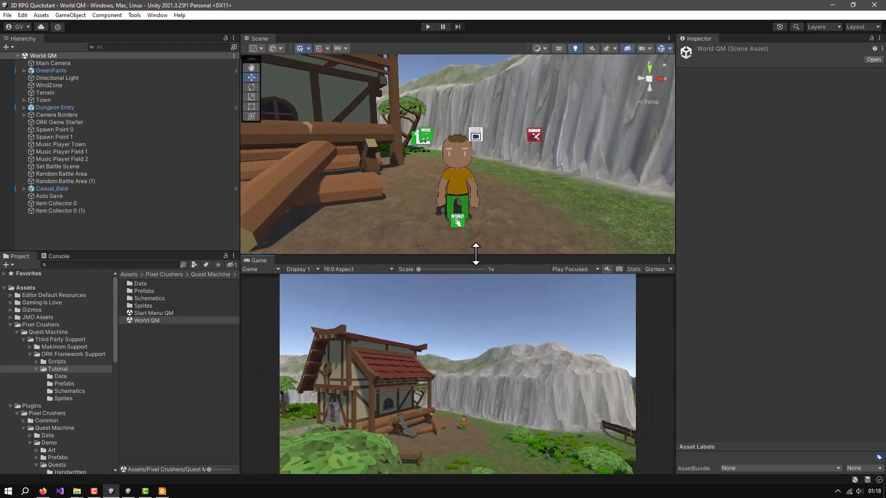
click(55, 172)
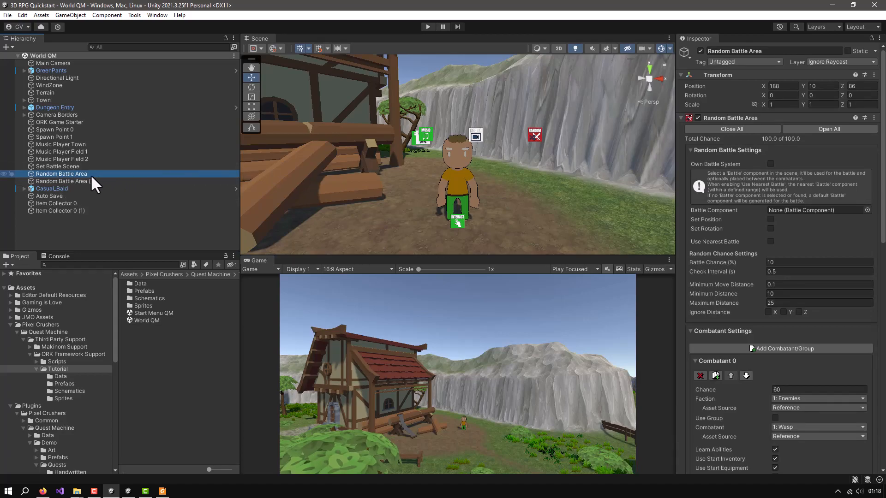
key(f)
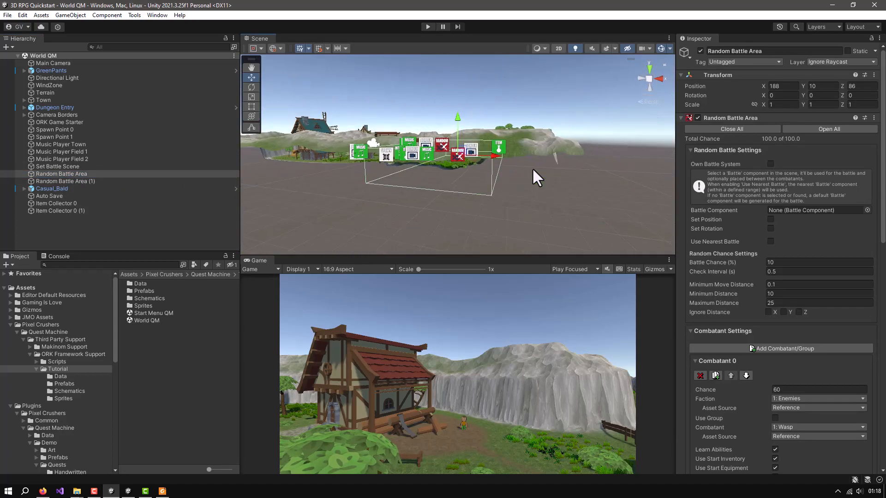
alt+drag(451, 171, 544, 183)
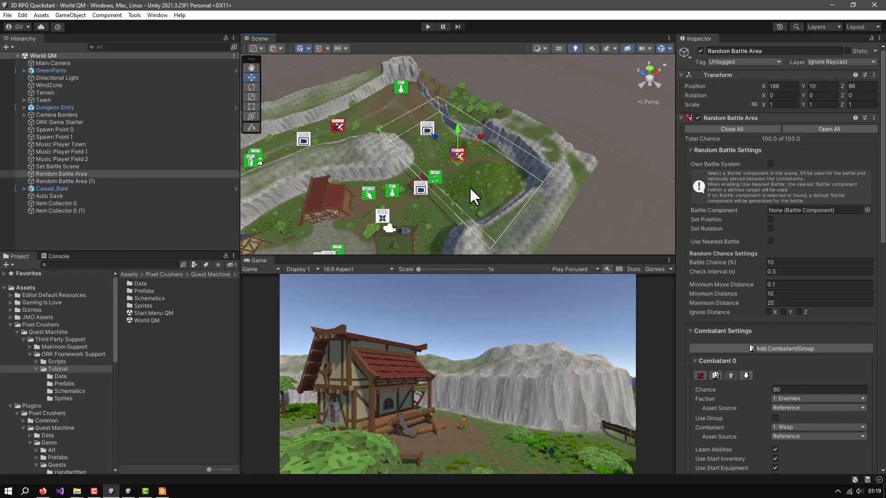
scroll(469, 187, up, 4)
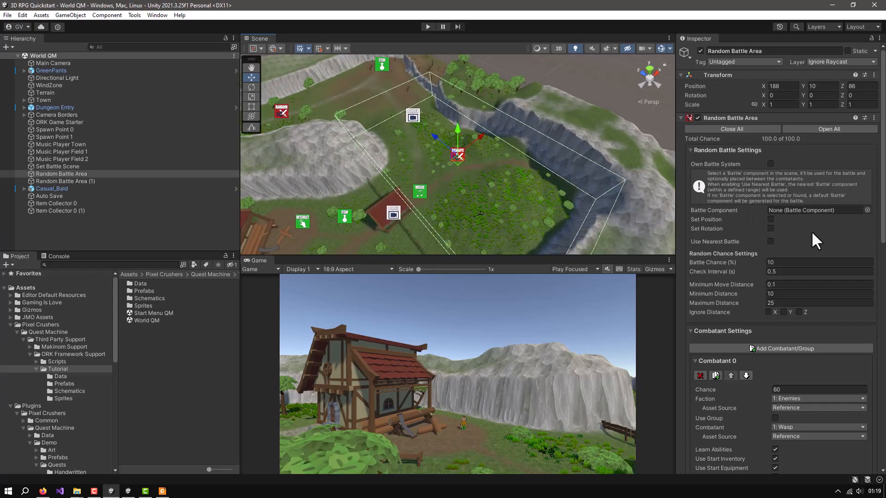
Set the Random Battle Area's encounter chance to 80 for the Wasp combatant and 20 for the Snake combatant
scroll(812, 230, down, 8)
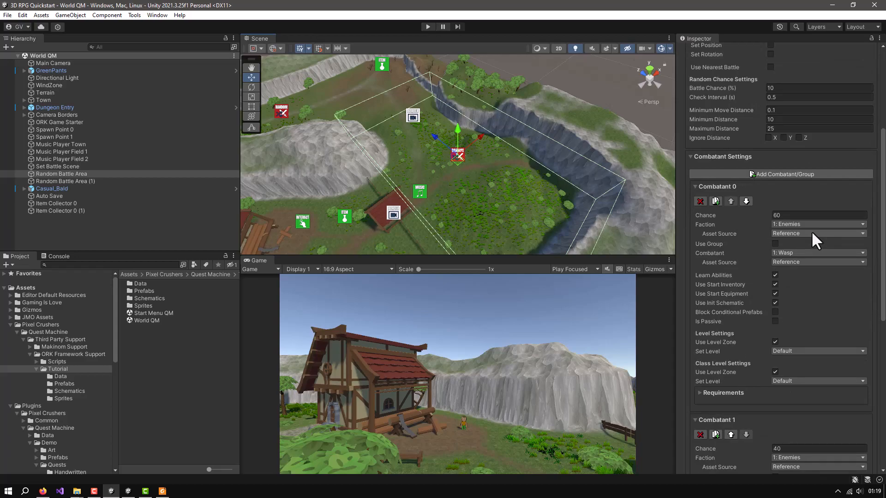
scroll(811, 230, down, 2)
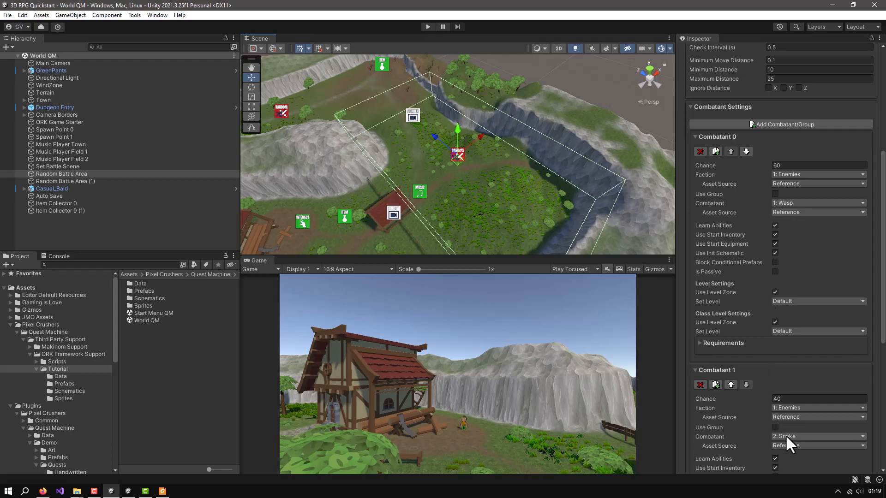
click(784, 165)
text(80)
click(780, 399)
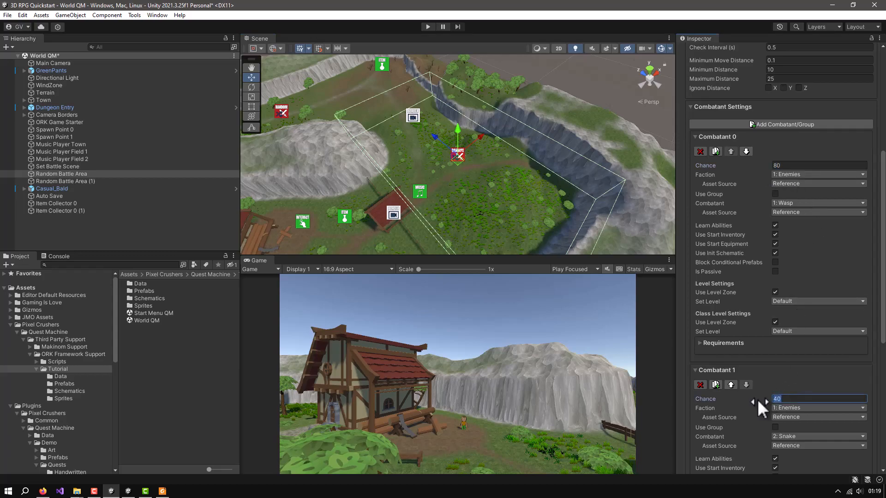
text(20)
scroll(794, 406, down, 3)
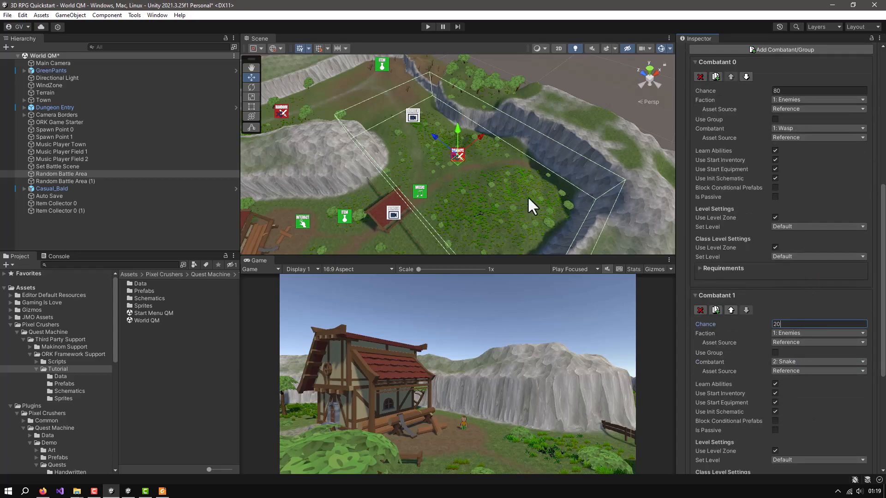
click(239, 29)
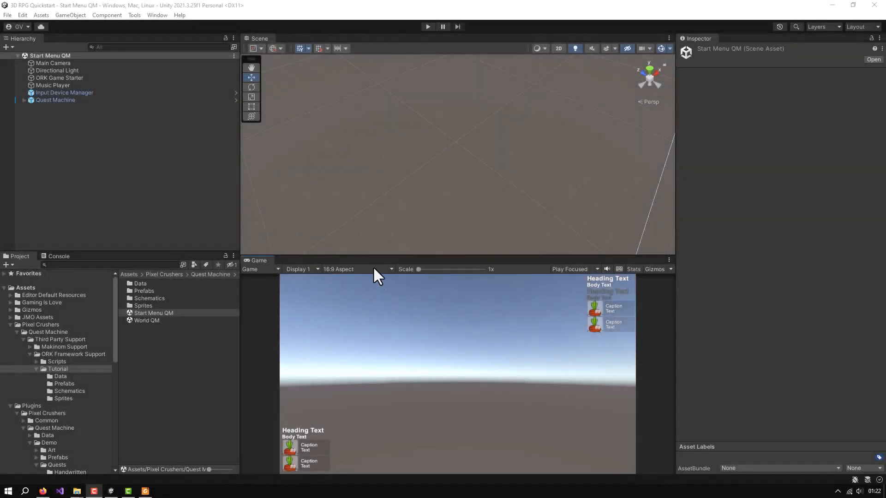
Enlarge the Game view by shrinking the Scene, Inspector and Hierarchy areas around it
drag(372, 256, 401, 119)
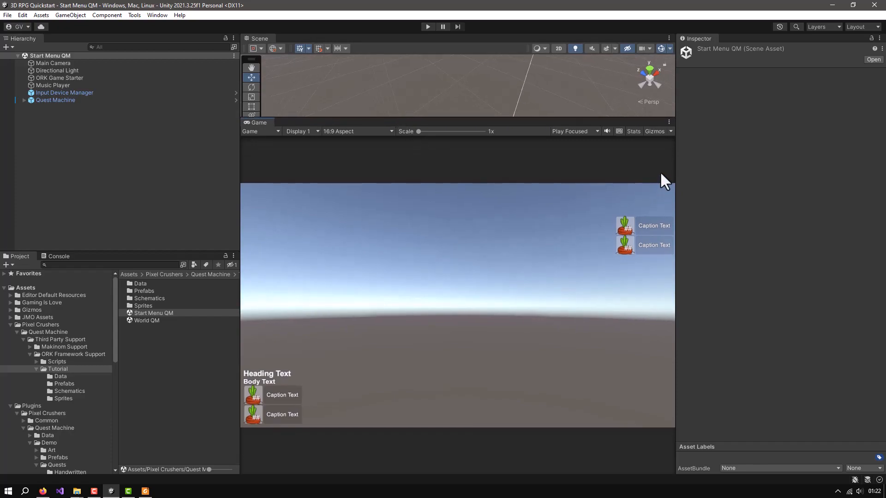
drag(676, 166, 792, 187)
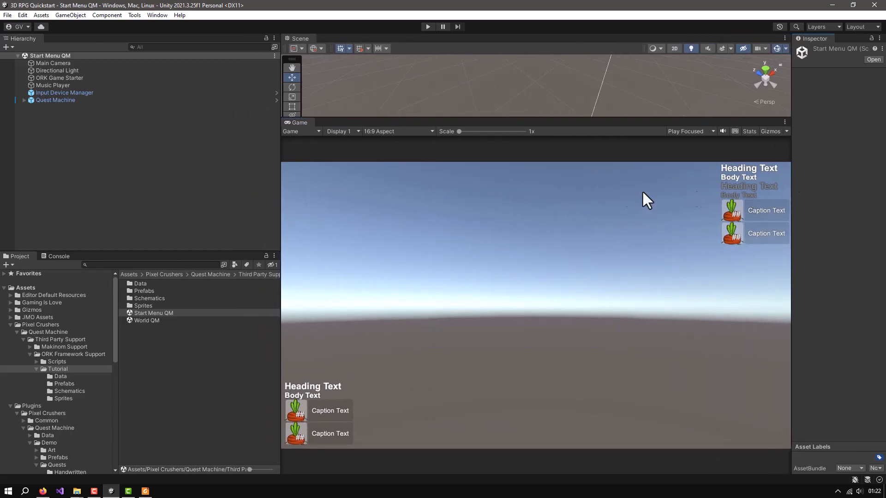
drag(281, 194, 205, 196)
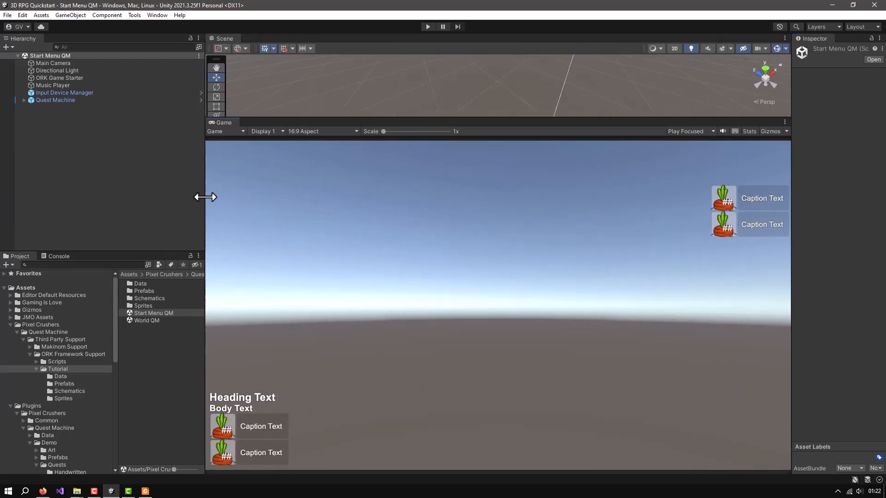
Run the Start Menu QM scene, start a new game and mute the game audio
click(427, 28)
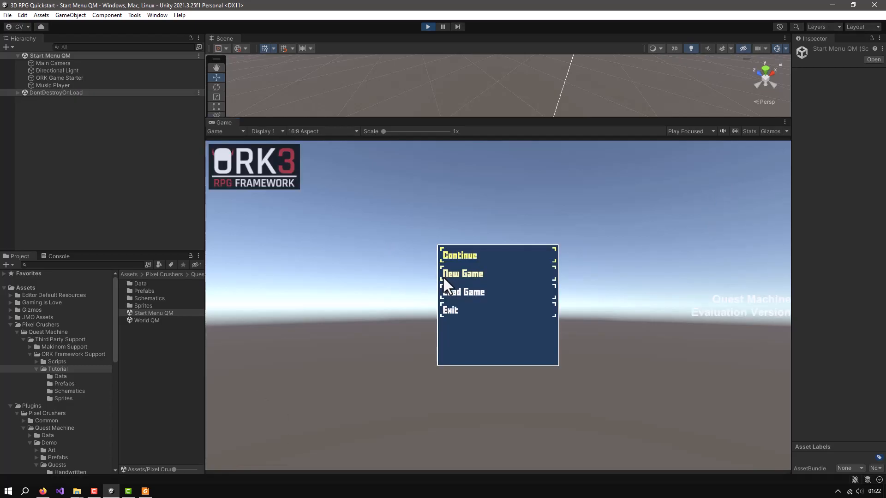
click(456, 277)
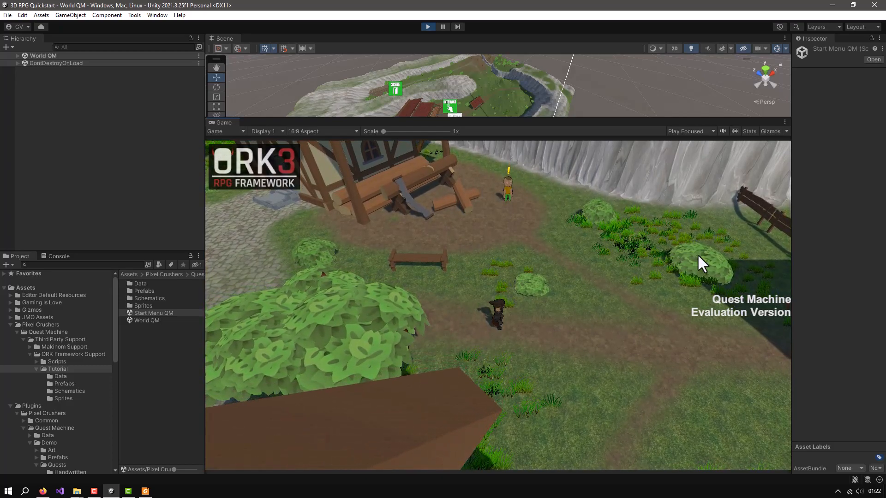
click(723, 131)
Walk the player to the Green Pants quest giver and accept the Defeat Evil Wasp quest
key(w)
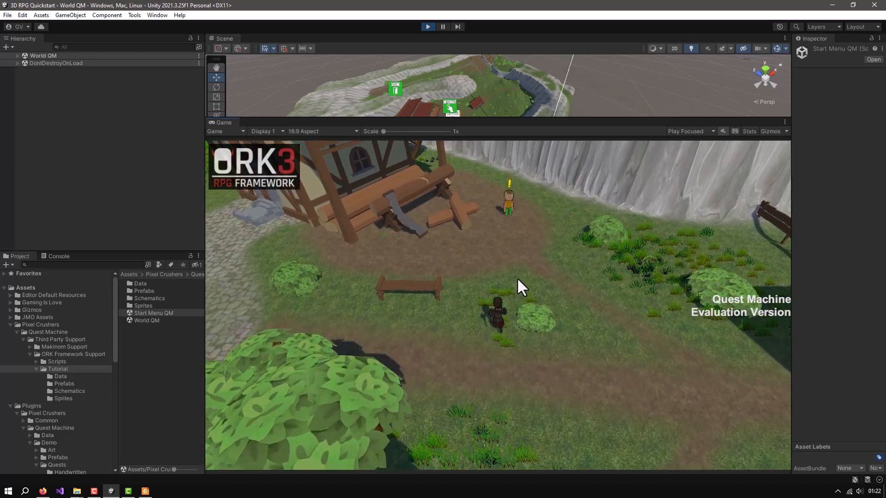
click(509, 241)
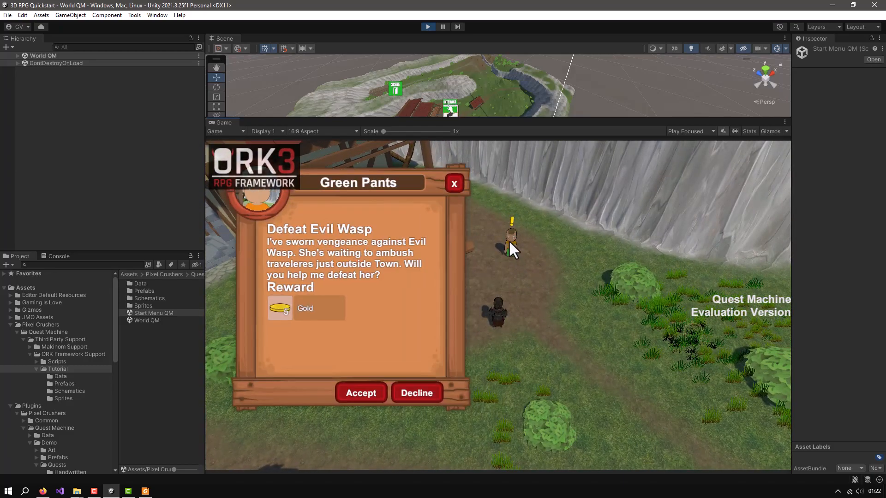
click(352, 393)
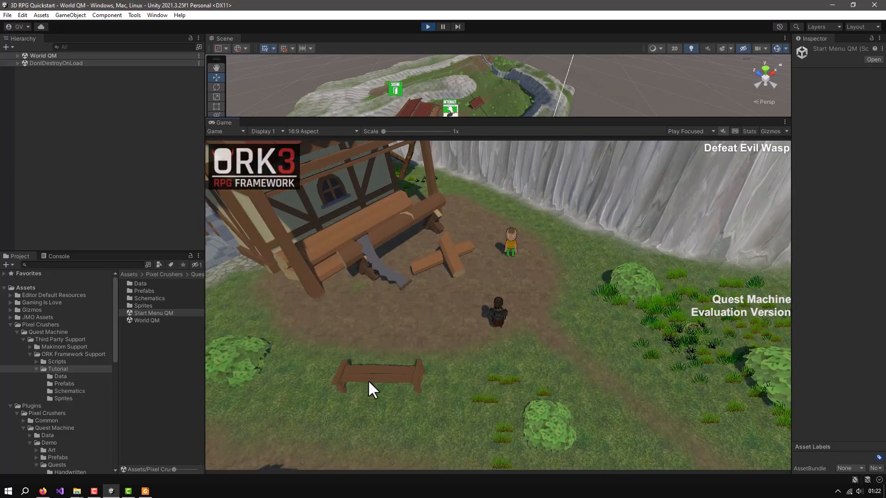
Walk the player out of town through the wooden gate and along the field path until a random battle starts
key(q)
right_drag(547, 345, 496, 320)
key(w)
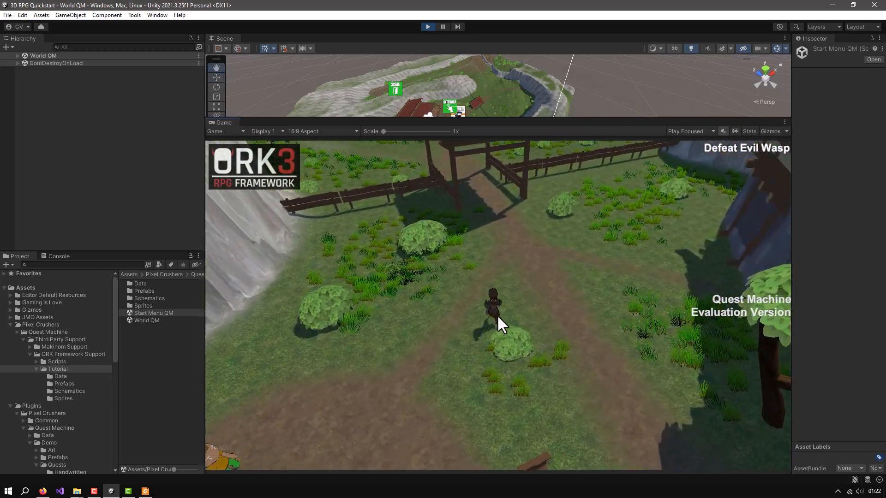
scroll(504, 305, up, 5)
key(w)
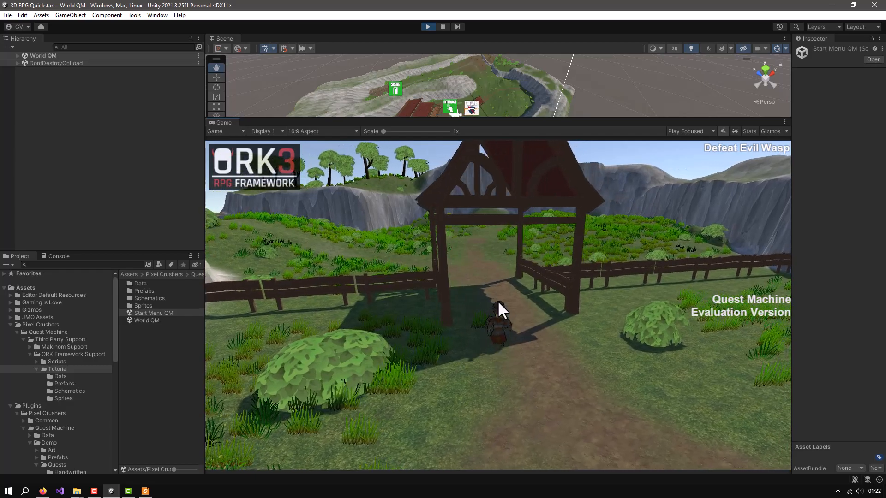
key(w)
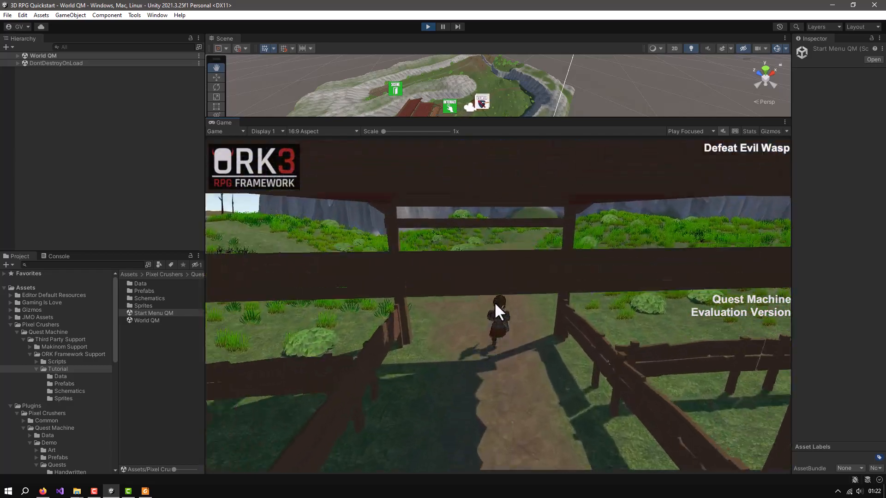
key(w)
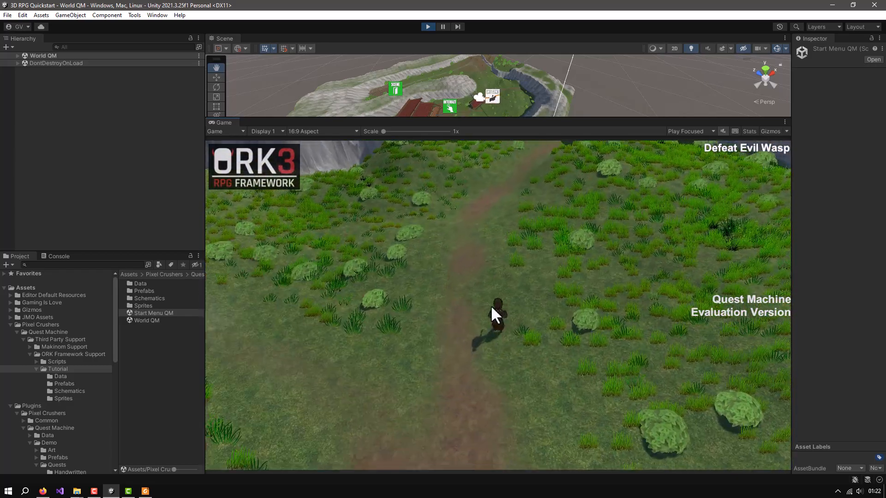
key(w)
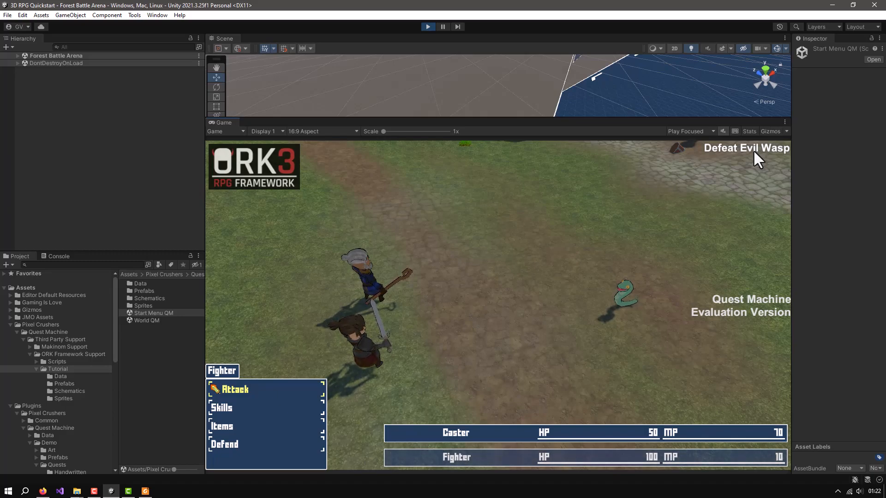
Defeat the Snake by having both Fighter and Caster use Attack each round, and dismiss the victory gains
click(231, 390)
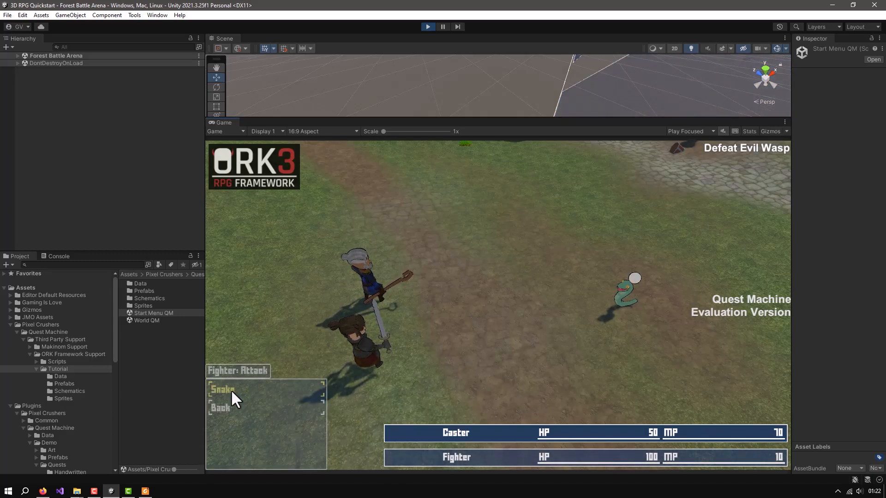
click(231, 389)
click(231, 390)
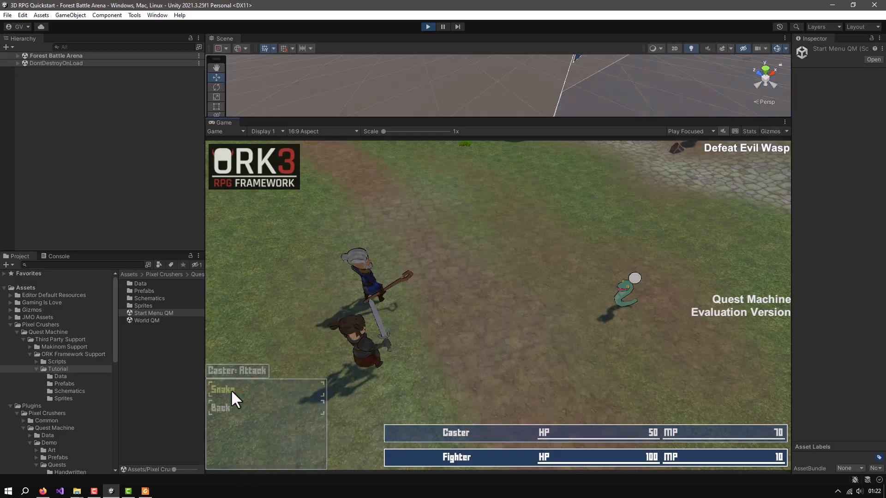
click(230, 390)
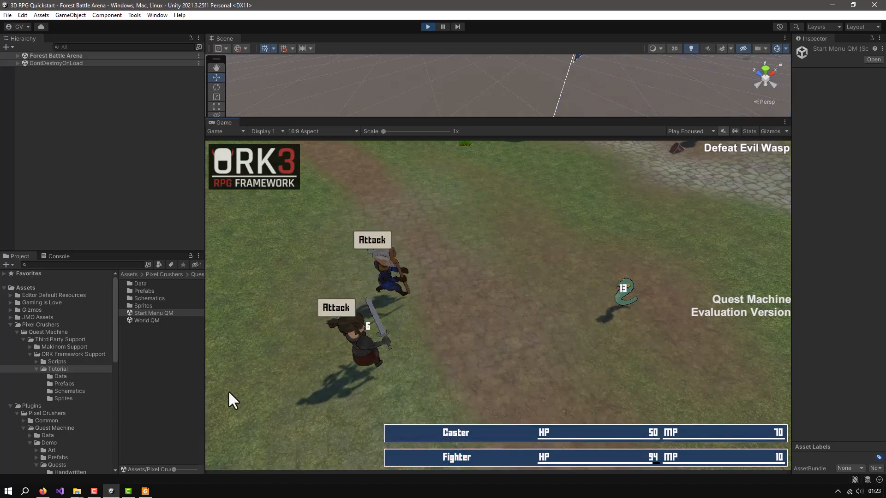
click(228, 391)
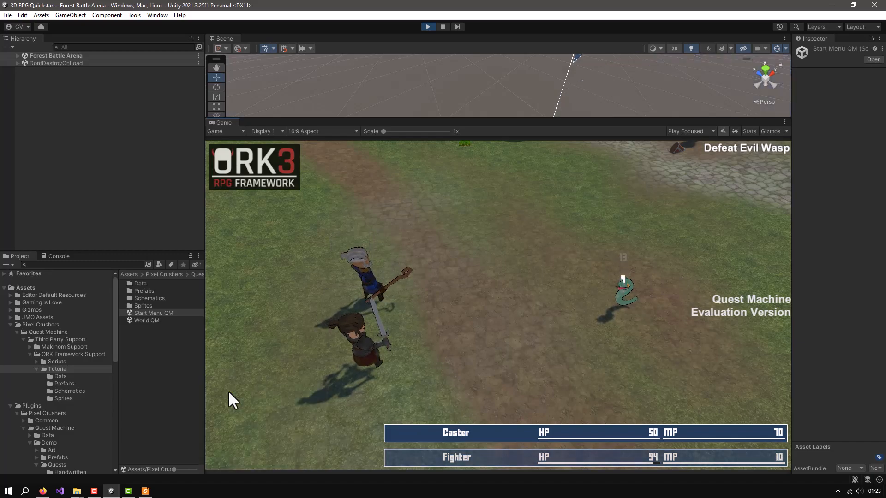
click(228, 390)
click(228, 391)
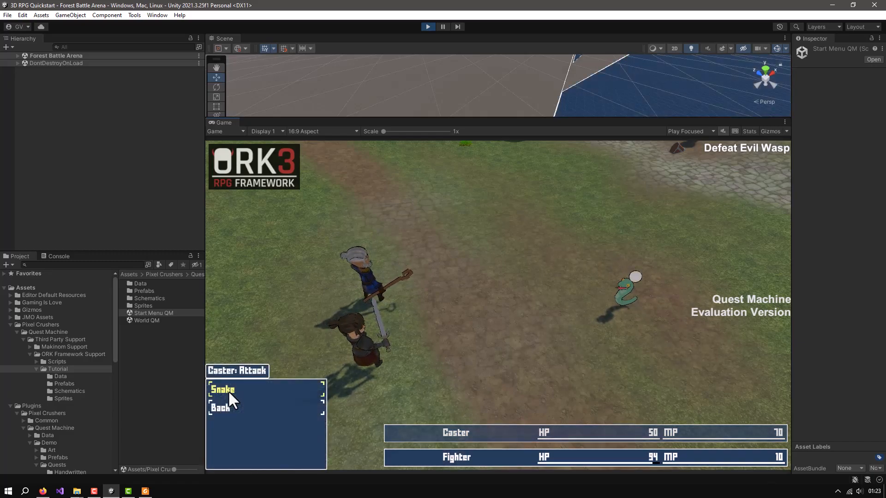
click(228, 390)
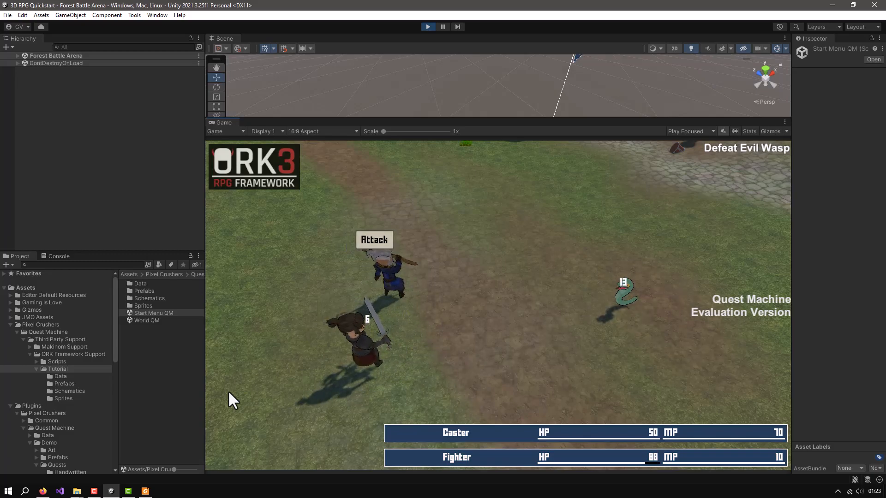
click(228, 391)
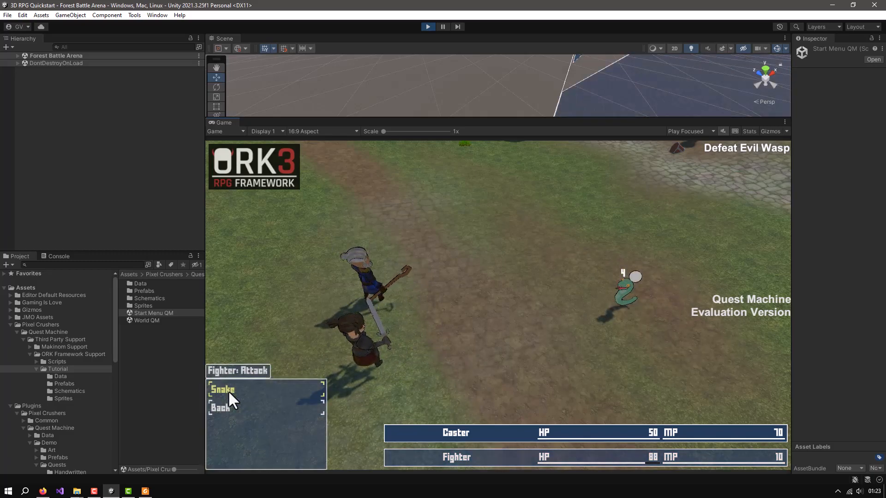
click(228, 390)
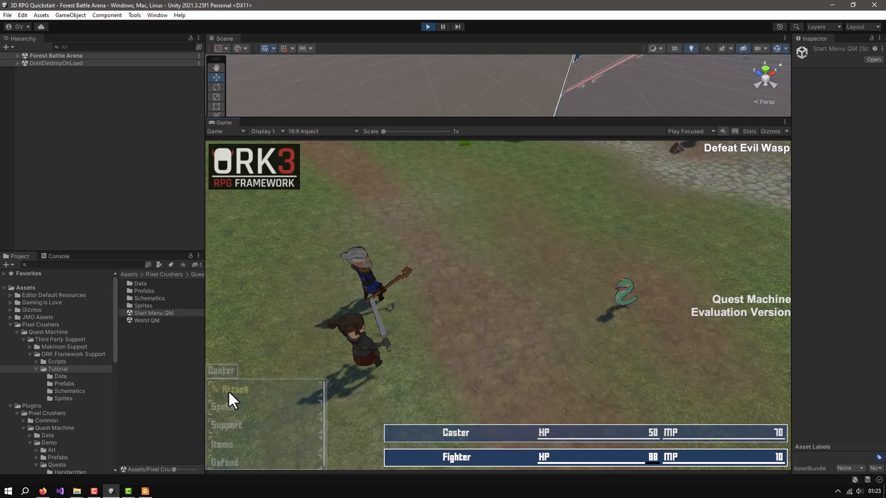
click(228, 390)
click(228, 391)
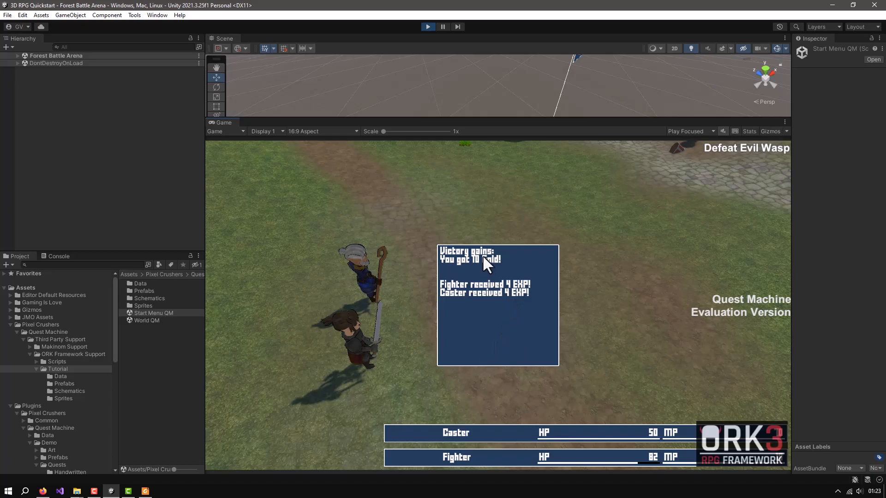
click(475, 321)
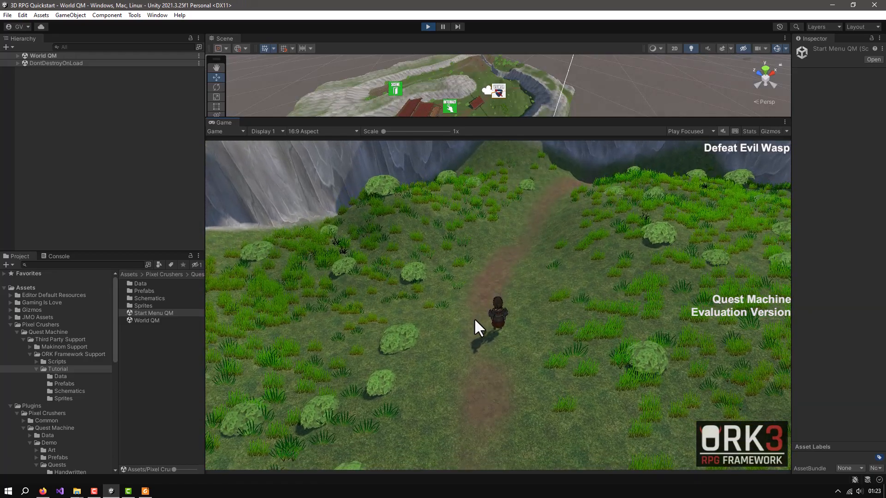
Check the amount of Gold under Valueables in the player's inventory, and close the game menu
key(Escape)
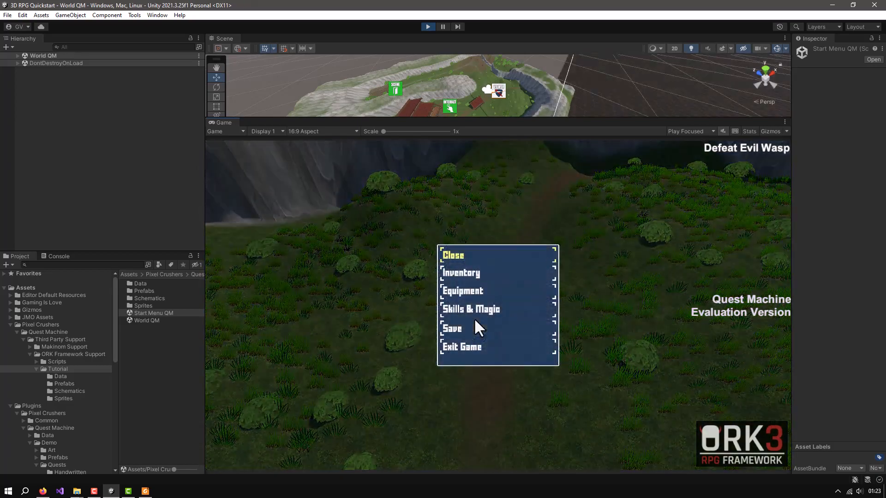
click(464, 273)
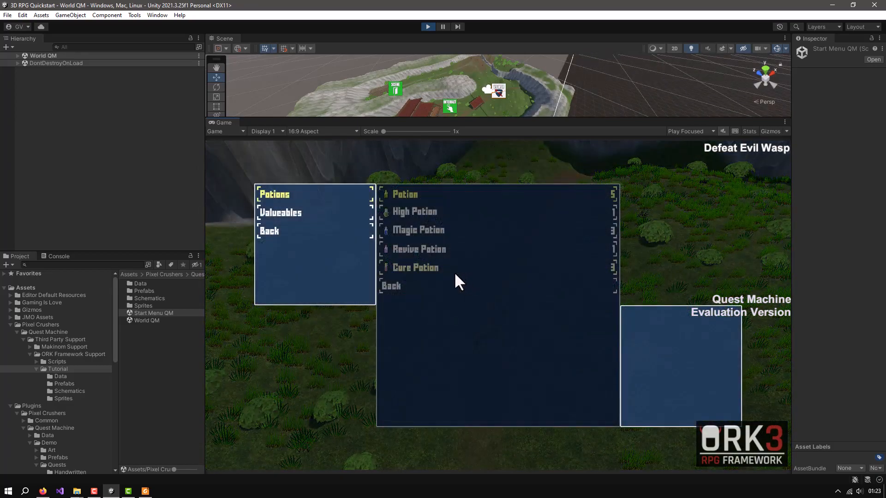
click(277, 211)
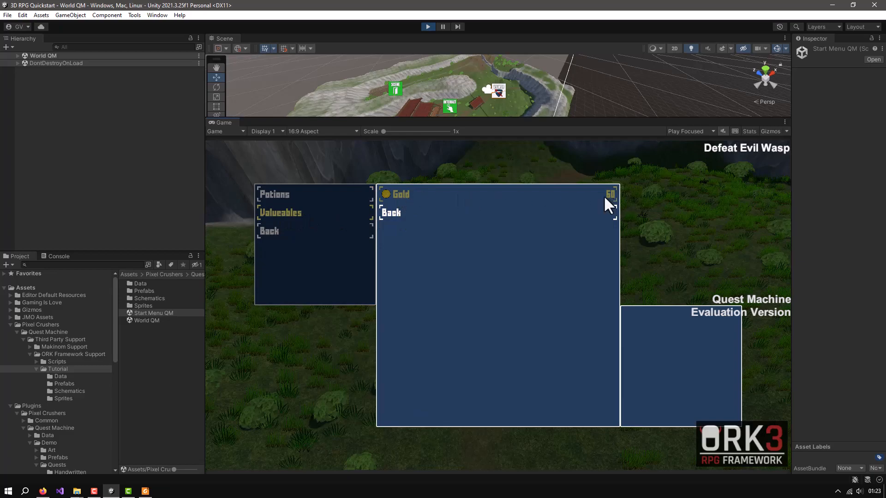
key(Escape)
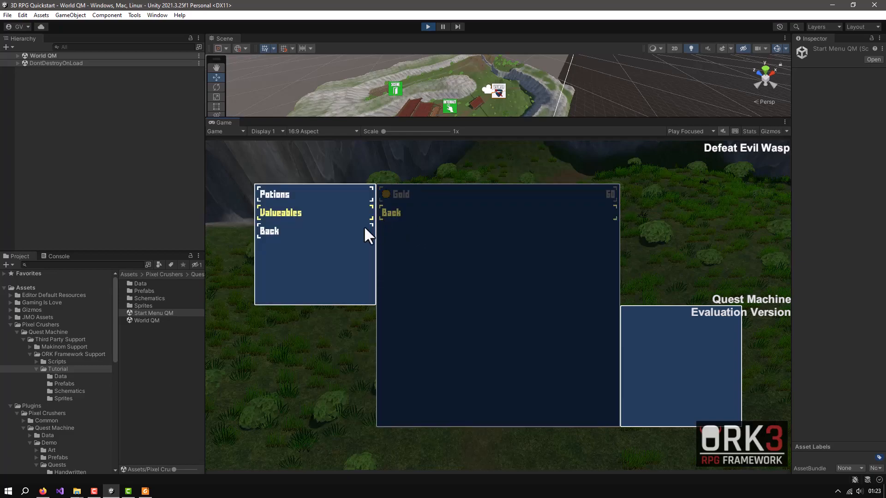
click(271, 231)
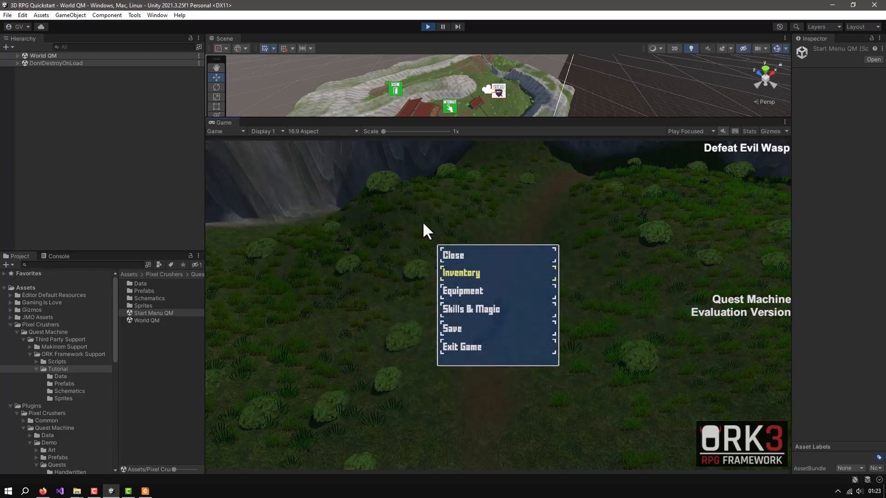
click(460, 257)
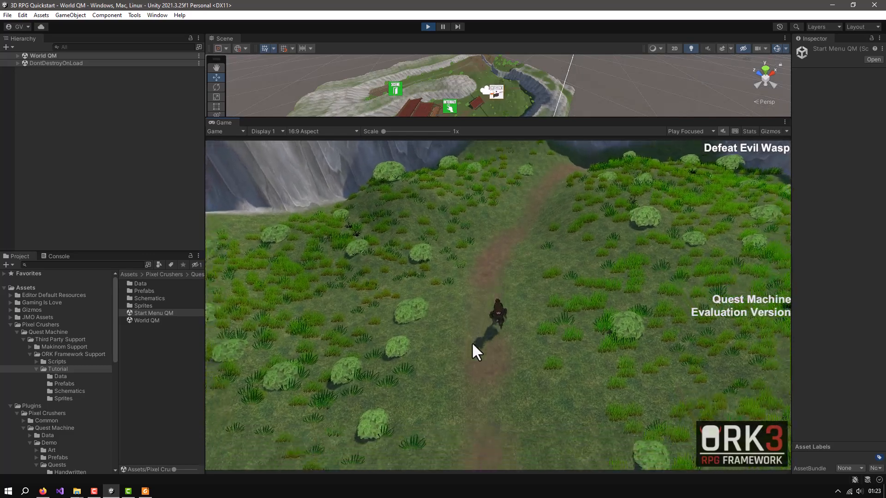
Walk the player back down the field path toward town until a random battle starts
key(s)
key(a)
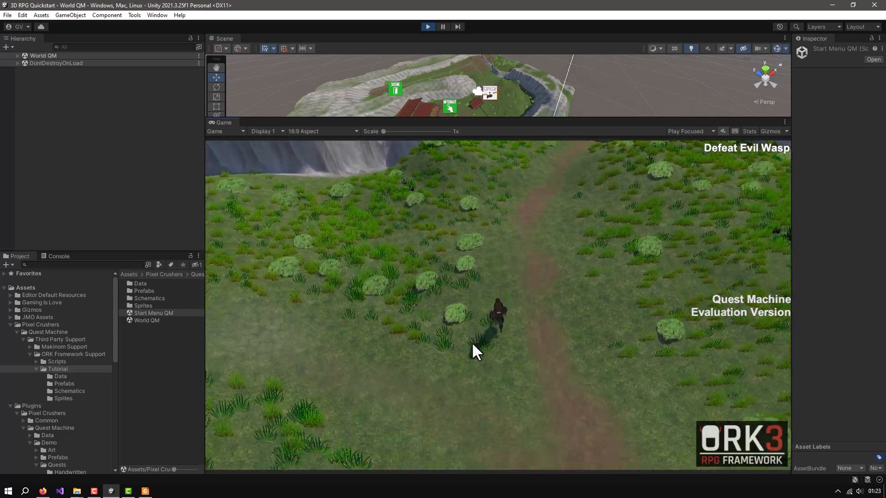
key(s)
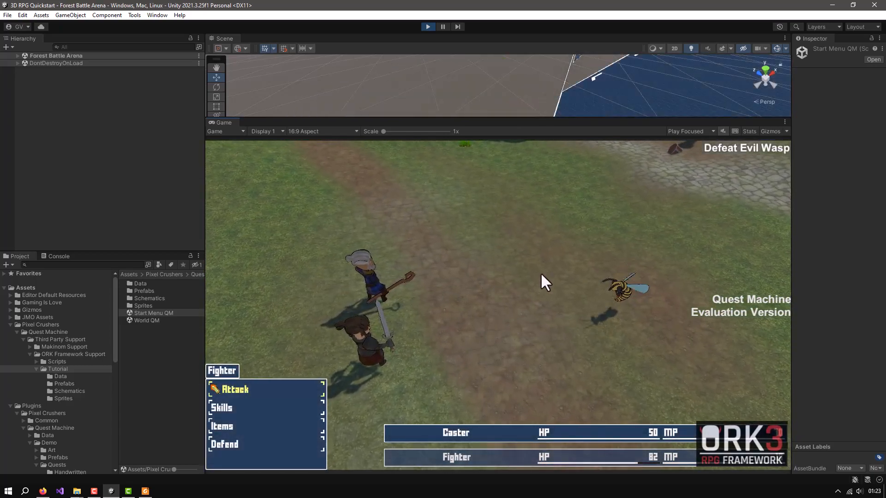
Defeat the wasp by having both Fighter and Caster use Attack, and dismiss the victory gains
click(227, 389)
click(226, 389)
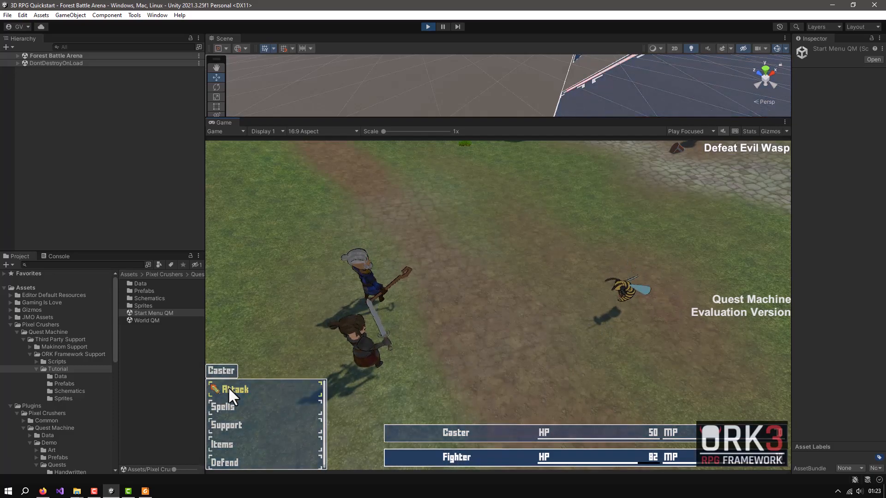
click(228, 388)
click(225, 389)
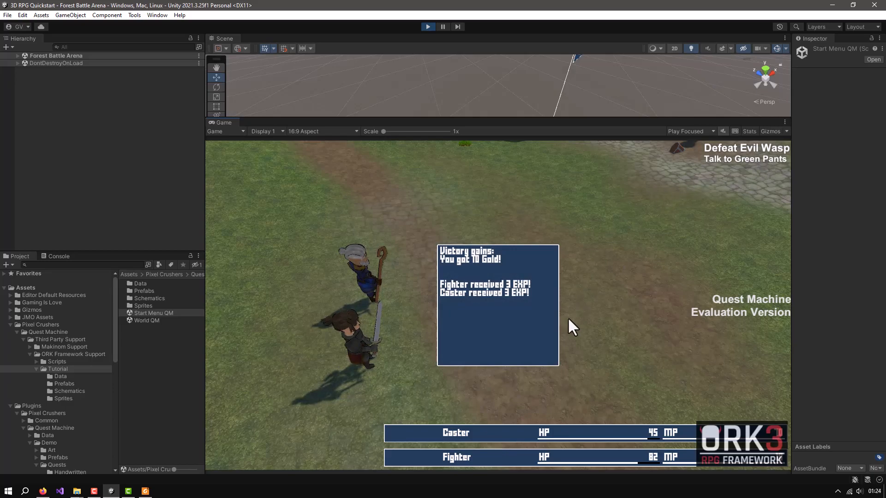
click(485, 287)
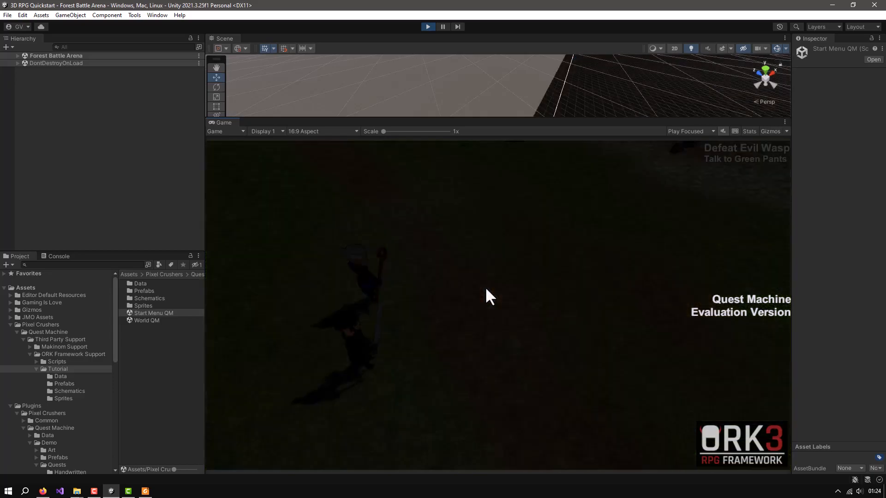
Walk the player back through the wooden gate into town and up to the Green Pants quest giver
key(s)
key(d)
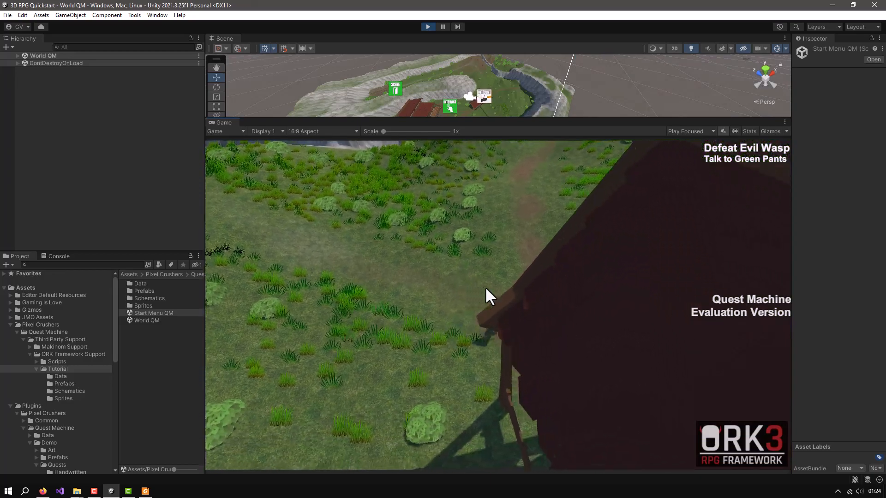
key(s)
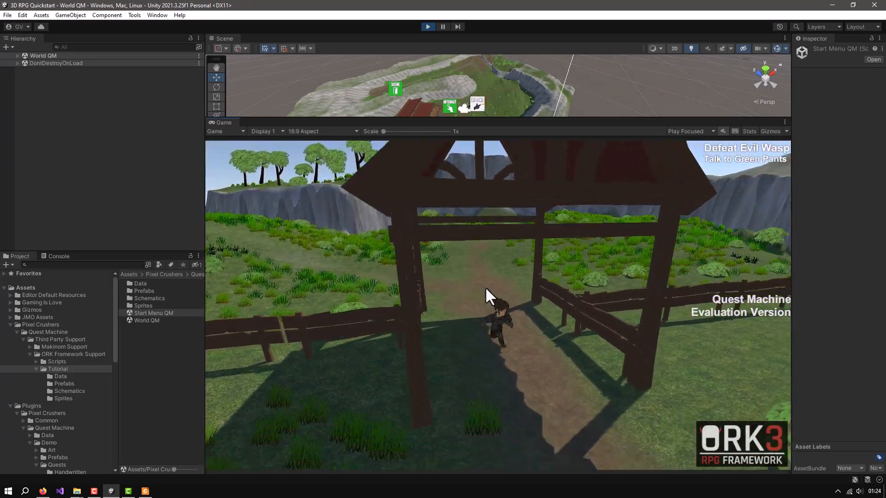
key(s)
middle_drag(557, 364, 477, 302)
key(w)
key(w)
key(w)
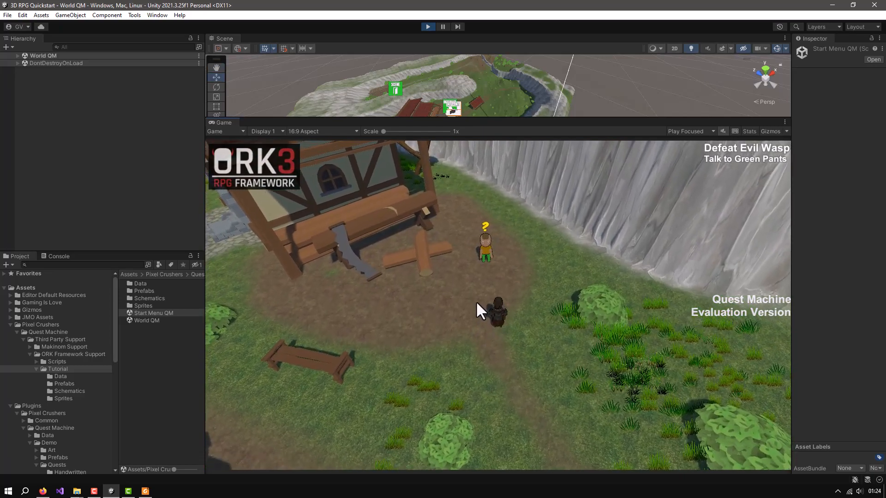
Check the inventory's Gold before turning in the quest, and return to the game
key(Escape)
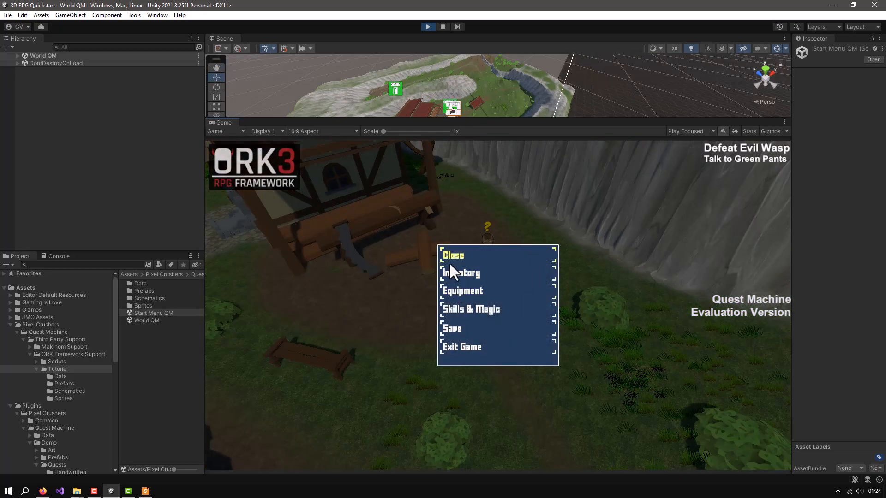
click(451, 275)
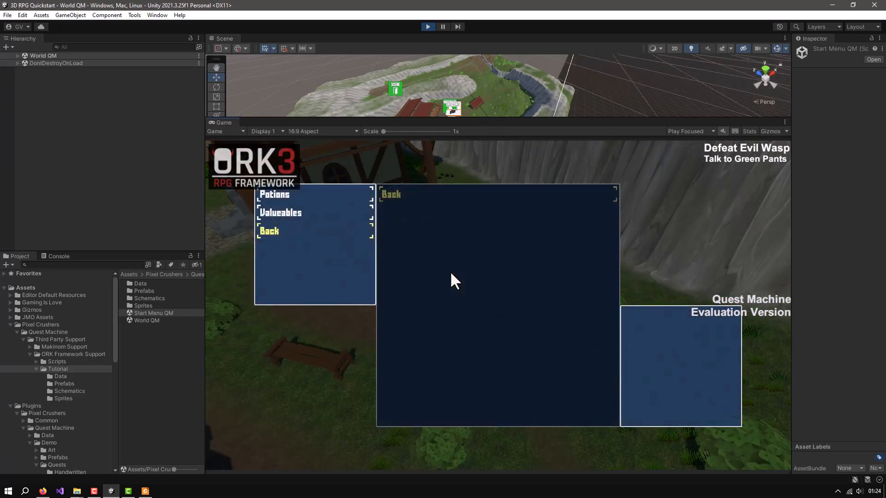
click(274, 216)
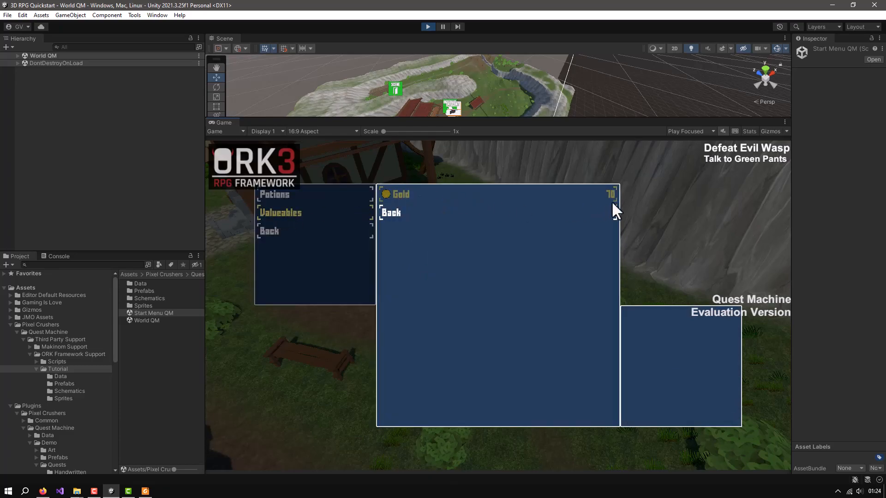
click(272, 236)
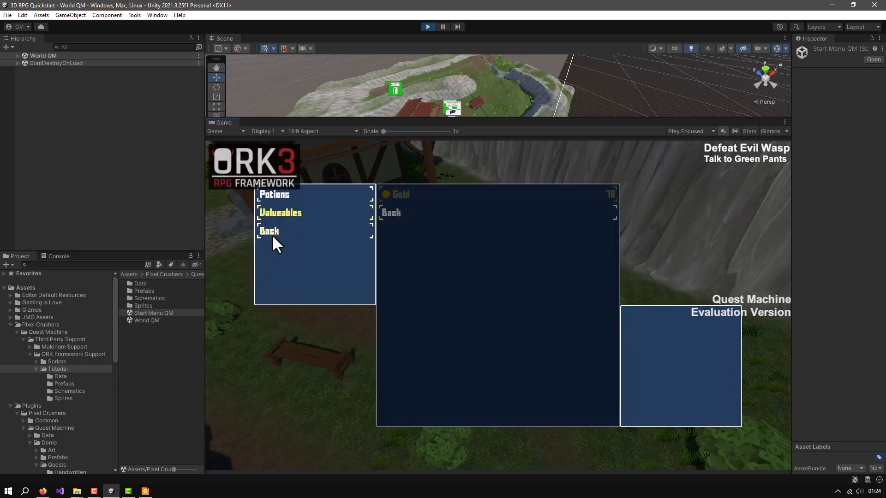
click(273, 232)
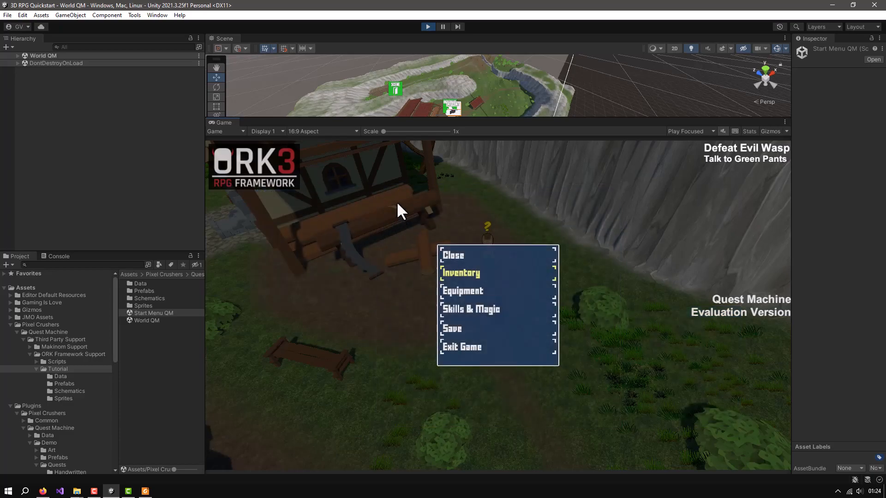
click(457, 257)
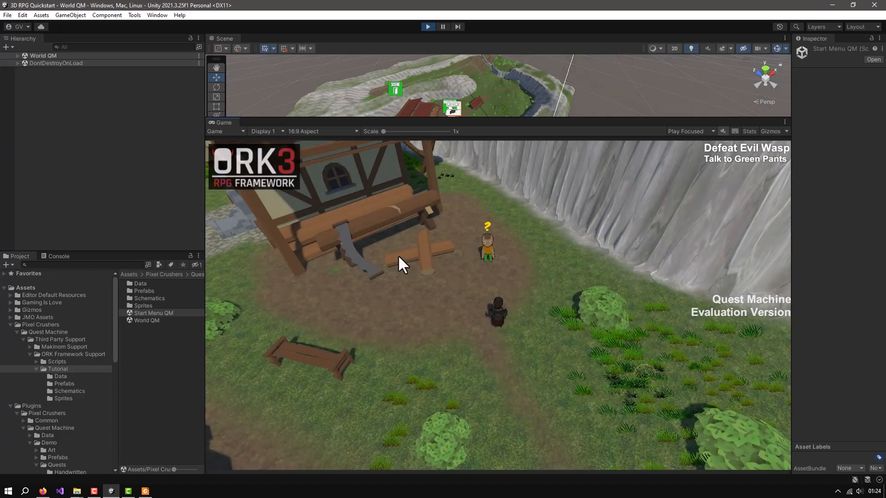
Turn in the Defeat Evil Wasp quest to Green Pants and check the rewarded Gold in the inventory's Valueables
click(489, 245)
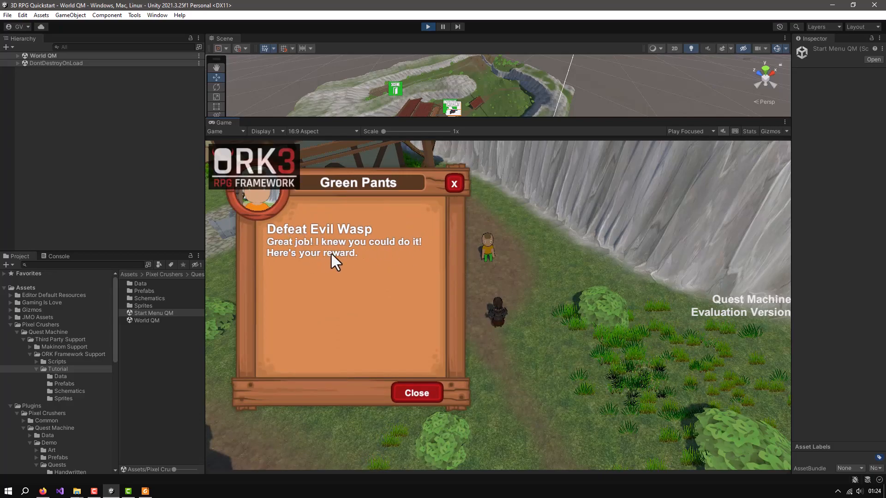
click(416, 392)
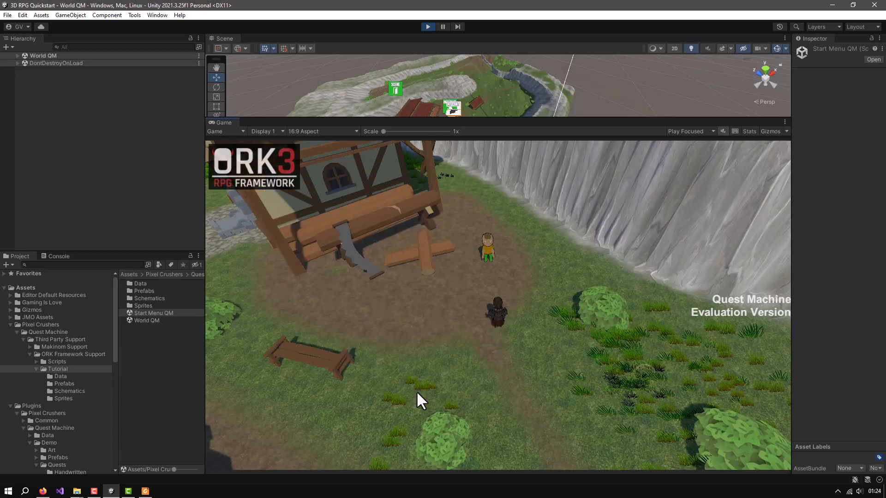
key(Escape)
click(459, 272)
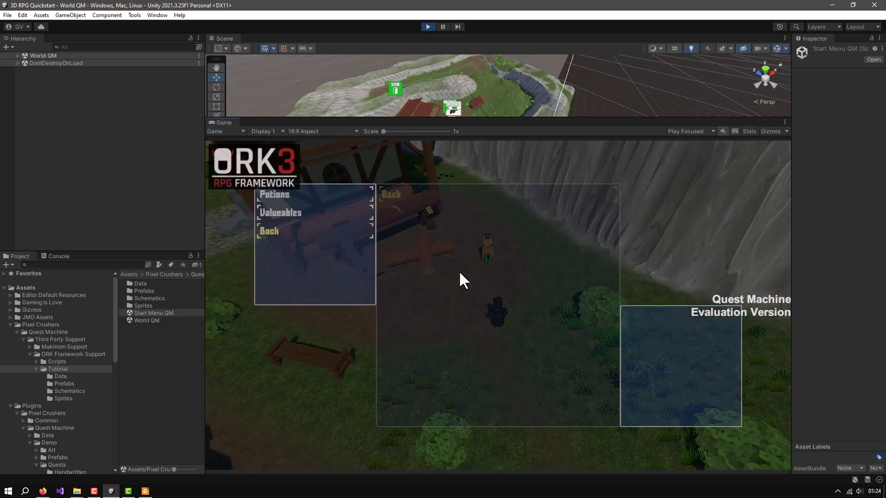
click(278, 214)
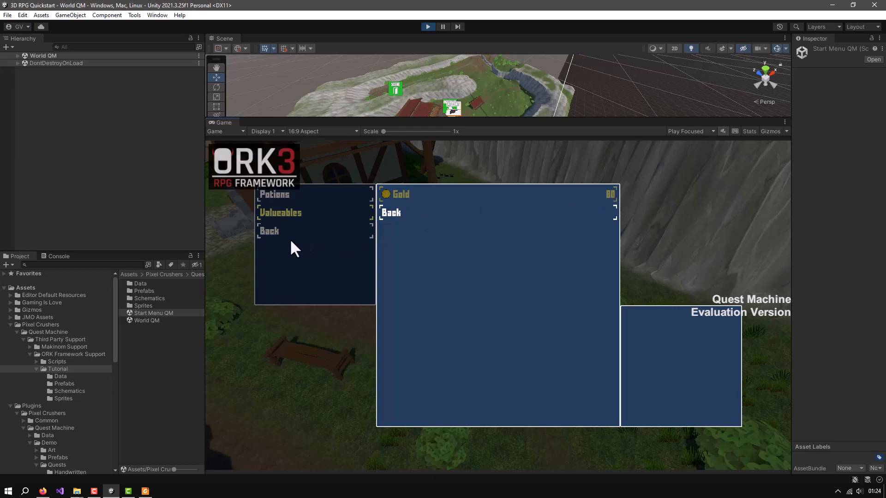
click(264, 230)
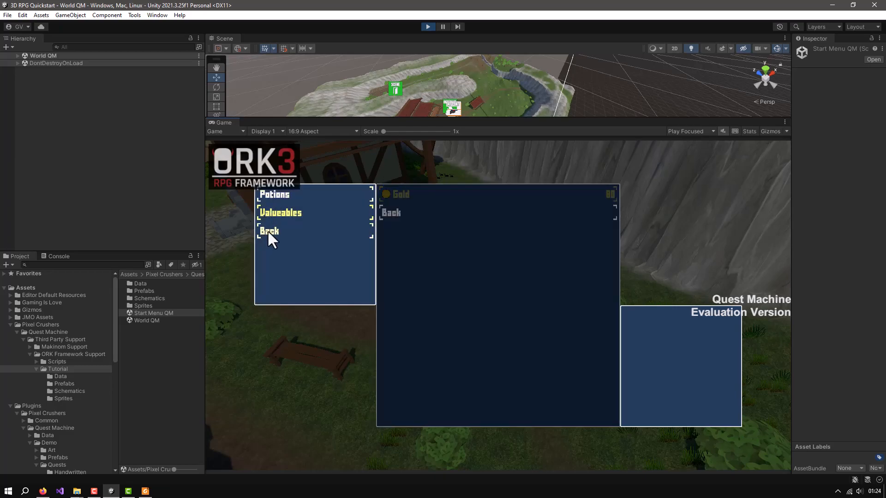
click(267, 231)
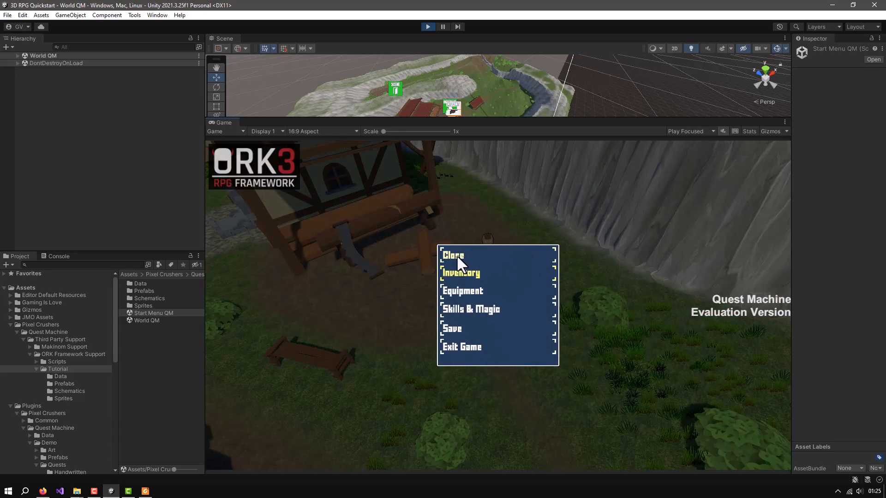
click(457, 255)
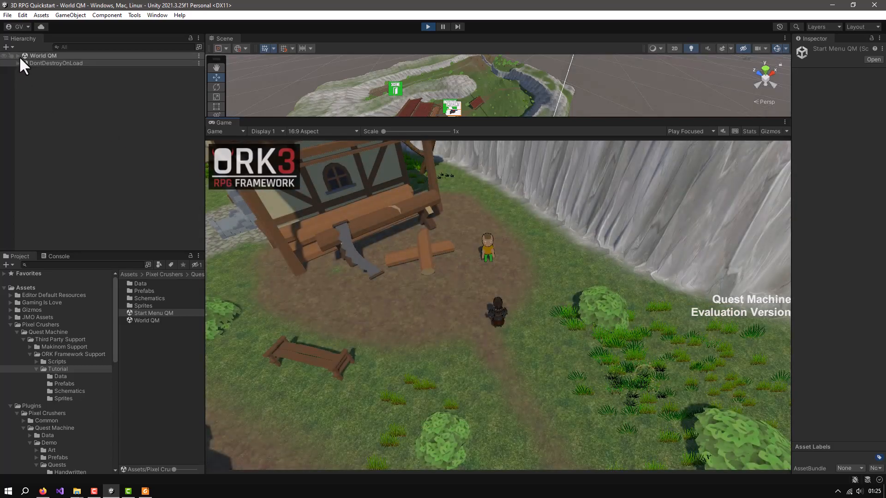
Examine the running Fighter object's ORK Inventory Counter Synchronizer and Combatant Component in the World QM scene, with the pause-player and Auto Machine components collapsed
click(19, 56)
click(16, 55)
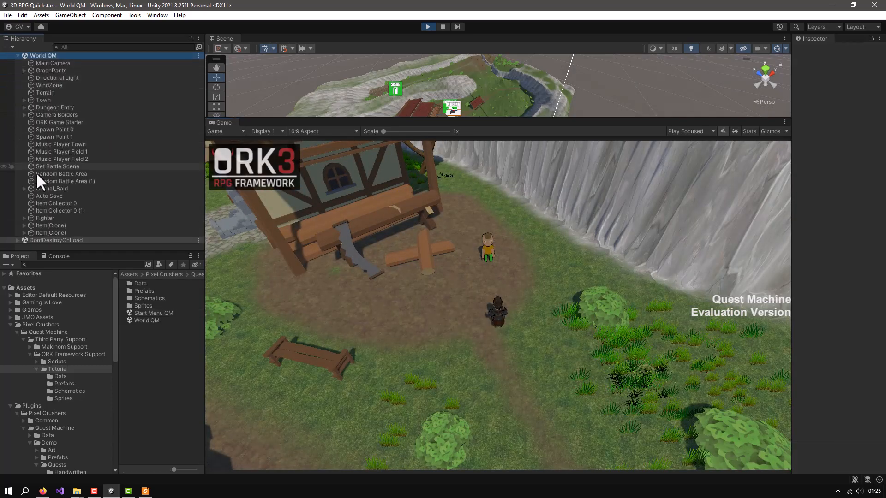
click(36, 218)
drag(791, 265, 632, 275)
scroll(789, 298, down, 1)
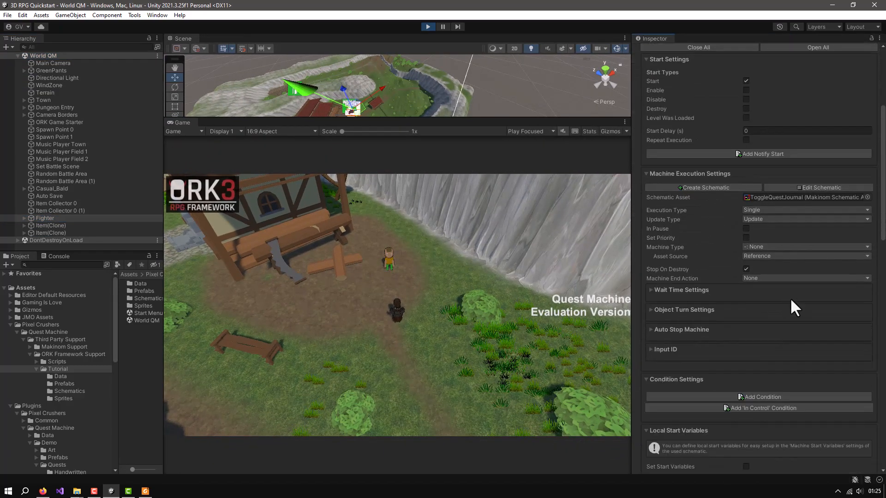
scroll(780, 281, up, 3)
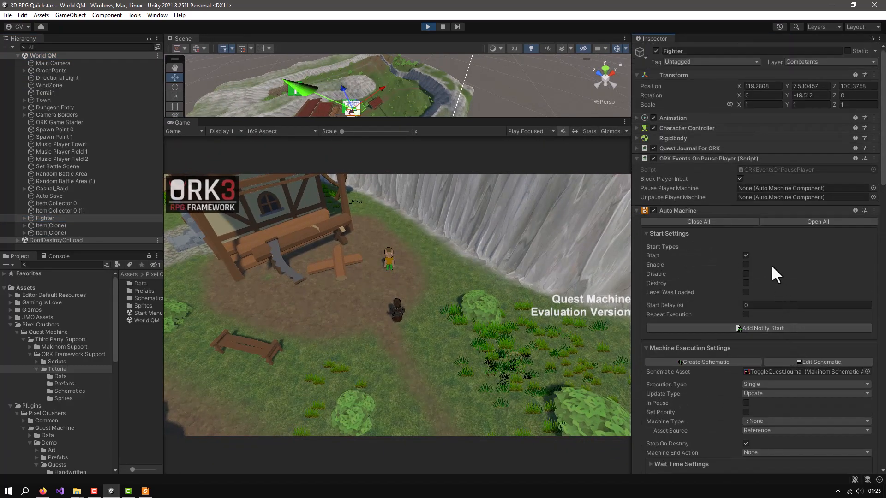
click(637, 159)
click(636, 169)
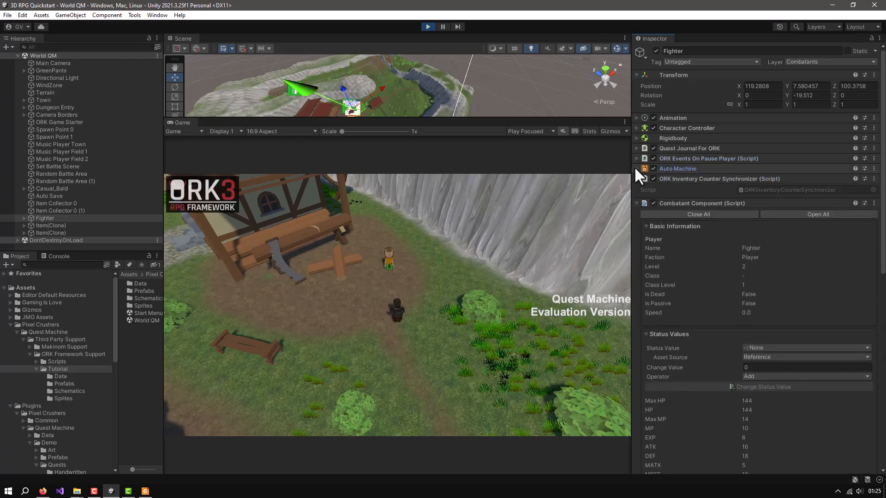
scroll(745, 276, down, 2)
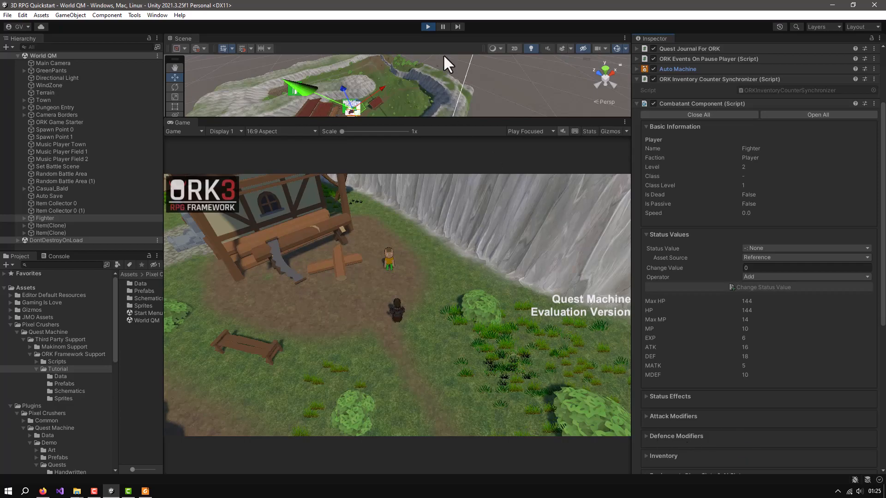
Stop the play test and run the Start Menu QM scene again
click(428, 27)
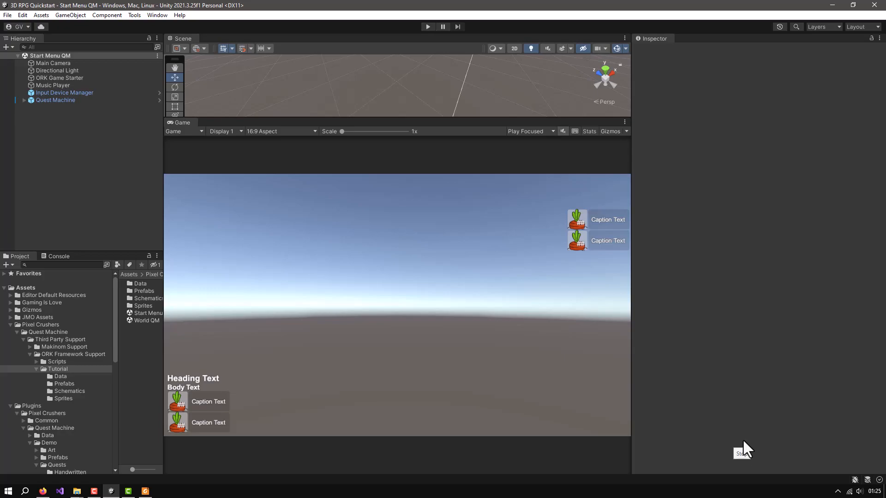
click(428, 27)
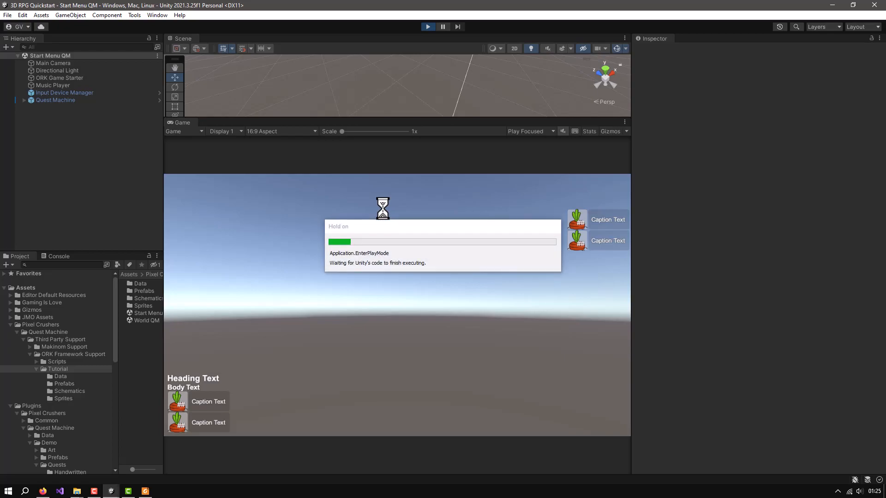
click(427, 27)
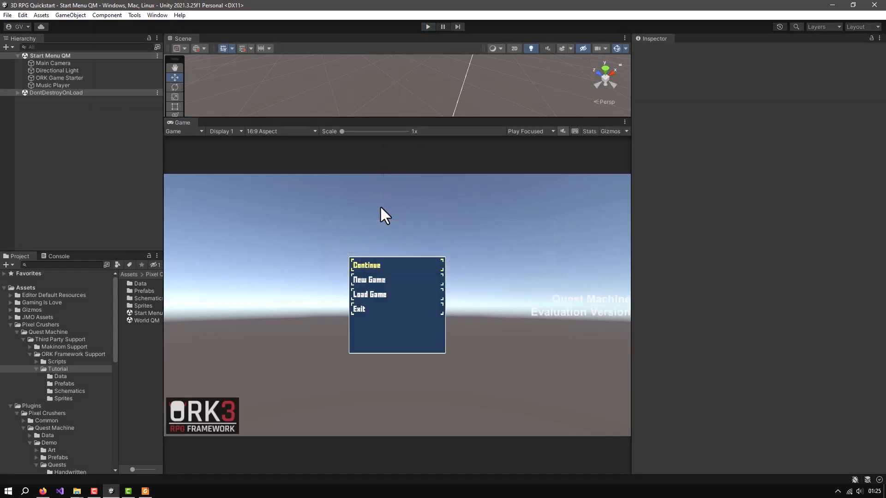
Open the World QM scene and set the Wasp combatant's chance to 90 in the first Random Battle Area
double_click(140, 320)
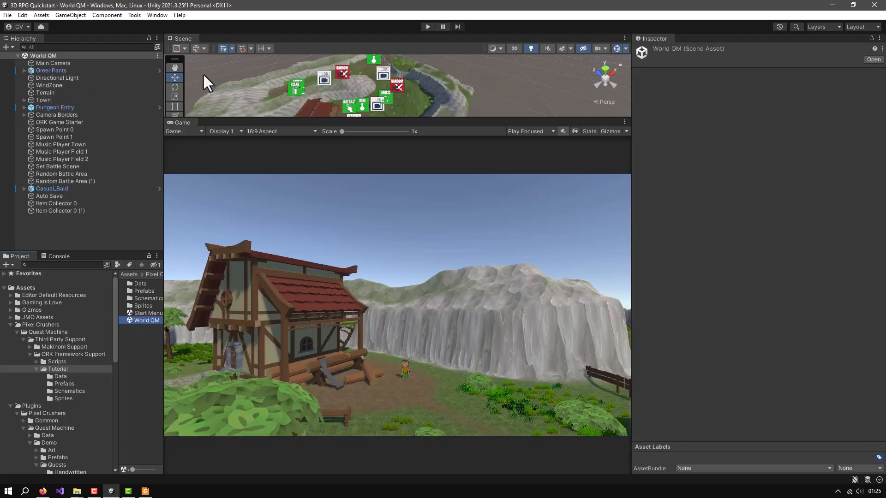
click(60, 173)
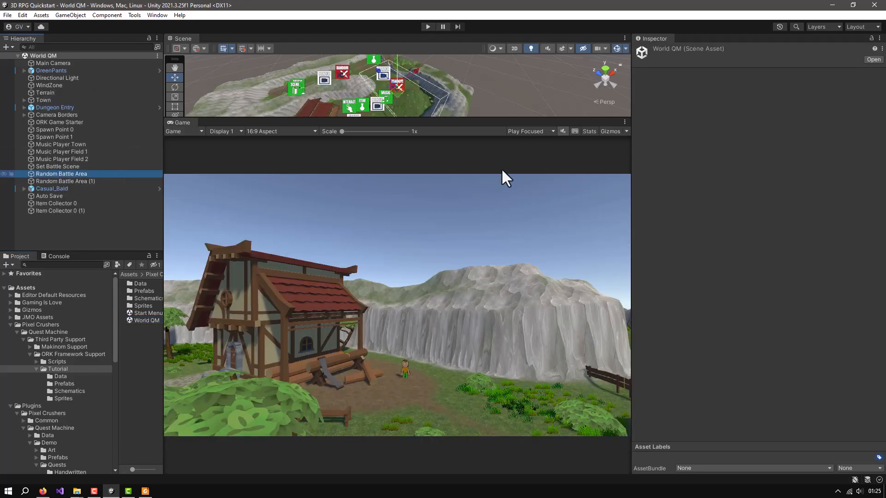
scroll(807, 285, down, 5)
click(766, 215)
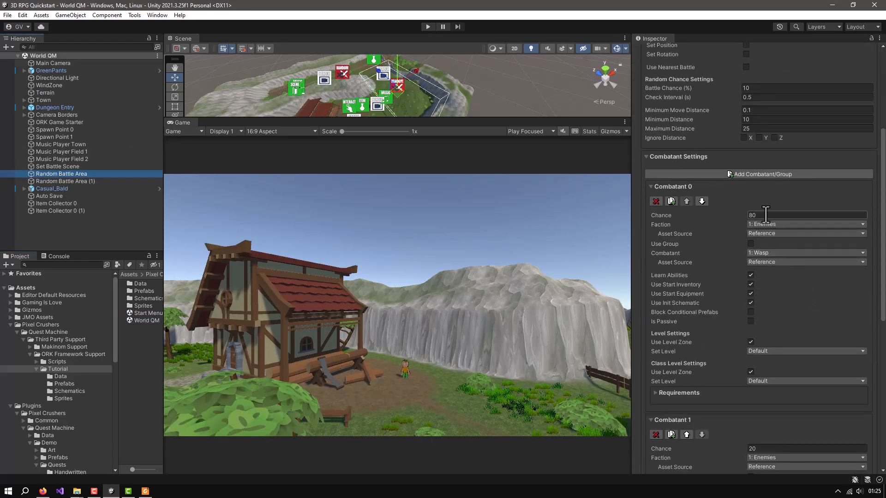
text(90)
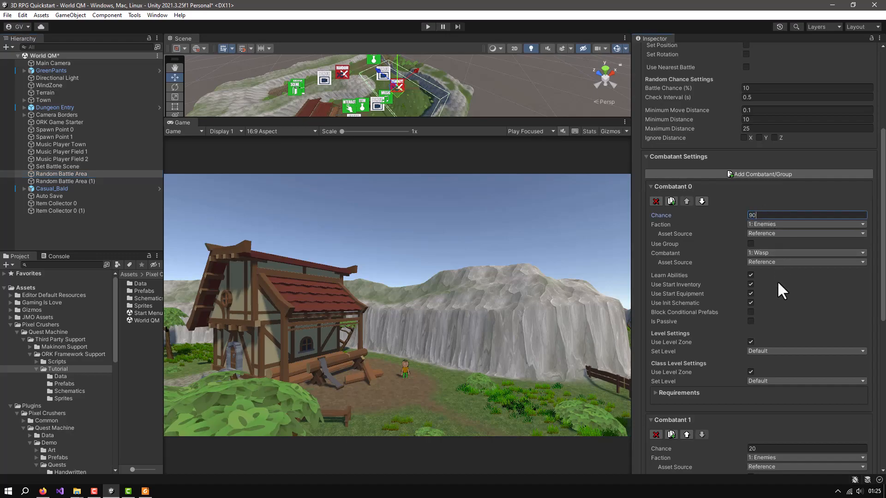
Set the Snake combatant's chance to 10 in the same Random Battle Area and review its random chance settings
scroll(777, 277, down, 3)
click(759, 373)
text(10)
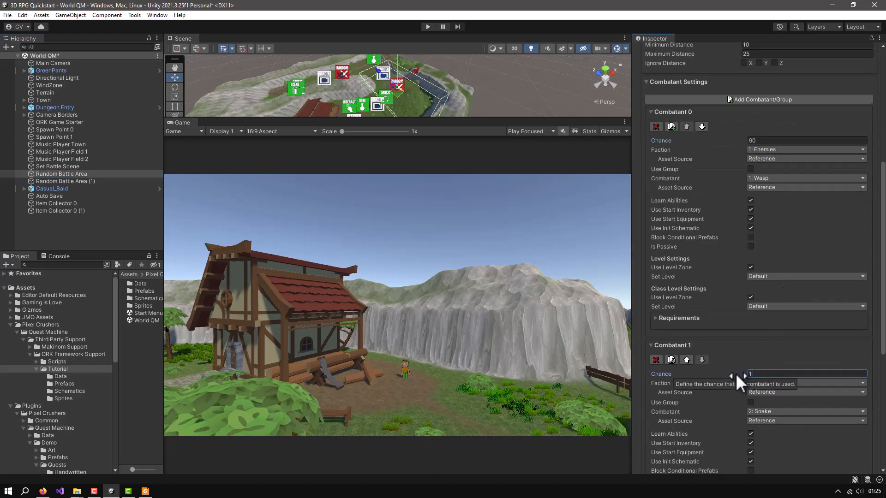
scroll(810, 234, up, 8)
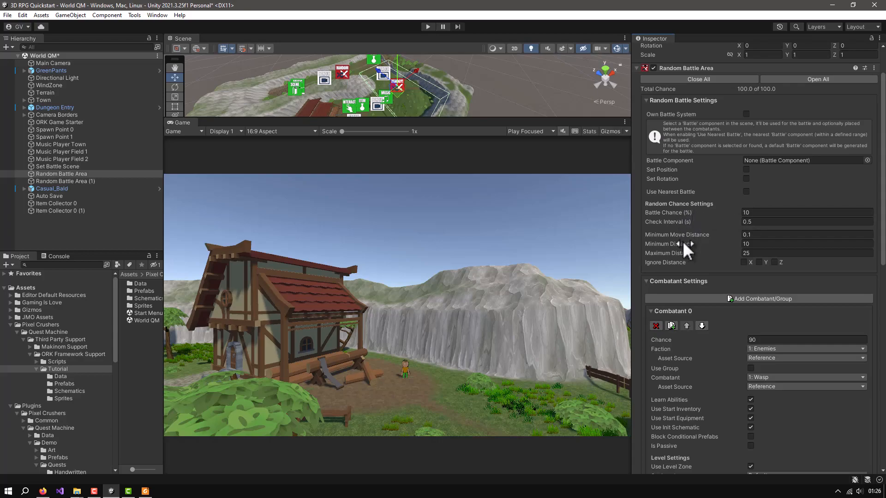
mouse_move(684, 245)
mouse_move(685, 223)
text(1)
click(147, 313)
click(428, 27)
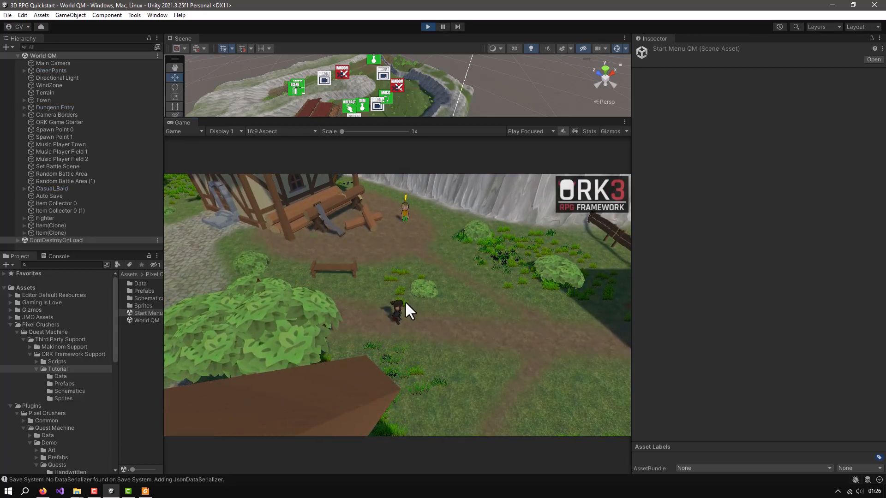
right_drag(381, 306, 501, 288)
key(w)
click(378, 271)
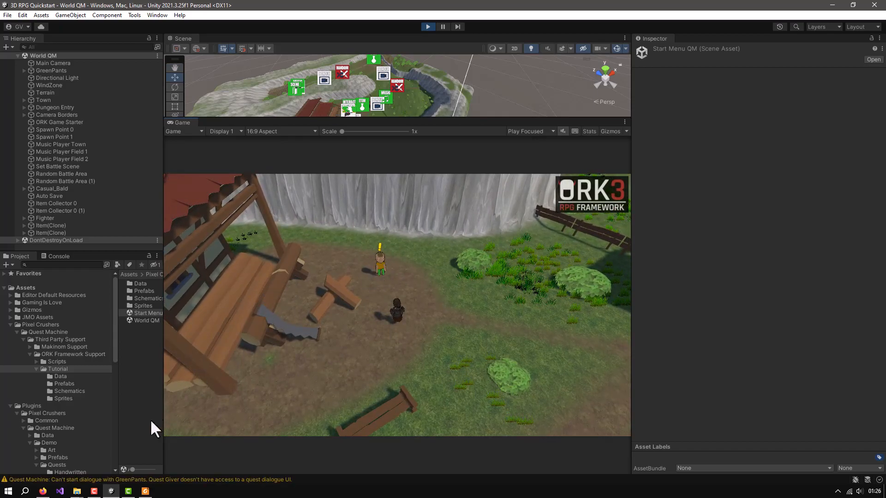
click(427, 26)
Open and run the Start Menu QM scene and start a new game
double_click(139, 314)
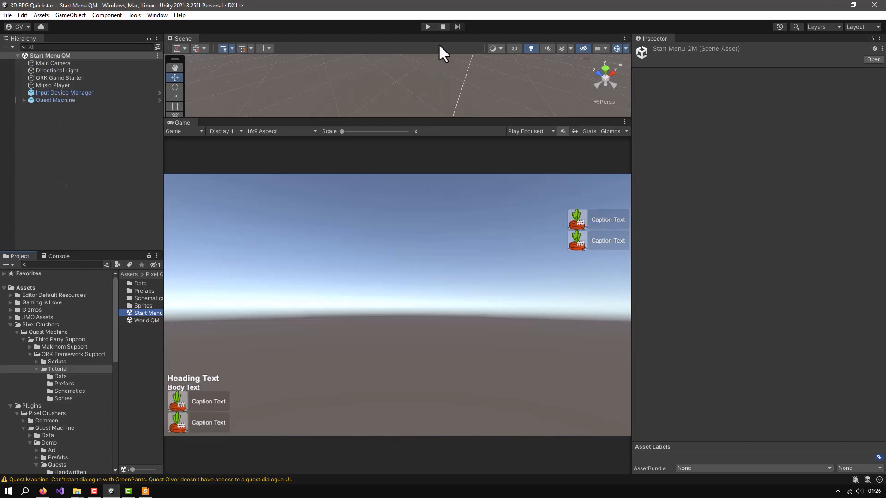
click(428, 27)
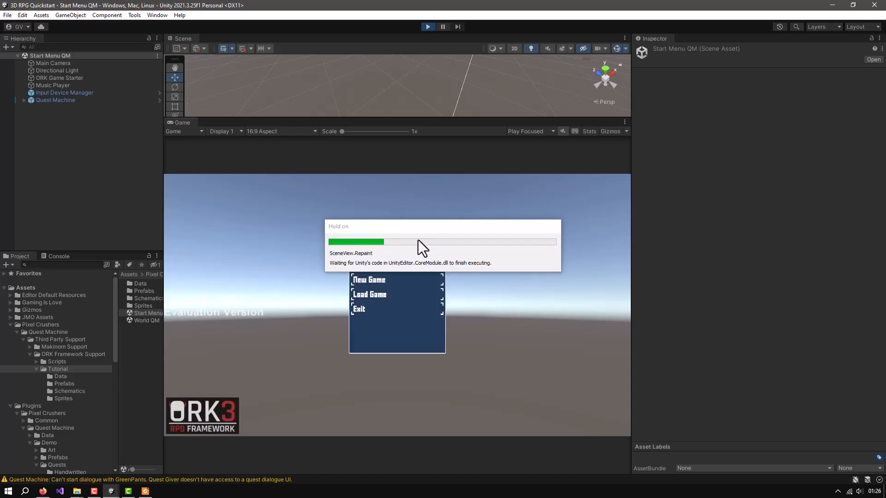
click(370, 281)
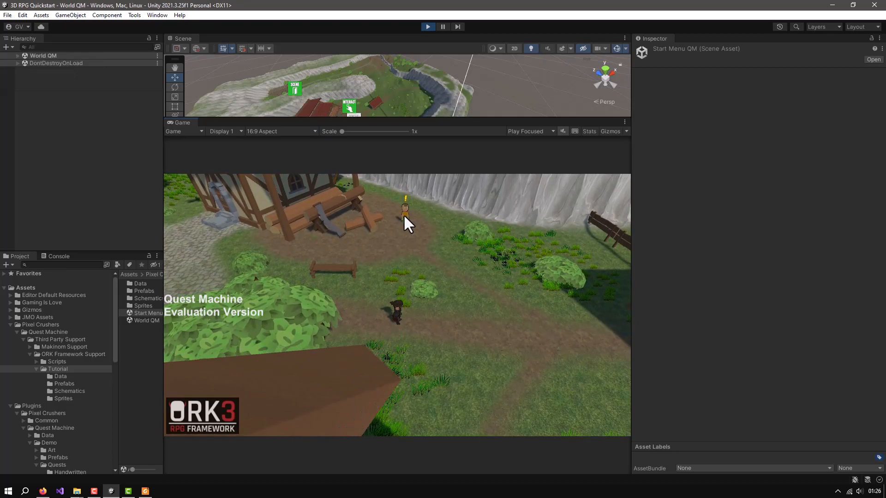
Accept the Defeat Evil Wasp quest from Green Pants and walk the Fighter to the wooden gate leading to the field
click(403, 215)
click(292, 377)
right_drag(456, 341, 501, 344)
key(w)
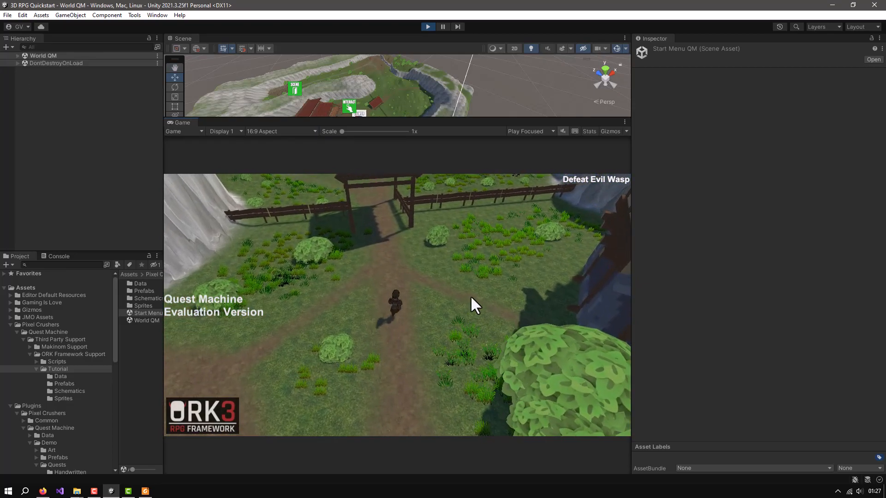
scroll(454, 286, up, 5)
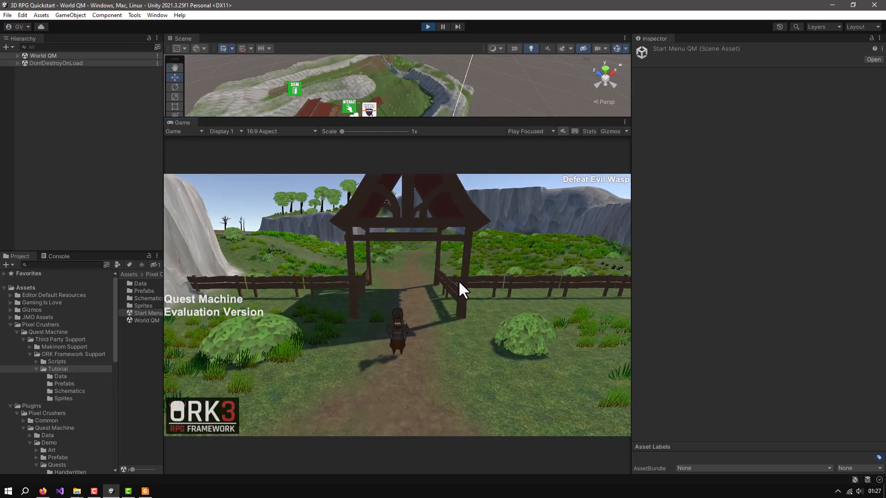
Examine the running Fighter's status values, including EXP, in its Combatant Component before the battle
click(17, 56)
click(39, 218)
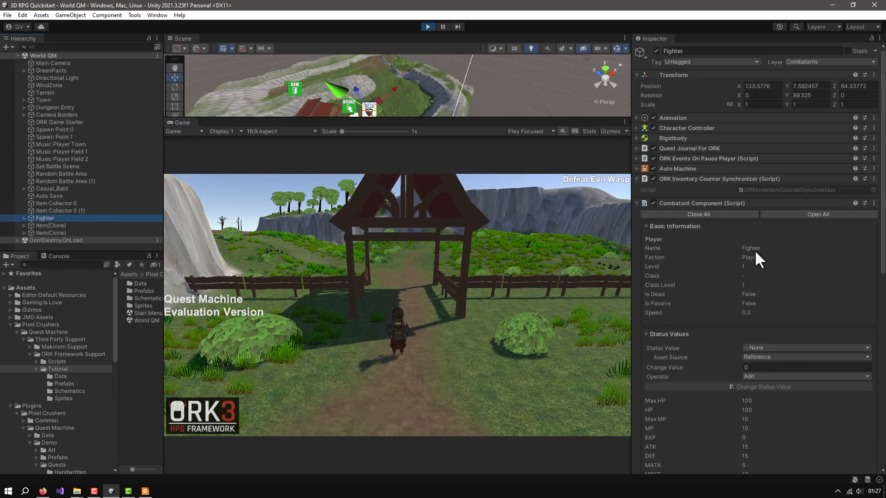
scroll(758, 251, down, 5)
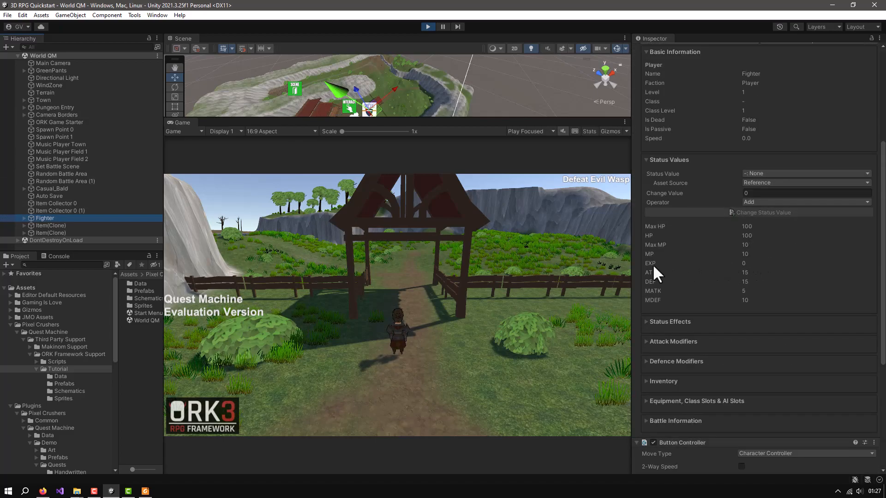
Walk into the random battle field and attack the Wasp with both the Fighter and the Caster
click(402, 304)
key(w)
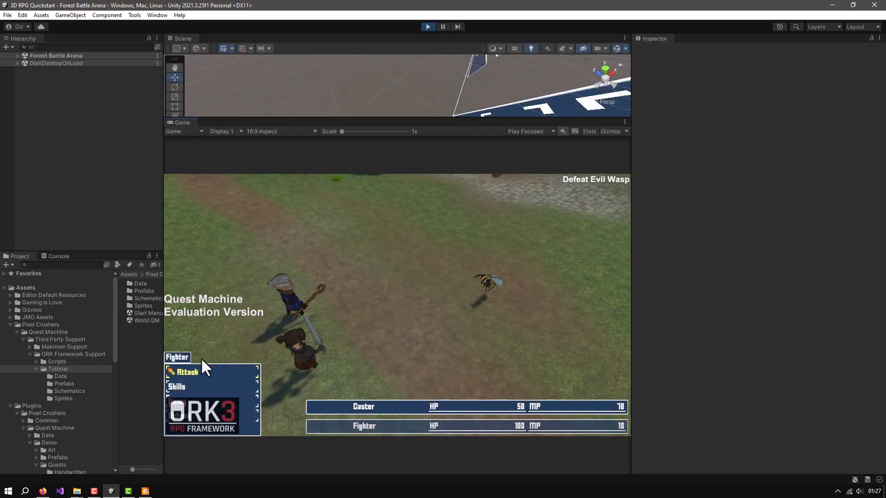
click(184, 373)
click(184, 374)
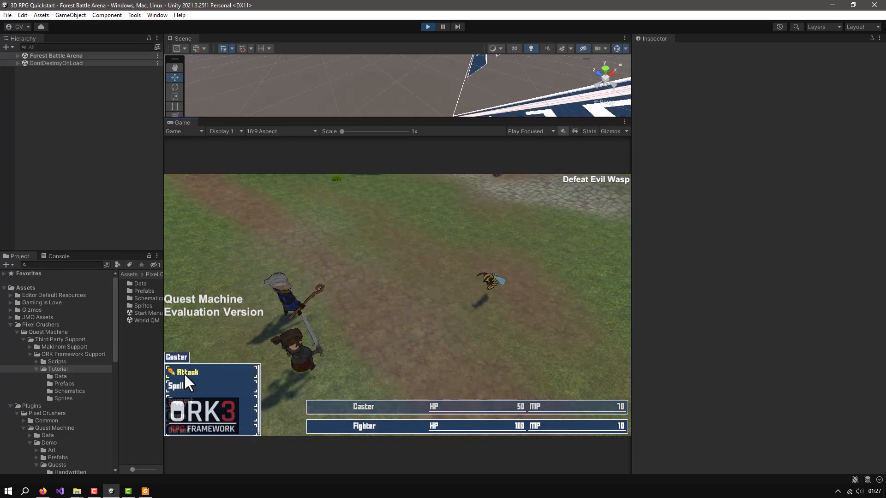
click(185, 374)
click(184, 374)
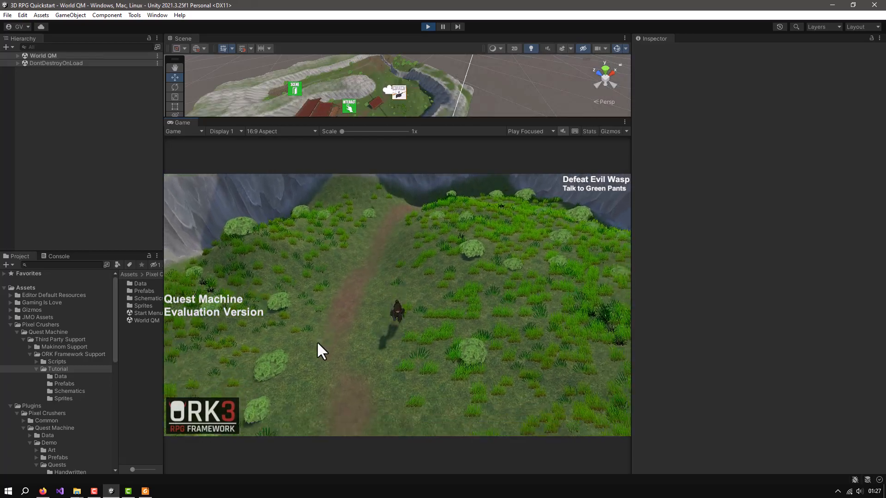
Head back towards the town and attack the Wasp in the second encounter with both the Fighter and the Caster
key(s)
key(s)
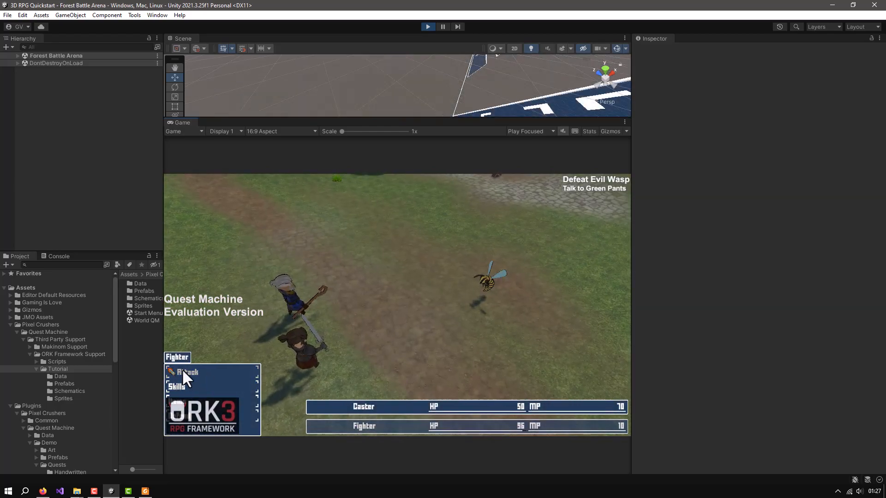
click(183, 370)
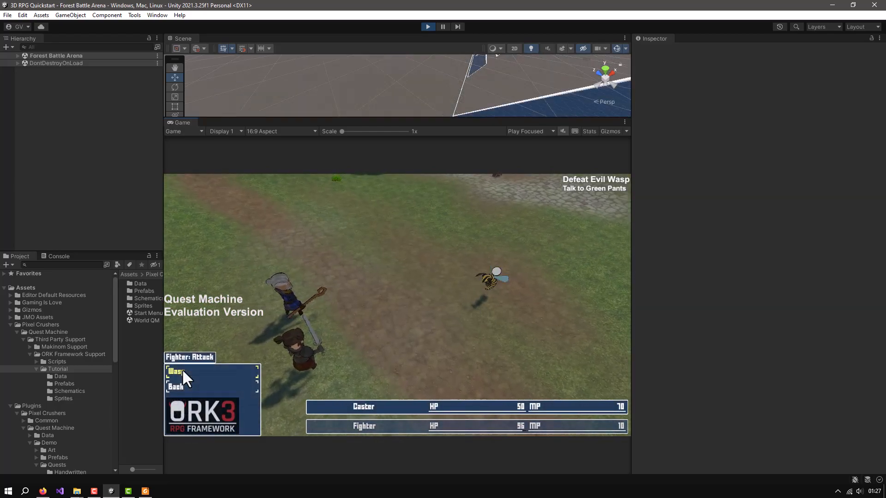
click(181, 369)
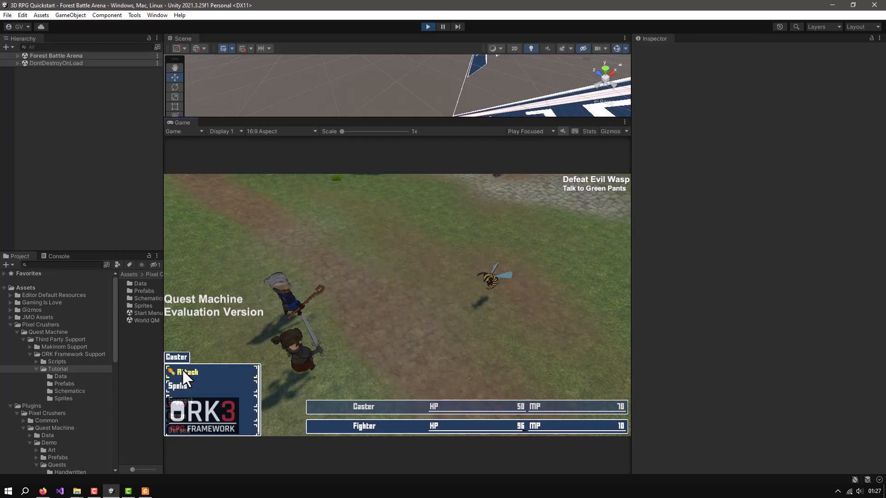
click(181, 369)
click(182, 370)
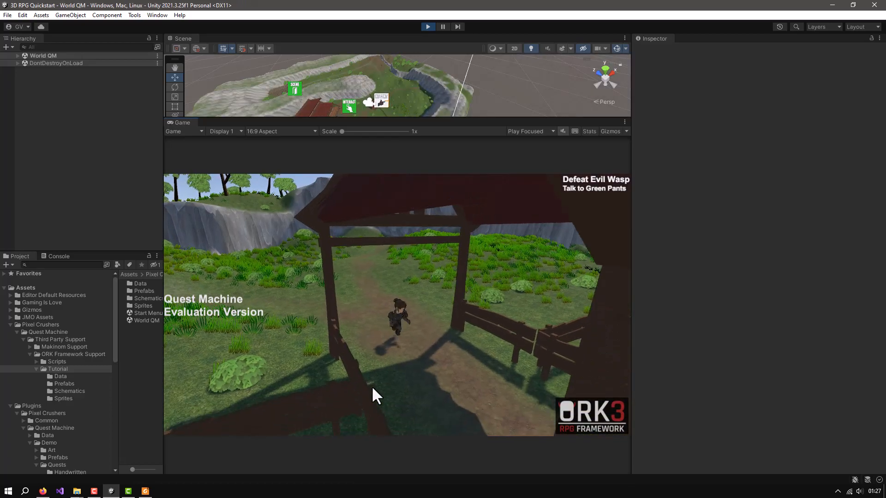
Walk back through the gate and examine the Fighter's EXP and other status values before turning in the quest
key(s)
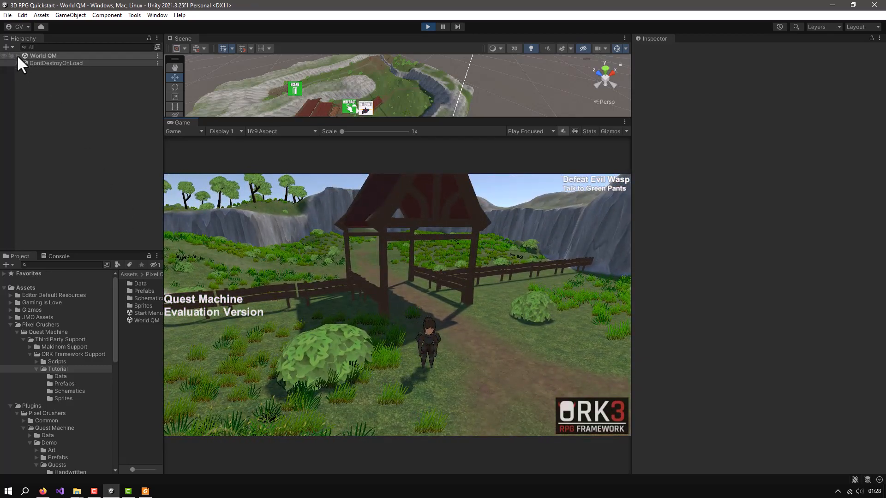
click(18, 55)
click(40, 218)
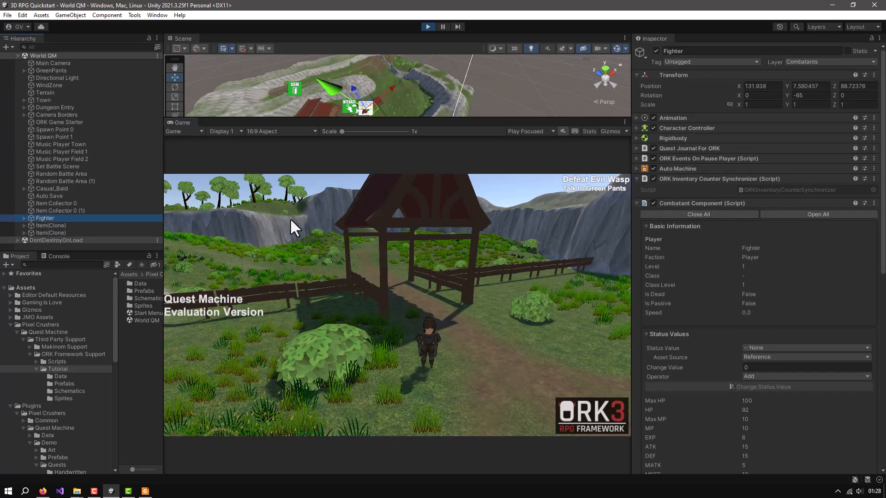
scroll(770, 259, down, 6)
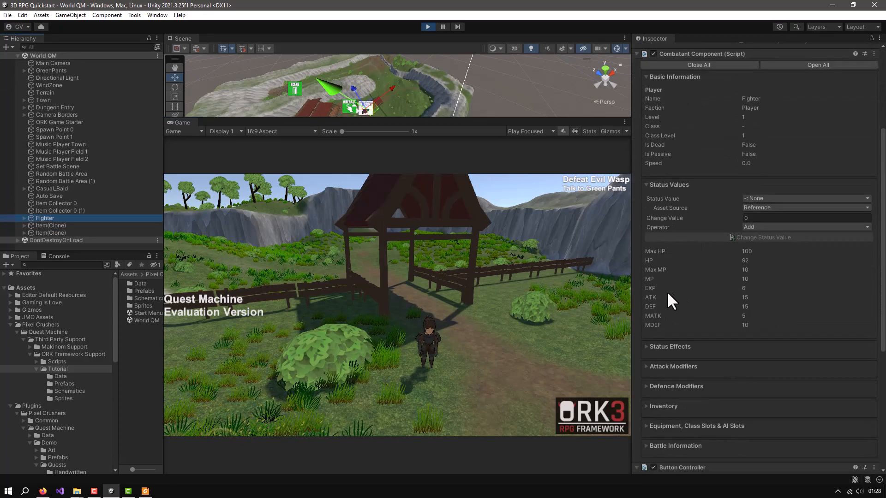
Turn in the Defeat Evil Wasp quest to Green Pants and check the Fighter's rewarded EXP and level
right_drag(482, 353, 397, 377)
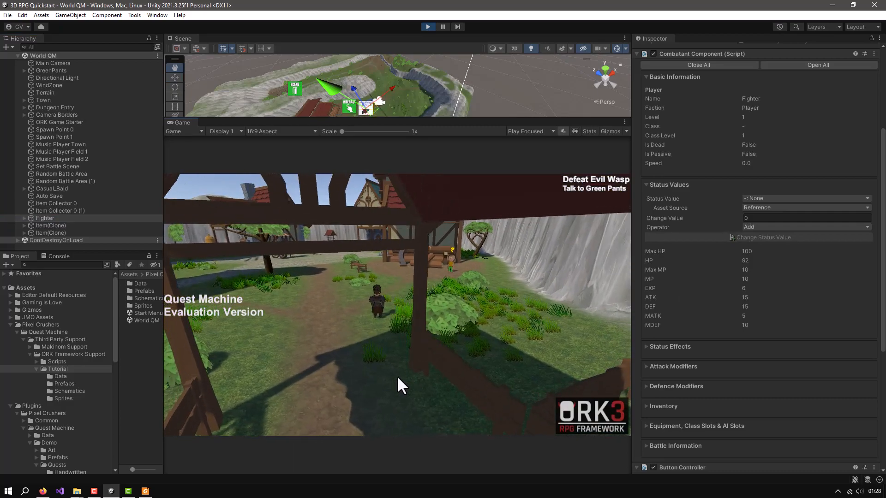
key(w)
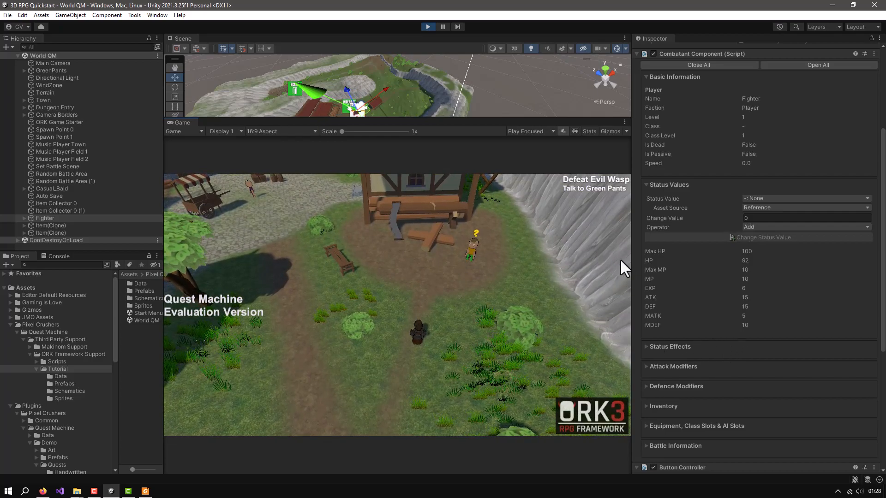
click(471, 251)
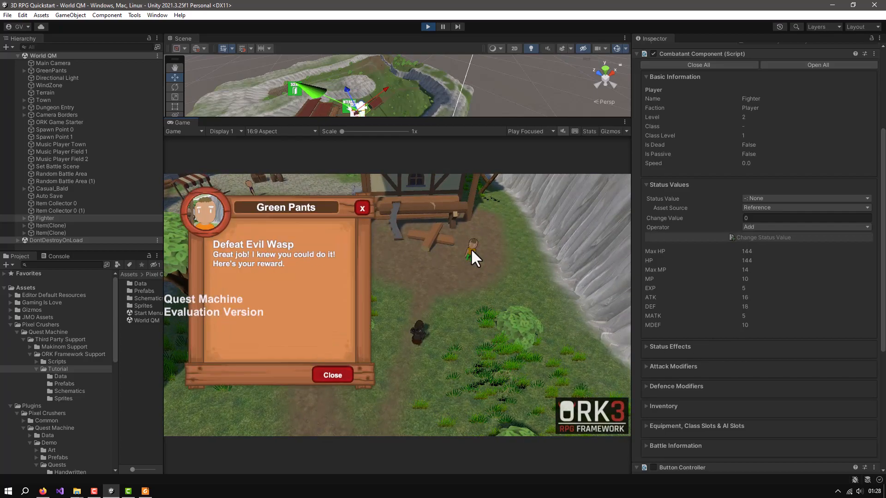
click(331, 374)
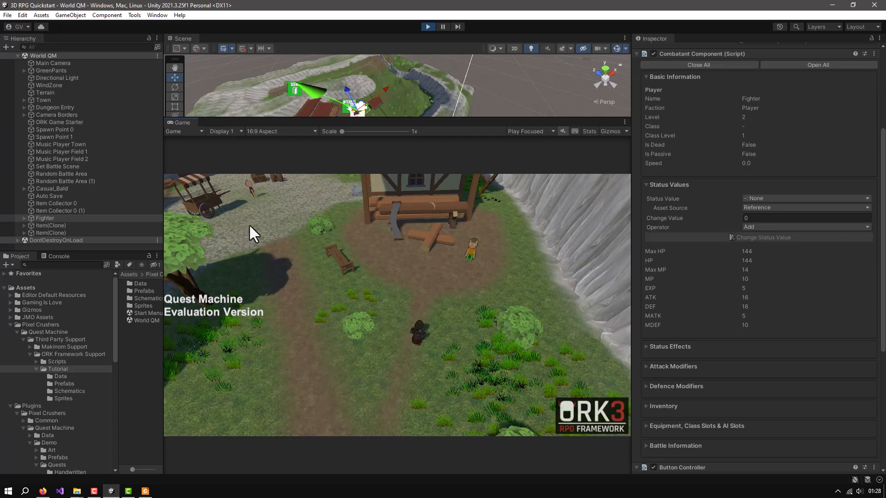
click(54, 217)
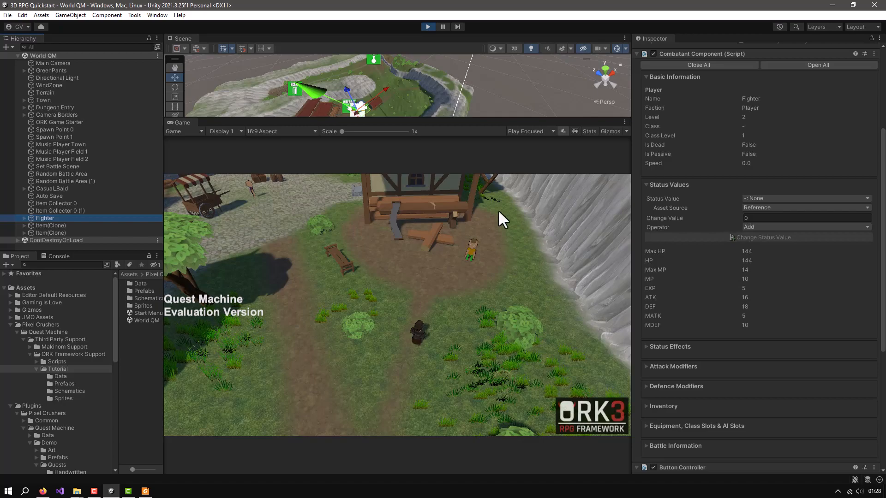
Stop the play test and open the Green Pants Quest from the Tutorial Data folder in the Quest Editor
click(428, 27)
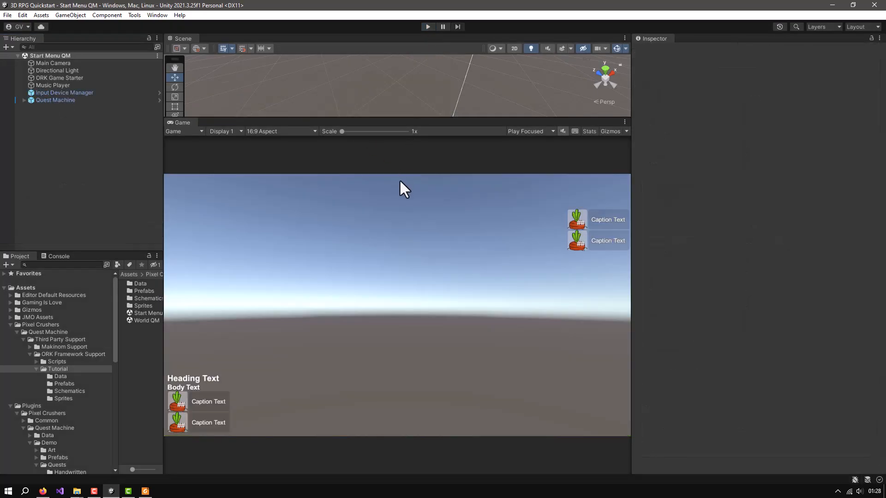
drag(164, 227, 237, 239)
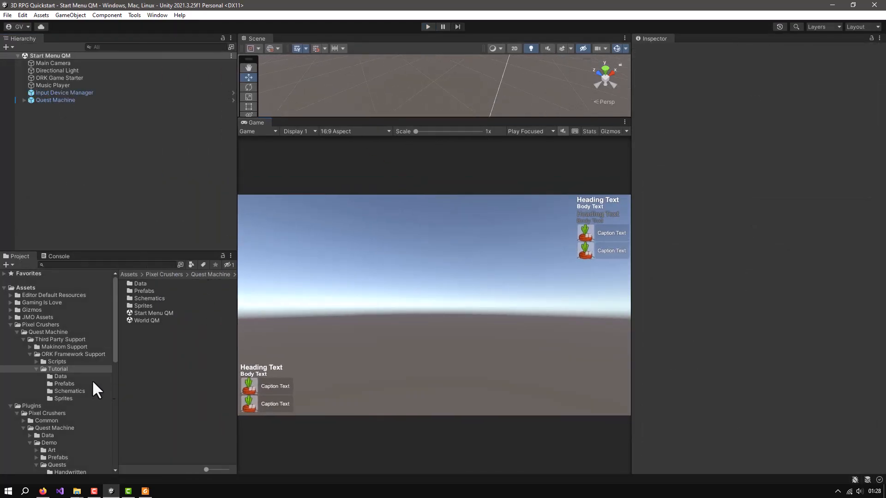
click(57, 390)
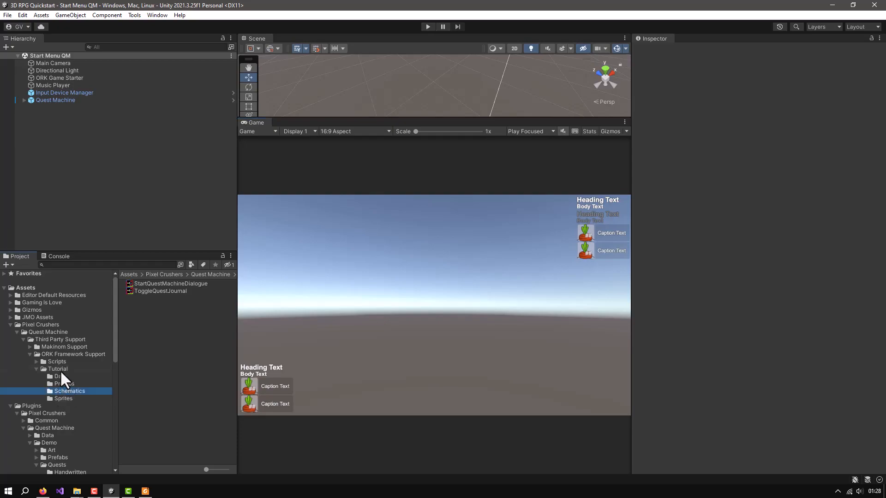
click(74, 376)
click(144, 283)
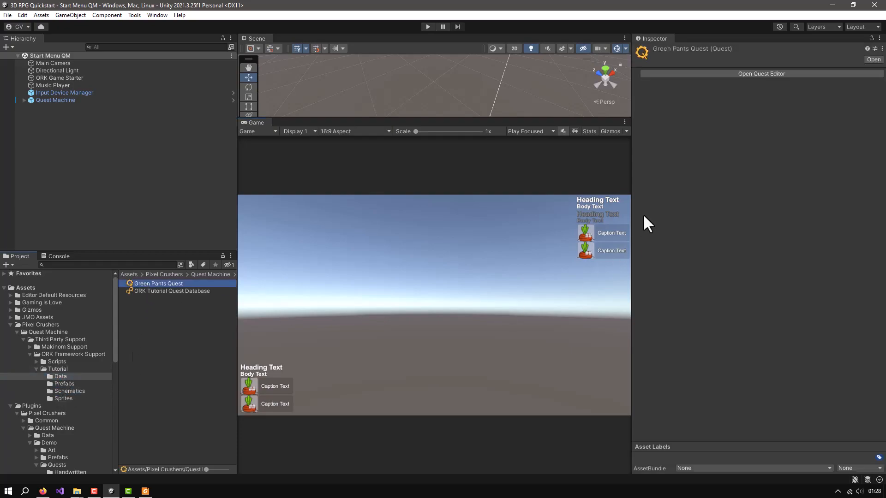
click(750, 73)
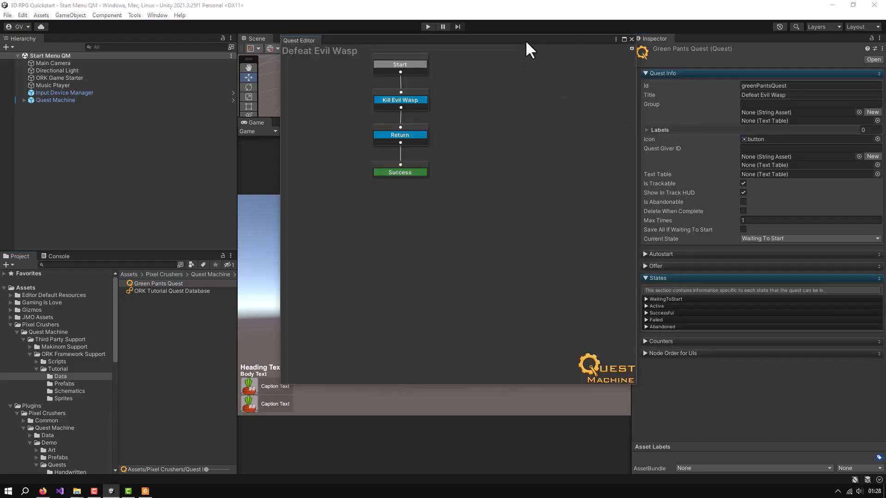
Select the Return node and examine the settings of its action that gives 10 of status value ID 4 to the player
drag(531, 38, 447, 52)
click(333, 146)
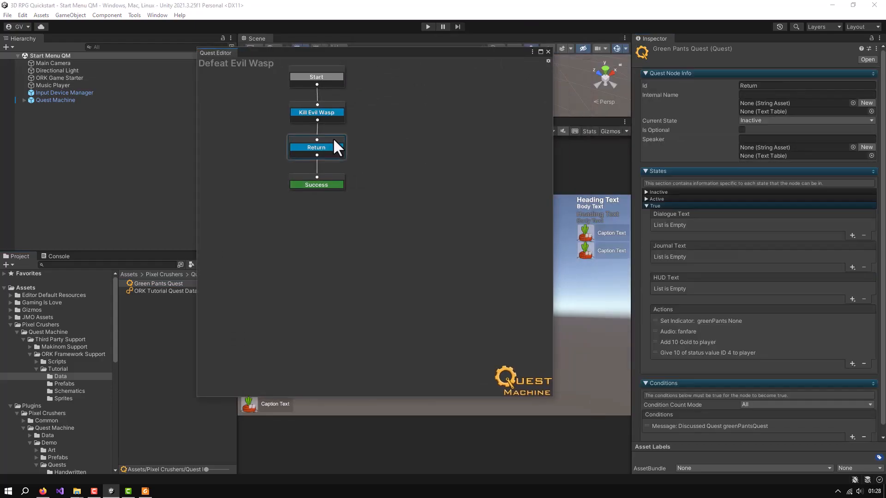
click(688, 353)
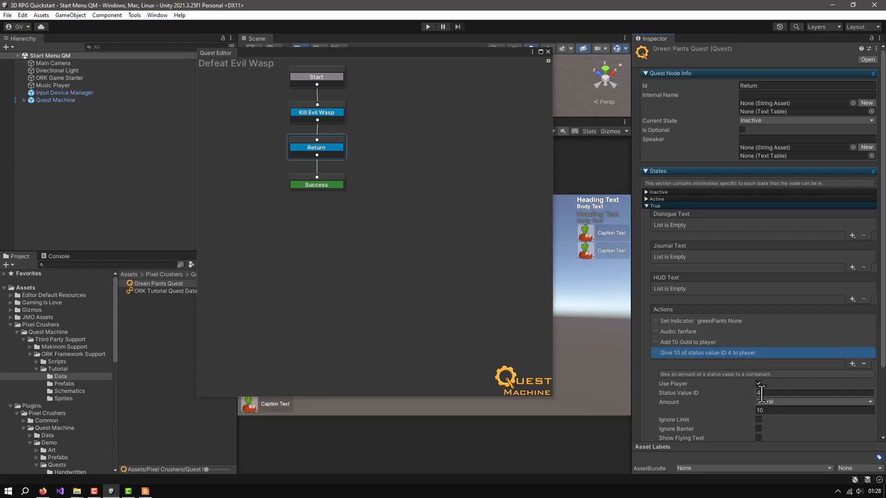
scroll(760, 392, down, 3)
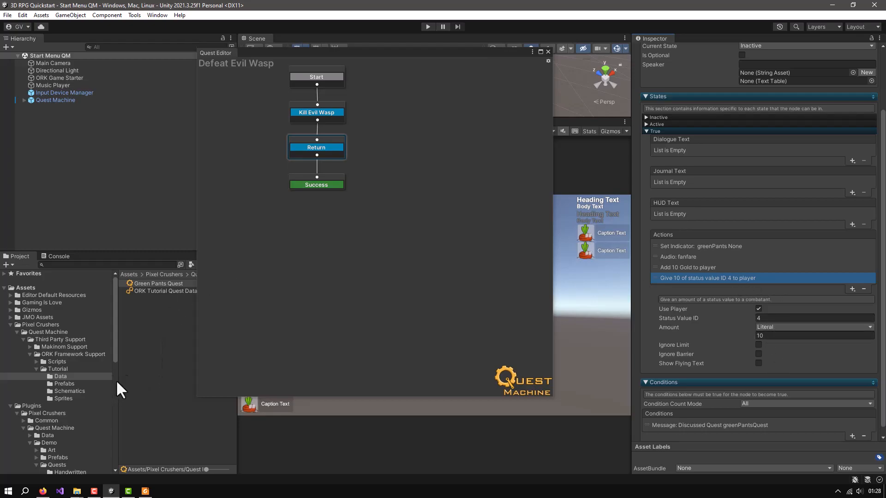
Close the Quest Editor and open the ORKGiveExpQuestAction script from the Quest Actions folder under ORK Framework Support's Scripts
drag(119, 381, 143, 381)
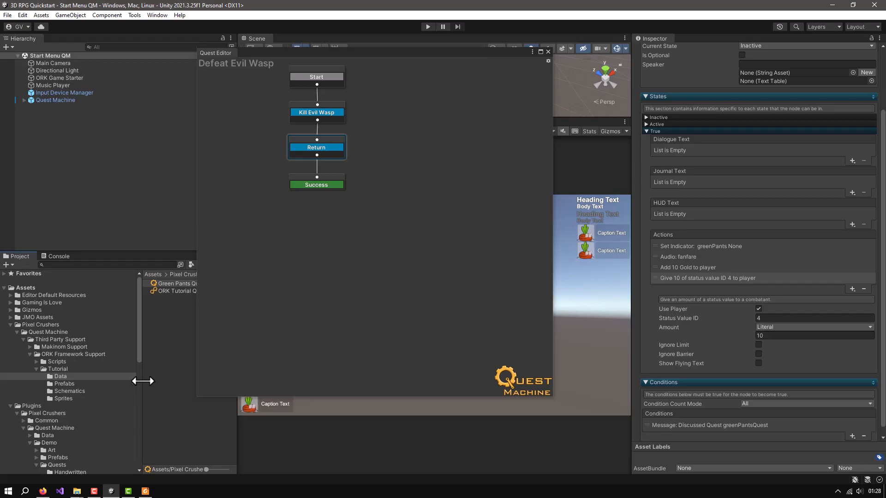
scroll(94, 372, down, 4)
scroll(94, 372, up, 4)
click(56, 362)
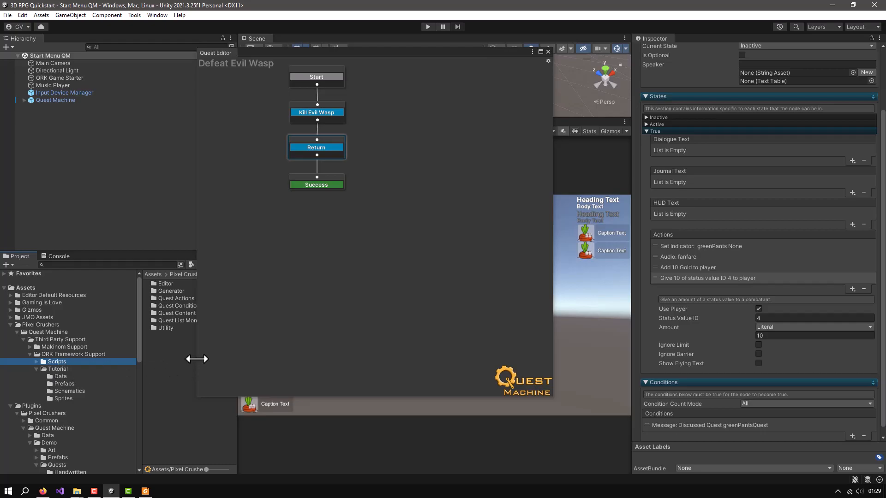
drag(344, 52, 593, 73)
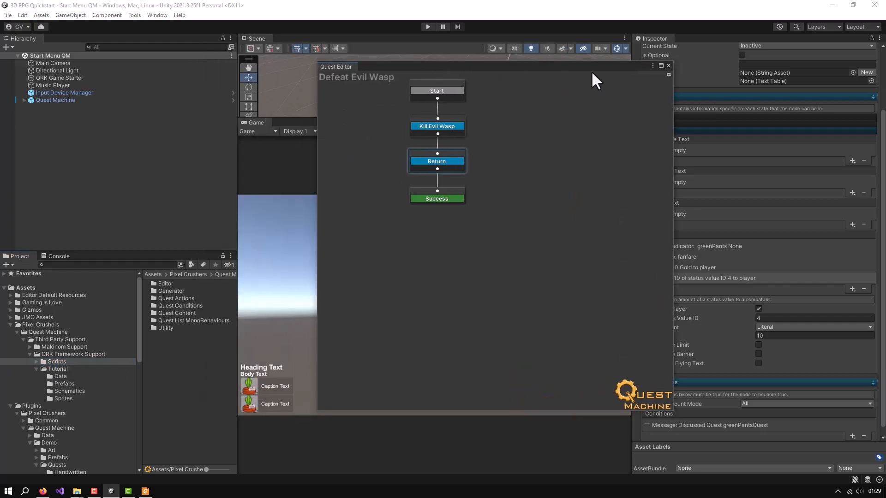
click(669, 65)
double_click(170, 298)
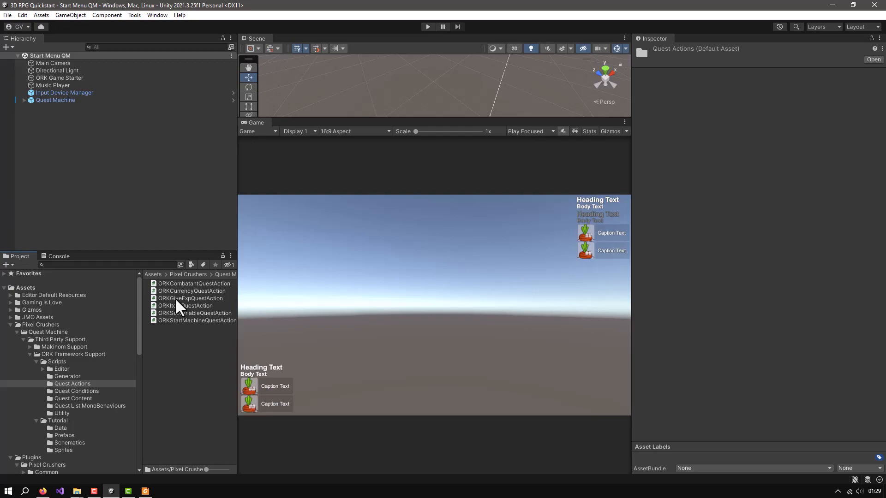
double_click(176, 298)
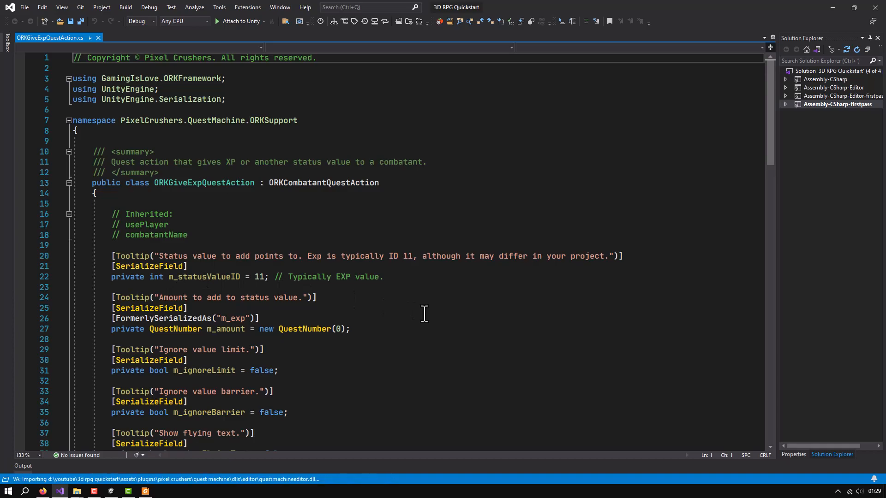
In the Execute method, remove the false argument directly before ignoreLimit in the statusValue.AddValue call
scroll(425, 313, down, 9)
scroll(425, 313, down, 14)
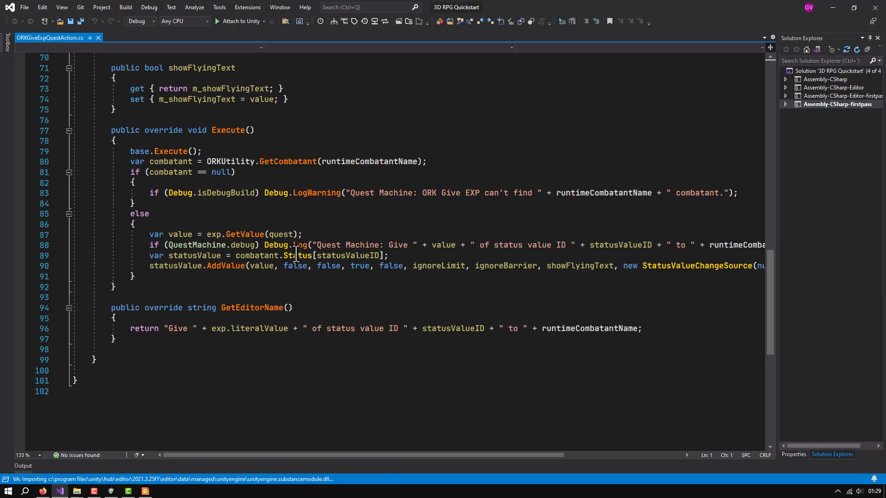
double_click(343, 256)
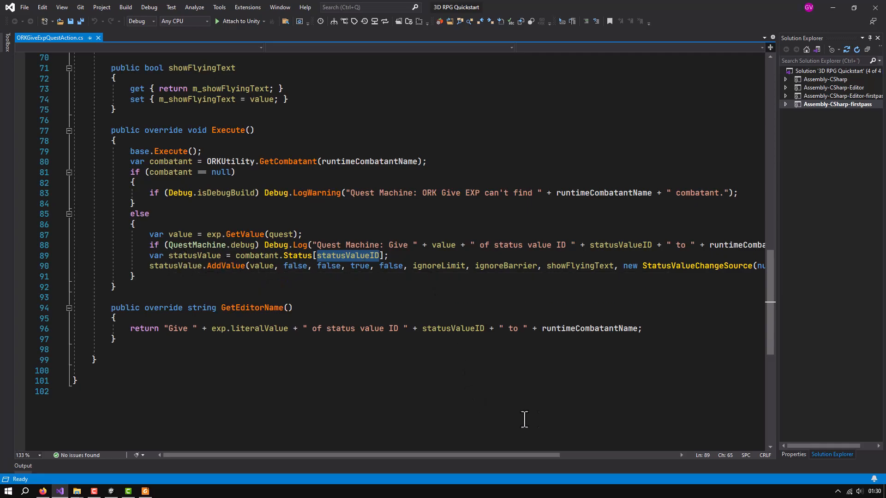
drag(779, 366, 836, 365)
mouse_move(445, 455)
mouse_down()
mouse_move(506, 455)
mouse_move(433, 455)
mouse_up()
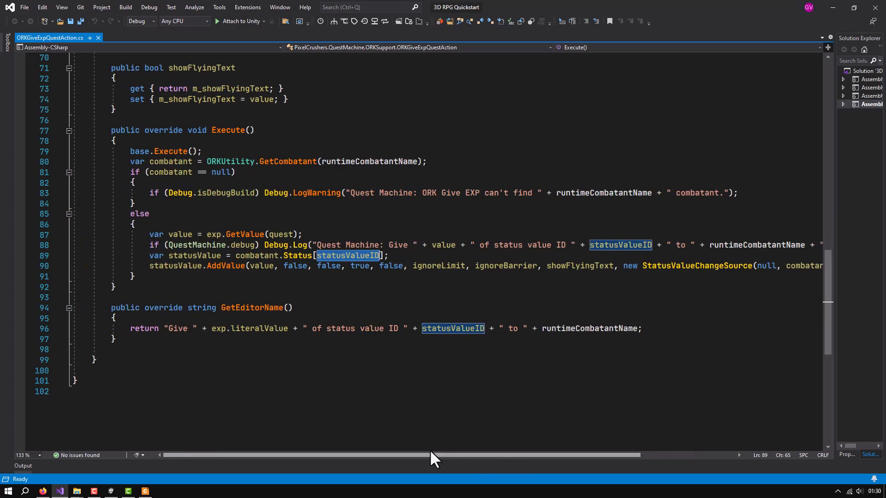
mouse_move(224, 267)
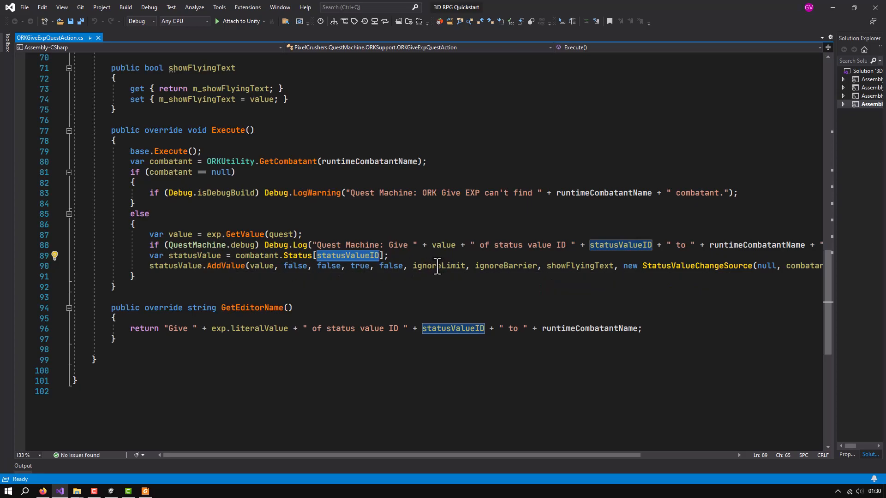
double_click(392, 267)
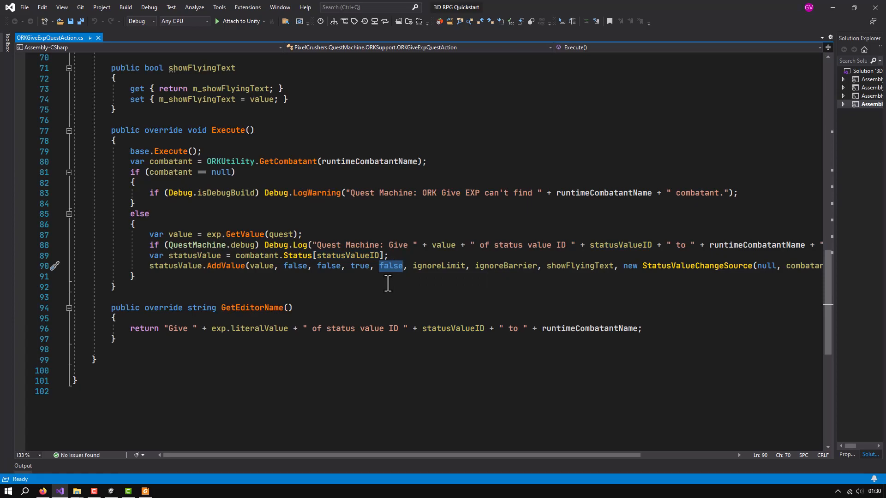
key(Delete)
key(Delete)
key(Delete)
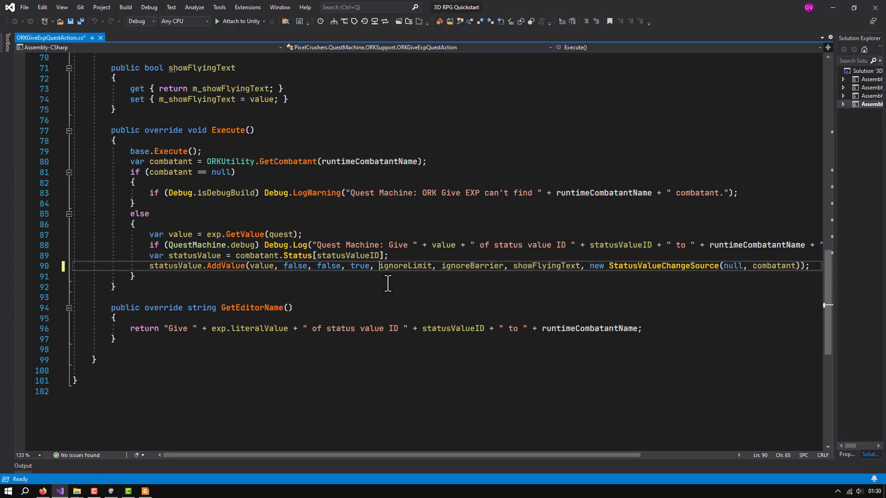
Insert a false argument between showFlyingText and new StatusValueChangeSource in the AddValue call, tidy the spacing and save the script
click(583, 267)
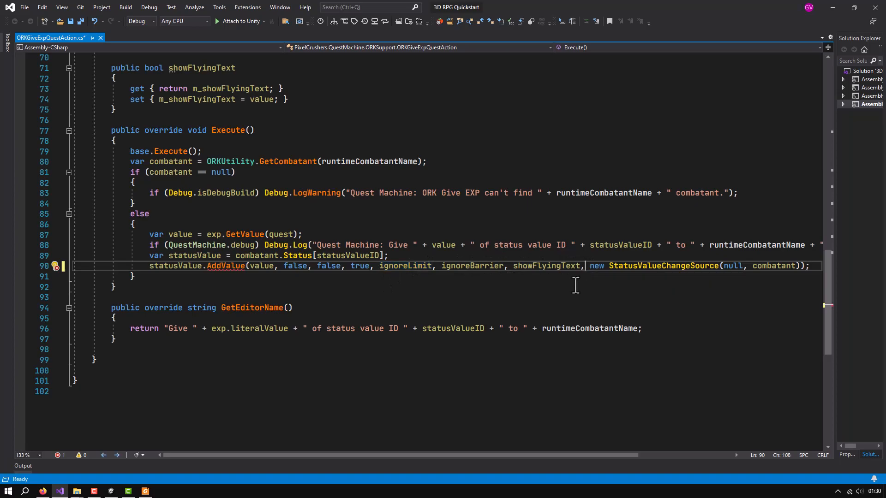
text(false,)
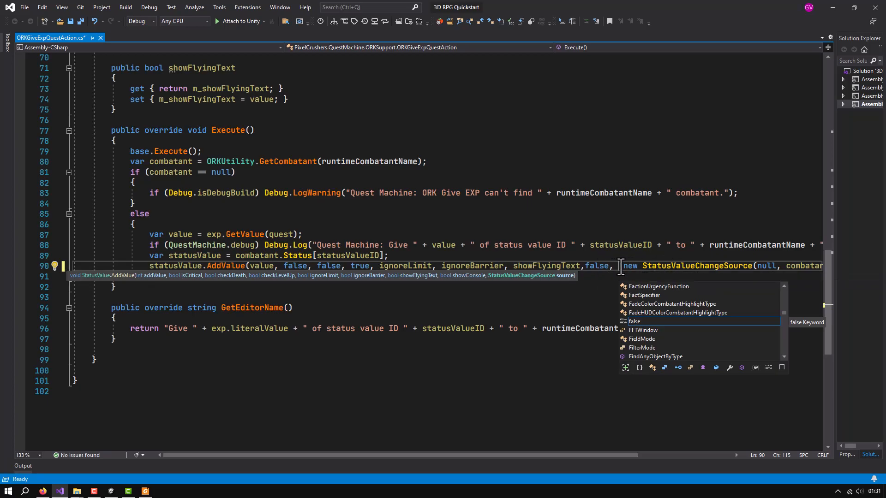
click(583, 266)
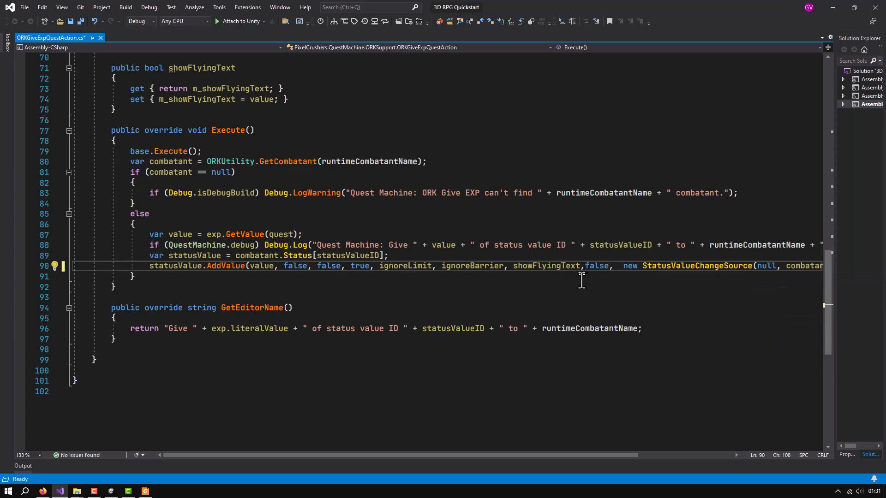
click(629, 266)
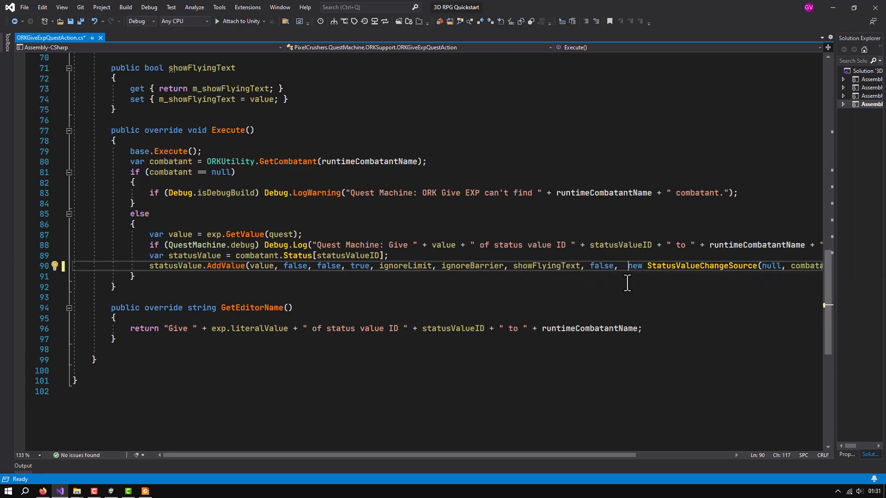
key(BackSpace)
key(ctrl+s)
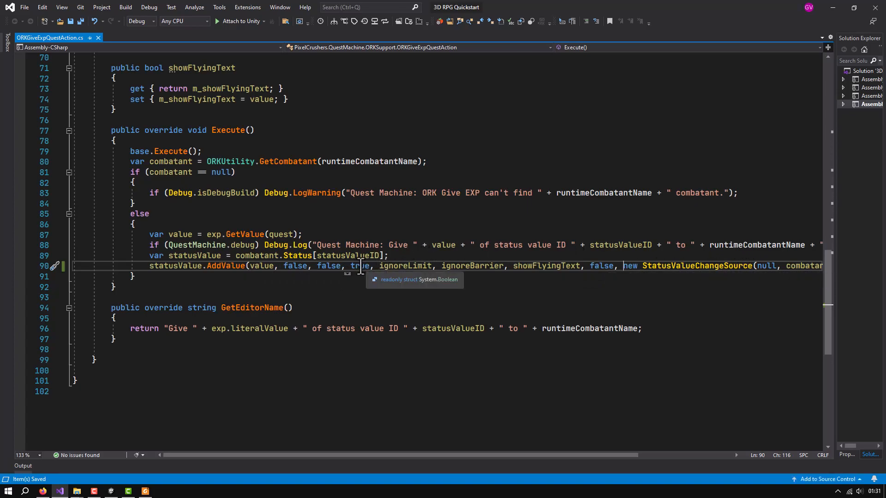
Change the checkLevelUp argument before ignoreLimit in the AddValue call to false and save the script
click(234, 266)
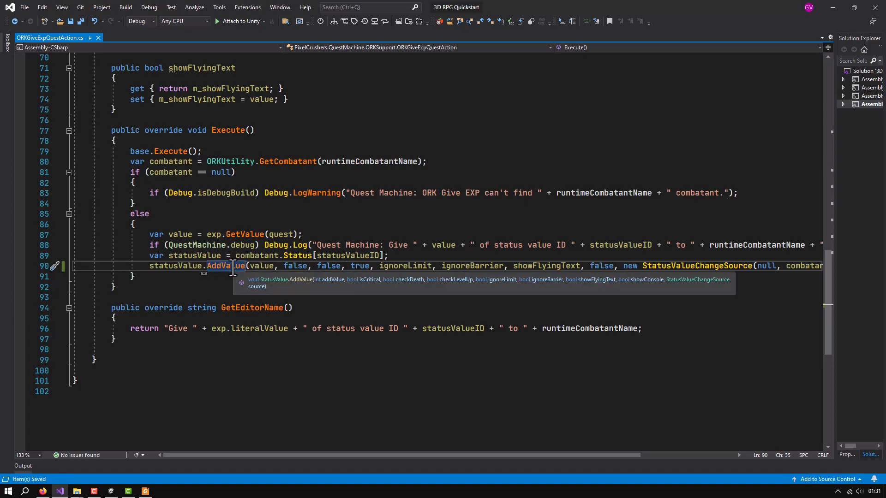
double_click(360, 267)
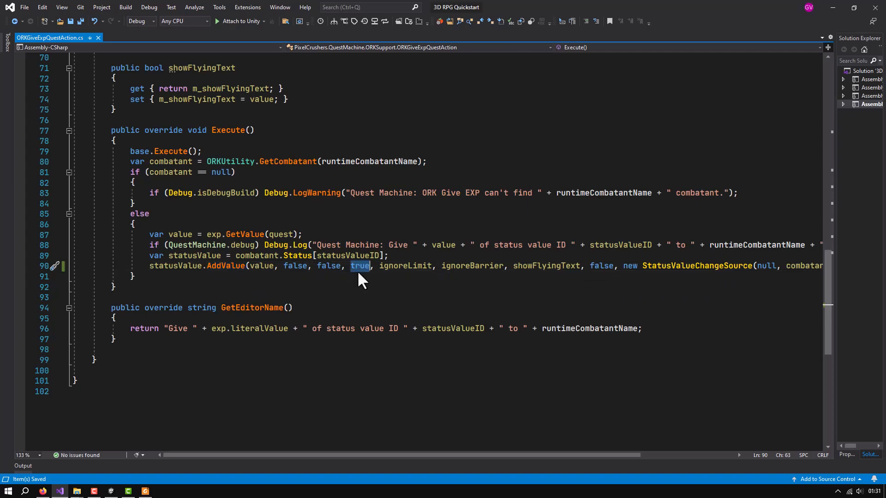
text(false)
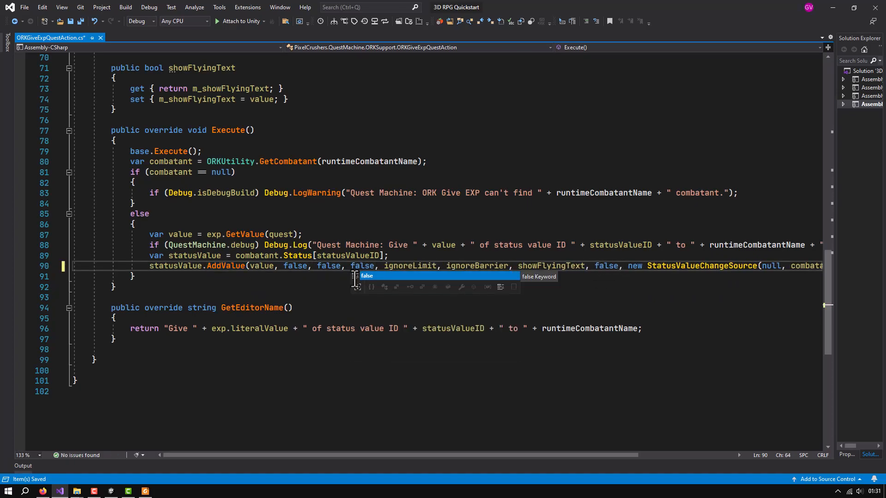
key(ctrl+s)
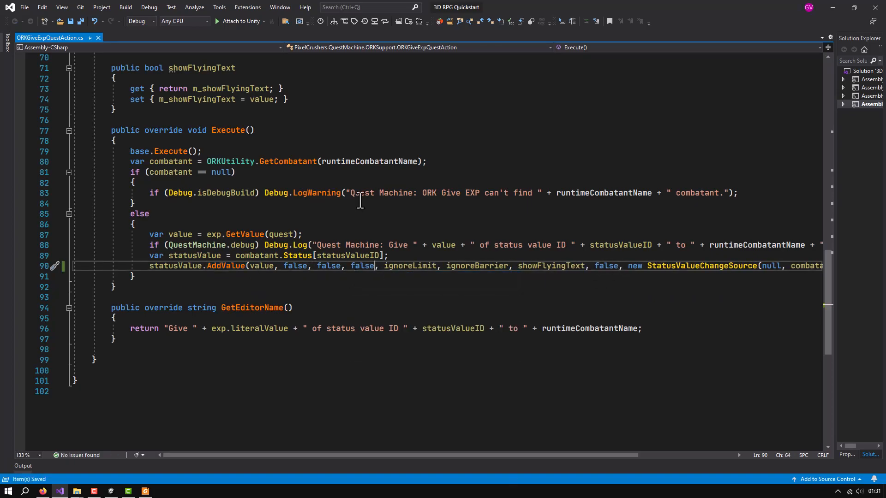
Switch back to Unity, start a play test, enlarge the Game view and start the game from its start menu
click(832, 7)
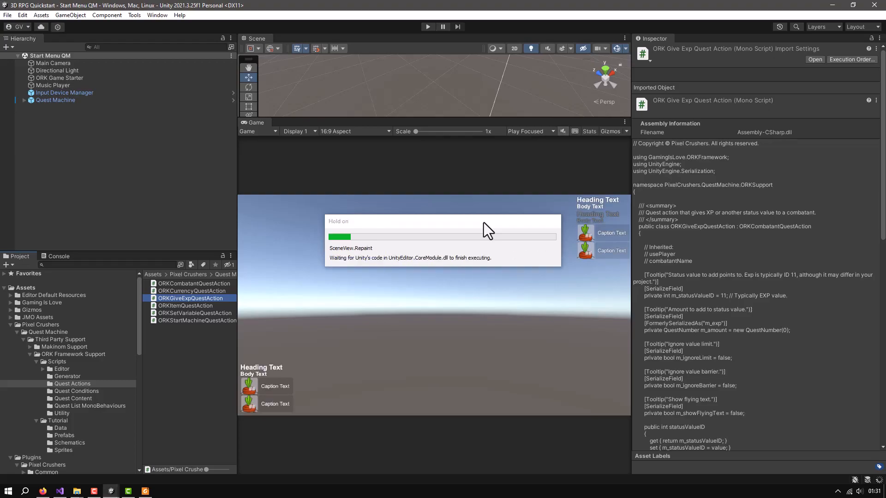
click(428, 26)
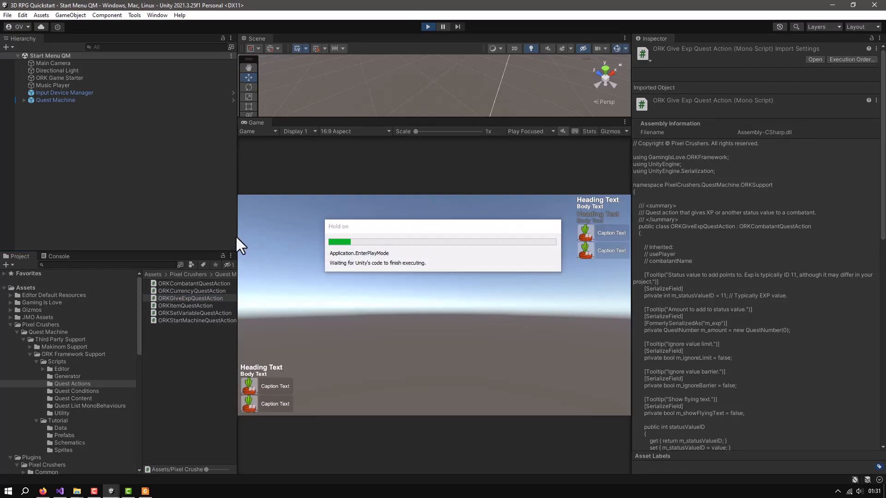
drag(631, 204, 755, 206)
drag(283, 230, 211, 229)
click(460, 276)
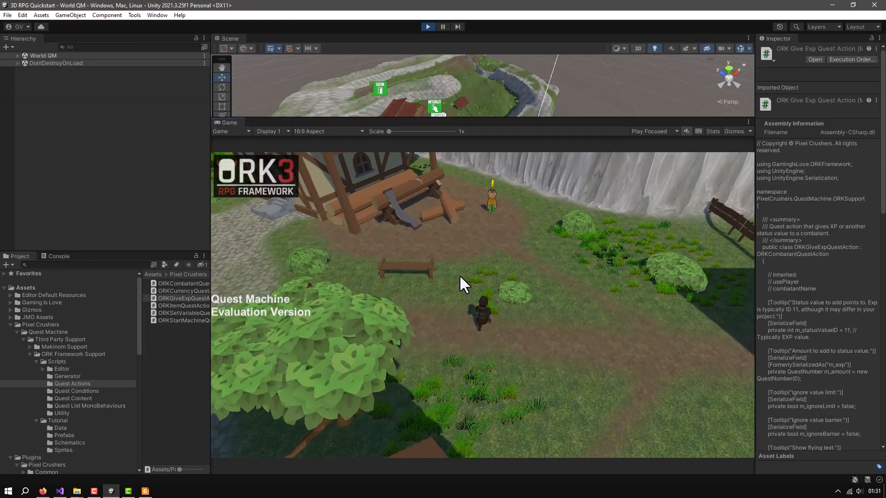
Accept the Defeat Evil Wasp quest from Green Pants and run towards the town gate
click(491, 216)
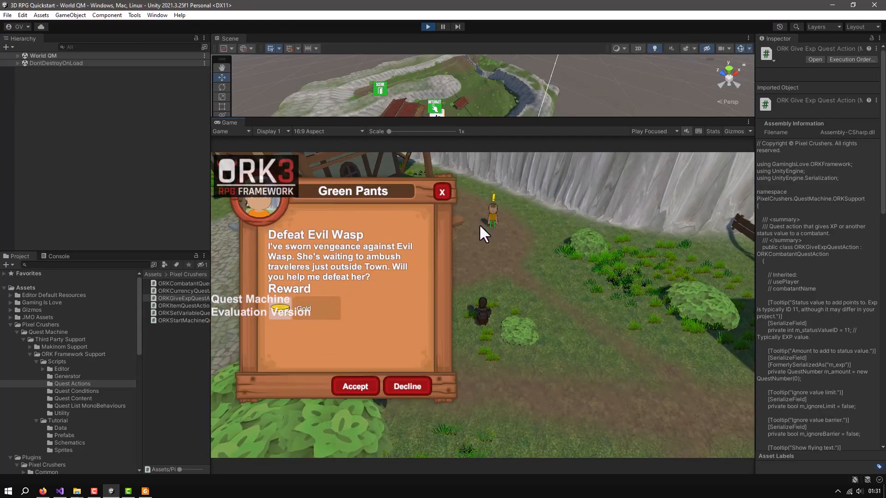
click(357, 391)
right_drag(505, 358, 539, 363)
key(w)
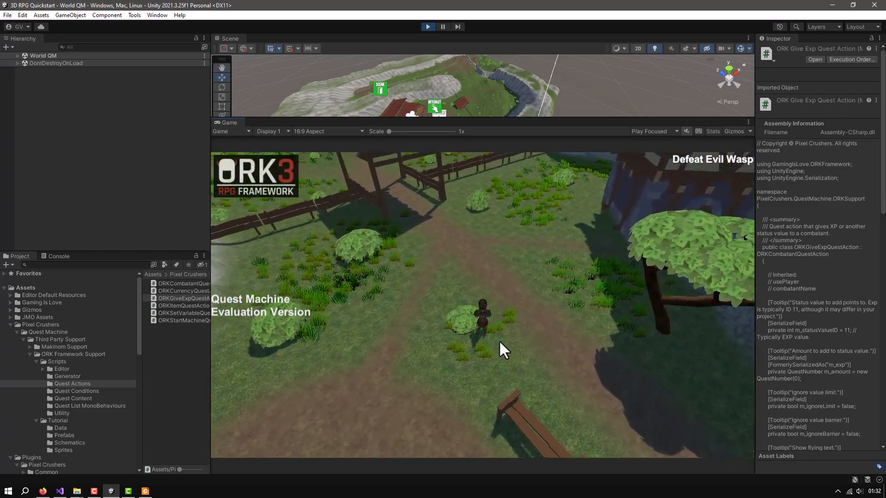
key(w)
right_drag(487, 333, 465, 329)
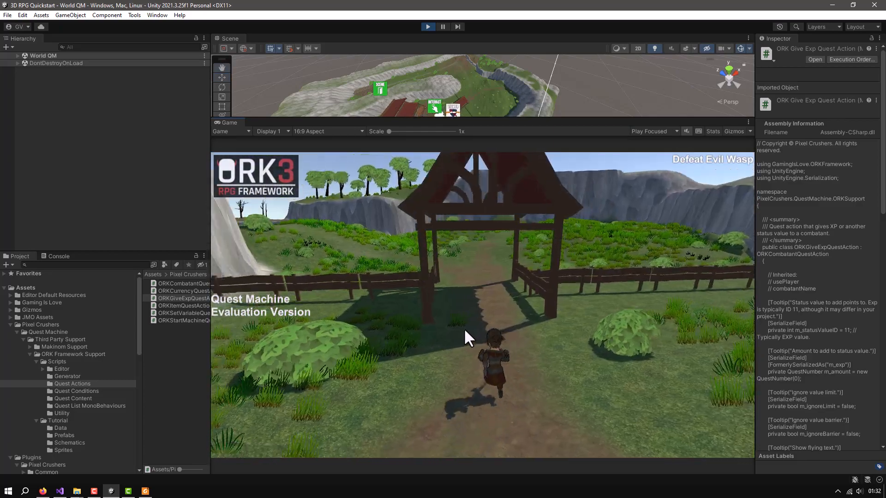
Walk through the gate and along the path outside town until a battle starts
key(w)
key(w)
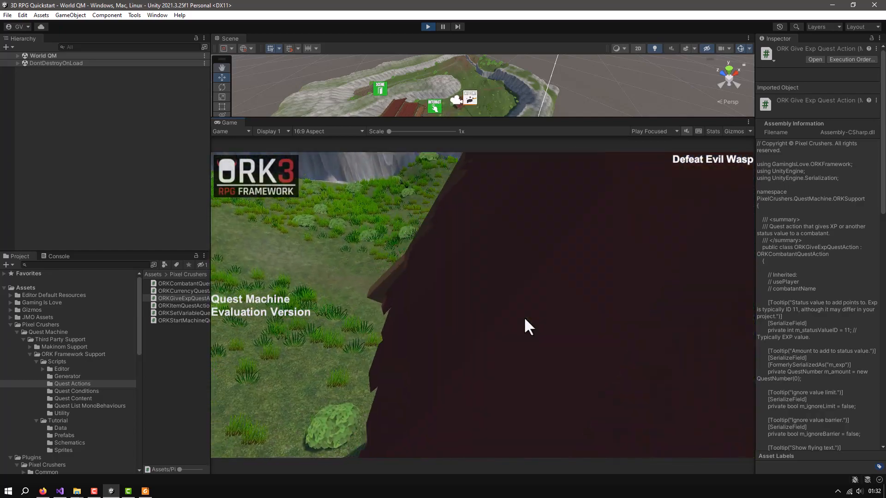
right_drag(452, 319, 472, 321)
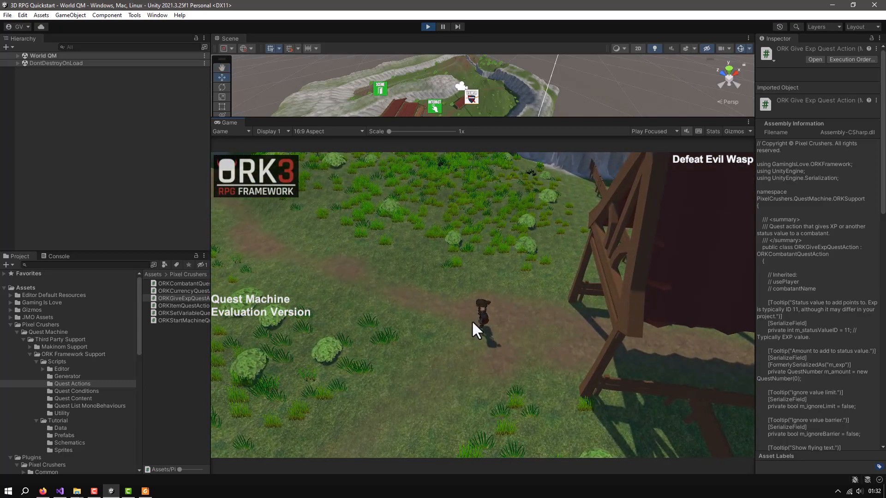
key(a)
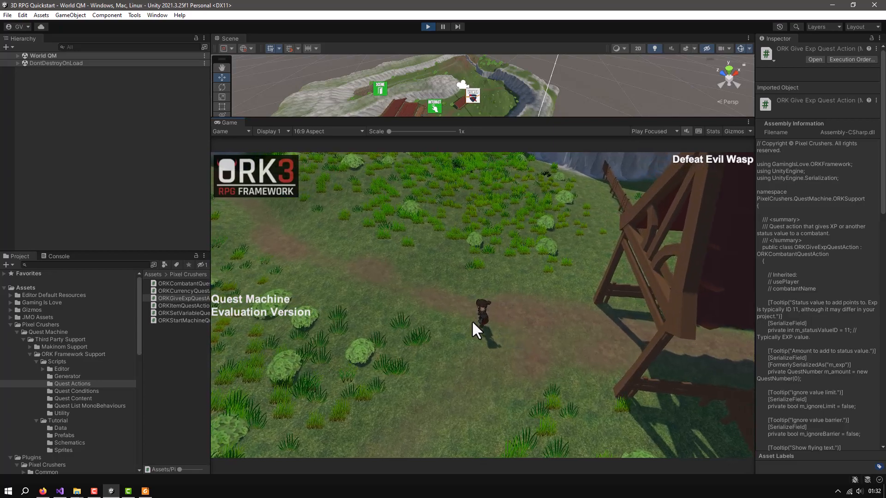
key(w)
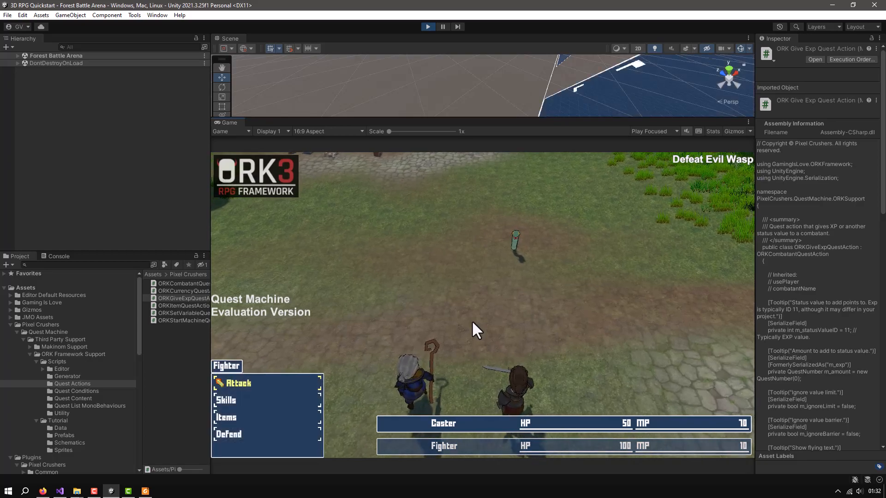
Fight the Snake battle by choosing Attack on the Snake for both Fighter and Caster every turn until the battle ends
click(239, 383)
click(239, 383)
click(239, 383)
click(239, 383)
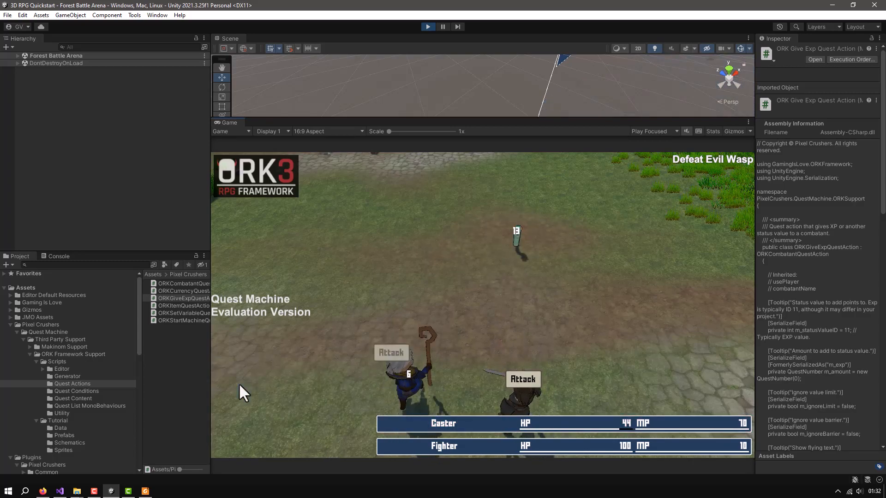
click(239, 383)
click(238, 383)
click(238, 383)
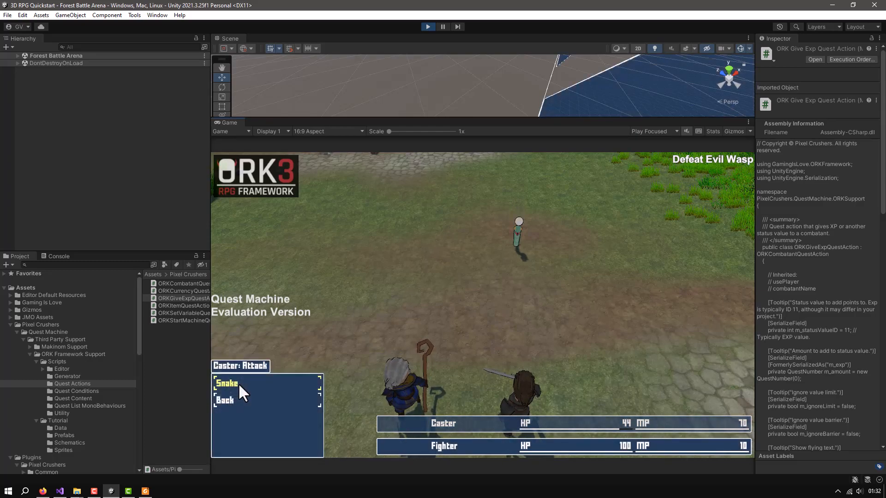
click(238, 384)
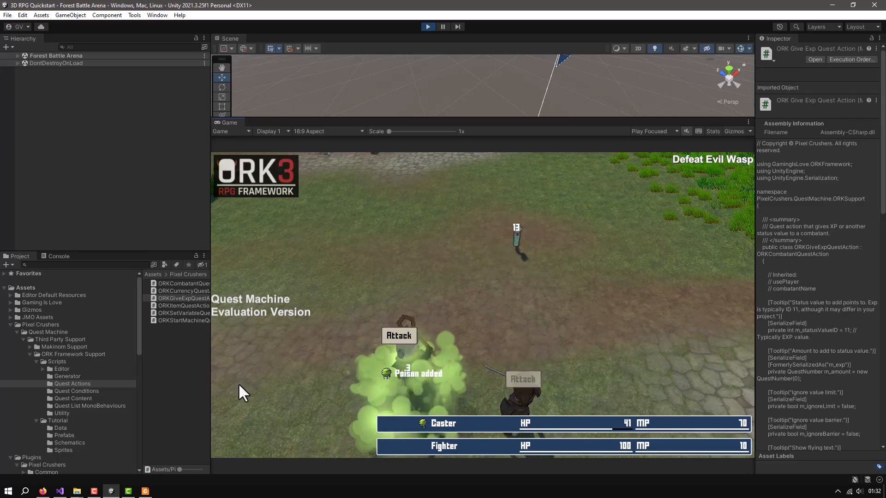
click(238, 383)
click(238, 383)
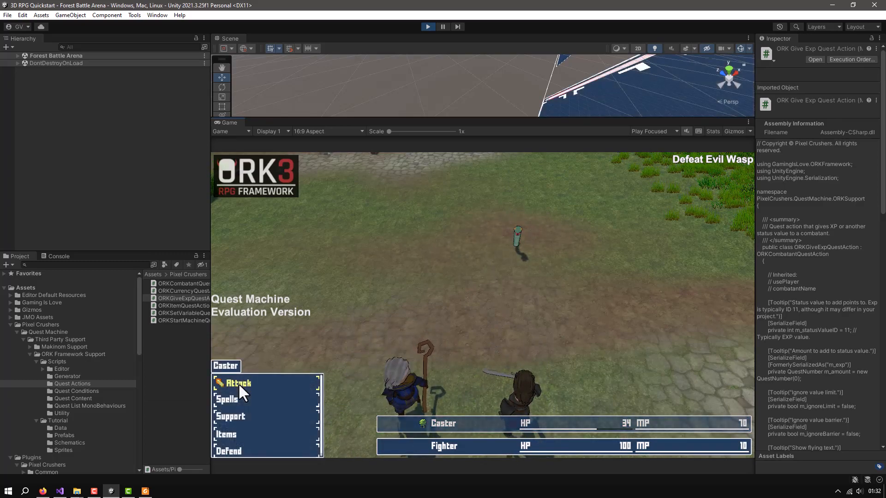
click(238, 383)
click(238, 384)
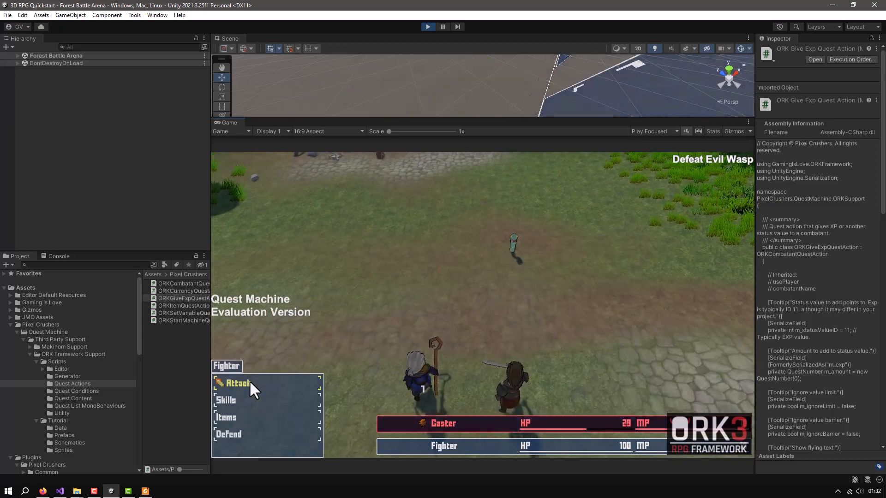
click(249, 381)
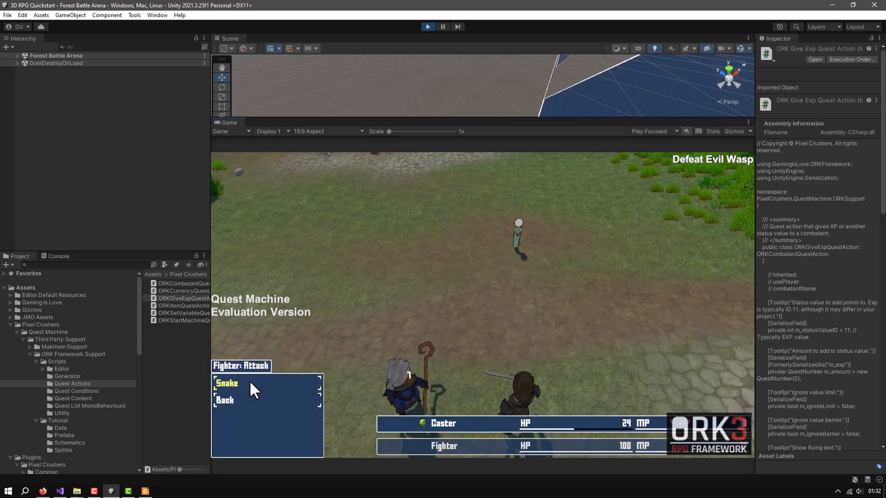
click(249, 381)
click(249, 380)
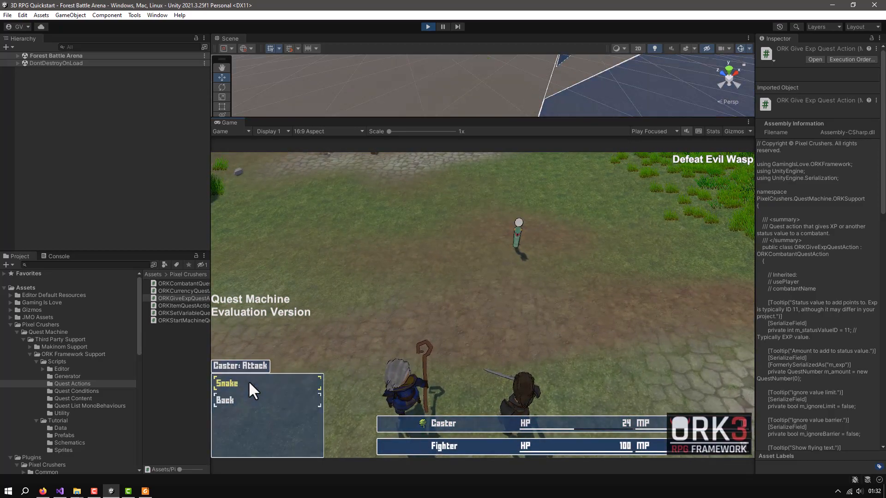
click(249, 381)
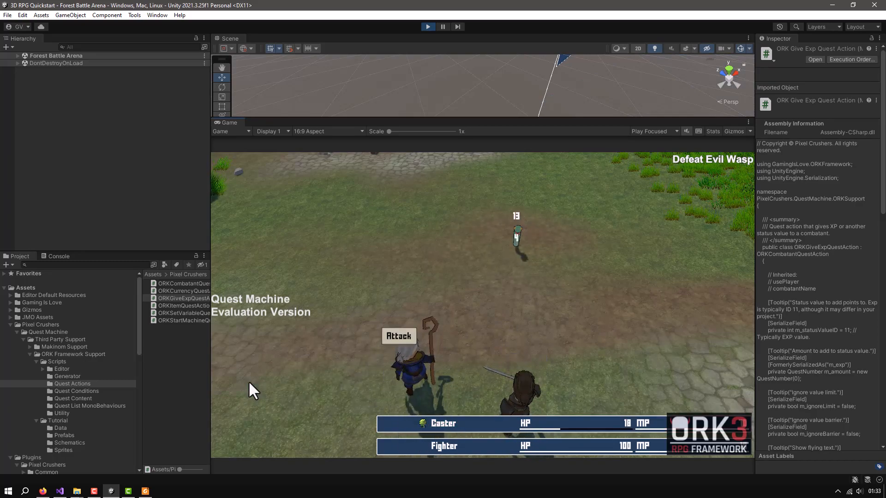
click(249, 383)
click(248, 381)
click(249, 383)
click(248, 381)
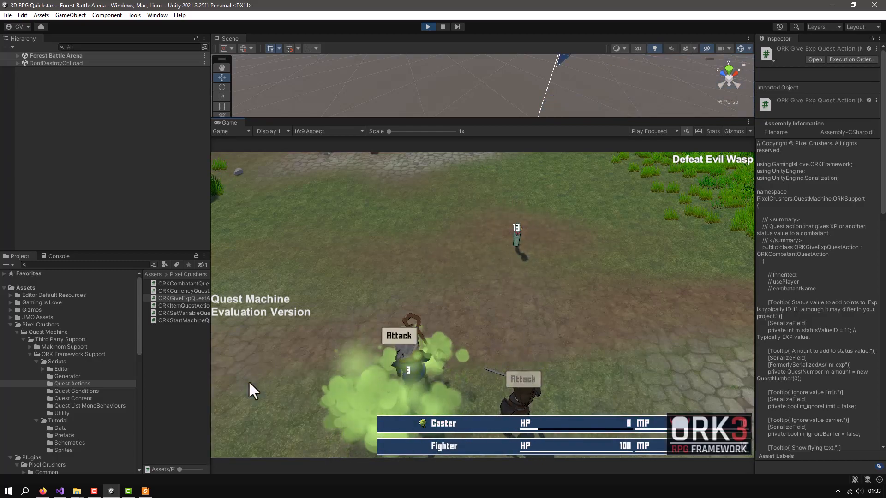
click(246, 383)
click(246, 383)
click(245, 383)
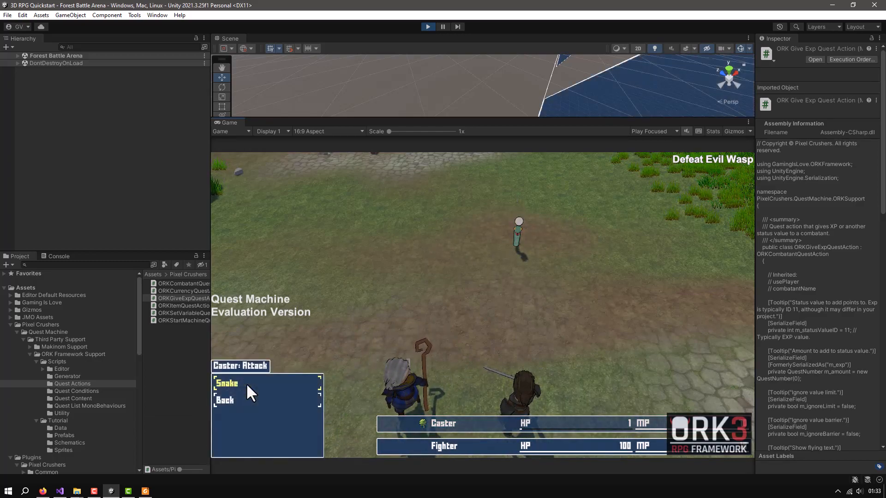
click(246, 383)
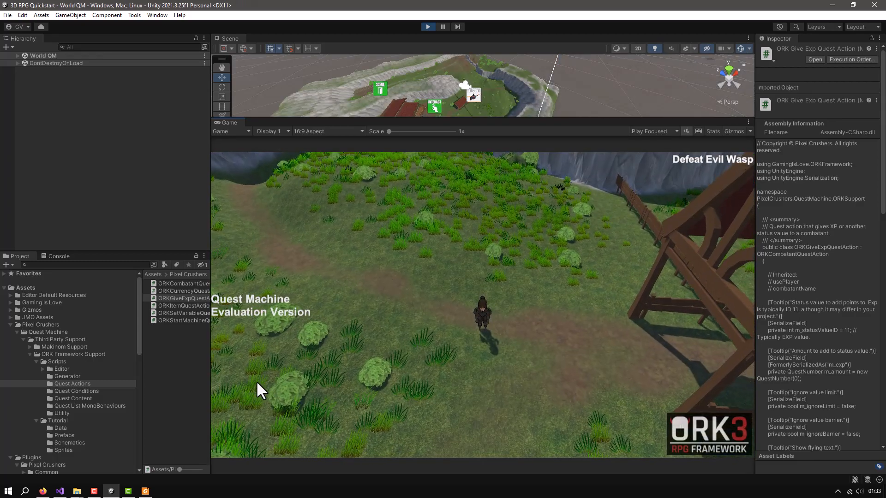
Run around on the path outside town until another random battle starts
key(s)
key(d)
key(w)
key(a)
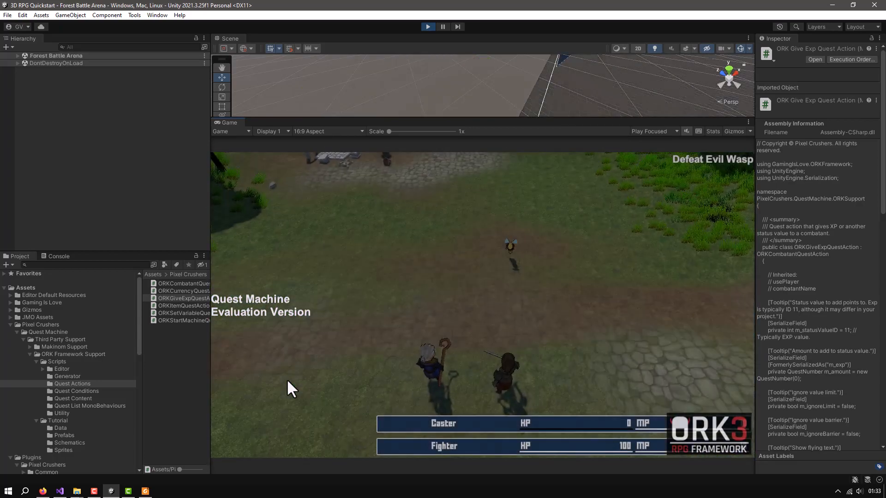
Defeat the Wasp by choosing Attack on it with the Fighter each turn
click(246, 387)
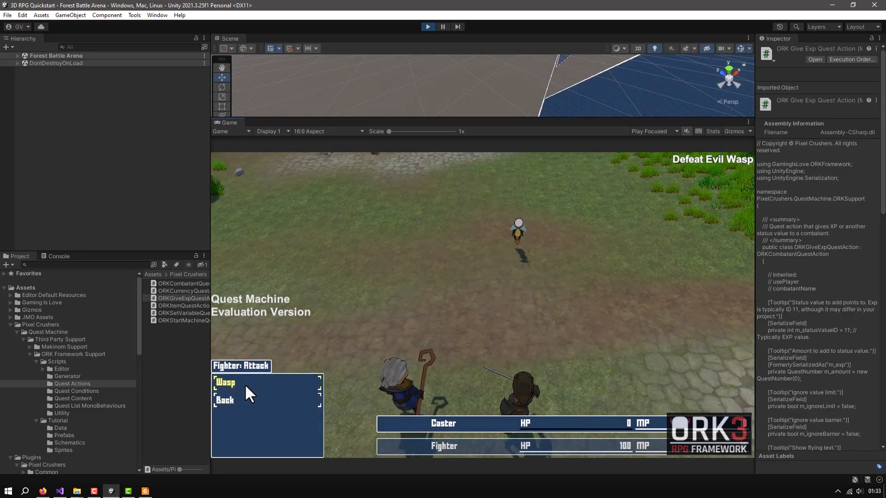
click(246, 386)
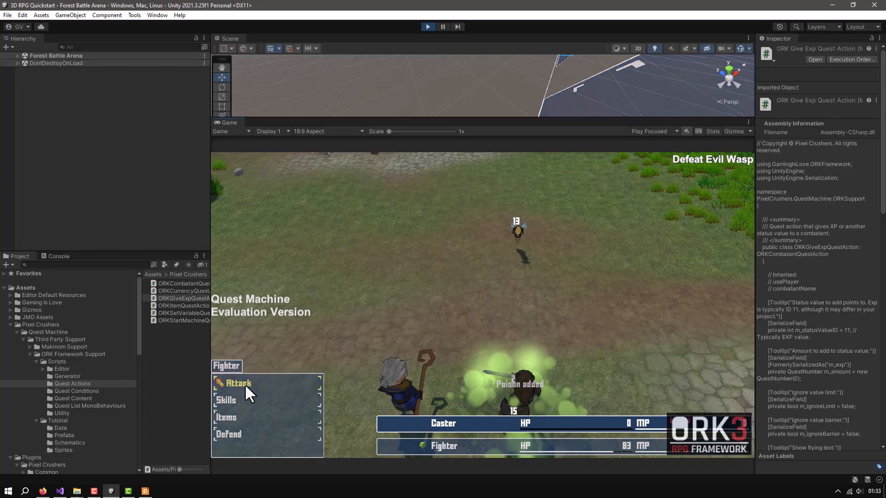
click(246, 386)
click(245, 386)
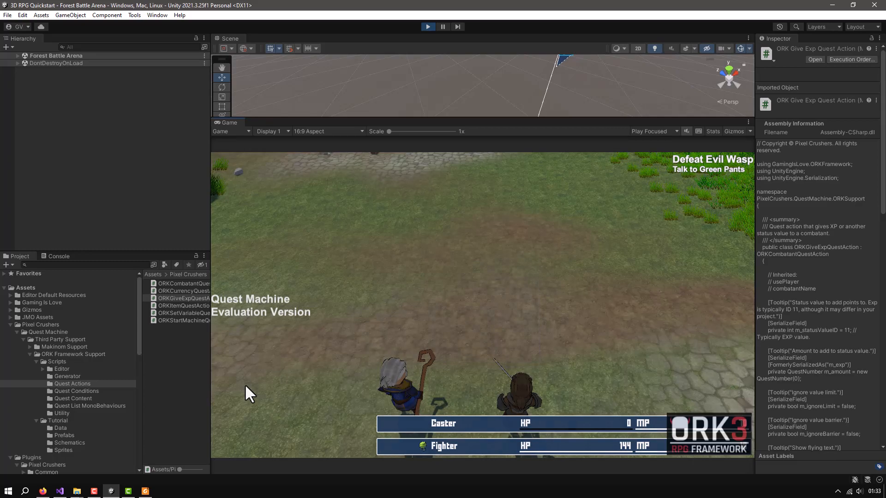
Run back along the path through the wooden gate into town
key(d)
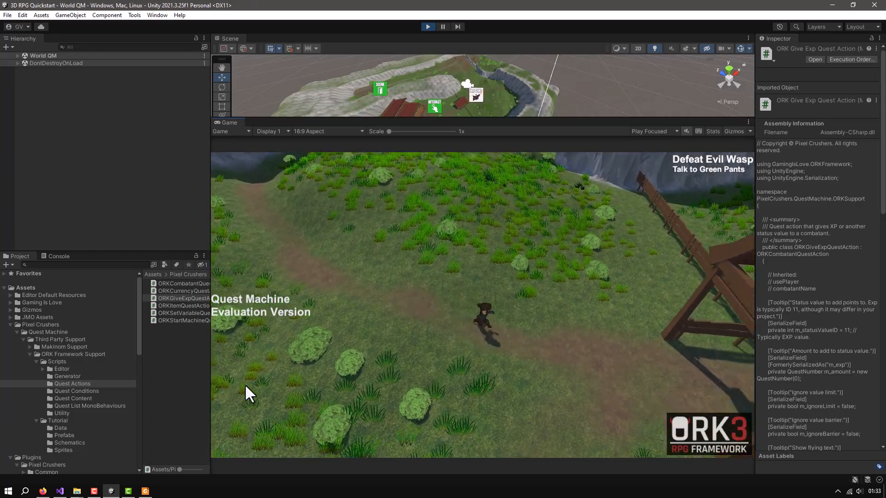
key(s)
key(d)
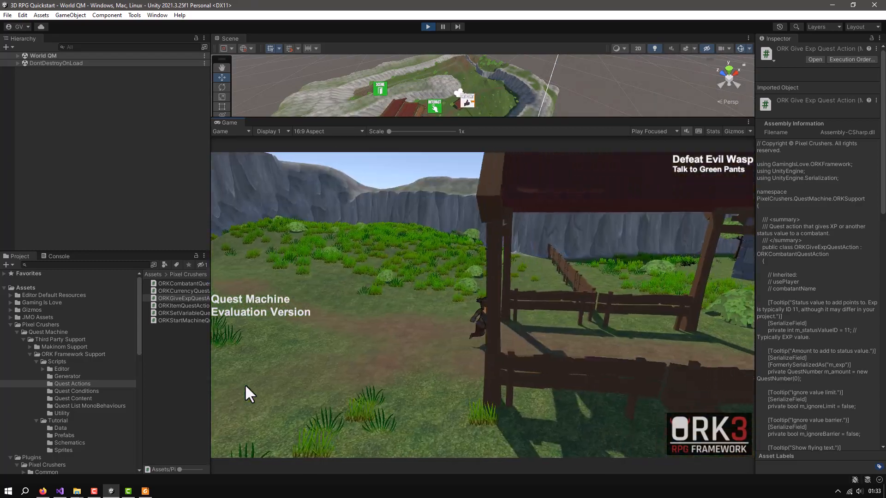
key(d)
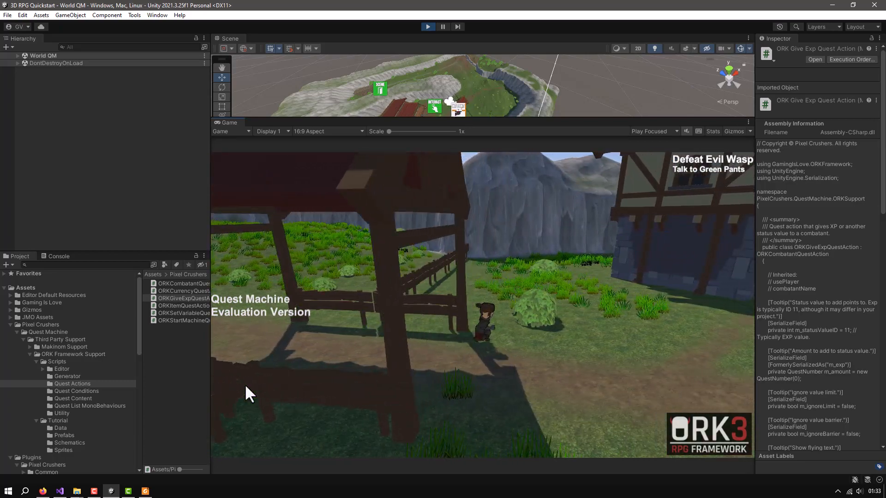
Expand the World QM scene, select the Fighter object, widen the Inspector and examine the combatant's level and status values, especially EXP
click(17, 56)
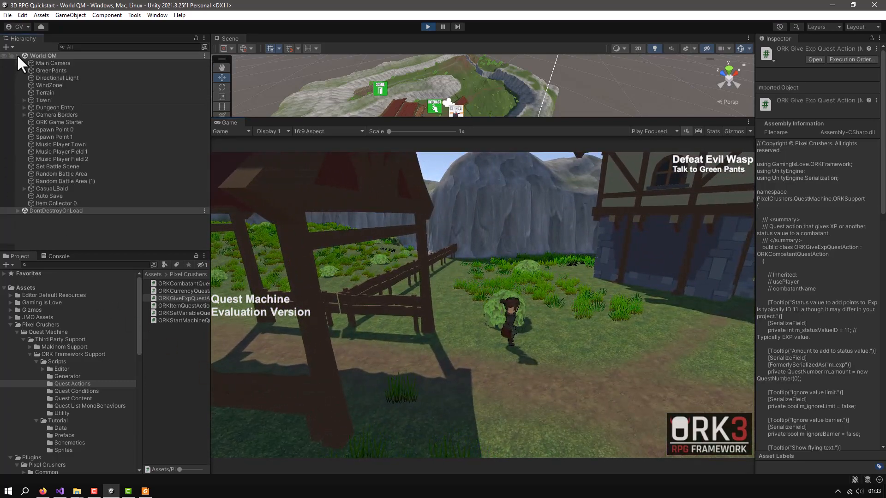
click(47, 218)
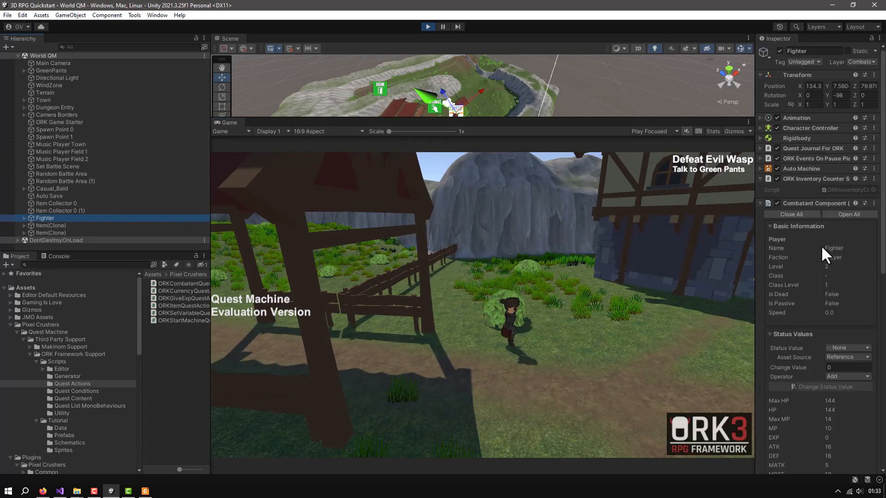
drag(750, 245, 697, 247)
scroll(800, 257, down, 5)
scroll(800, 267, down, 2)
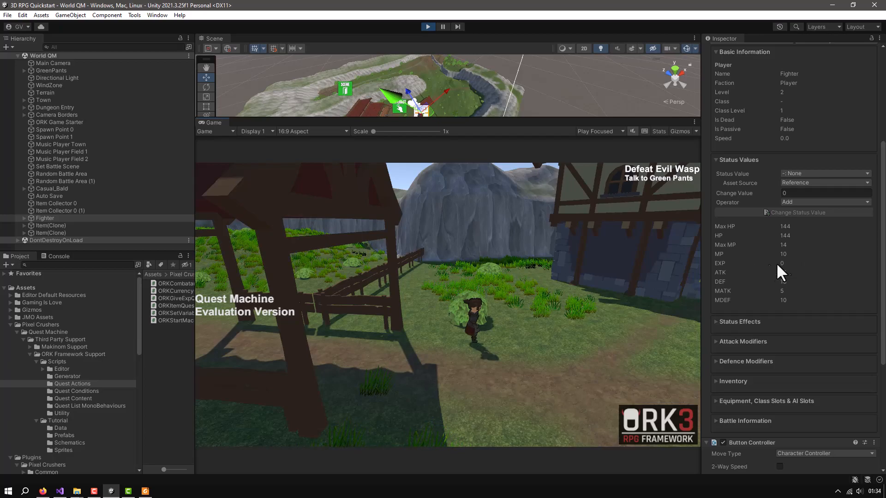
click(54, 211)
click(48, 217)
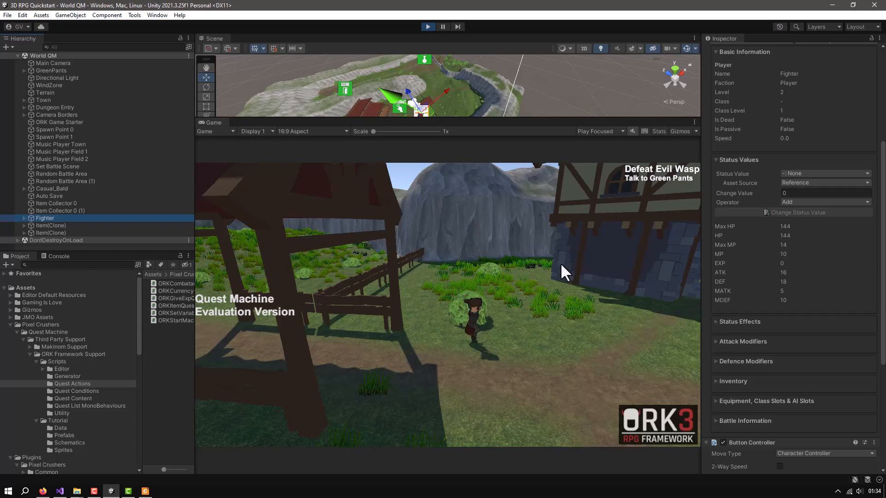
Return focus to the running game and walk the Fighter through town to Green Pants
click(546, 312)
key(s)
key(d)
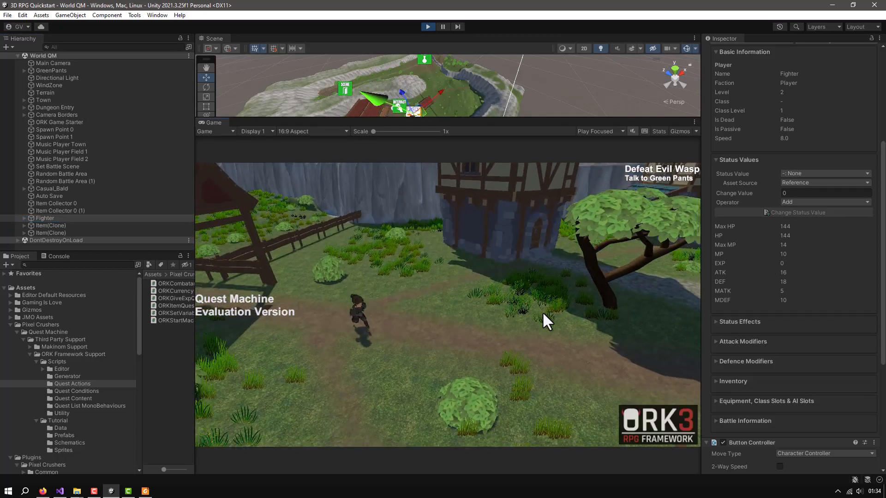
key(s)
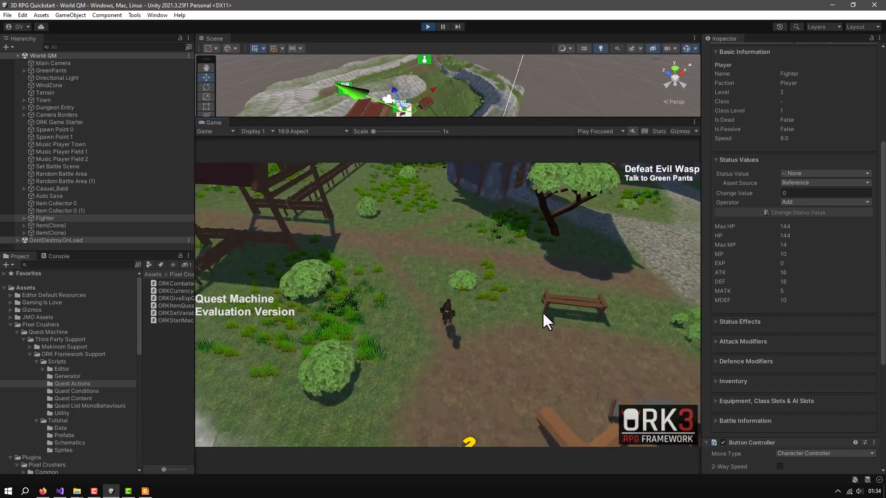
Turn in the Defeat Evil Wasp quest to Green Pants, close the dialogue and reselect the Fighter object to check its EXP
click(466, 359)
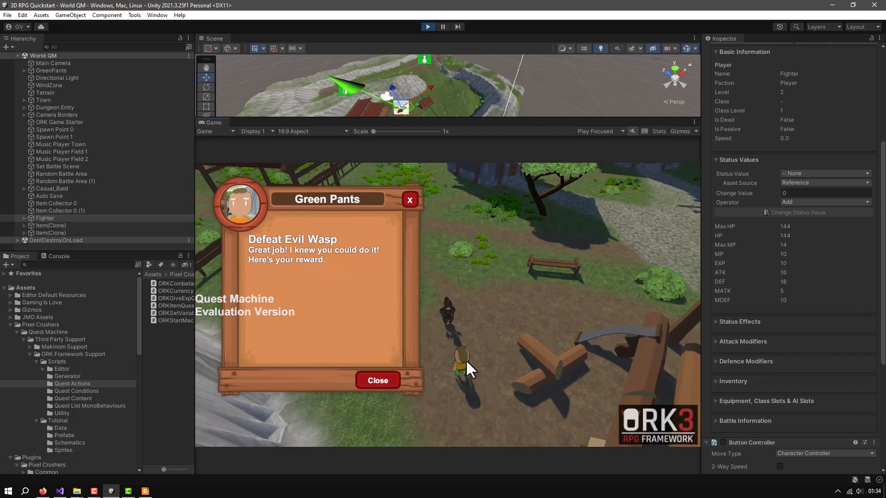
click(377, 380)
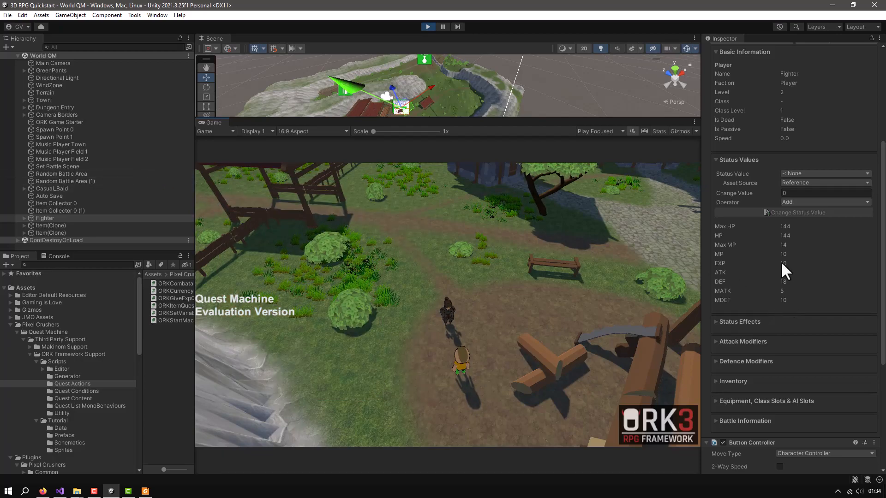
click(50, 210)
click(44, 217)
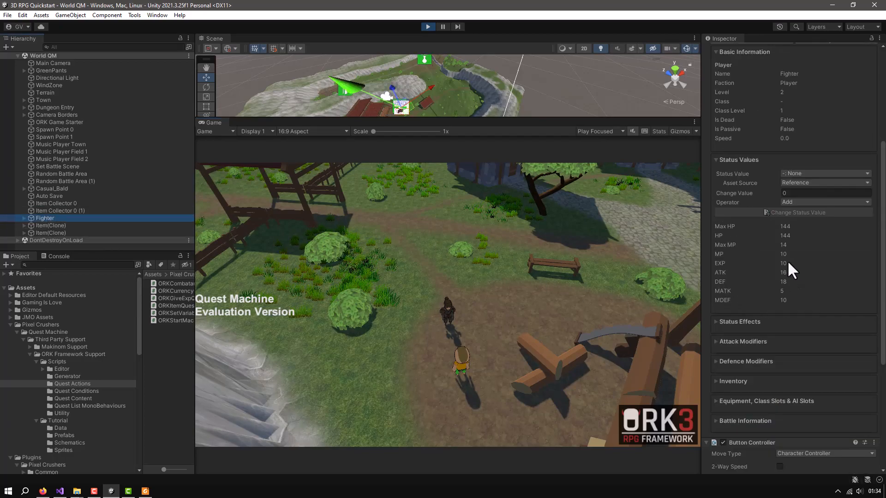